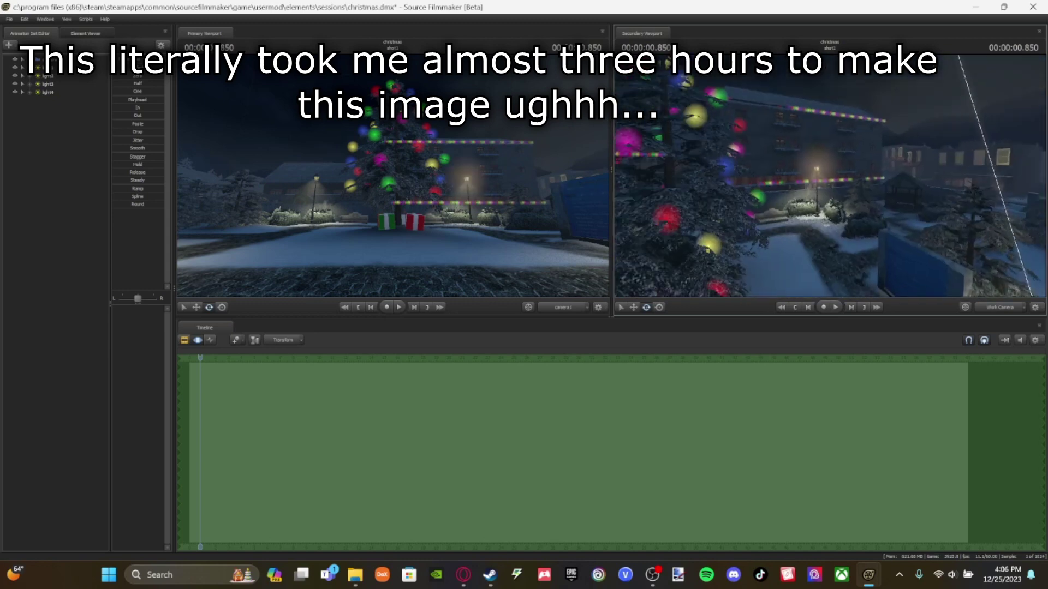
Step: Add the Ash Ketchum model from the Pokémon Masters EX files as a new animation set in the scene
click(9, 45)
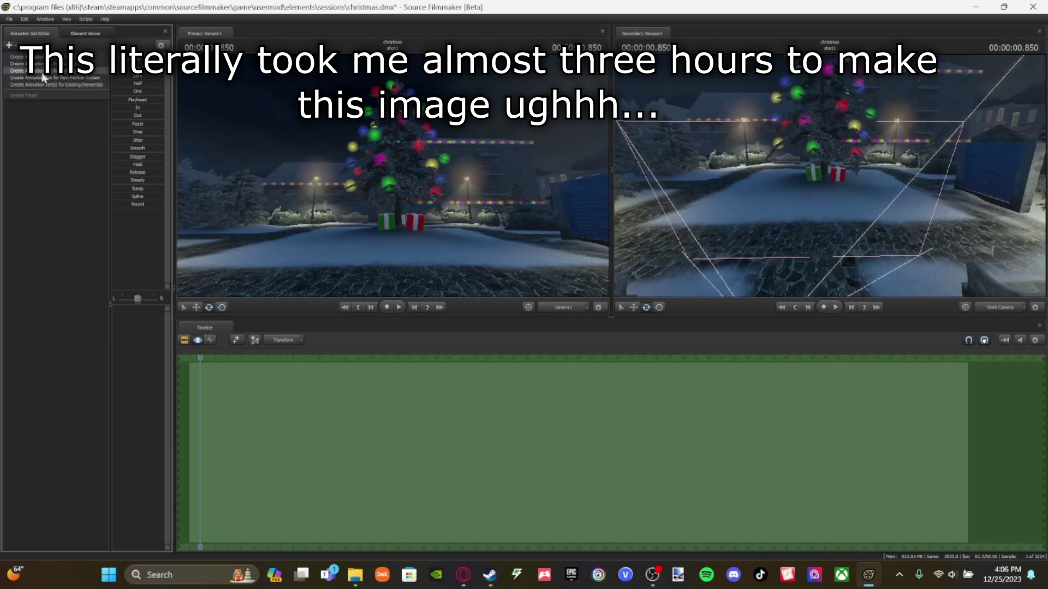
click(42, 74)
scroll(182, 349, down, 12)
scroll(170, 333, down, 10)
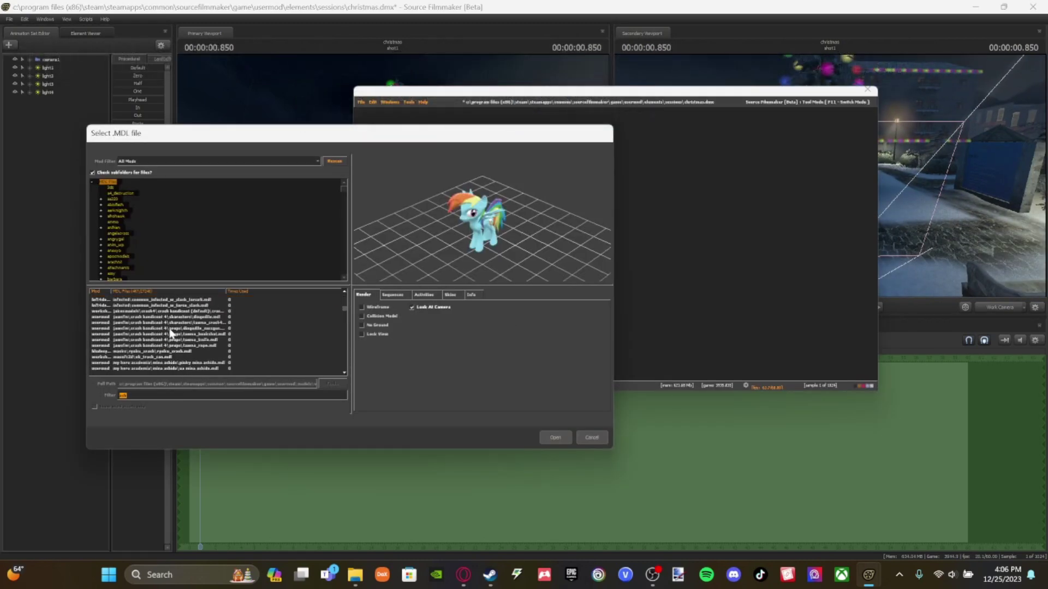
scroll(174, 328, up, 5)
click(178, 352)
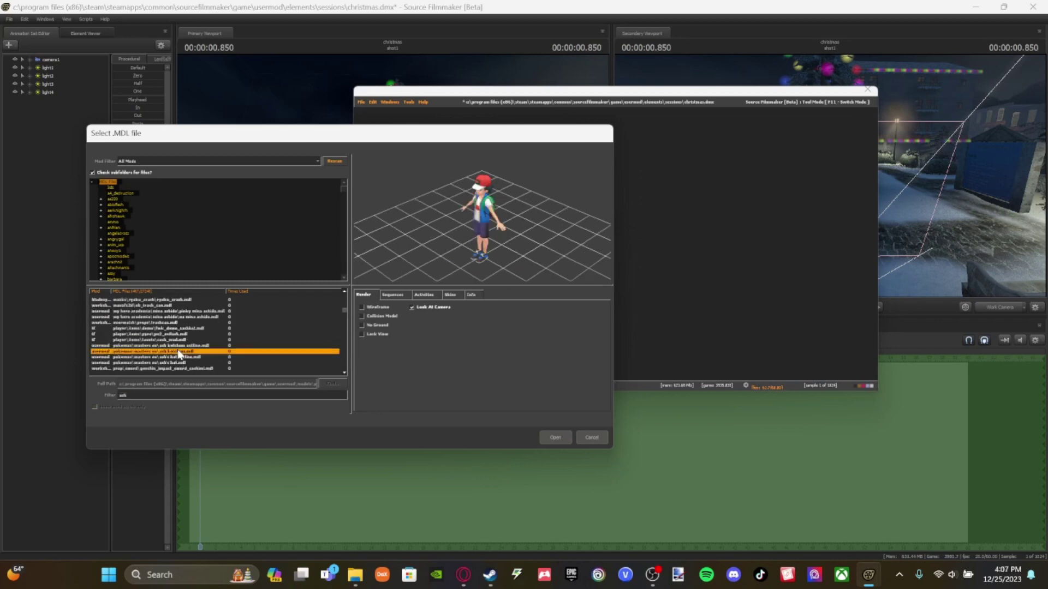
double_click(179, 352)
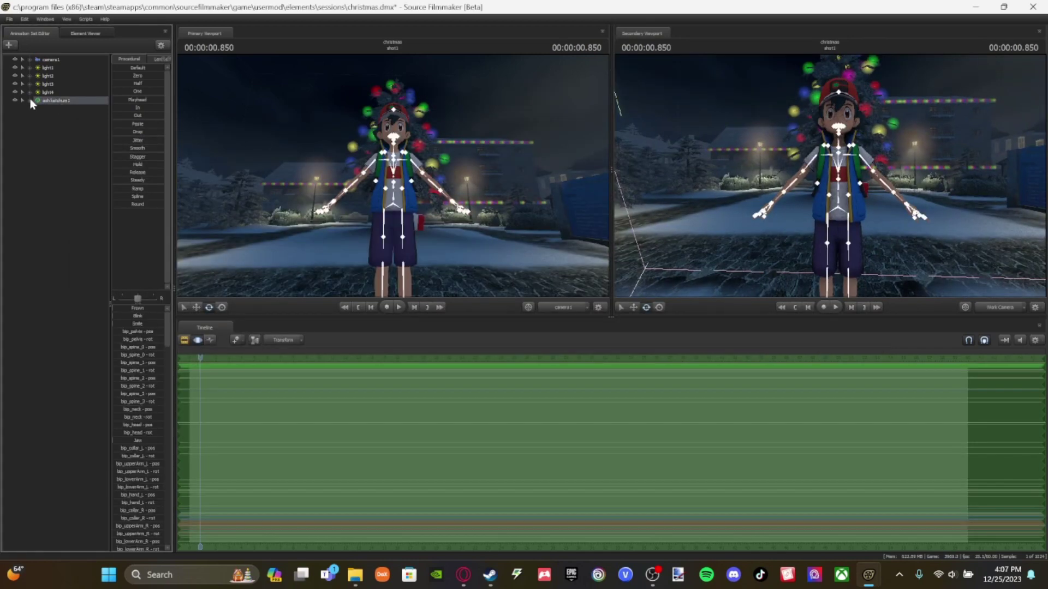
click(60, 234)
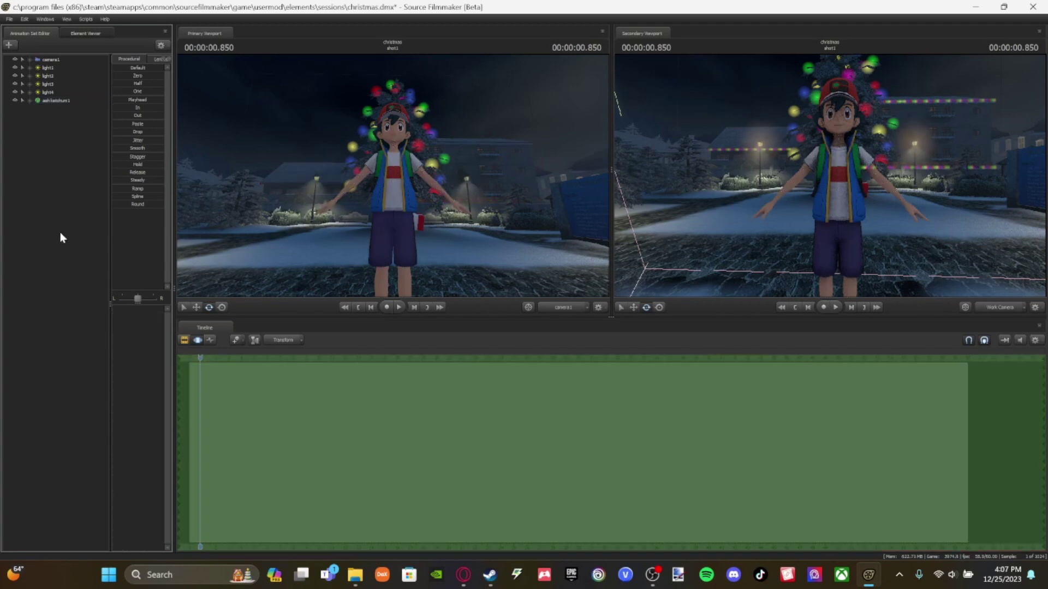
Step: Attach the Pokémon male rig to the Ash Ketchum animation set
right_click(46, 101)
click(82, 102)
right_click(81, 101)
click(101, 109)
right_click(48, 101)
mouse_move(99, 188)
click(162, 195)
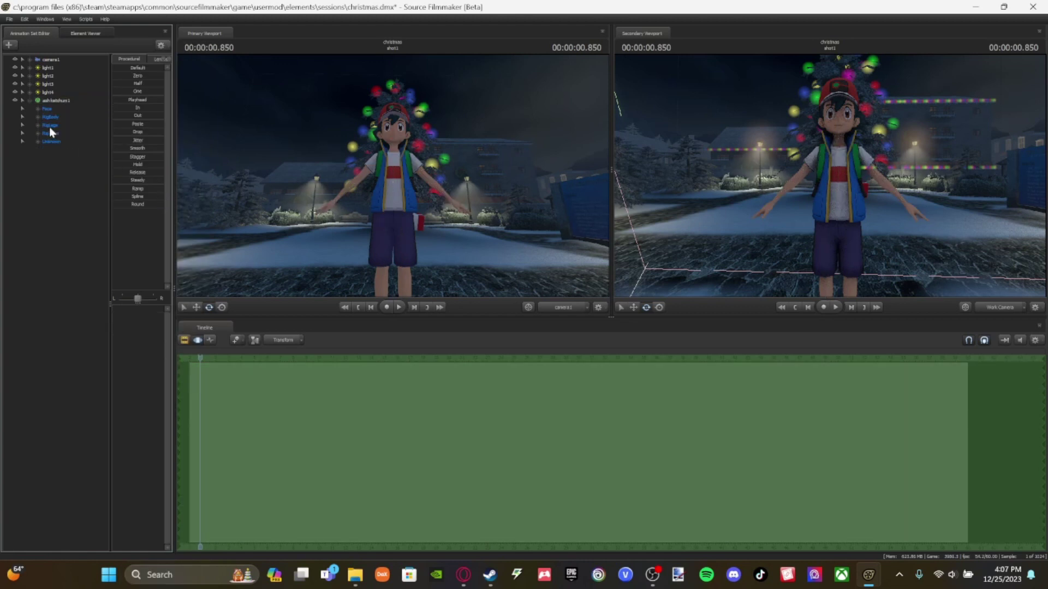
Step: Look through Ash's rig groups, examining the leg controls and the right finger bones in the Unknown group
click(47, 117)
click(38, 117)
click(38, 117)
click(38, 125)
click(59, 133)
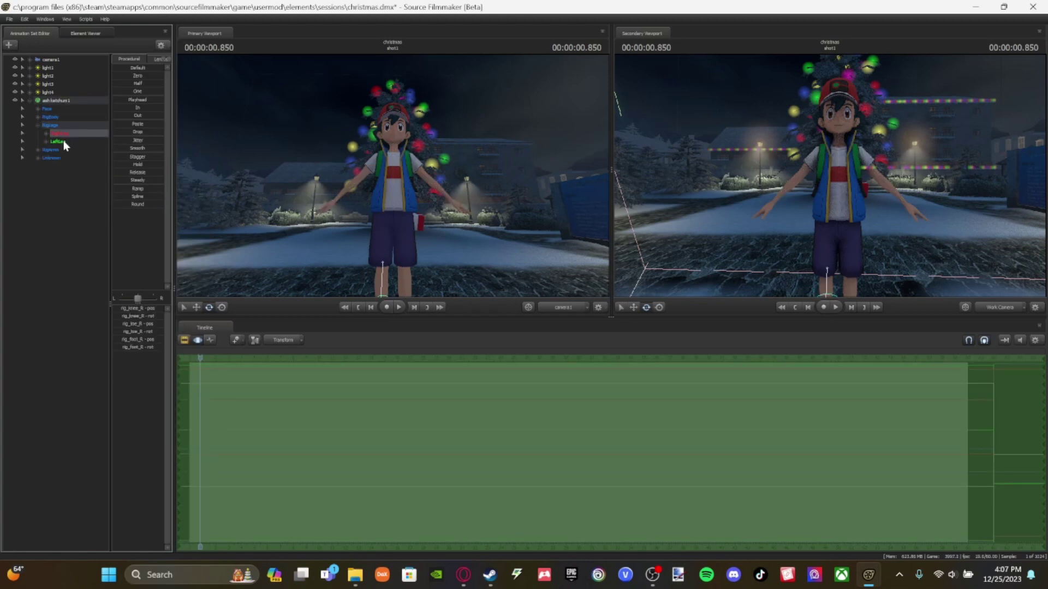
drag(818, 185, 764, 210)
click(38, 158)
scroll(59, 273, down, 7)
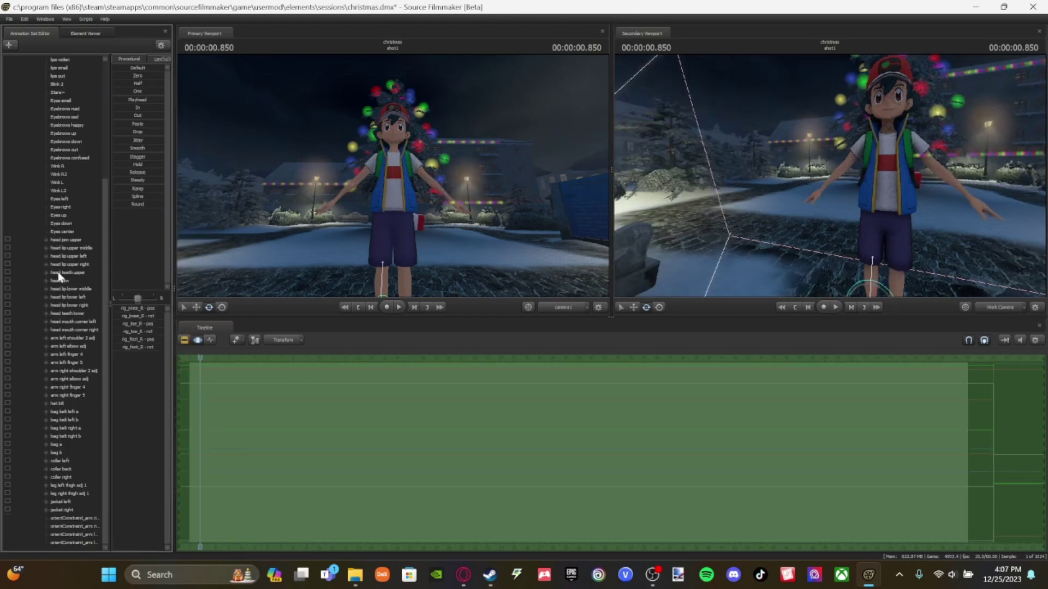
click(71, 394)
drag(808, 185, 830, 180)
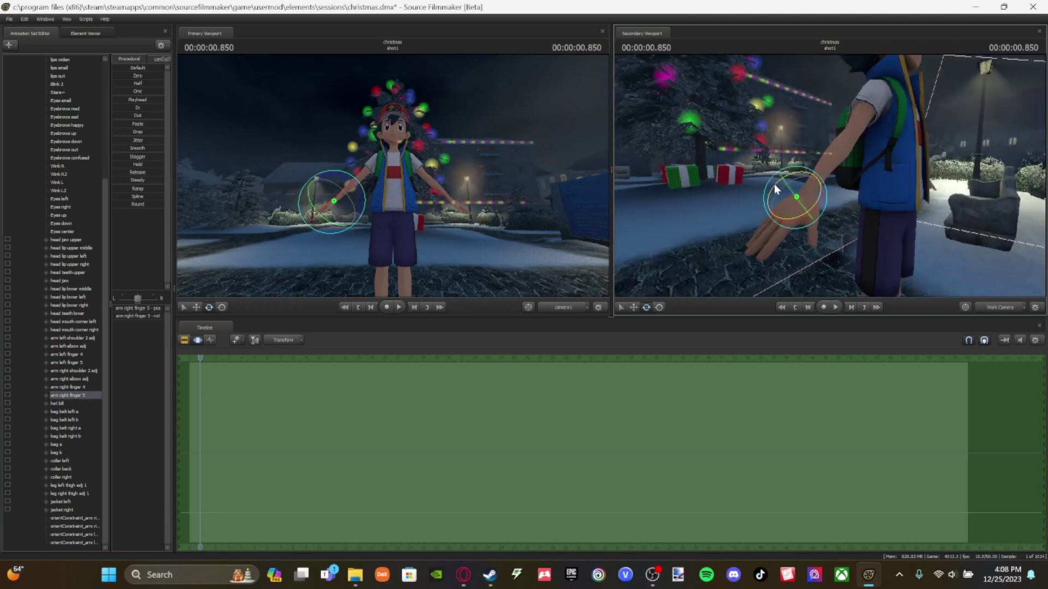
key(ctrl)
click(60, 393)
scroll(61, 385, up, 1)
scroll(72, 251, up, 5)
click(26, 18)
click(26, 19)
Step: Shape Ash's mouth into an open smile with the i and a mouth controls of the Unknown group
click(59, 142)
drag(829, 181, 791, 169)
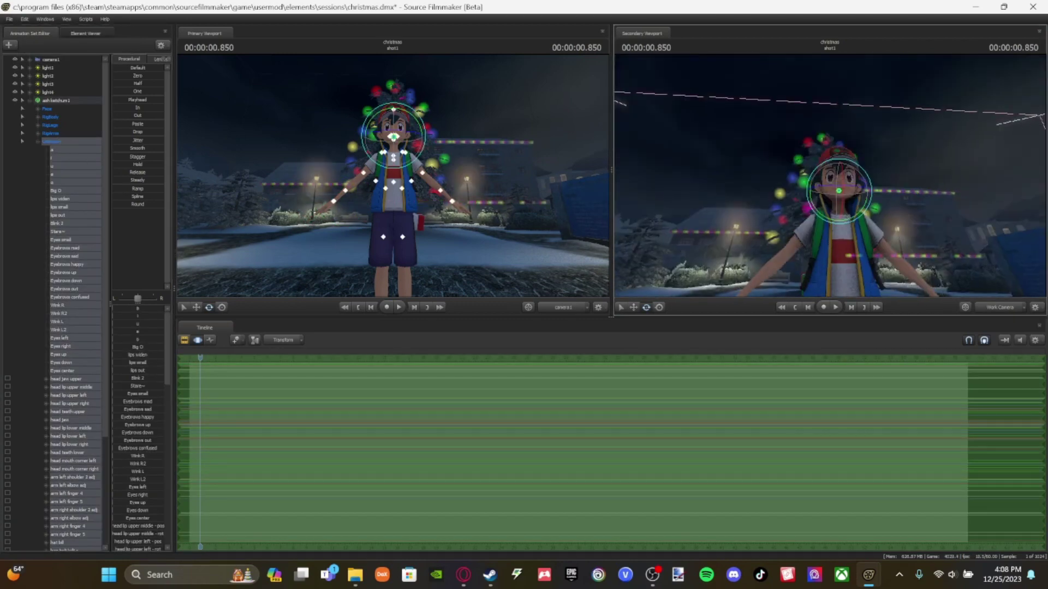
click(63, 158)
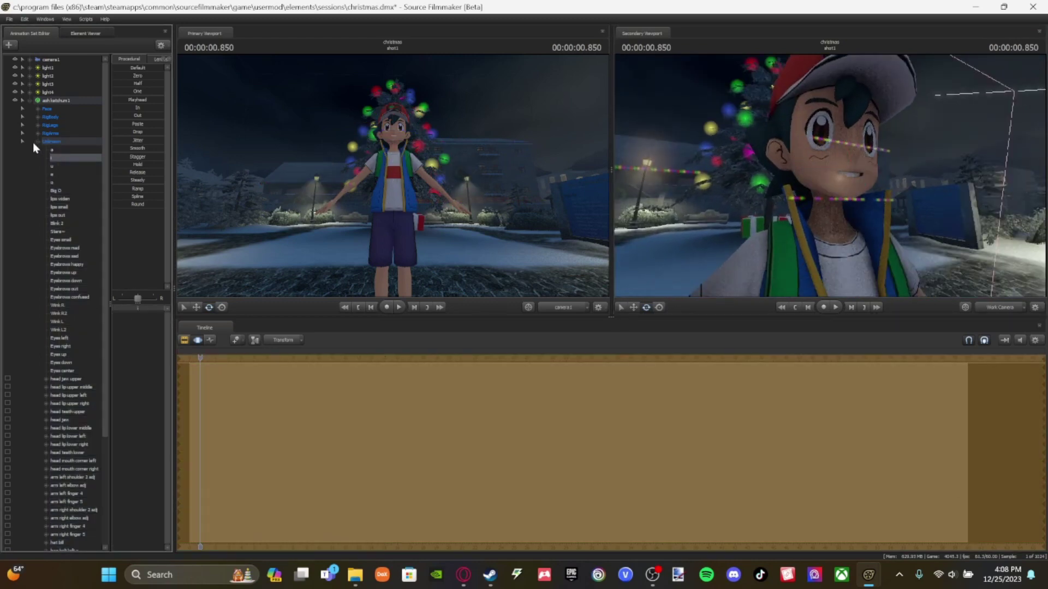
click(86, 150)
drag(129, 309, 146, 308)
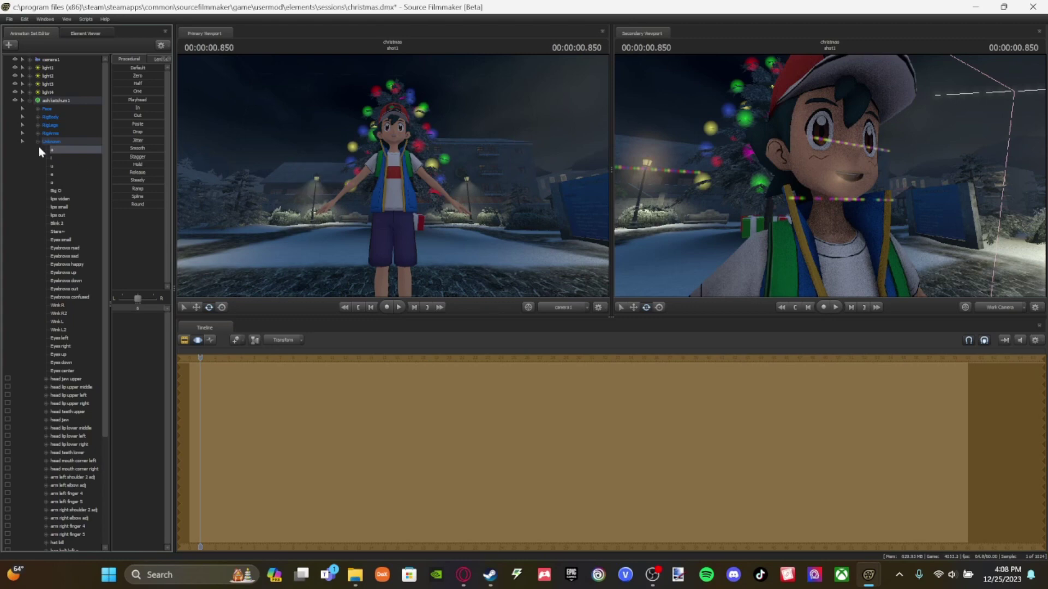
click(37, 142)
Step: Examine Ash's right hand bone and the right finger and jacket controls in the Unknown group
click(41, 116)
click(76, 158)
drag(818, 177, 786, 164)
click(37, 191)
scroll(85, 241, down, 8)
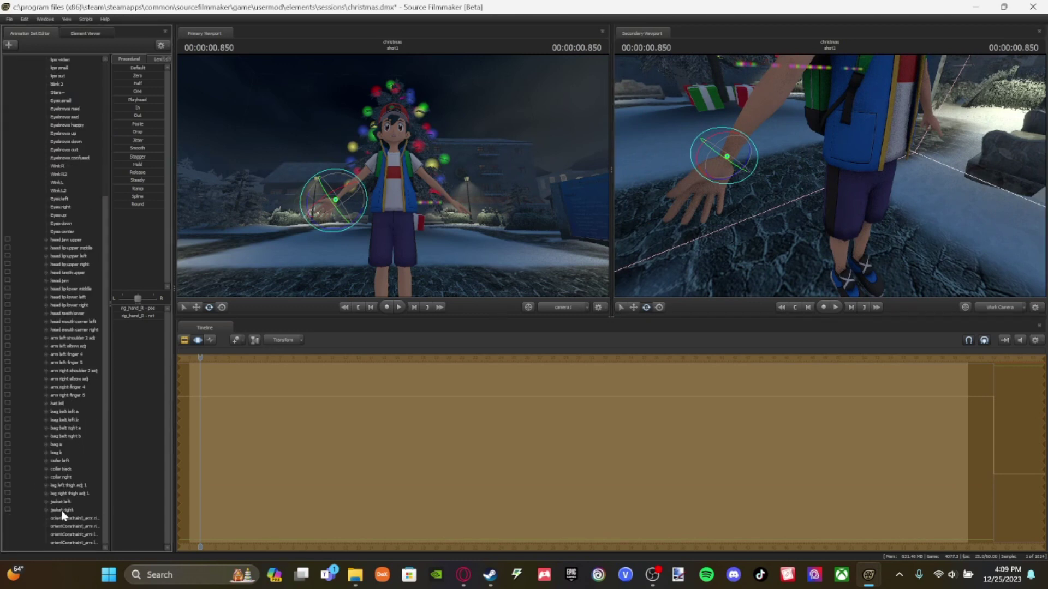
drag(75, 294, 72, 397)
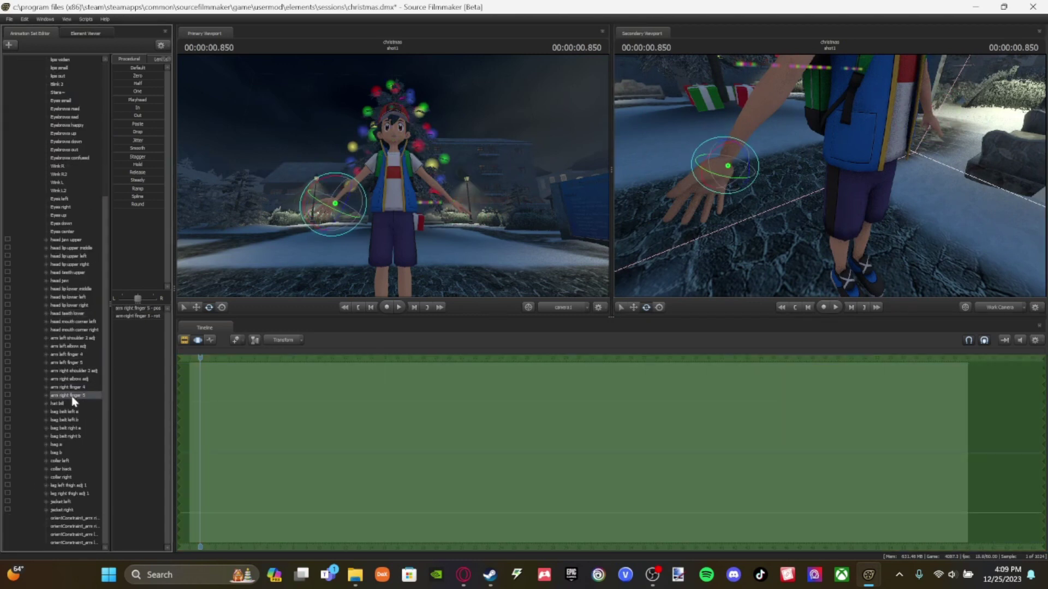
click(64, 511)
drag(811, 223, 756, 210)
scroll(65, 313, up, 8)
click(38, 190)
Step: Raise Ash's right hand beside his head and rotate it into a waving pose
click(71, 158)
click(633, 307)
drag(768, 141, 755, 56)
drag(807, 180, 813, 158)
click(646, 308)
drag(784, 81, 808, 175)
click(633, 307)
mouse_move(743, 143)
mouse_down()
mouse_move(701, 136)
mouse_move(720, 64)
mouse_move(797, 136)
mouse_move(748, 120)
mouse_move(753, 128)
mouse_up()
key(s)
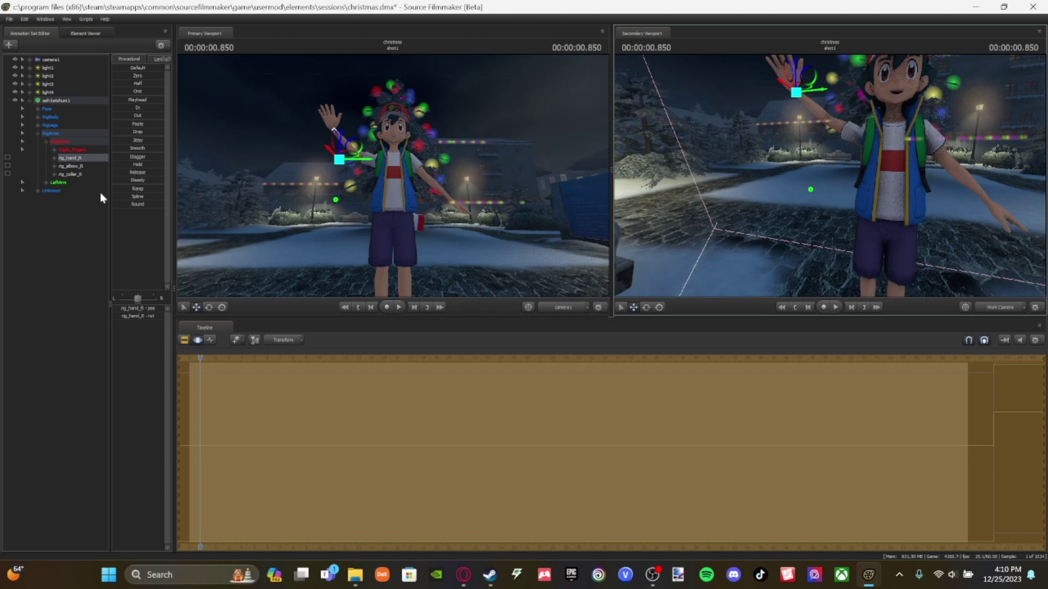
Step: Lower Ash's left hand so the left arm hangs at his side
click(45, 182)
click(65, 208)
click(66, 200)
drag(1013, 204, 962, 201)
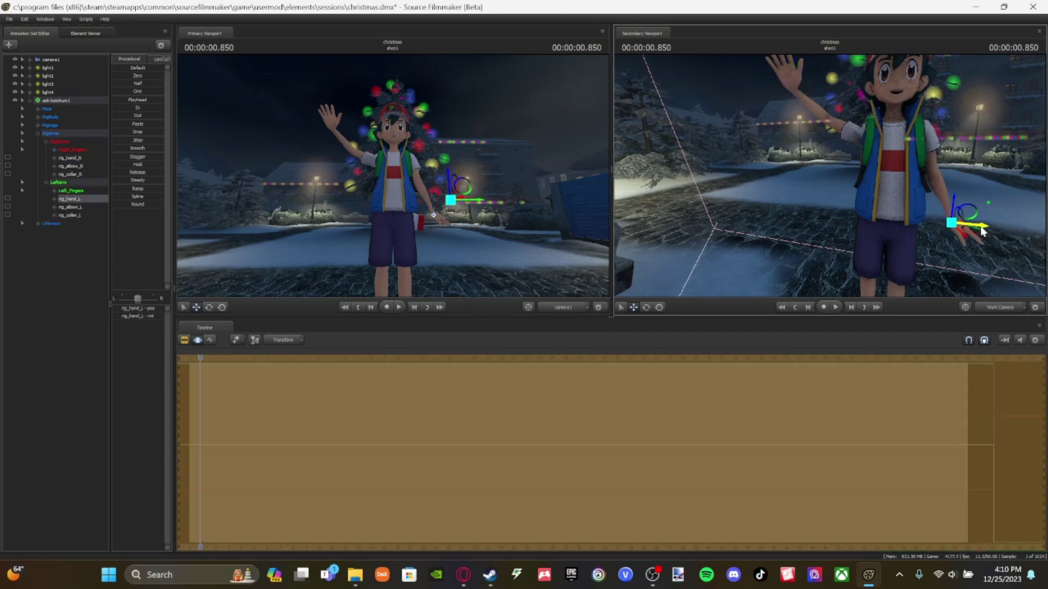
key(w)
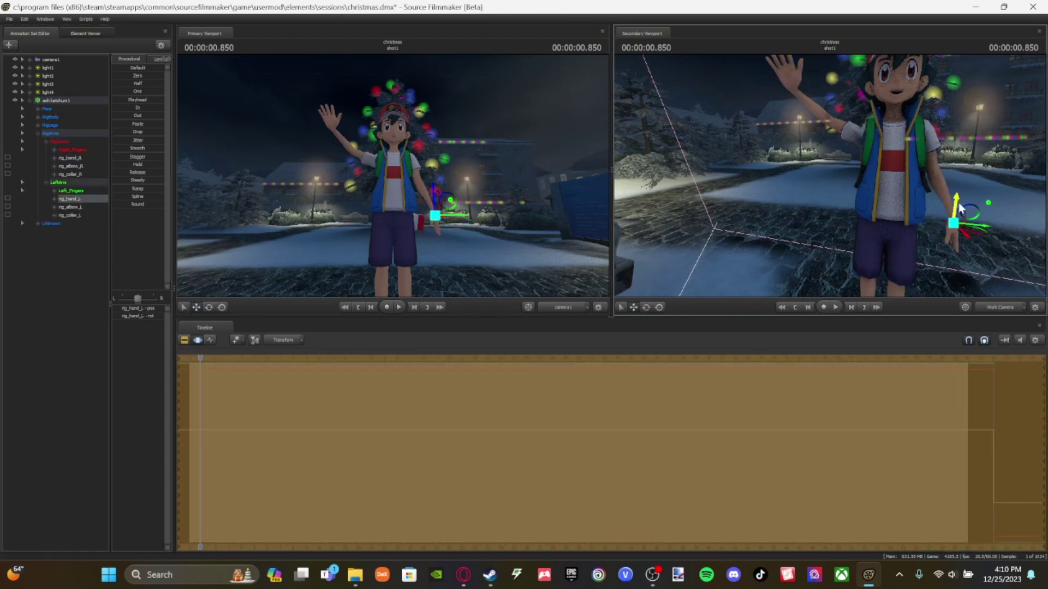
Step: Move Ash's right foot outward and adjust its angle for a wider stance
click(37, 126)
click(67, 149)
drag(858, 204, 884, 253)
key(e)
drag(858, 203, 849, 164)
key(w)
mouse_move(818, 129)
mouse_down()
mouse_move(808, 121)
mouse_move(805, 138)
mouse_up()
click(631, 309)
drag(794, 175, 792, 172)
Step: Move Ash's left foot outward to complete the wider stance
click(47, 167)
click(69, 182)
mouse_move(878, 188)
mouse_down()
mouse_move(879, 144)
mouse_move(866, 186)
mouse_up()
key(w)
key(s)
key(w)
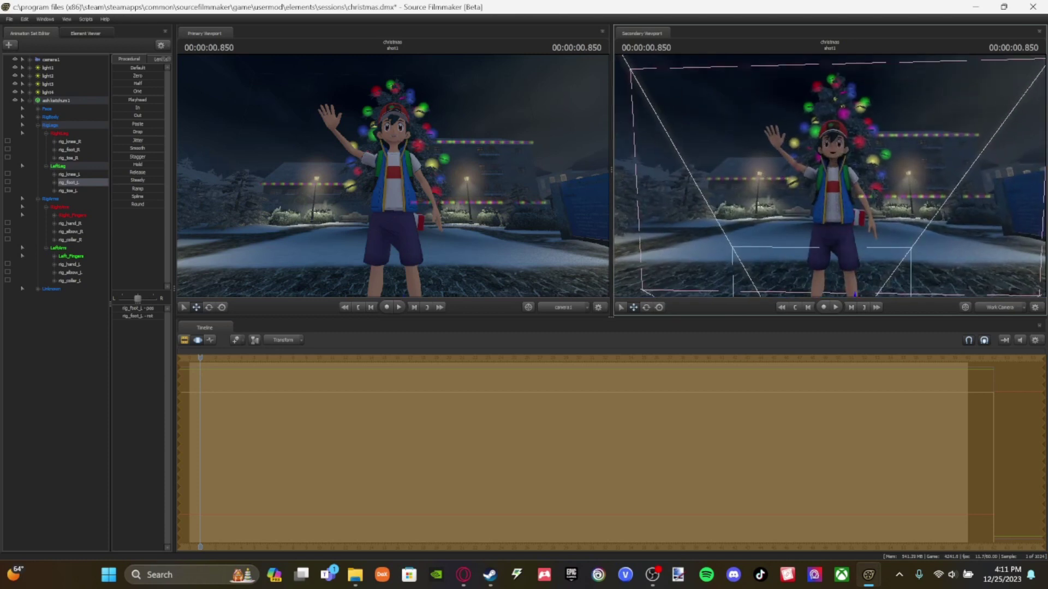
Step: Select the bones from rig_spine_0 to rig_chest and rotate them together to tilt Ash's torso
click(38, 117)
click(71, 150)
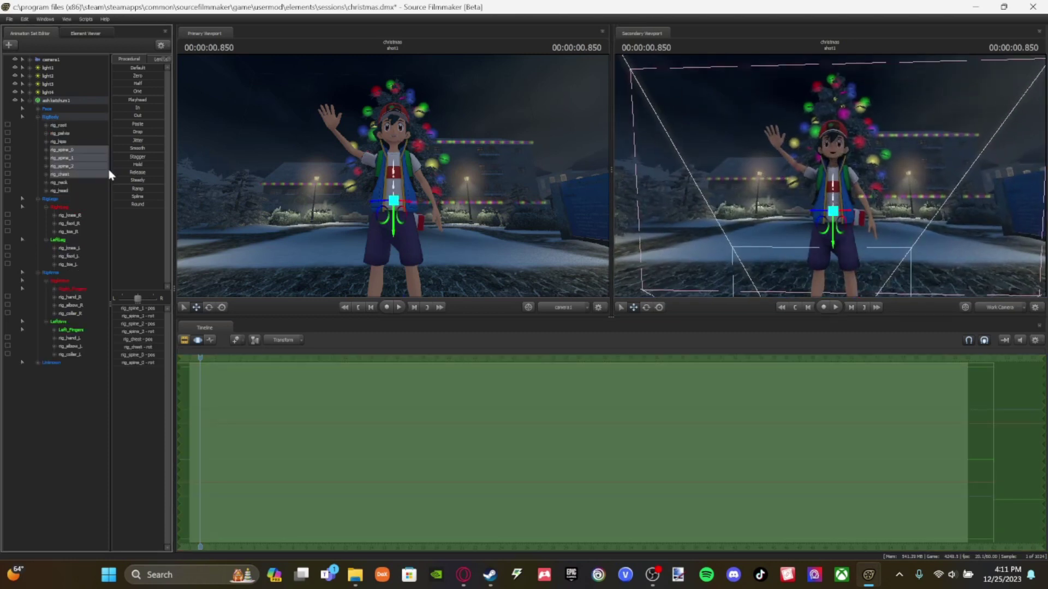
click(646, 307)
right_click(835, 197)
mouse_move(854, 217)
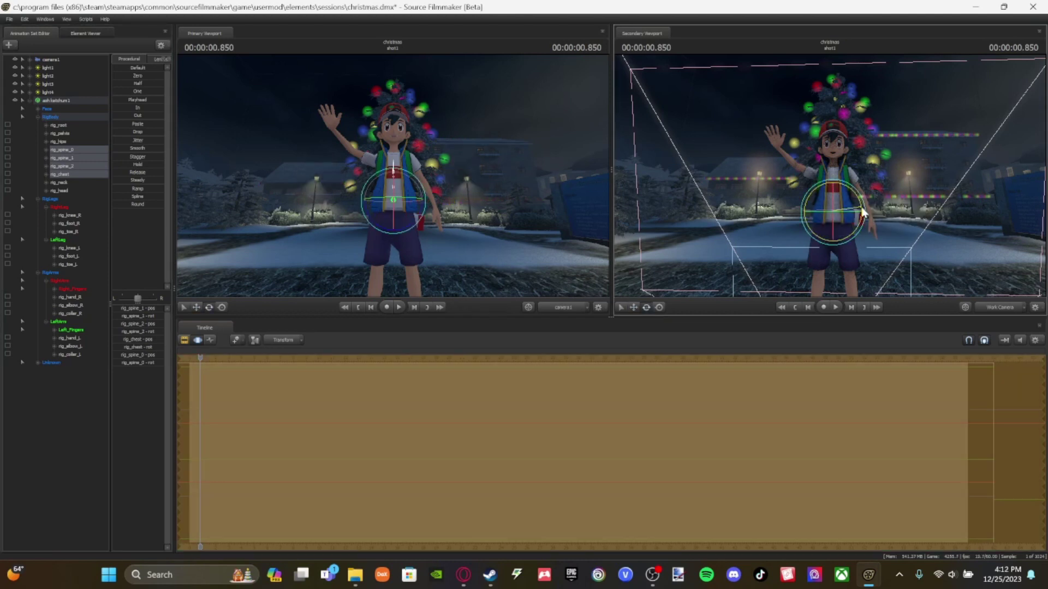
drag(863, 212, 863, 213)
Step: Nudge Ash's left hand slightly upward to fit the tilted torso
click(70, 297)
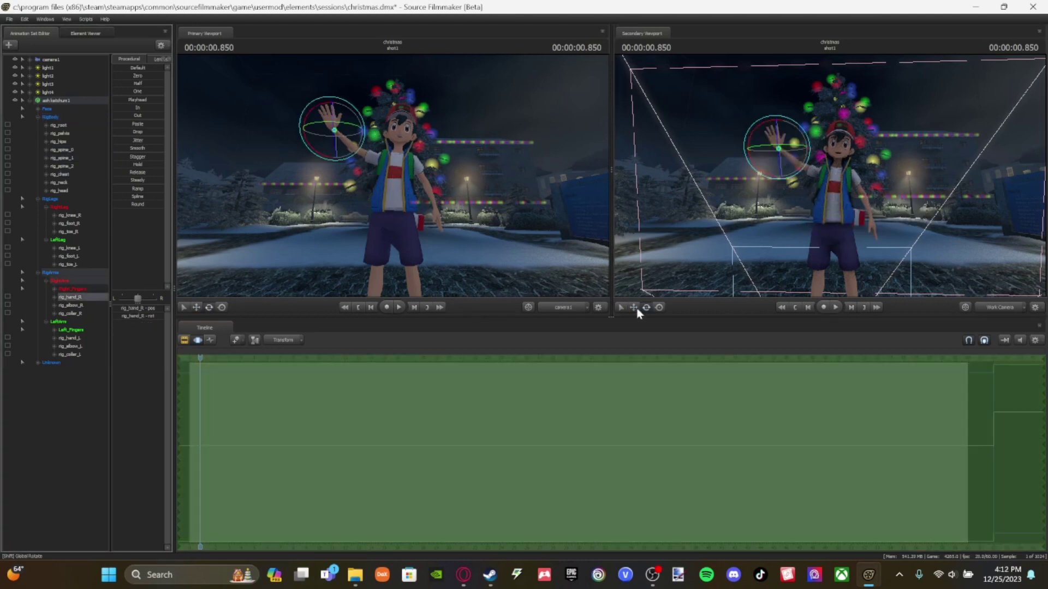
click(70, 338)
drag(872, 216, 871, 214)
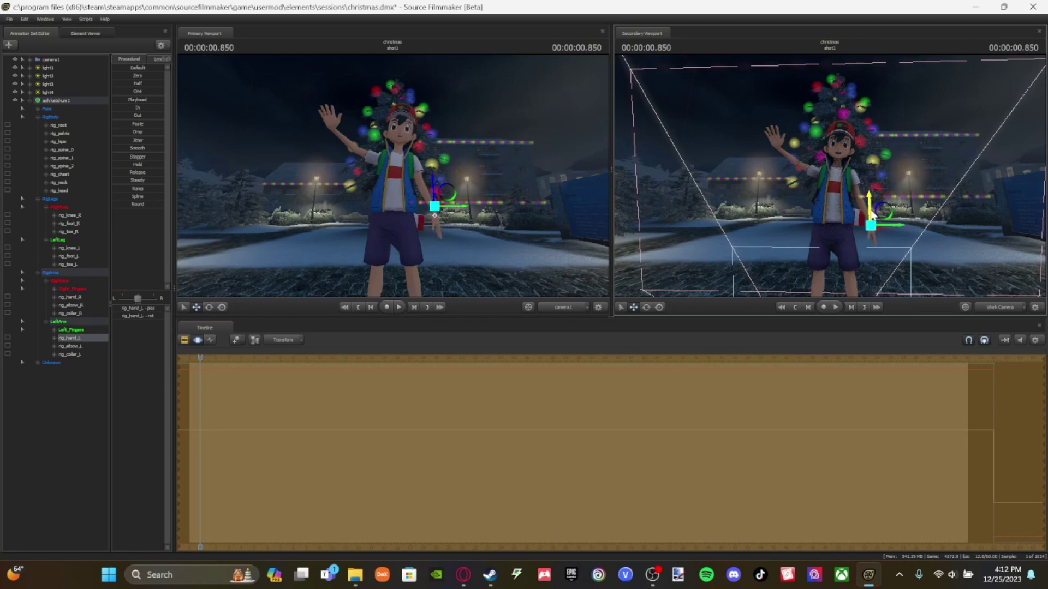
drag(997, 248, 912, 245)
Step: Move the entire Ash model back onto the snow beside the presents under the Christmas tree
click(56, 100)
drag(784, 217, 1037, 218)
drag(829, 205, 947, 218)
drag(946, 218, 1007, 223)
drag(830, 179, 868, 197)
key(e)
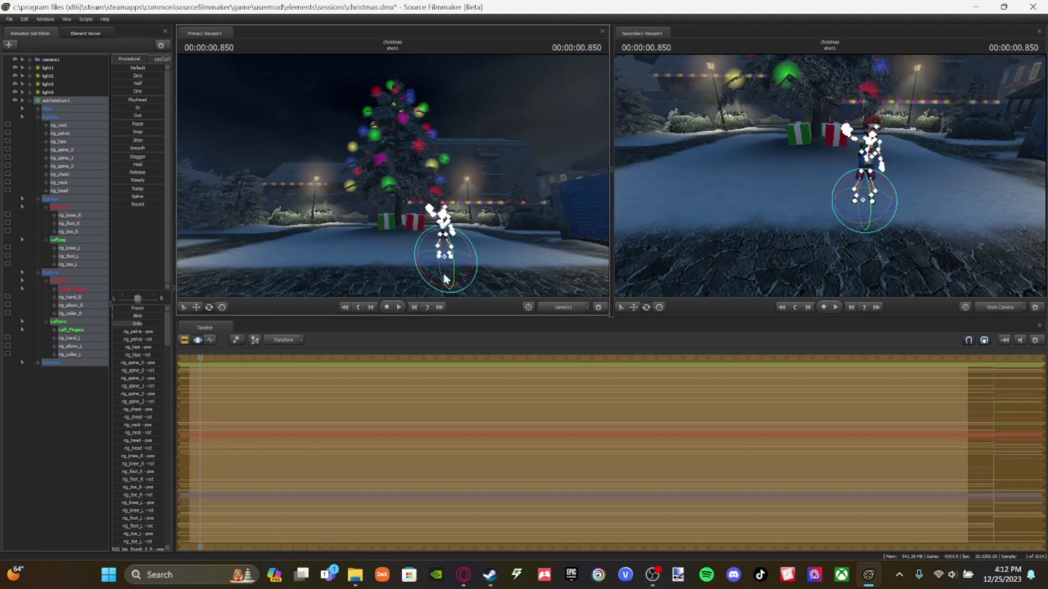
Step: Rotate the entire Ash model to adjust the direction he faces beside the presents
right_click(867, 197)
mouse_move(890, 215)
click(943, 215)
drag(865, 219, 857, 218)
drag(458, 265, 456, 266)
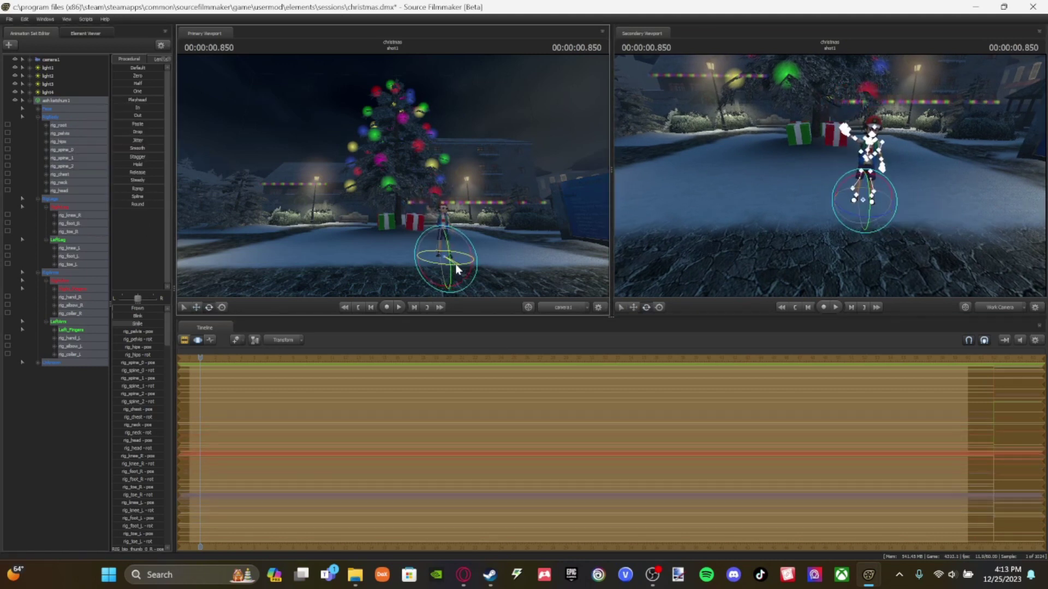
click(56, 398)
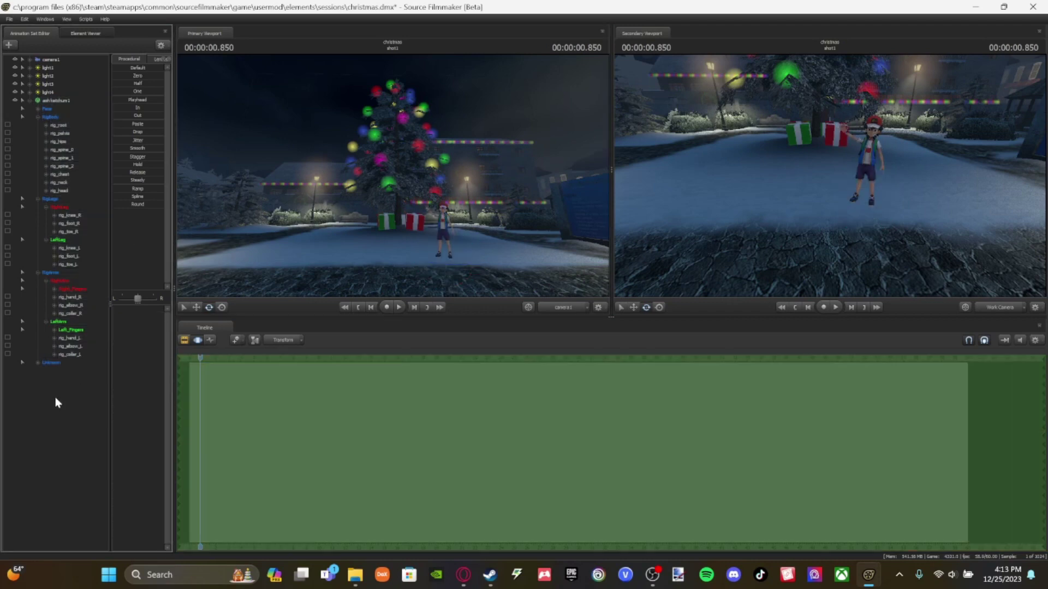
Step: Fine-tune the position of Ash's raised right hand, checking the arm from the side and front
key(w)
mouse_move(994, 193)
mouse_down()
mouse_move(994, 182)
mouse_move(977, 182)
mouse_move(1020, 184)
mouse_move(994, 194)
mouse_up()
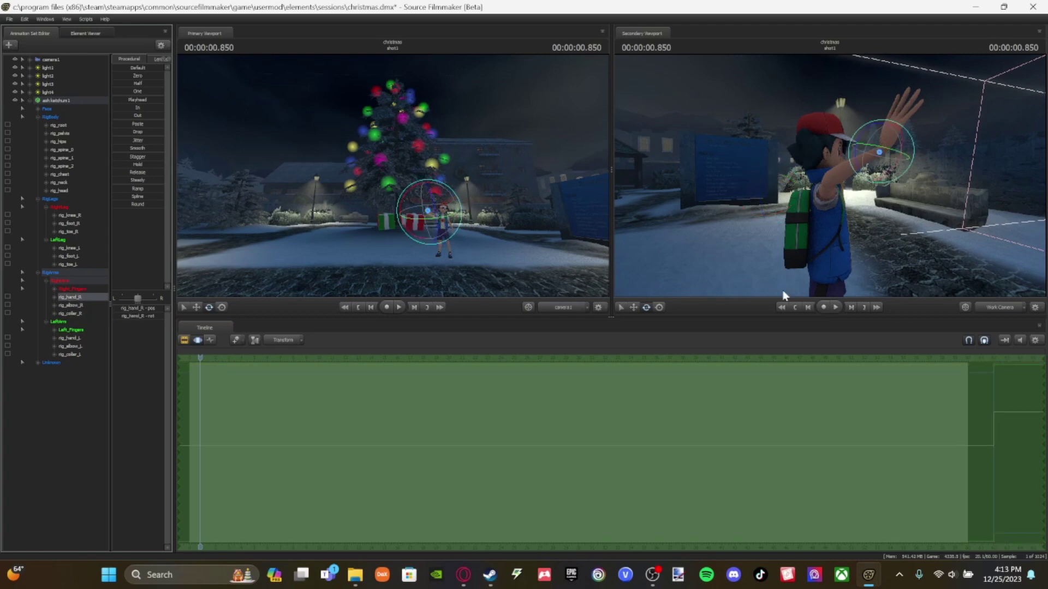
click(915, 152)
key(a)
drag(937, 167, 1023, 167)
drag(857, 130, 826, 134)
drag(844, 124, 843, 84)
key(w)
drag(843, 164, 674, 170)
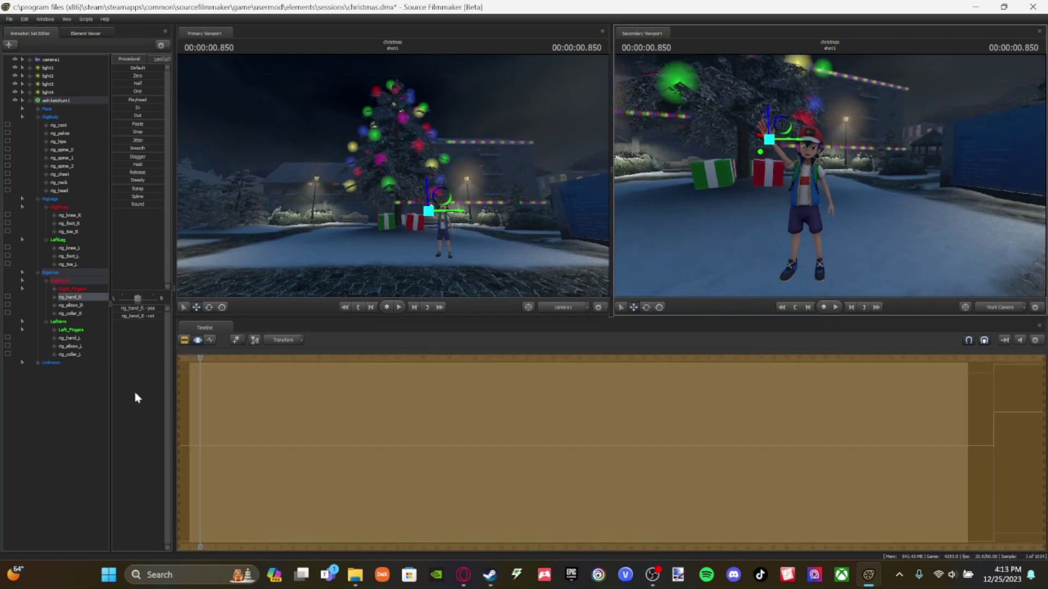
click(3, 181)
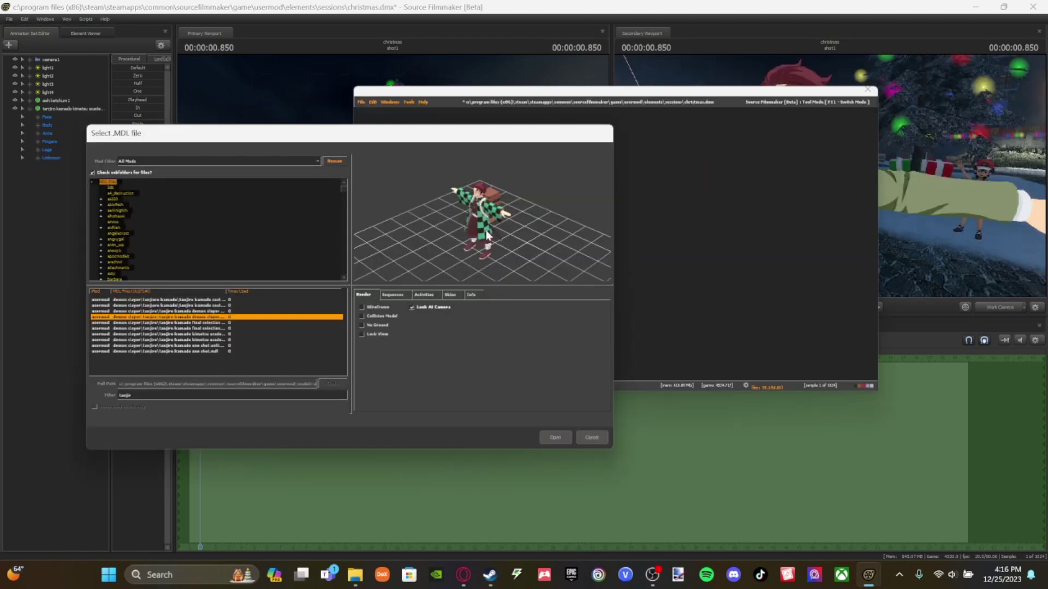
Step: Load another Tanjiro Kamado Kimetsu Academy model and delete the earlier Tanjiro animation set
click(185, 335)
click(189, 342)
click(555, 435)
click(86, 166)
right_click(75, 110)
click(133, 127)
key(s)
mouse_move(830, 175)
mouse_down()
mouse_move(838, 183)
mouse_move(830, 175)
mouse_up()
key(w)
click(63, 158)
Step: Try to attach the rig_demon slayer male rig and other rigs to the Tanjiro Kimetsu Academy model
right_click(57, 108)
mouse_move(106, 199)
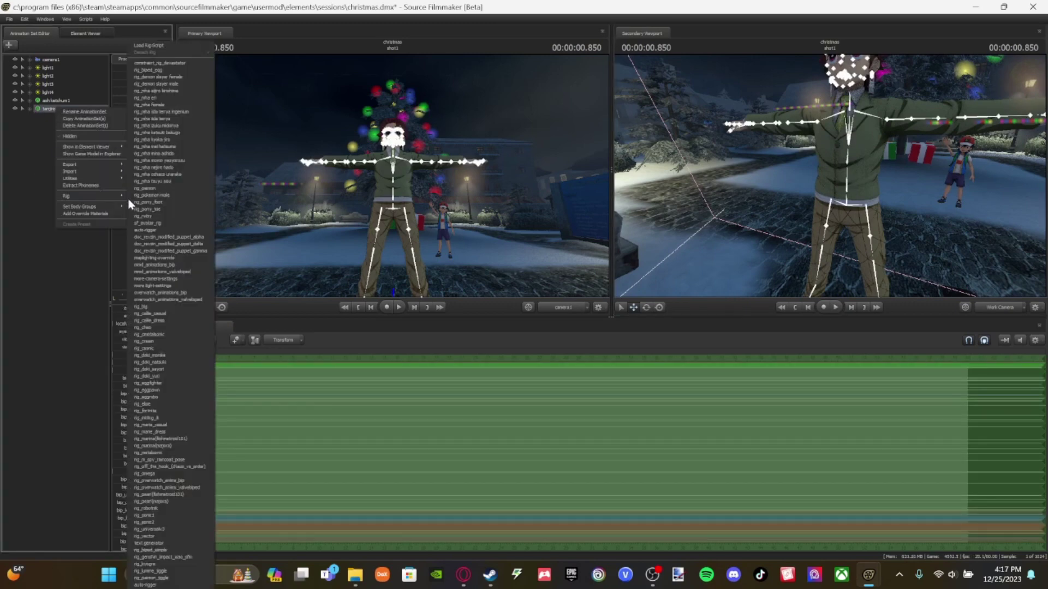
click(171, 83)
right_click(62, 111)
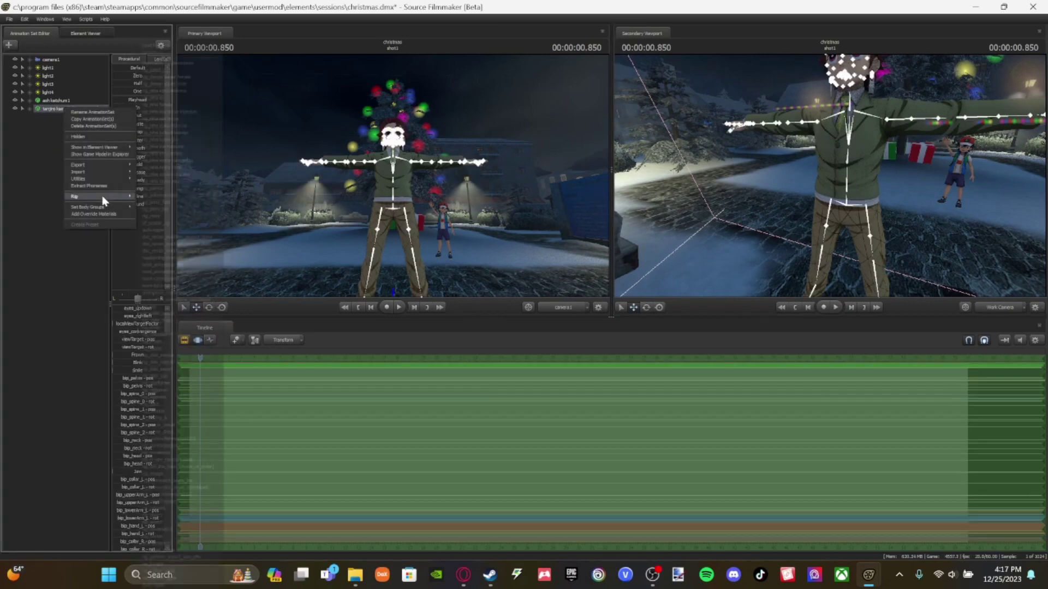
click(200, 175)
right_click(74, 111)
mouse_move(117, 180)
click(181, 203)
click(71, 112)
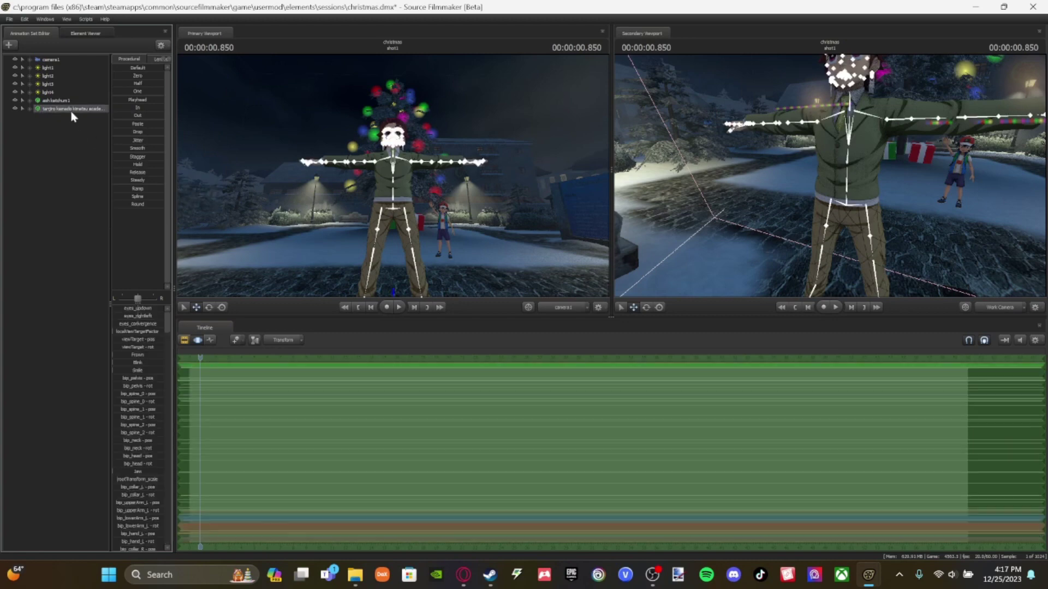
Step: Delete the Kimetsu Academy Tanjiro animation set and add the Tanjiro Kamado demon slayer model in its place
right_click(65, 108)
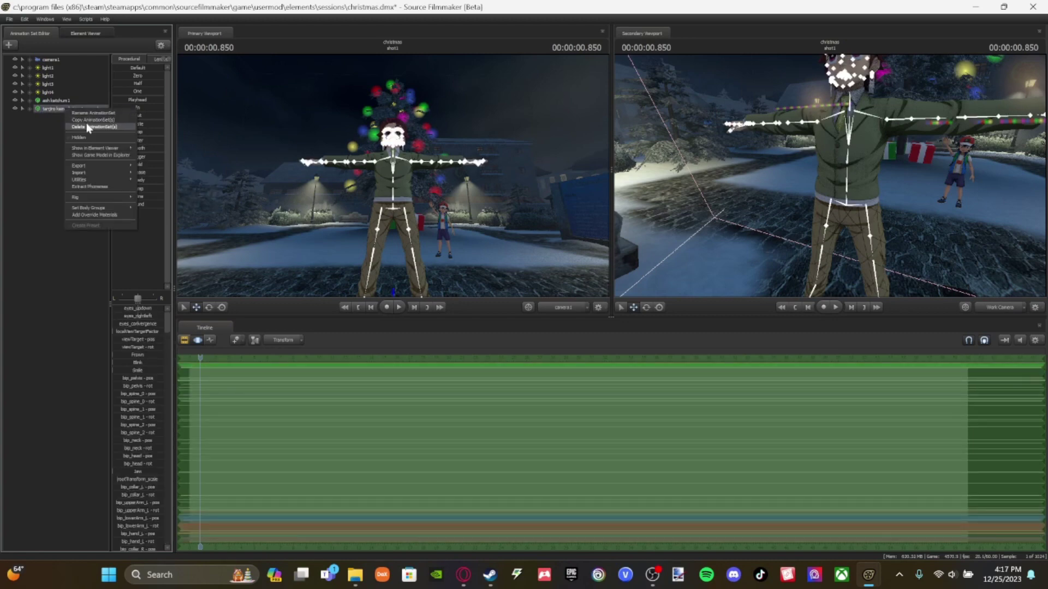
click(83, 120)
click(10, 46)
click(52, 71)
click(212, 318)
click(212, 311)
click(212, 317)
click(212, 322)
click(555, 437)
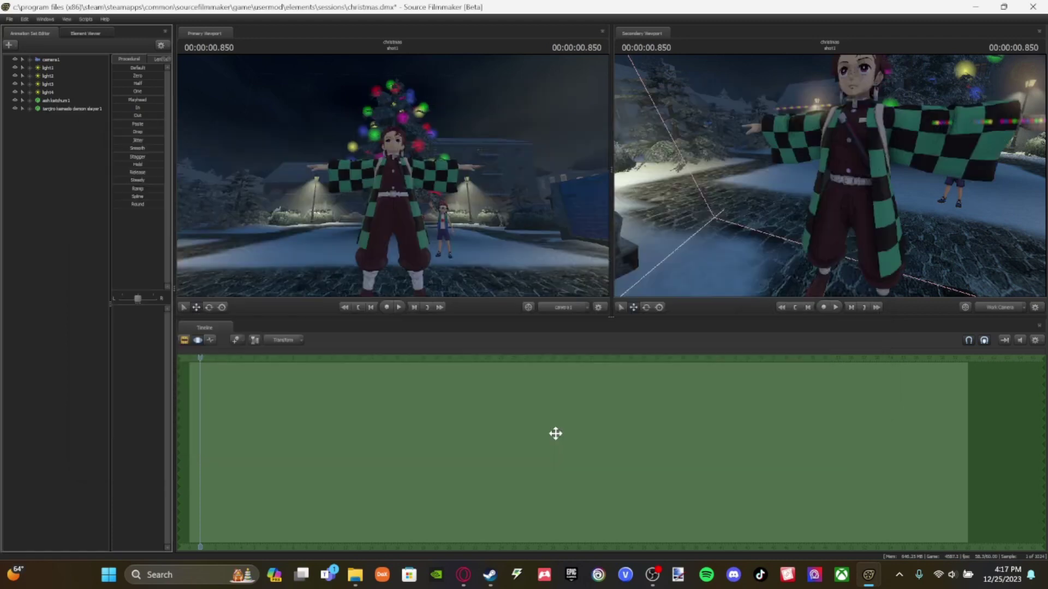
Step: Attach the rig_demon slayer male rig to the Tanjiro demon slayer model
right_click(75, 108)
mouse_move(133, 215)
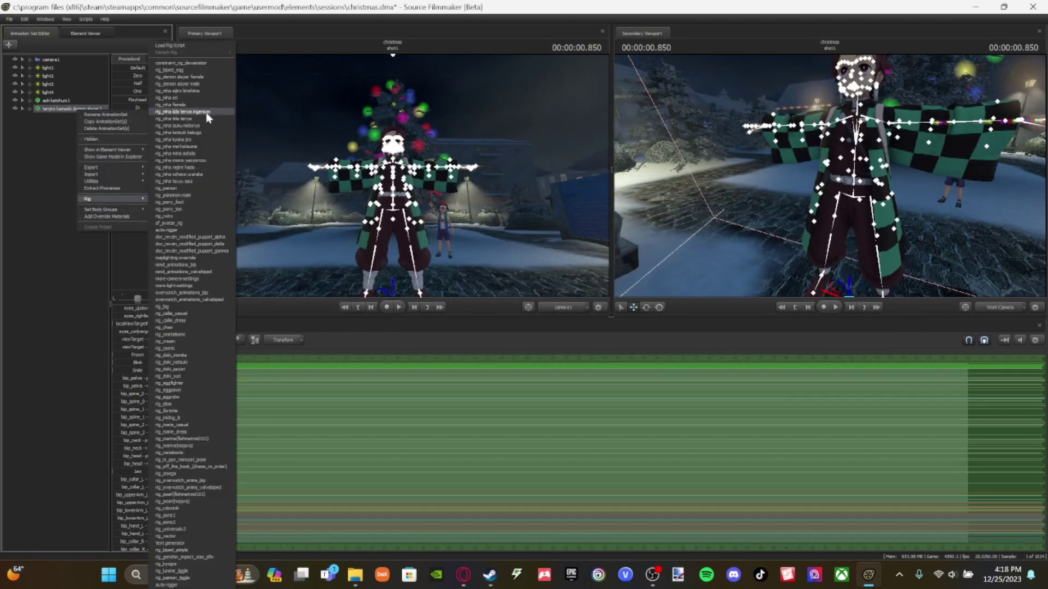
click(204, 83)
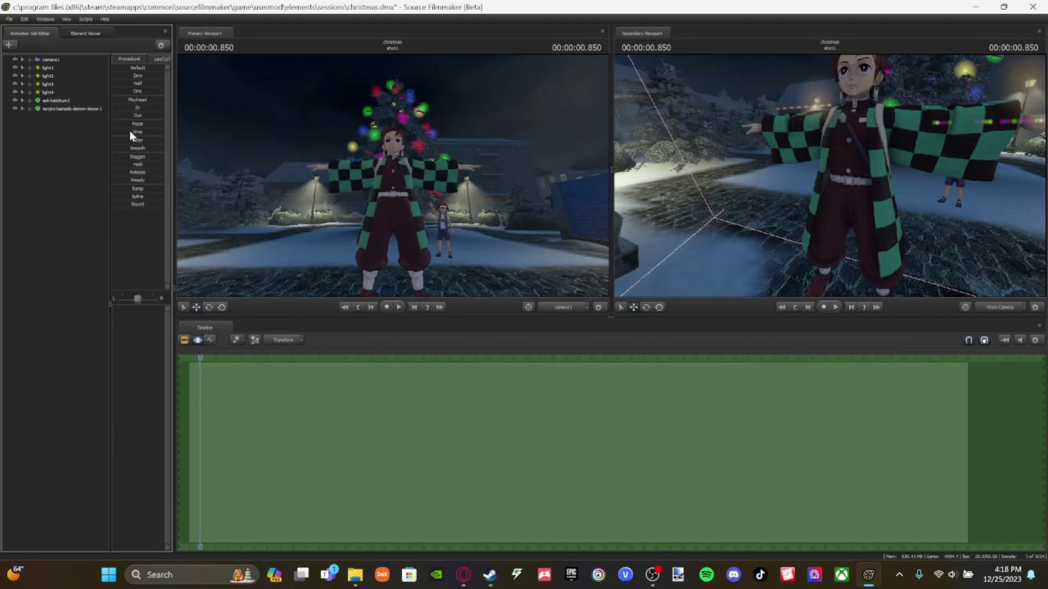
Step: Apply the rig_demon slayer male rig to the tanjiro kamado demon slayer animation set
click(79, 109)
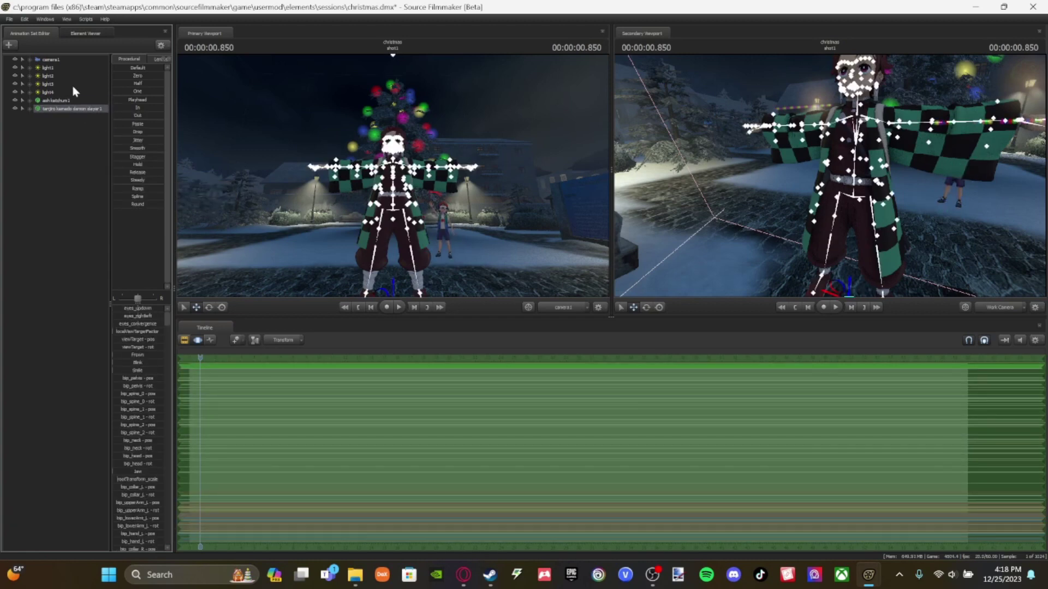
right_click(74, 109)
mouse_move(123, 198)
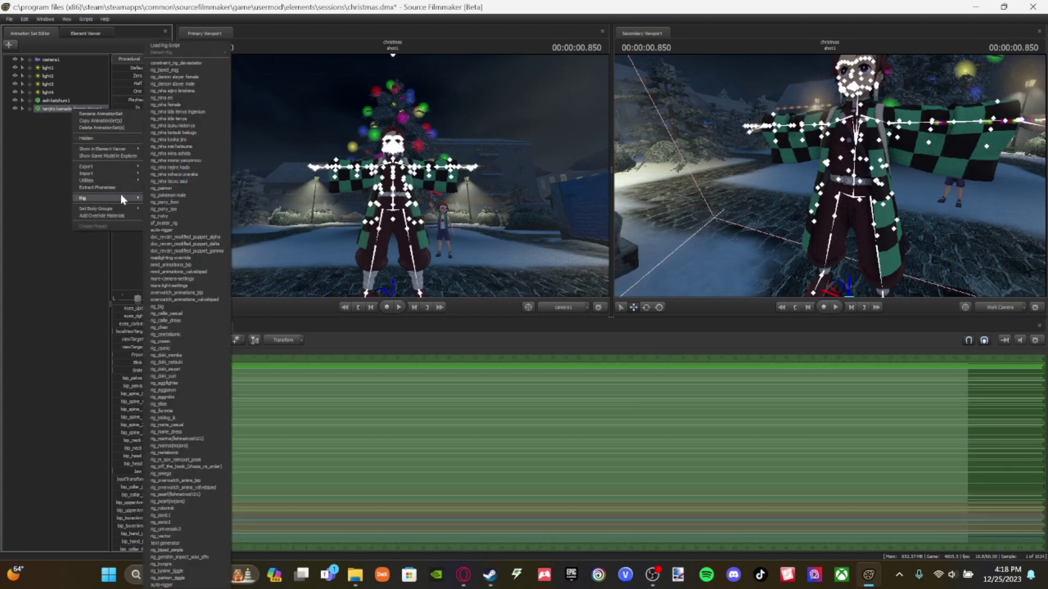
click(191, 84)
Step: Adjust localViewTargetFactor in Tanjiro's Face controls and check his eyes up close
click(47, 116)
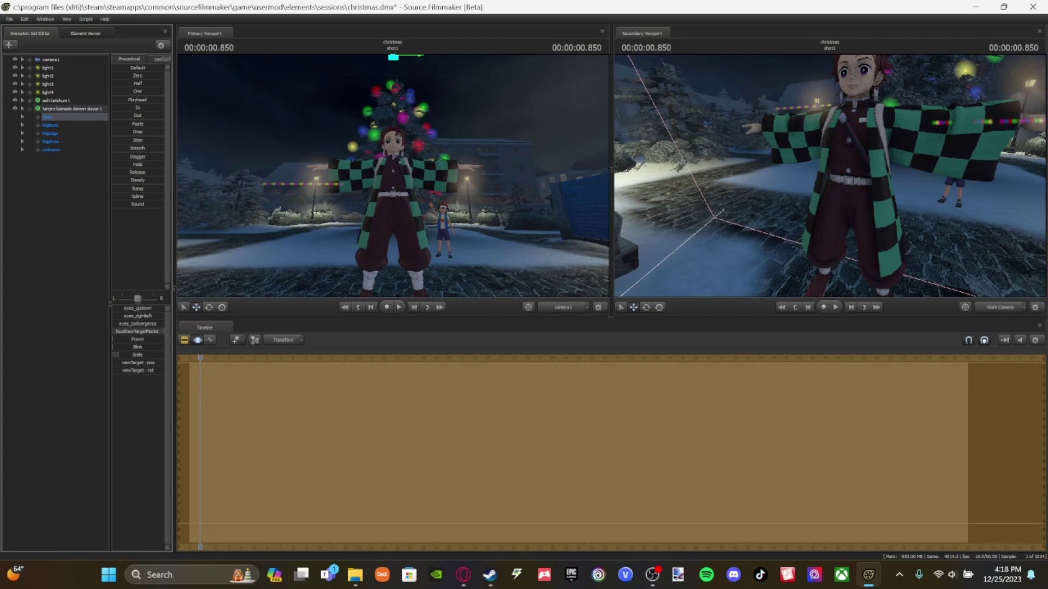
key(w)
drag(830, 176, 851, 153)
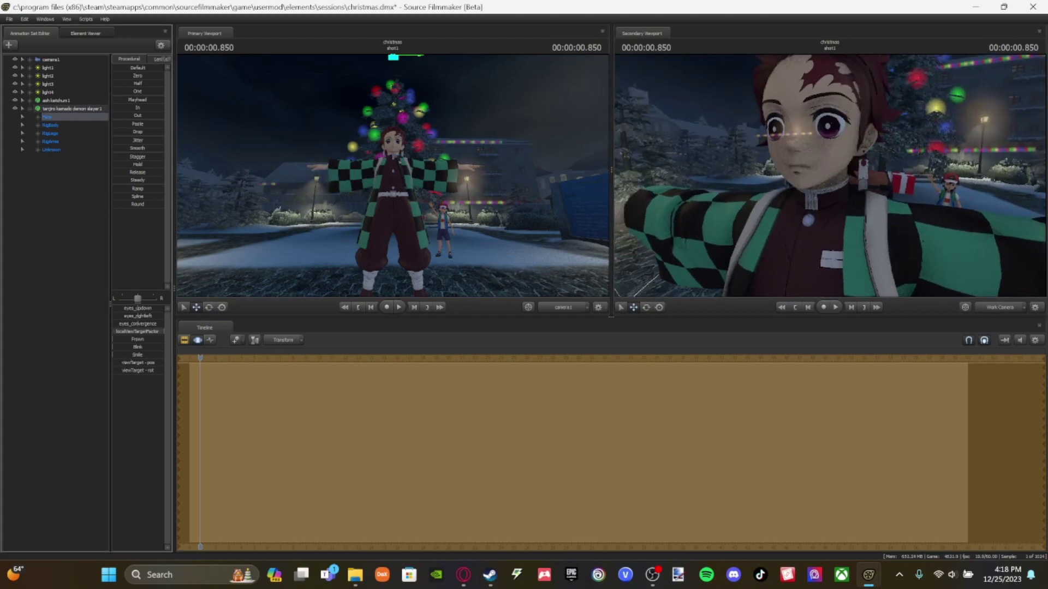
drag(918, 161, 925, 185)
key(s)
key(w)
mouse_move(829, 176)
mouse_down()
mouse_move(824, 218)
mouse_move(827, 188)
mouse_move(841, 177)
mouse_up()
key(s)
Step: Try lowering Tanjiro's right arm with rig_hand_R and rotating the hand, and undo the change
click(38, 141)
click(46, 149)
click(83, 167)
drag(689, 146, 731, 213)
click(646, 308)
key(a)
key(d)
key(a)
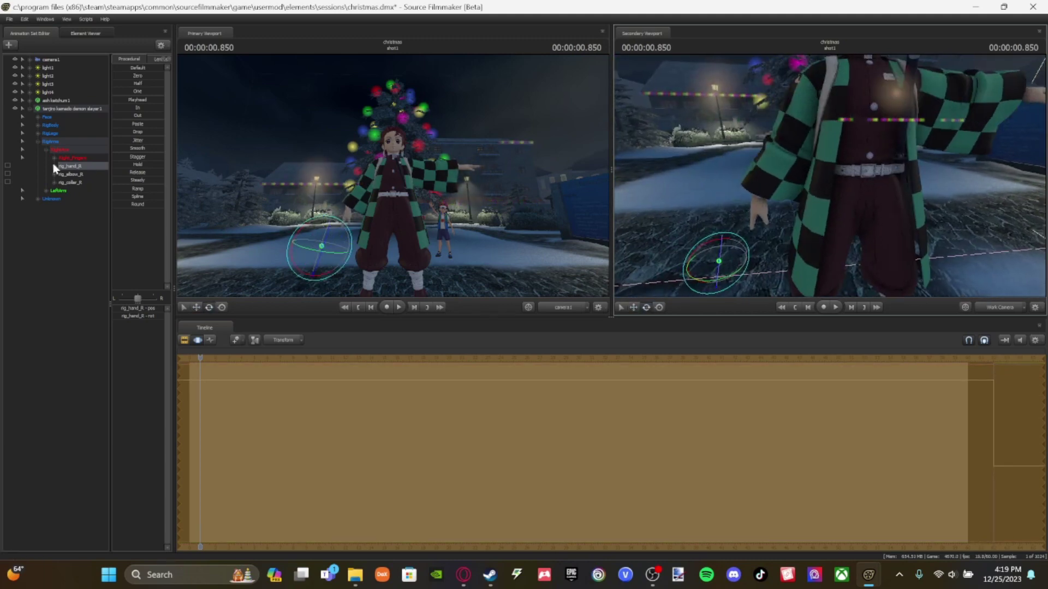
key(ctrl+z)
key(ctrl)
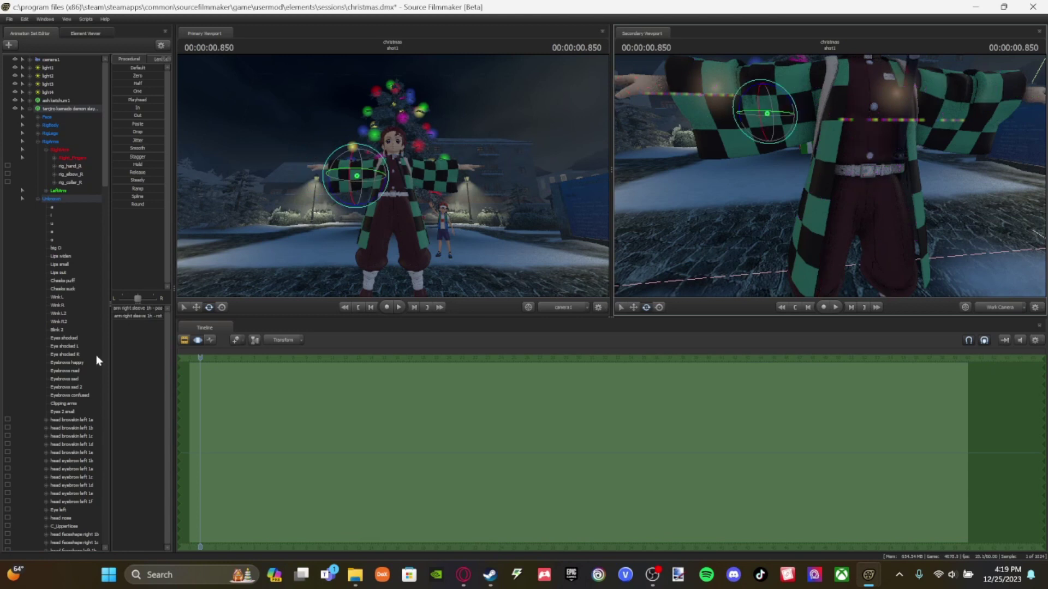
Step: Try adjusting the arm right sleeve bones in Tanjiro's Unknown group and undo the changes
scroll(80, 349, down, 10)
click(79, 307)
click(80, 297)
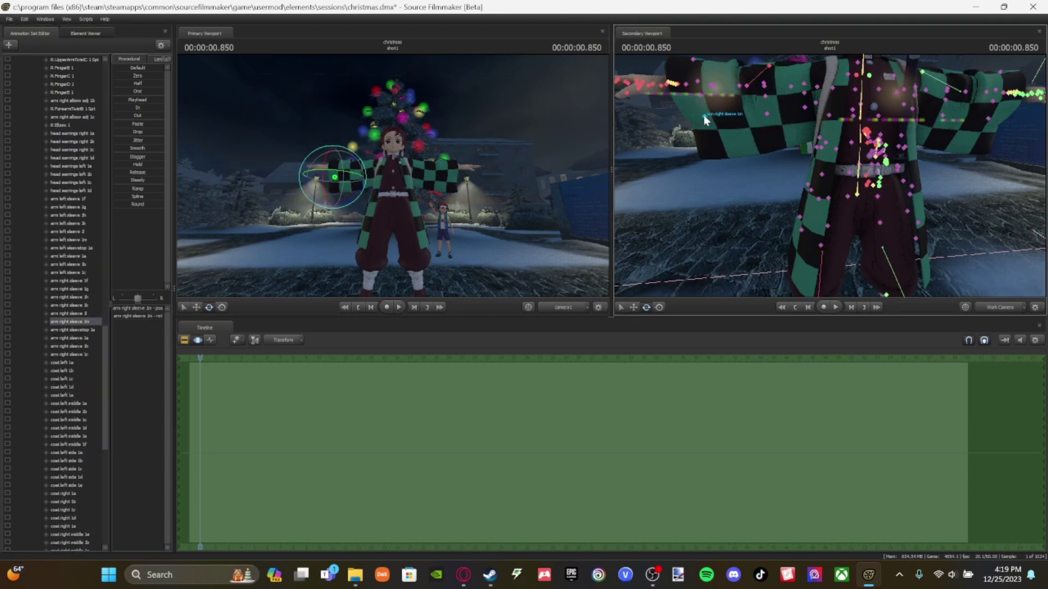
ctrl+click(705, 118)
right_click(754, 128)
mouse_move(786, 146)
drag(789, 100, 762, 147)
key(ctrl+z)
ctrl+click(805, 108)
drag(805, 113, 809, 131)
key(ctrl+z)
key(ctrl+z)
drag(816, 222, 829, 175)
scroll(65, 288, up, 20)
click(38, 200)
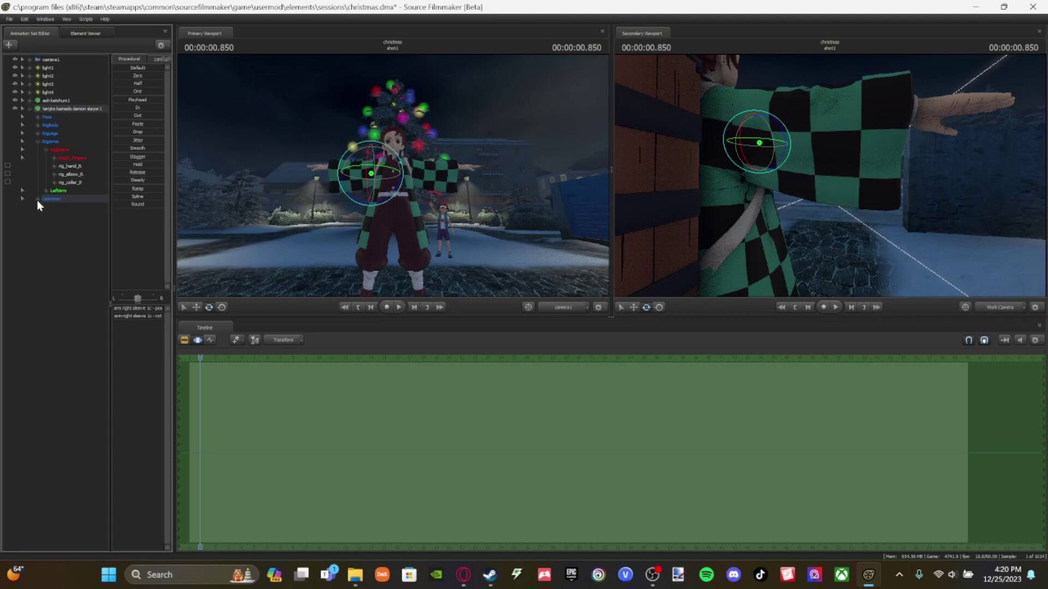
Step: Move Tanjiro's rig_hand_R down beside his body and rotate the hand
click(77, 167)
click(196, 308)
drag(344, 153, 300, 267)
key(e)
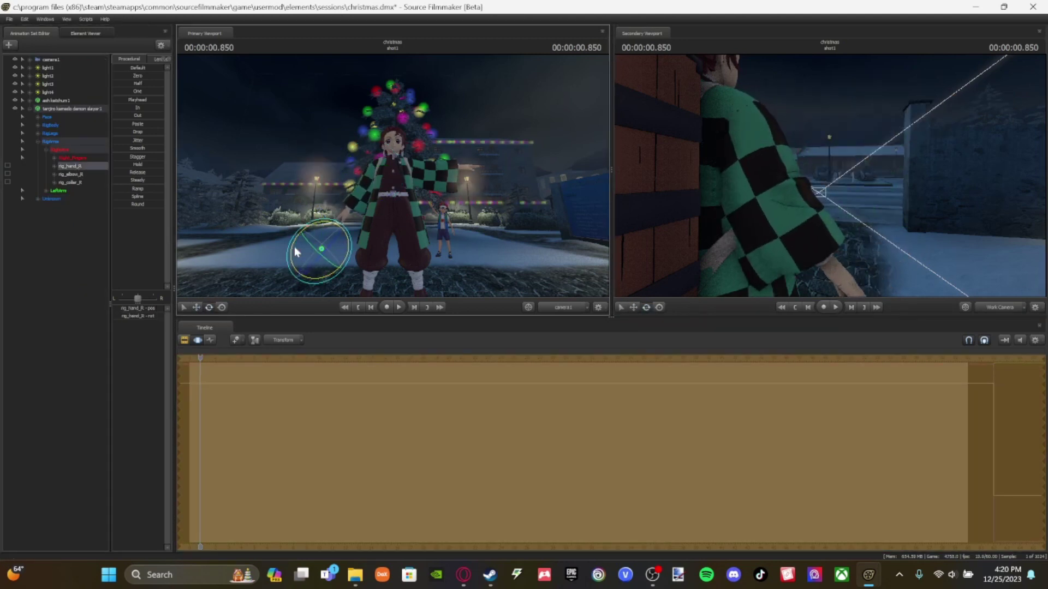
drag(819, 185, 732, 169)
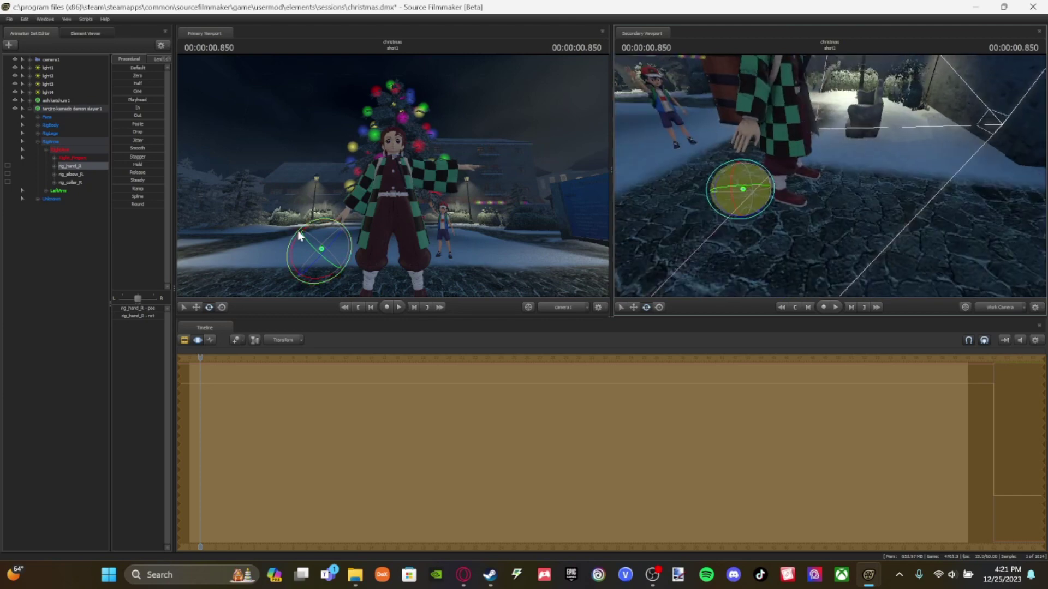
drag(297, 236, 293, 241)
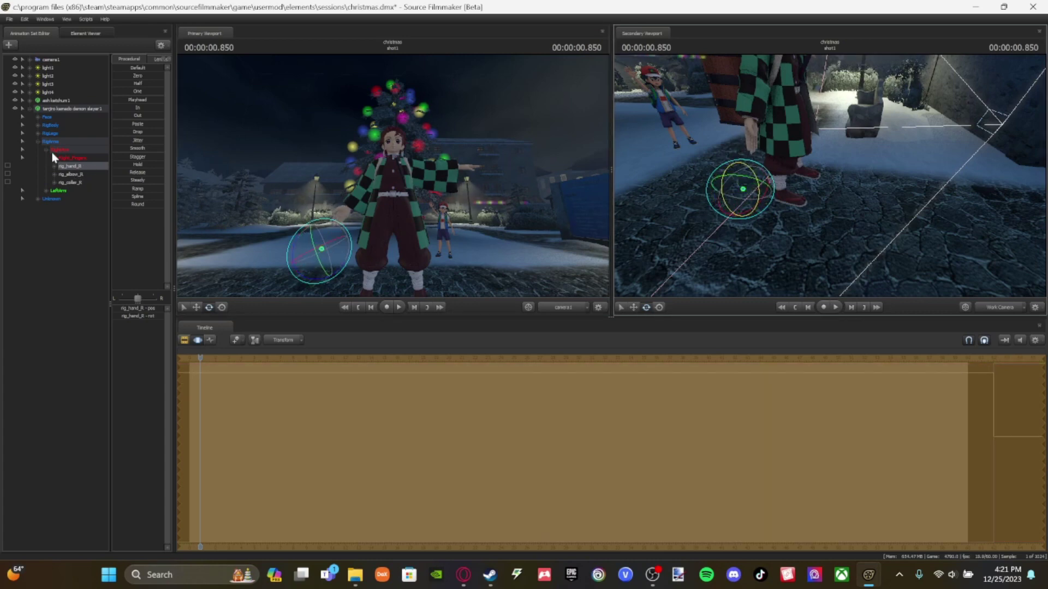
Step: Raise Tanjiro's rig_hand_R to about head height so the right arm is in a waving pose
key(w)
drag(742, 164, 726, 104)
drag(830, 176, 813, 91)
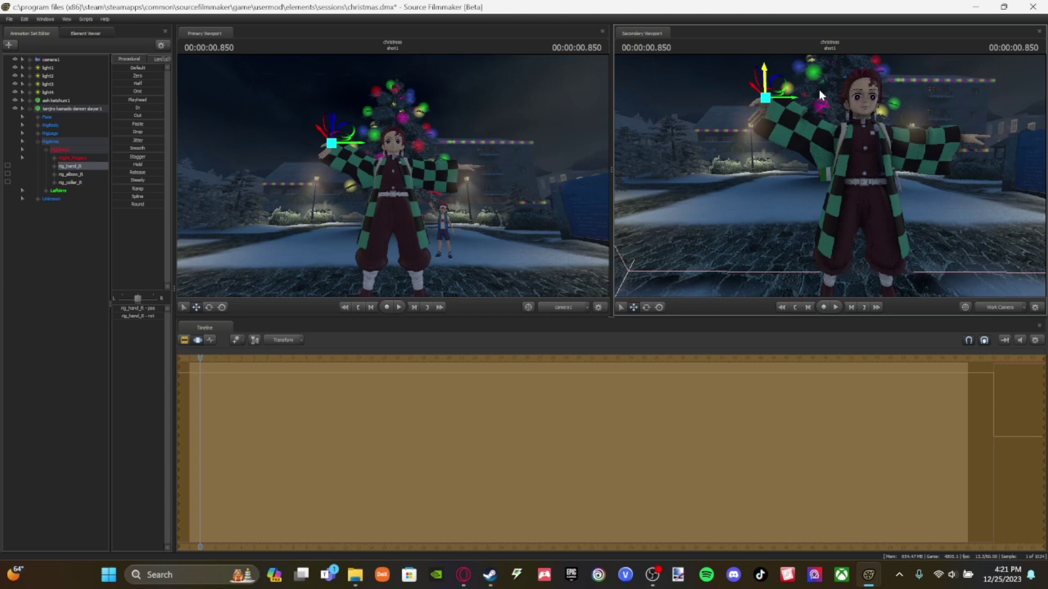
click(646, 307)
key(w)
drag(765, 79, 768, 128)
drag(786, 147, 814, 153)
Step: Try moving another control on Tanjiro's raised right arm and undo the moves
ctrl+click(810, 129)
drag(806, 116, 807, 165)
key(ctrl+z)
key(ctrl+z)
key(ctrl+z)
Step: Fine-tune the height of Tanjiro's raised right hand
ctrl+click(771, 129)
drag(767, 123, 766, 82)
drag(792, 180, 764, 183)
Step: Lower Tanjiro's left arm by moving rig_hand_L down beside his body, and rotate the hand
click(46, 191)
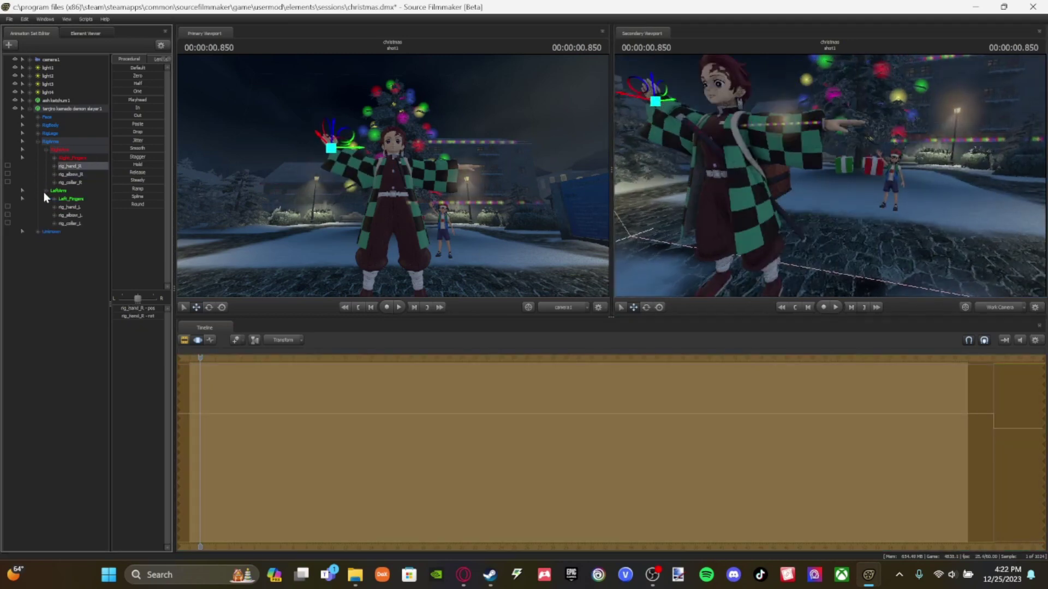
click(54, 207)
click(69, 207)
drag(829, 103, 825, 221)
key(e)
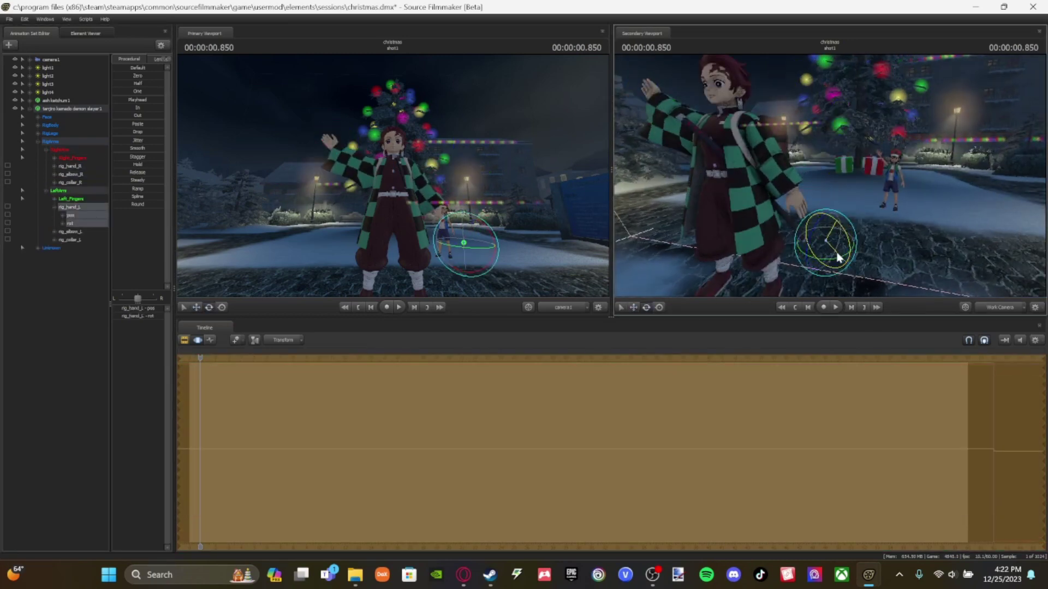
drag(892, 199, 805, 264)
drag(817, 200, 821, 228)
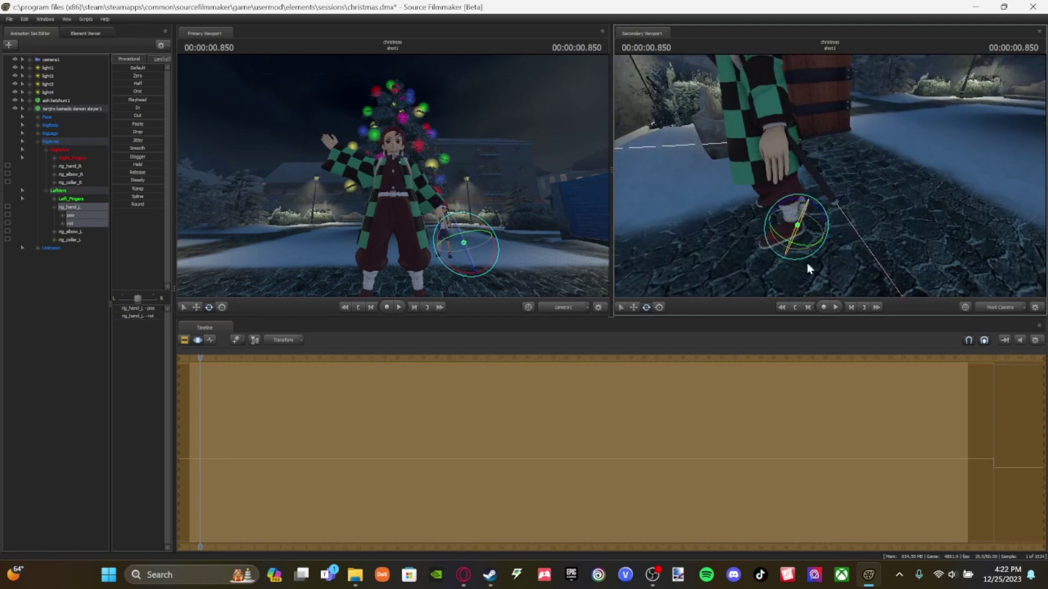
Step: Select the index, middle, ring and pinky bones of Tanjiro's left hand and rotate them to curl the fingers
click(54, 200)
click(87, 240)
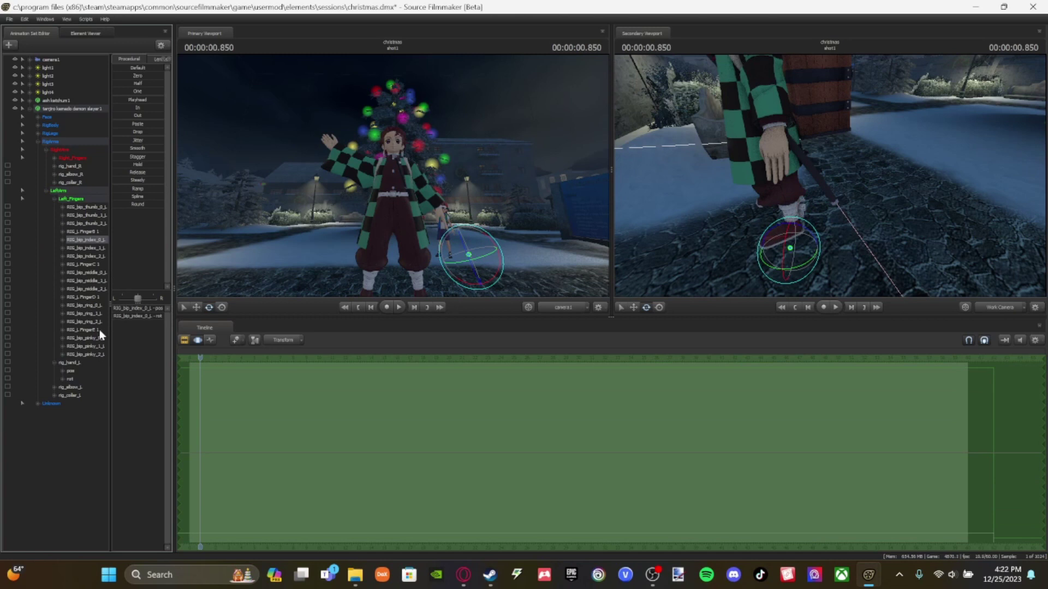
shift+click(99, 321)
click(87, 240)
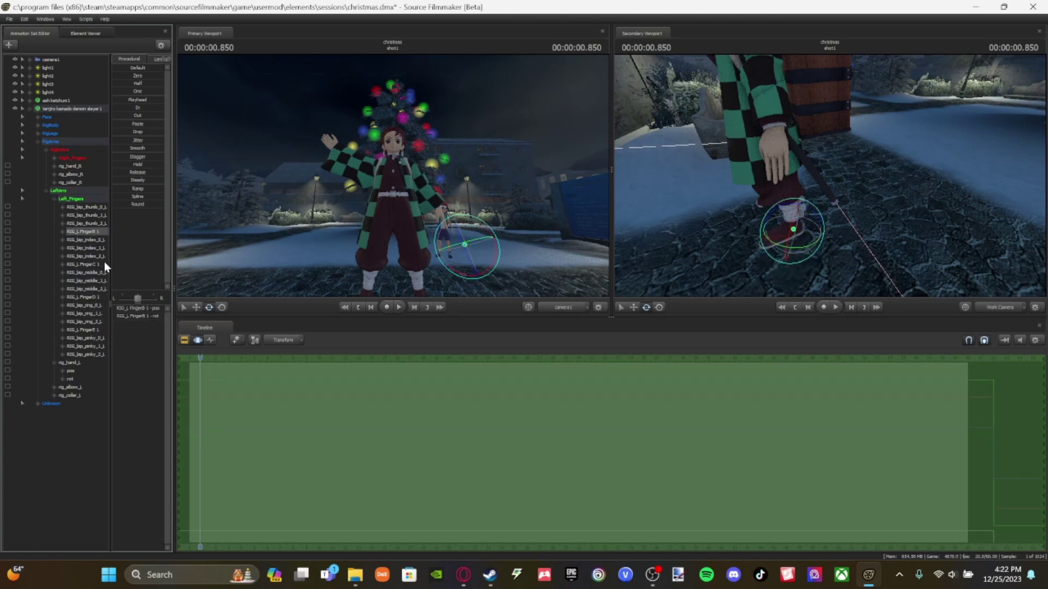
click(85, 206)
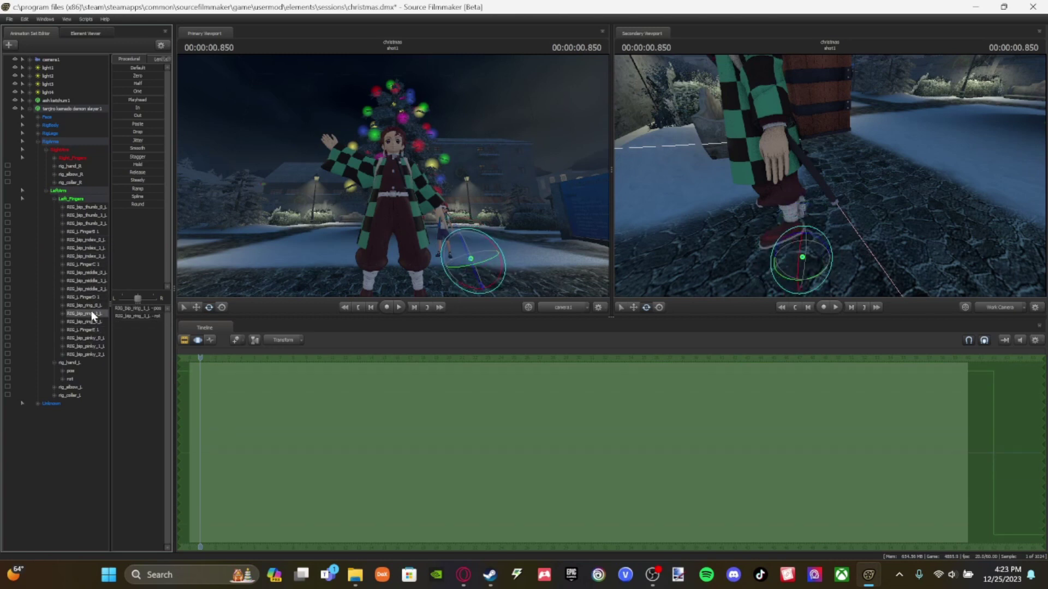
click(54, 362)
click(61, 363)
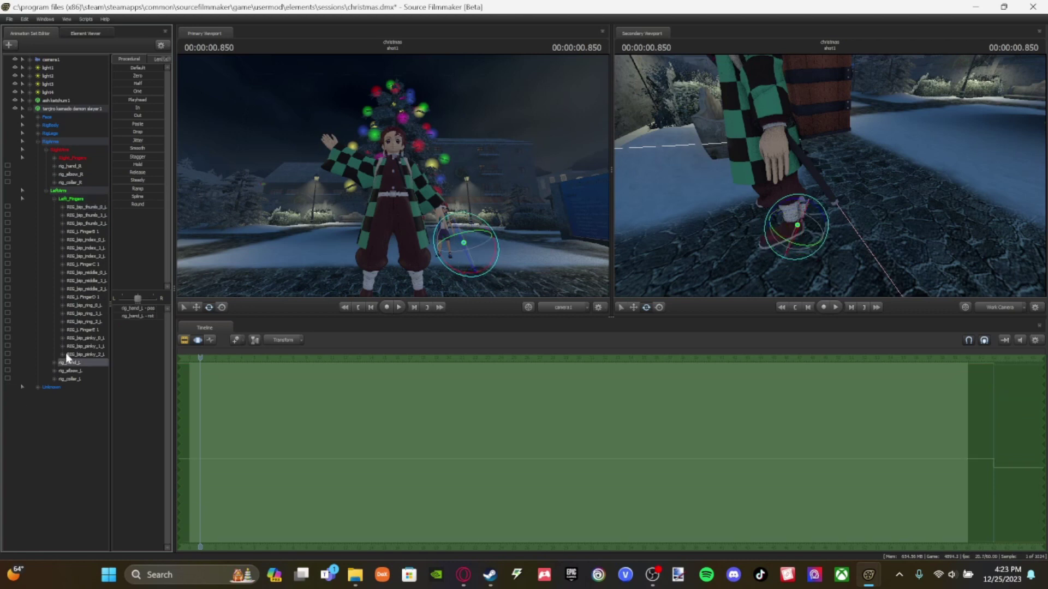
click(87, 215)
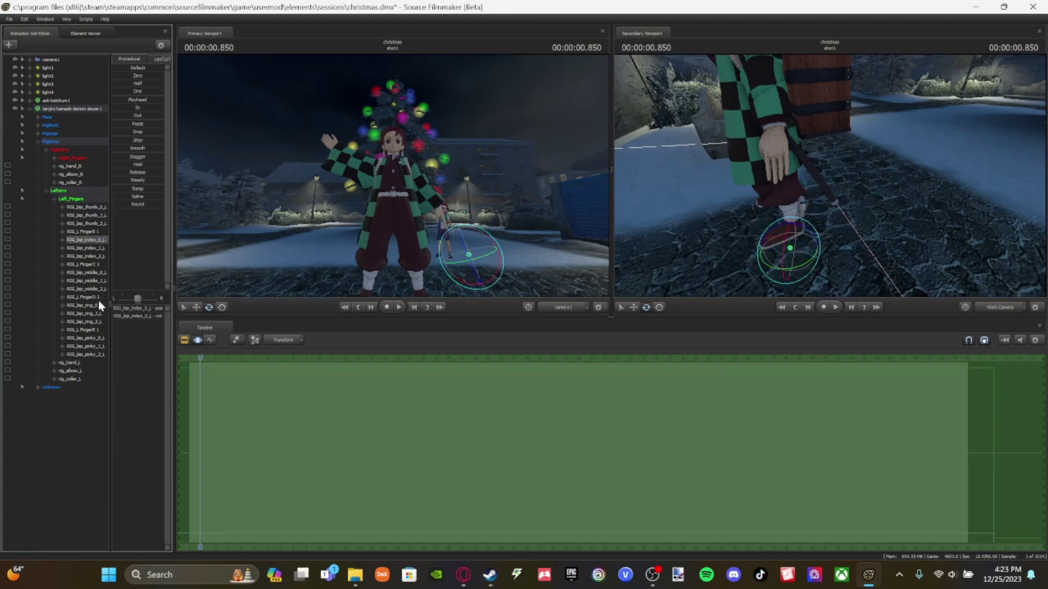
shift+click(99, 337)
ctrl+click(101, 273)
ctrl+click(101, 273)
drag(791, 256, 764, 254)
drag(857, 244, 858, 275)
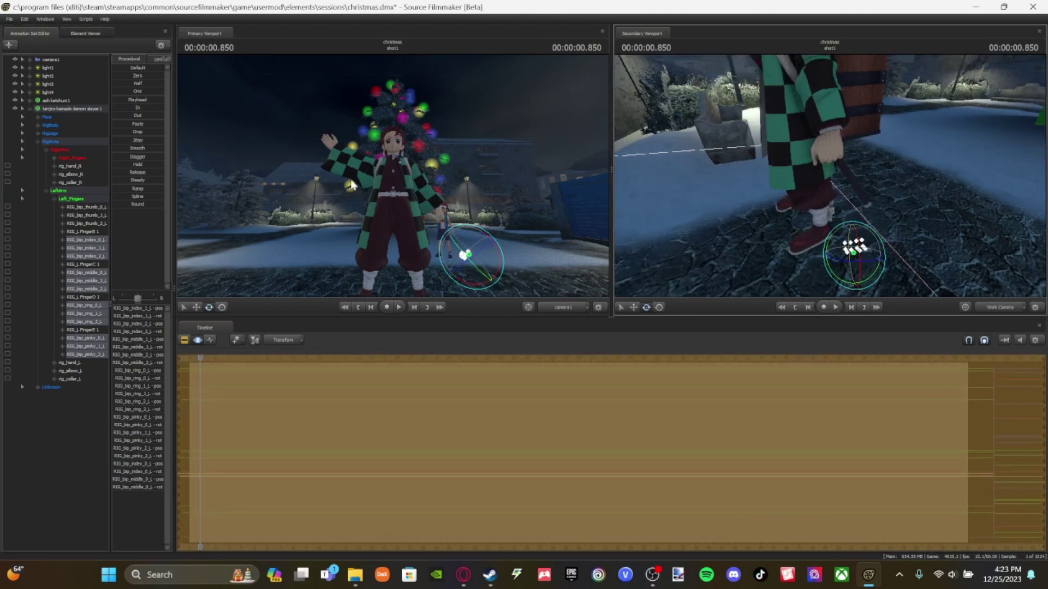
Step: Toggle the rotation manipulator's Global Axes option and turn Tanjiro's rig_hand_L to refine the wrist angle
click(70, 363)
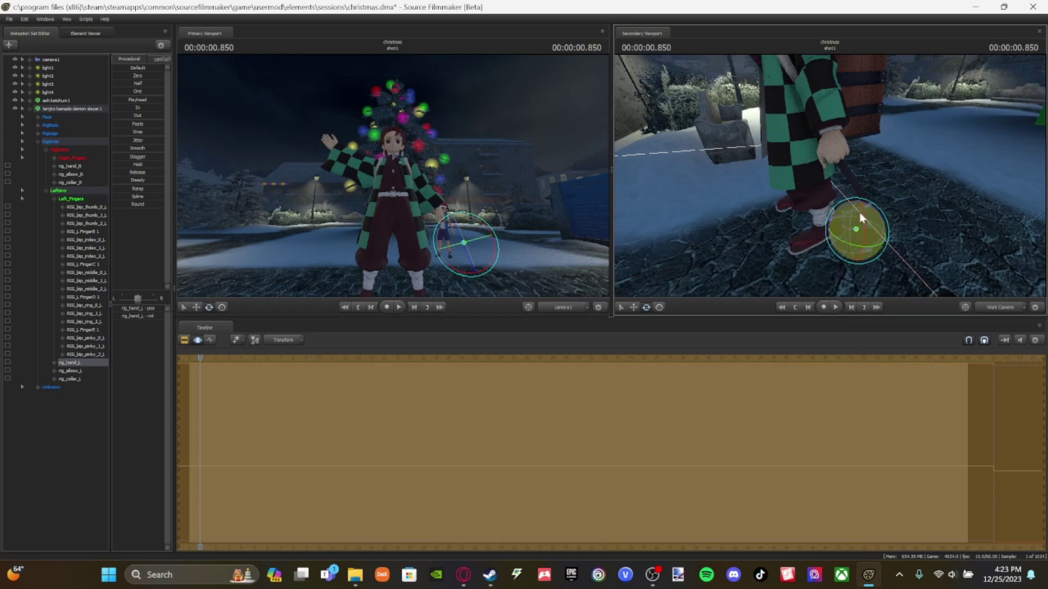
right_click(854, 219)
click(874, 230)
right_click(852, 229)
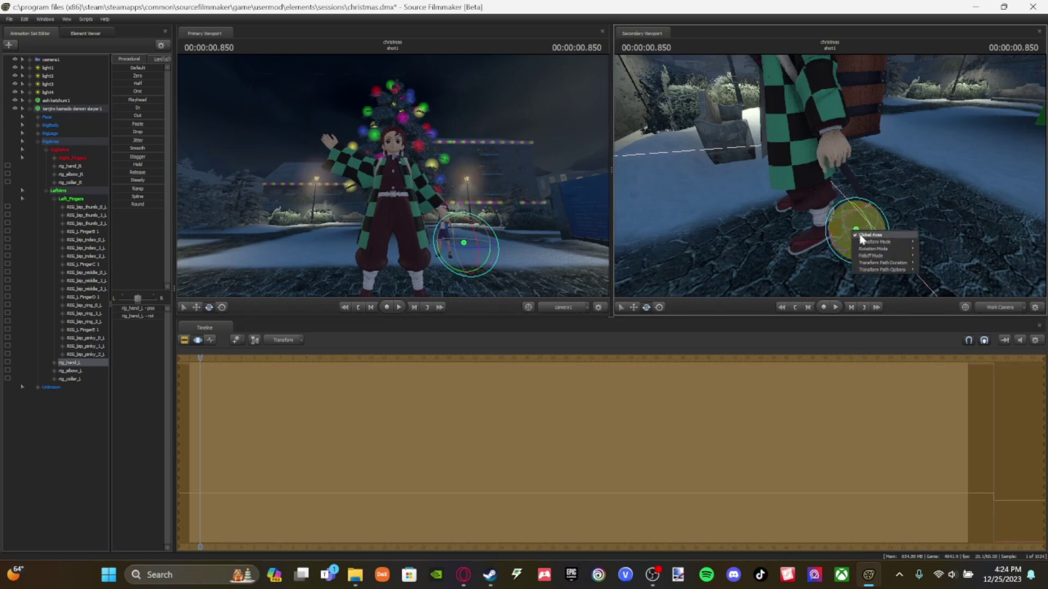
click(831, 177)
mouse_move(872, 238)
mouse_down()
mouse_move(871, 223)
mouse_move(876, 234)
mouse_up()
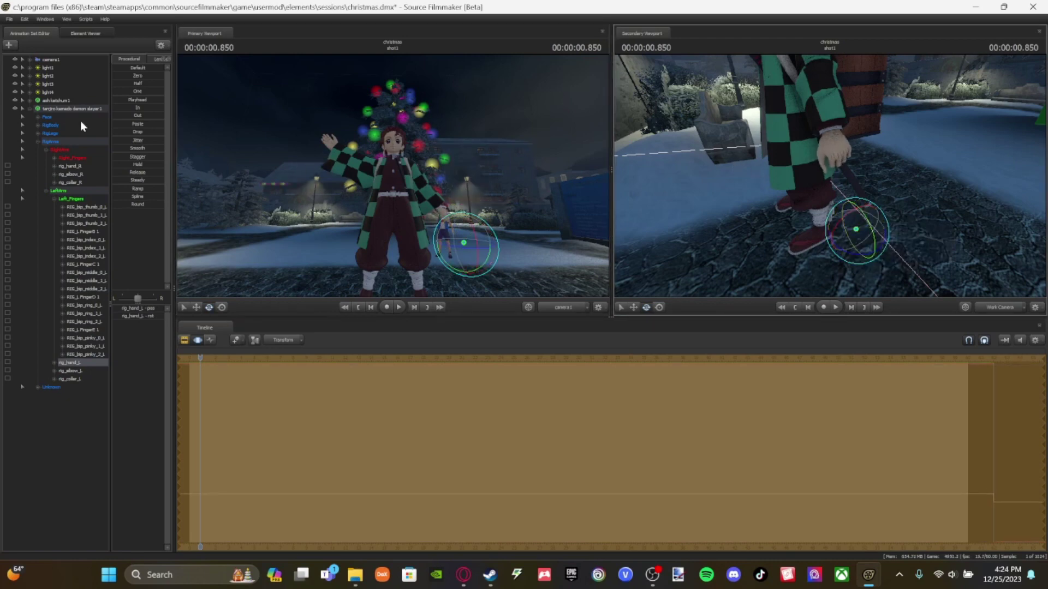
Step: Move the whole Tanjiro model back to the Christmas tree, next to Ash Ketchum
click(55, 109)
click(634, 307)
drag(764, 234, 917, 183)
drag(819, 219, 911, 194)
drag(855, 226, 835, 202)
Step: Rotate Tanjiro's rig_foot_R and rig_foot_L to pose both feet
click(37, 133)
click(71, 158)
key(e)
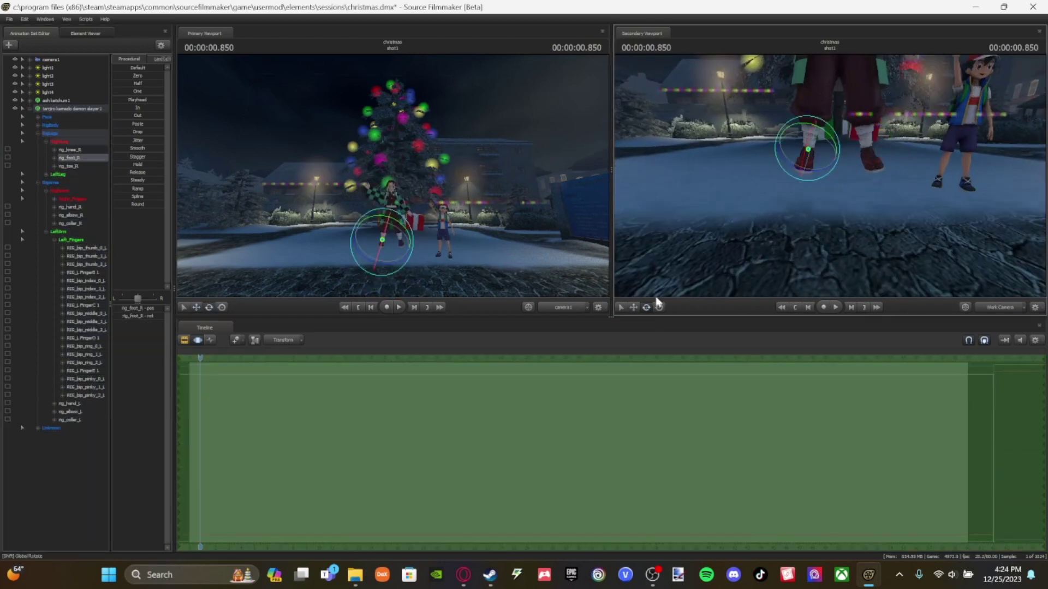
click(46, 174)
click(77, 191)
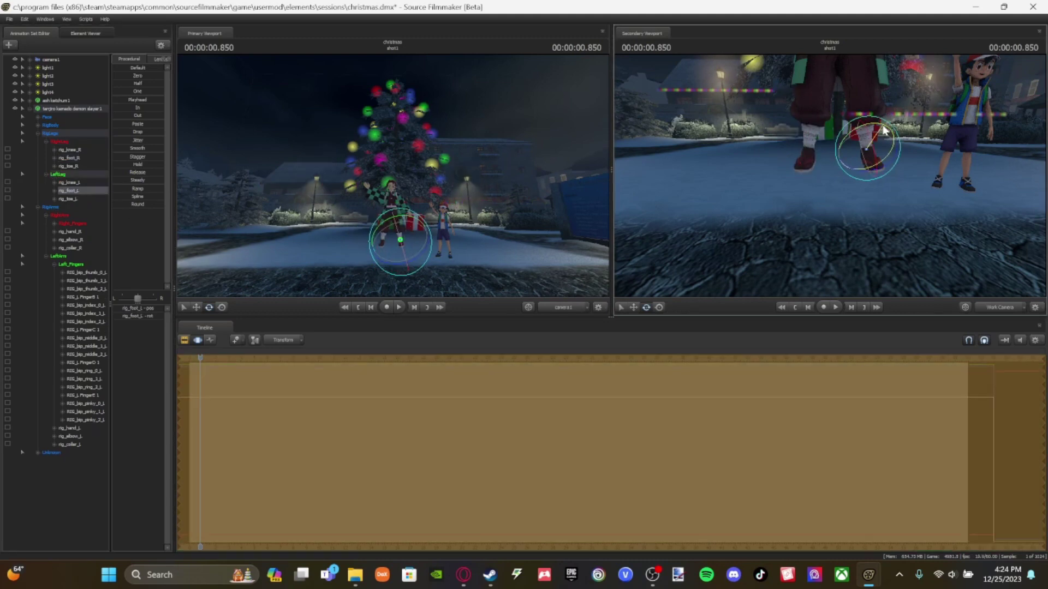
key(w)
mouse_move(919, 154)
mouse_down()
mouse_move(917, 166)
mouse_move(903, 163)
mouse_move(921, 133)
mouse_up()
key(s)
key(w)
Step: Position the whole Tanjiro model on the opposite side of the presents from Ash Ketchum and collapse its control groups
click(83, 109)
drag(833, 255, 768, 256)
key(ctrl+z)
key(e)
key(ctrl+z)
right_click(746, 237)
click(788, 260)
click(75, 490)
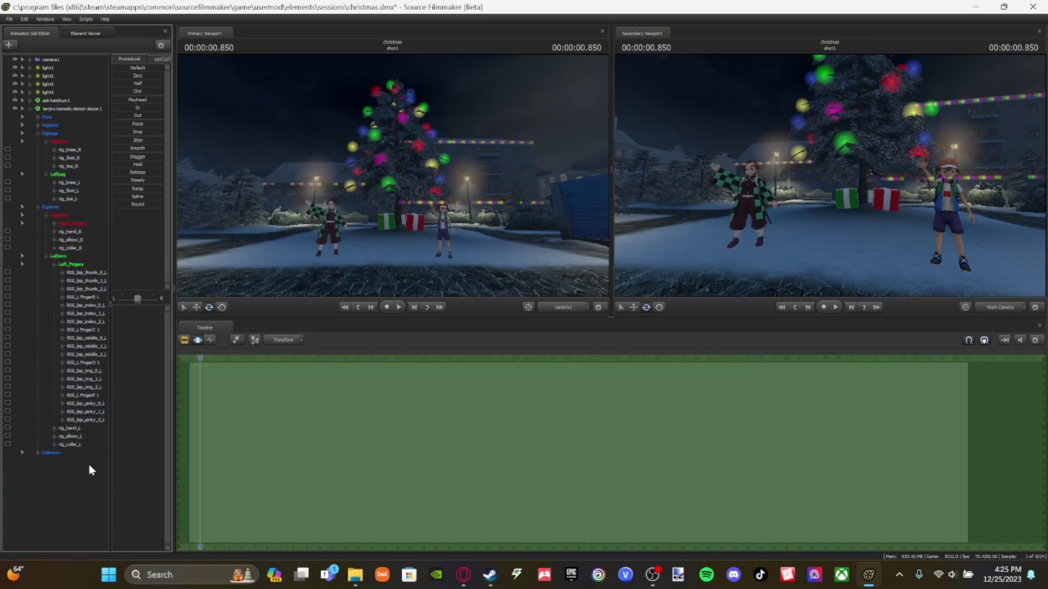
click(31, 109)
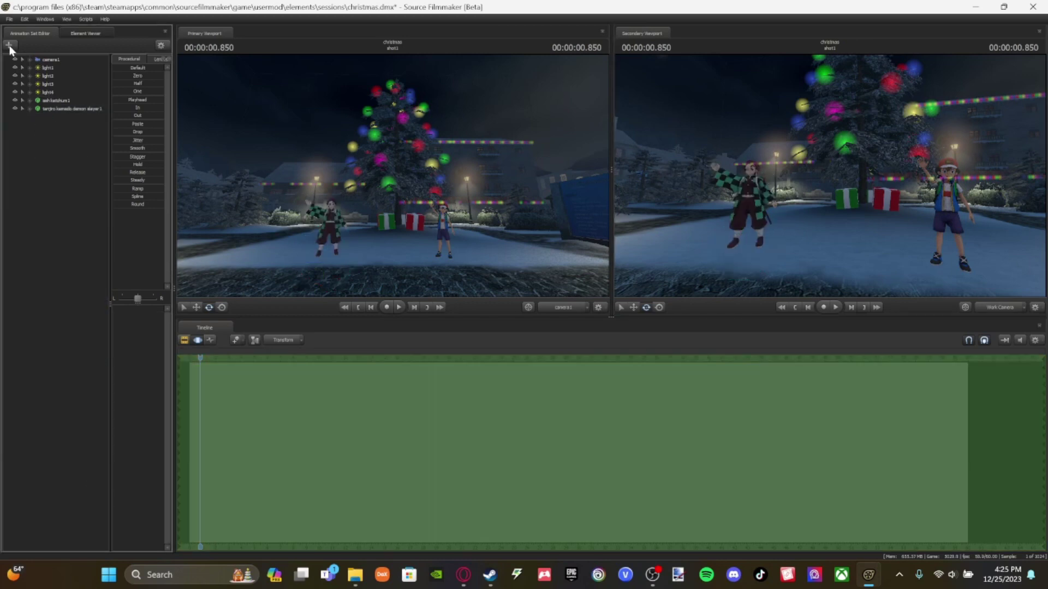
Step: Add a new animation set using the bryanthehedgehog[casual] model
click(10, 47)
click(50, 66)
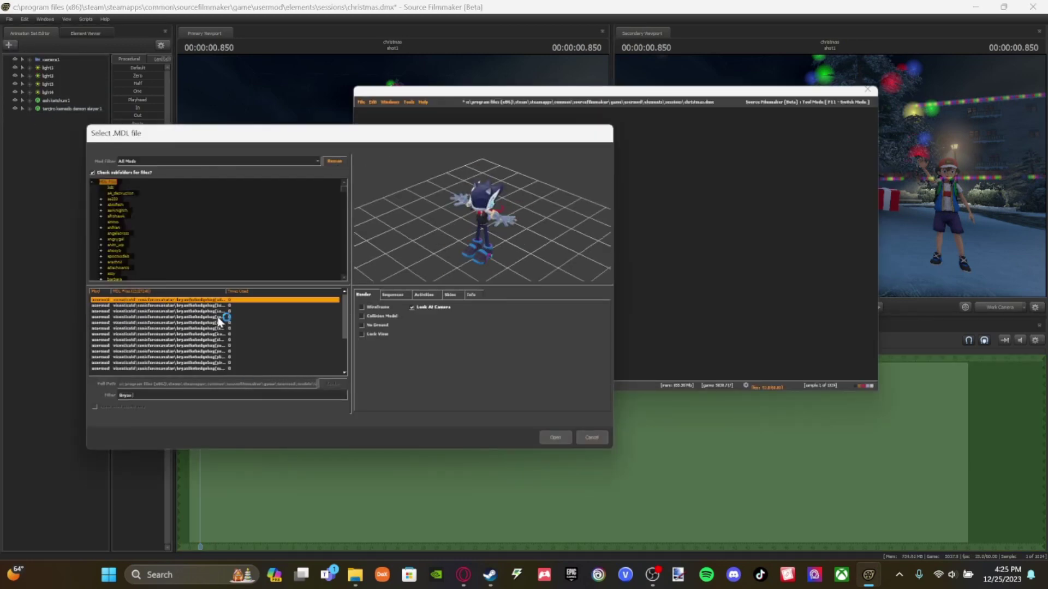
click(218, 310)
click(554, 437)
right_click(59, 117)
mouse_move(109, 206)
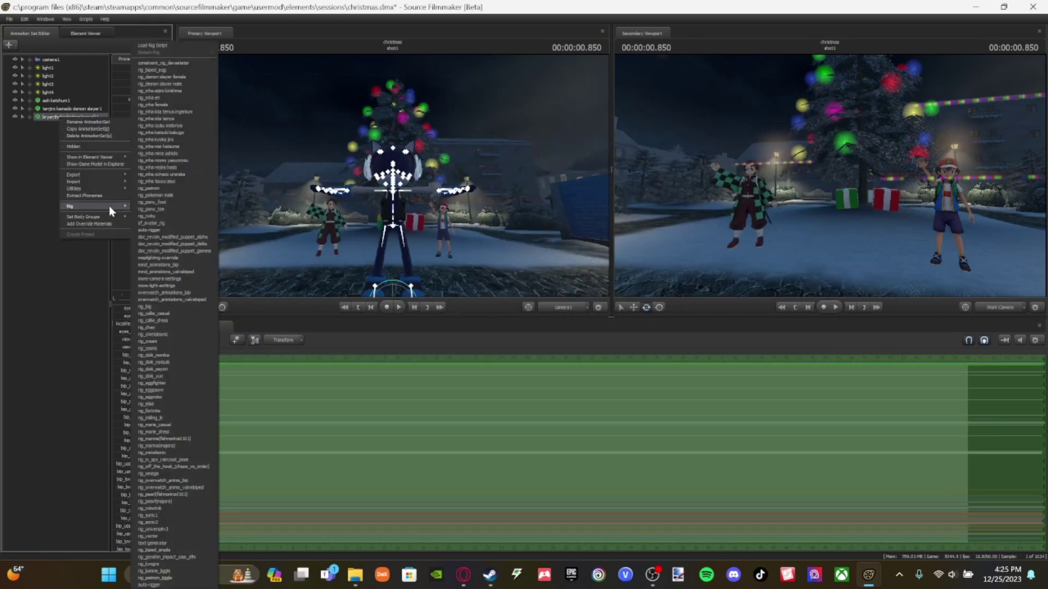
click(35, 189)
Step: Import the animation file bryan the hedgehog starting pose.dmx onto the hedgehog model
right_click(59, 117)
mouse_move(94, 188)
click(160, 203)
right_click(74, 118)
click(177, 214)
right_click(73, 116)
click(164, 184)
drag(500, 329, 548, 319)
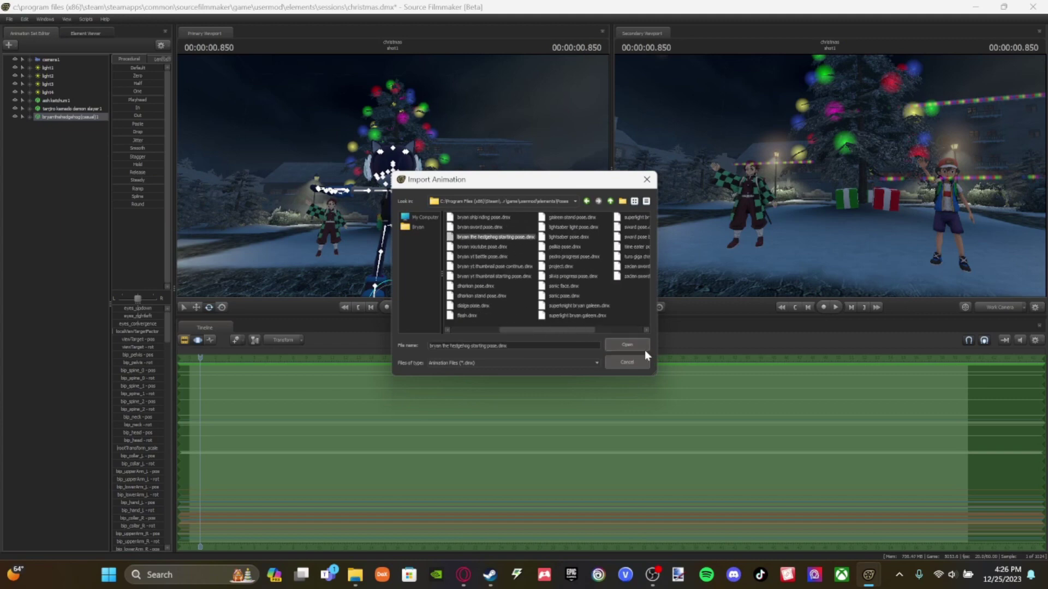
click(632, 345)
click(512, 320)
Step: Move the hedgehog model away from the camera towards the tree, in front of Ash Ketchum
drag(830, 176, 838, 232)
key(w)
drag(763, 164, 734, 178)
drag(734, 207, 814, 140)
mouse_move(813, 180)
mouse_down()
mouse_move(840, 164)
mouse_move(829, 194)
mouse_move(827, 183)
mouse_up()
key(w)
key(w)
drag(827, 184, 838, 207)
key(w)
Step: Rotate the hedgehog model to face the camera and center it between Tanjiro and Ash Ketchum
click(646, 307)
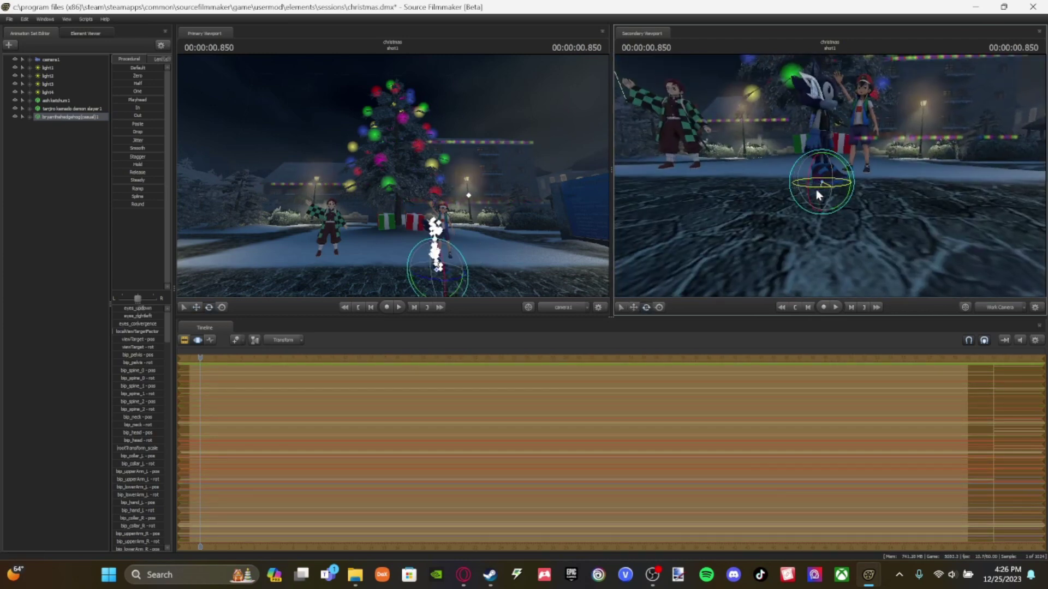
drag(796, 187, 734, 183)
key(w)
drag(420, 270, 374, 271)
click(209, 307)
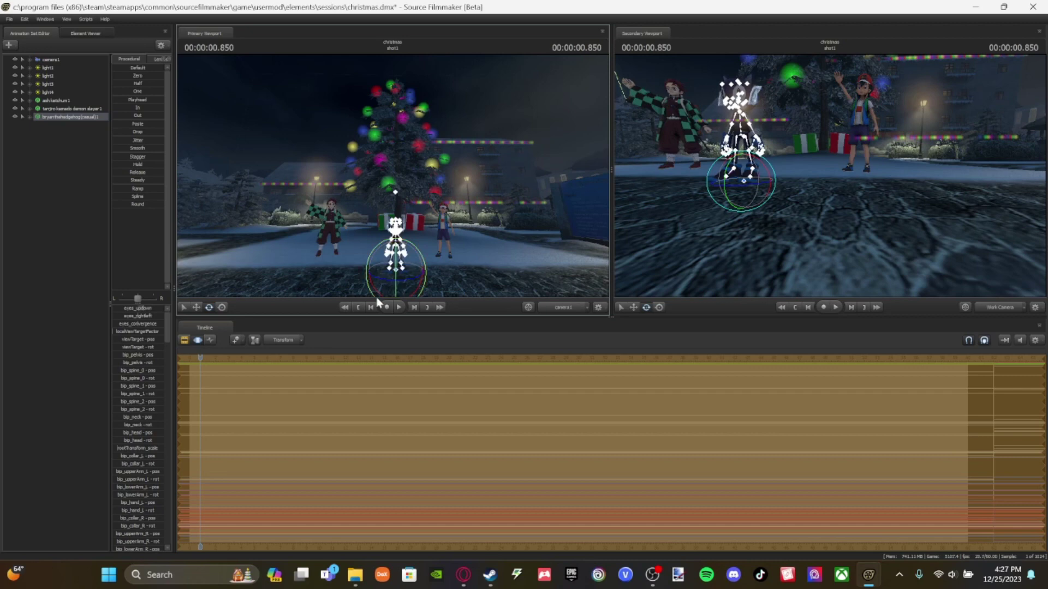
key(w)
drag(820, 178, 819, 158)
Step: Attach the sf_avatar_rig rig to the hedgehog model
right_click(67, 119)
mouse_move(120, 209)
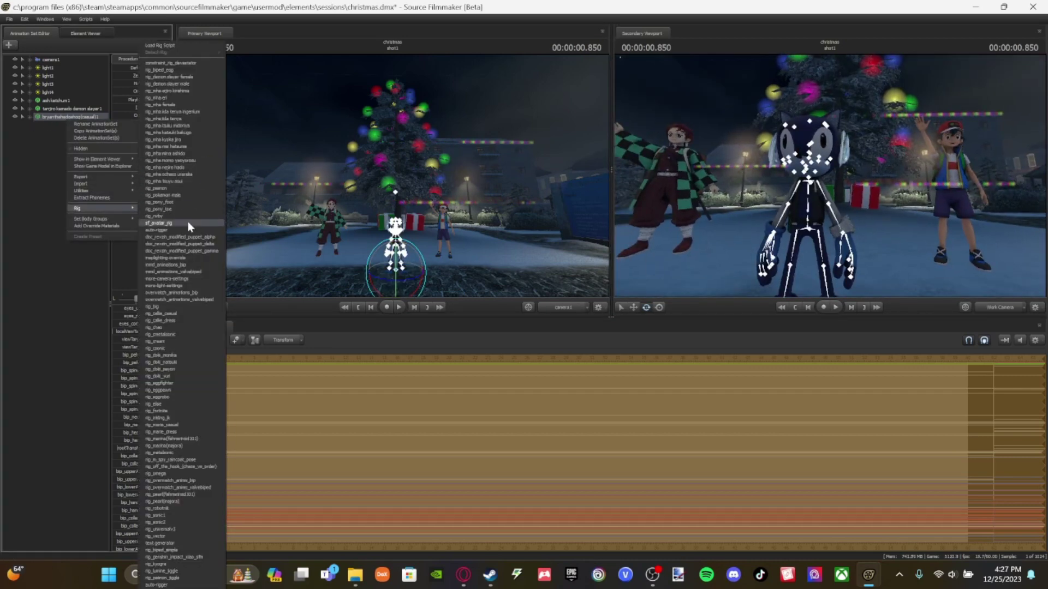
click(189, 225)
Step: Lower localViewTargetFactor to its minimum in the hedgehog model's Face controls
click(51, 142)
click(51, 150)
click(45, 119)
click(46, 132)
click(47, 126)
drag(149, 329, 117, 331)
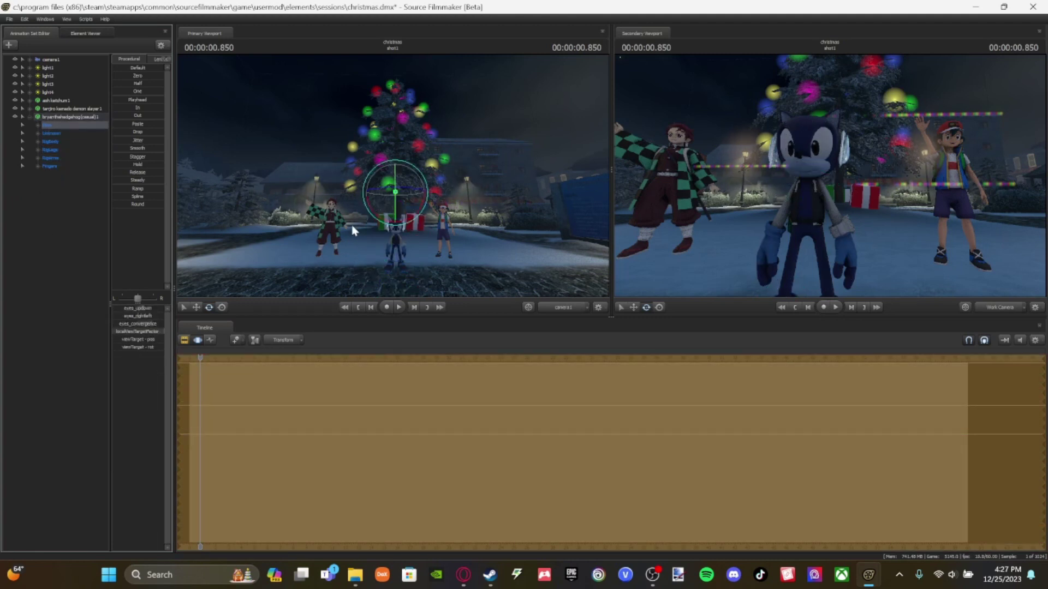
Step: Nudge the whole hedgehog model sideways in front of the tree with the Move tool
click(70, 117)
click(633, 308)
drag(755, 183, 759, 227)
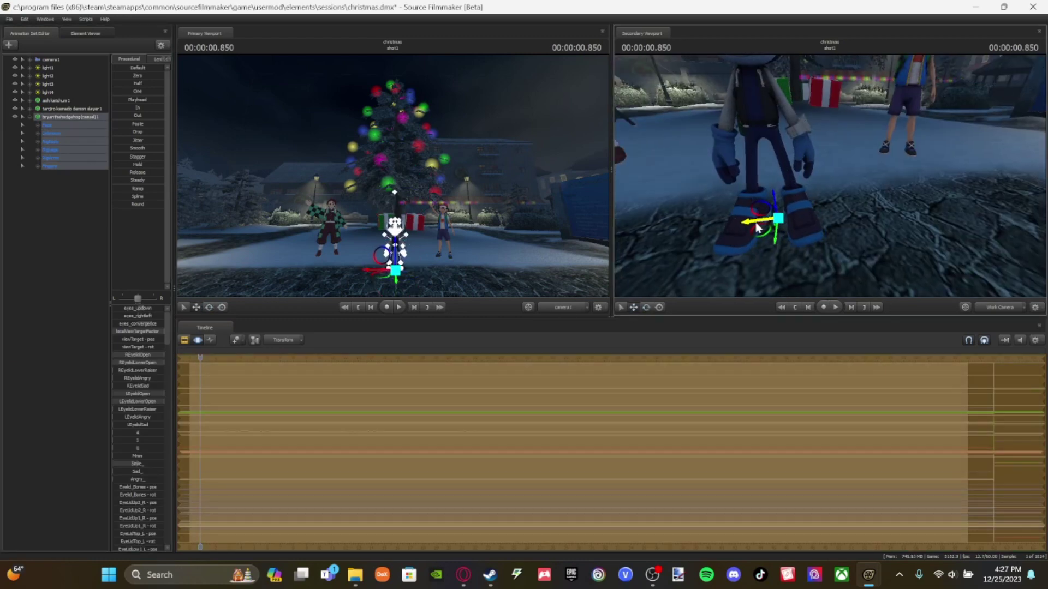
Step: Rotate the hedgehog's rig_head bone from its RigBody group to adjust the head's direction
click(63, 214)
click(47, 143)
click(37, 150)
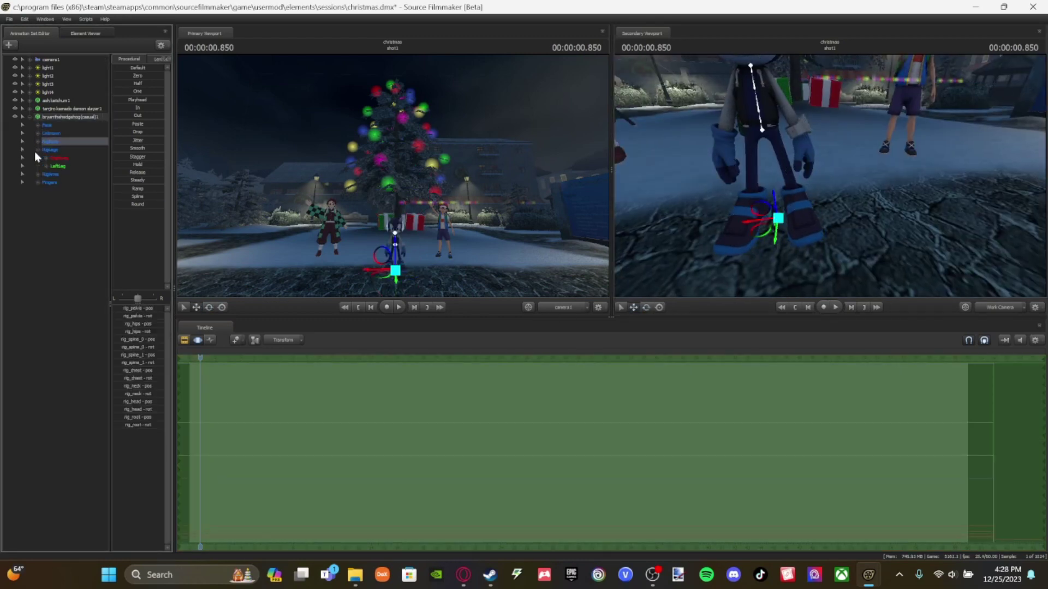
click(37, 124)
click(37, 142)
click(58, 207)
click(216, 305)
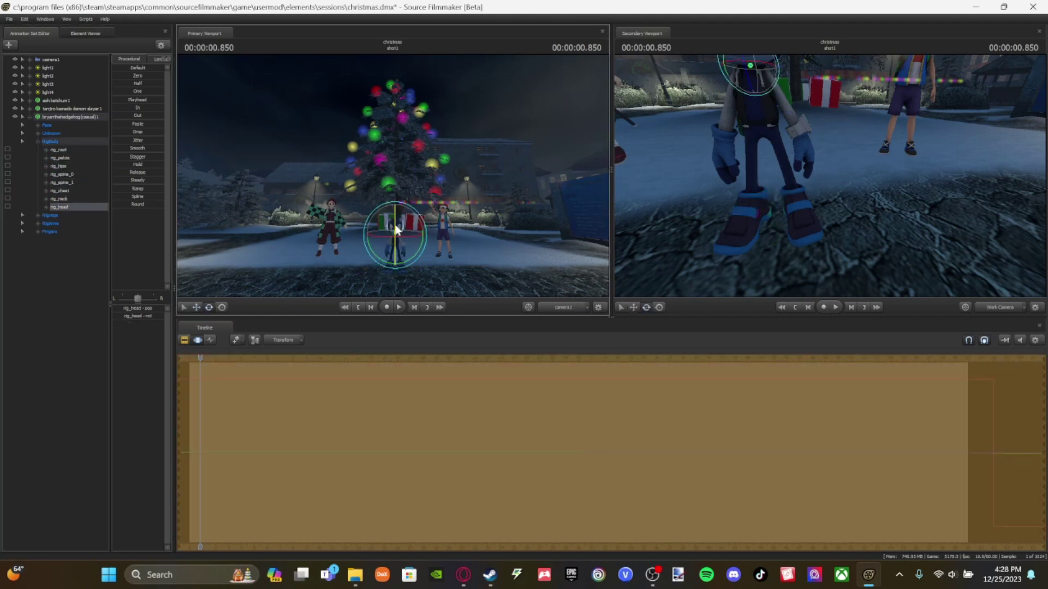
Step: Adjust the hedgehog's vertical eye direction with eyes_updown in its Face controls
click(70, 125)
click(150, 310)
click(71, 305)
Step: Raise the hedgehog's rig_hand_R beside its head and rotate the hand into a waving pose
drag(830, 175, 807, 137)
key(d)
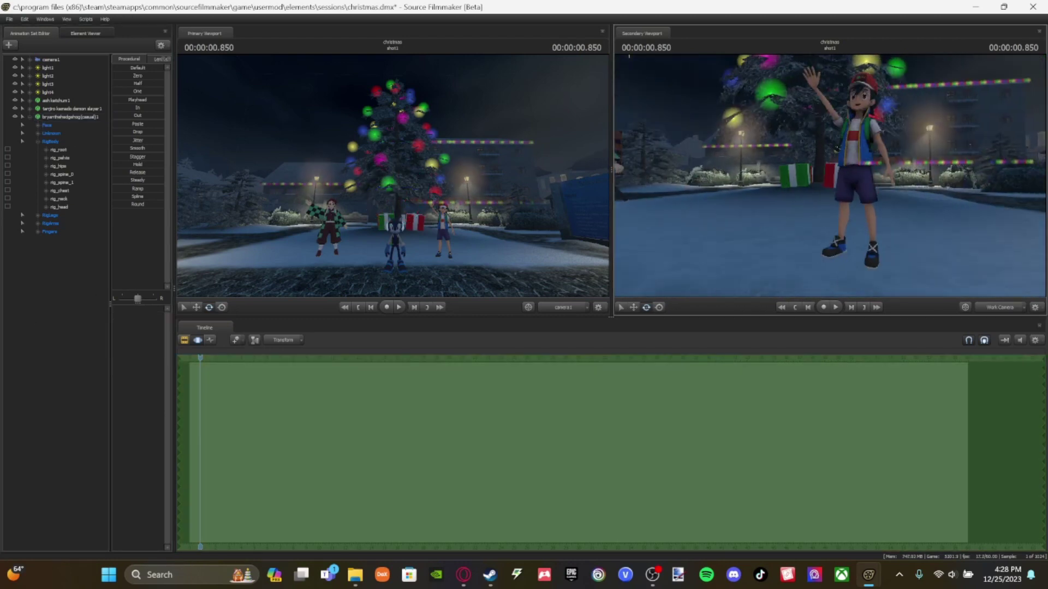
key(a)
key(s)
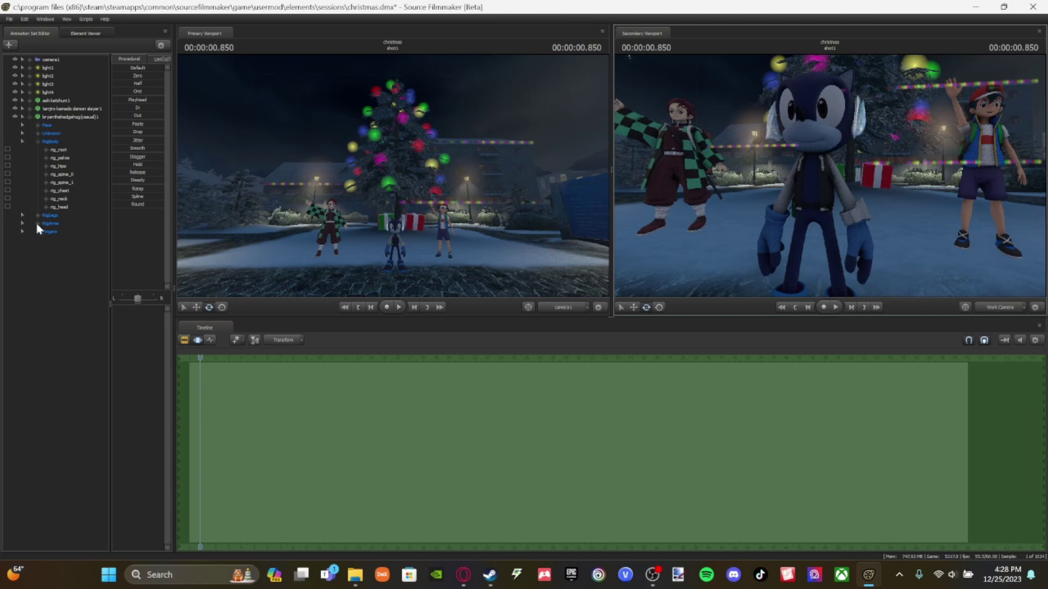
click(62, 174)
click(59, 158)
click(37, 142)
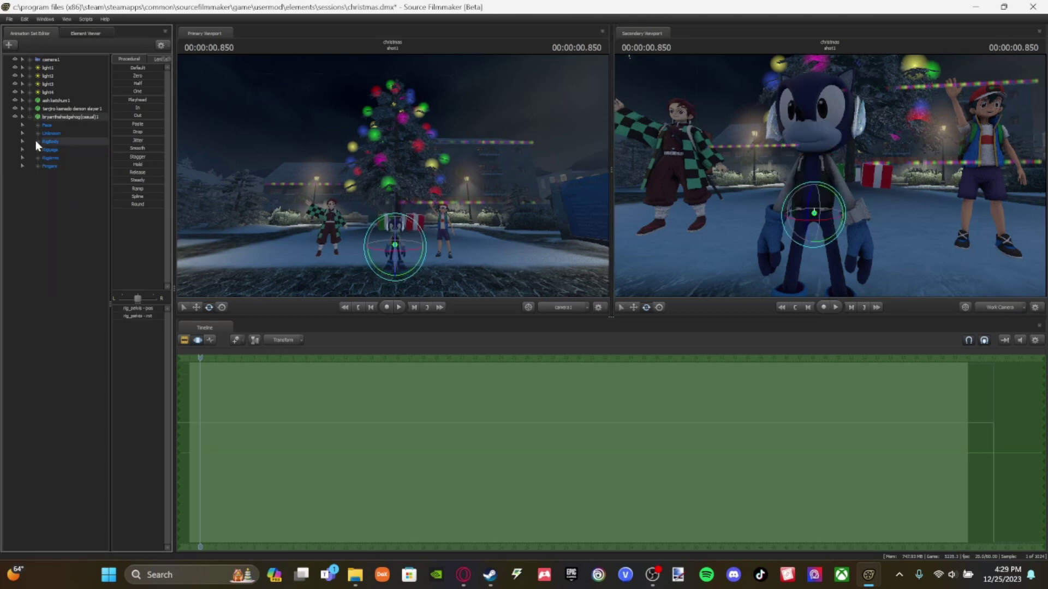
click(38, 158)
click(45, 166)
click(63, 175)
click(634, 307)
drag(772, 202, 736, 114)
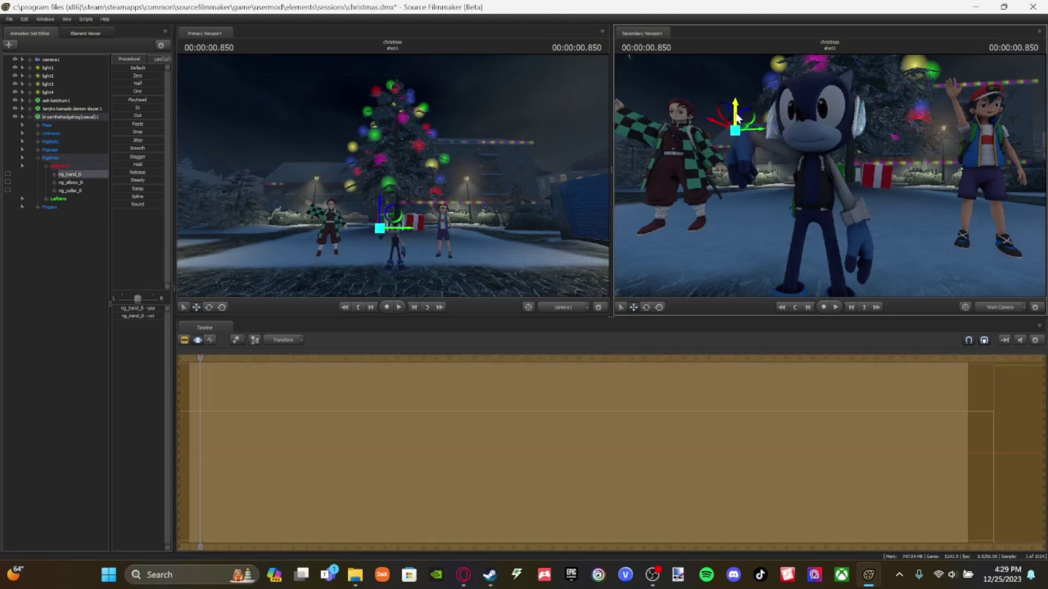
click(646, 307)
drag(774, 118, 783, 121)
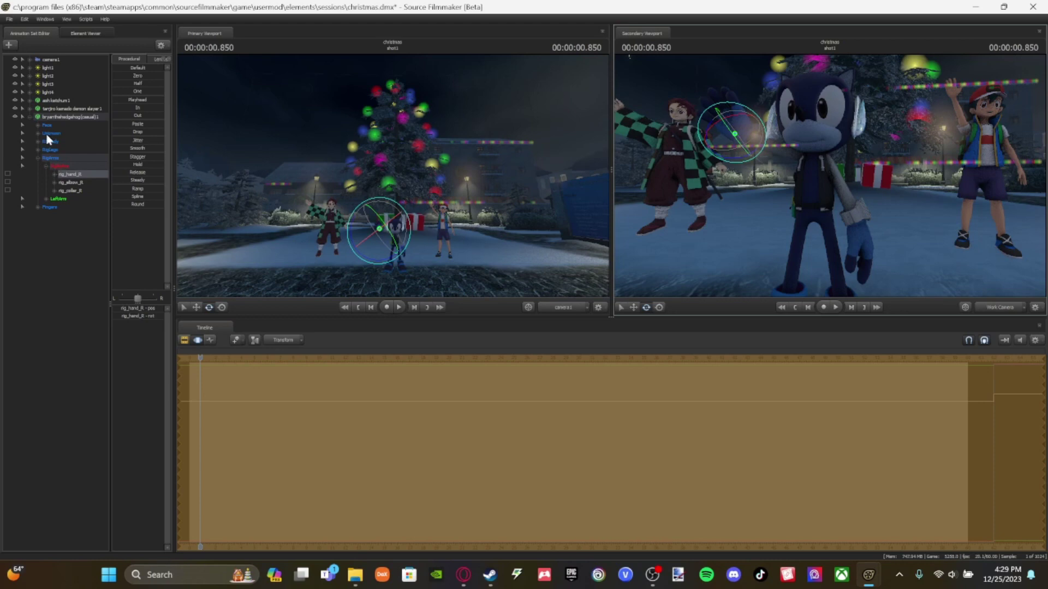
Step: Turn off Enable Lighting in the viewport so the hedgehog's right hand can be posed in full brightness
click(38, 207)
click(64, 216)
right_click(657, 192)
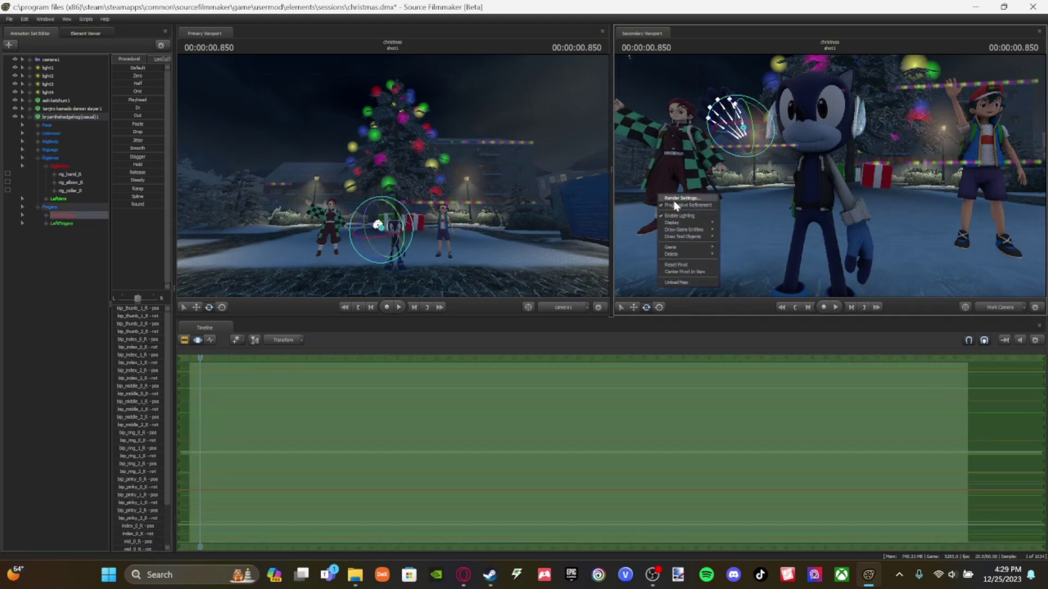
click(674, 200)
click(9, 314)
drag(819, 175, 802, 175)
key(w)
Step: Rotate the hedgehog's right-hand finger bones together, from bip_index_0_R through bip_pinky_2_R
click(70, 216)
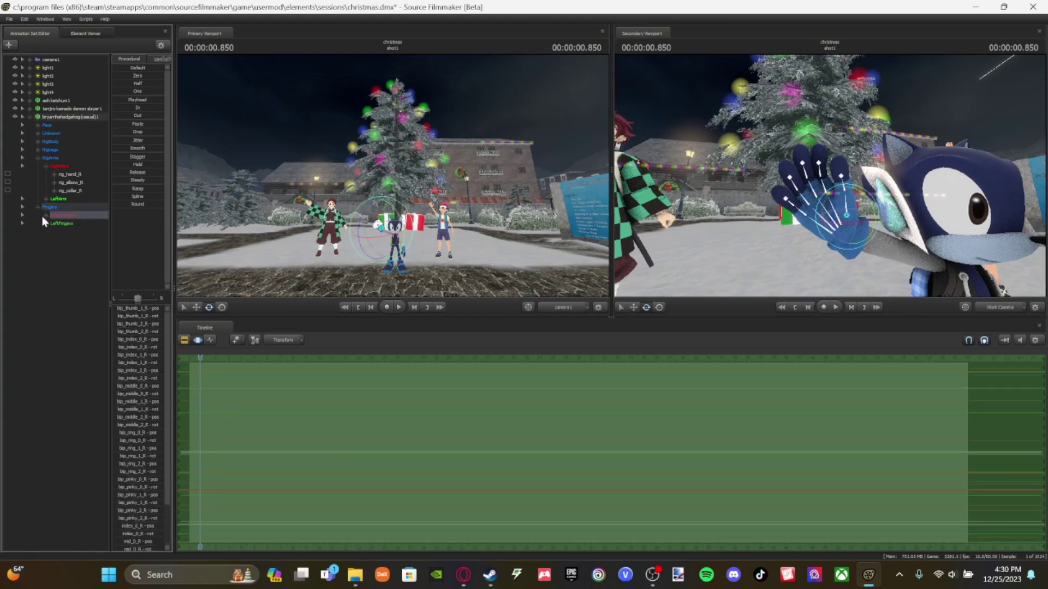
click(45, 215)
click(73, 248)
shift+click(89, 339)
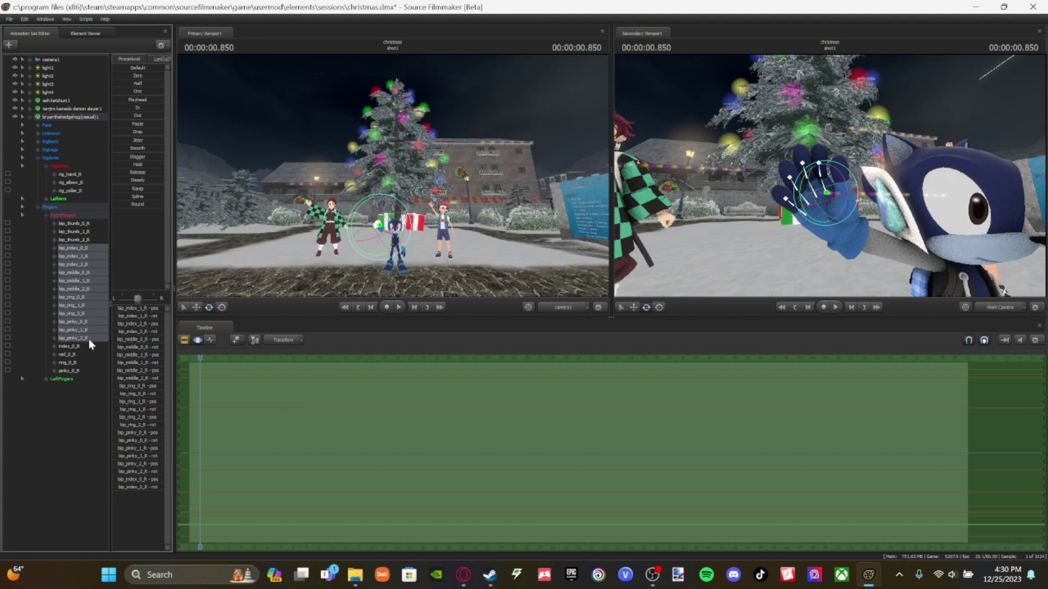
click(73, 263)
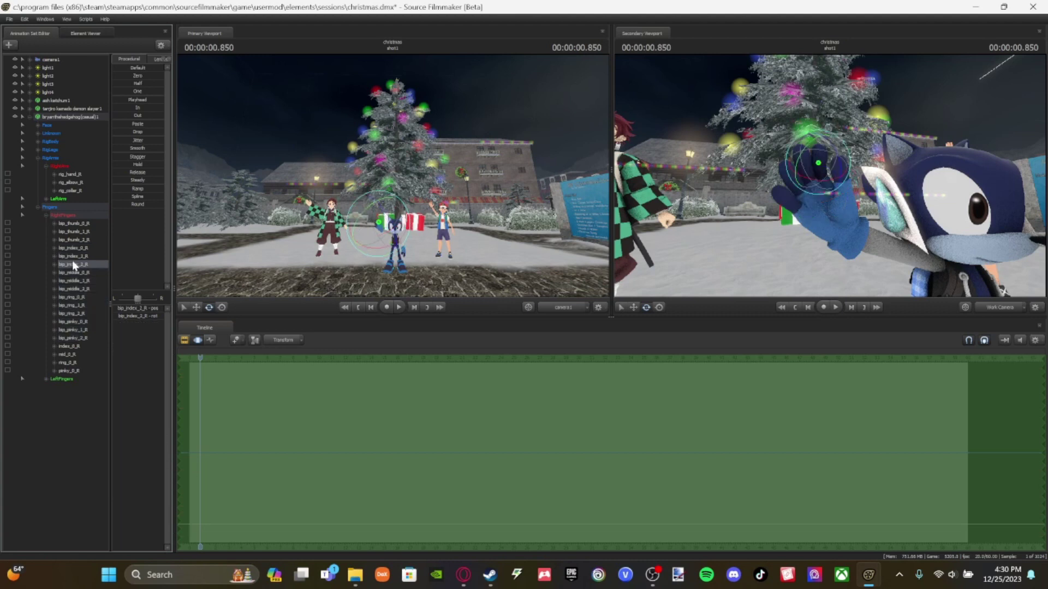
click(77, 247)
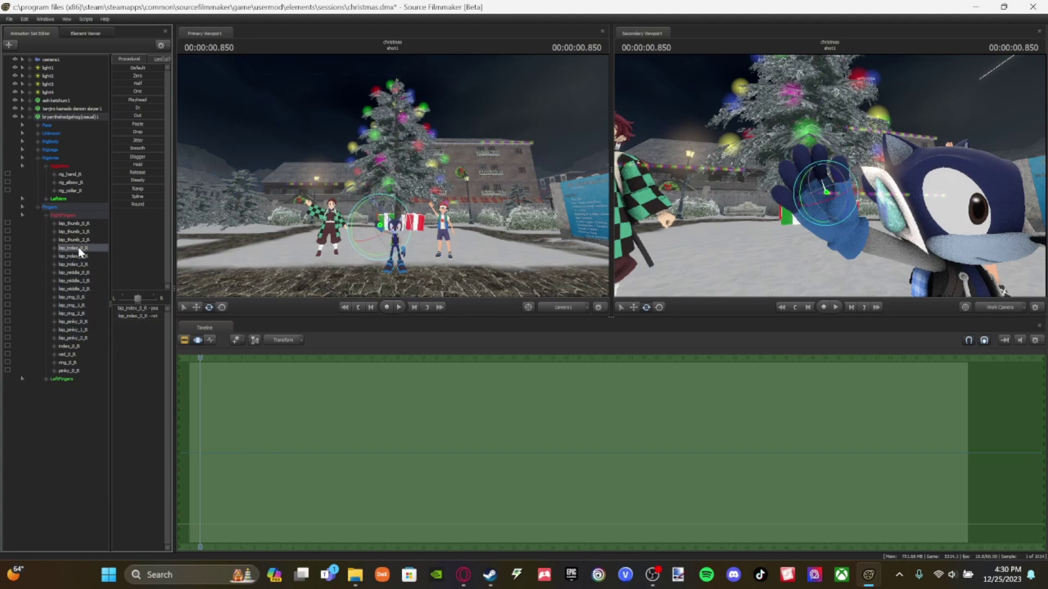
shift+click(83, 339)
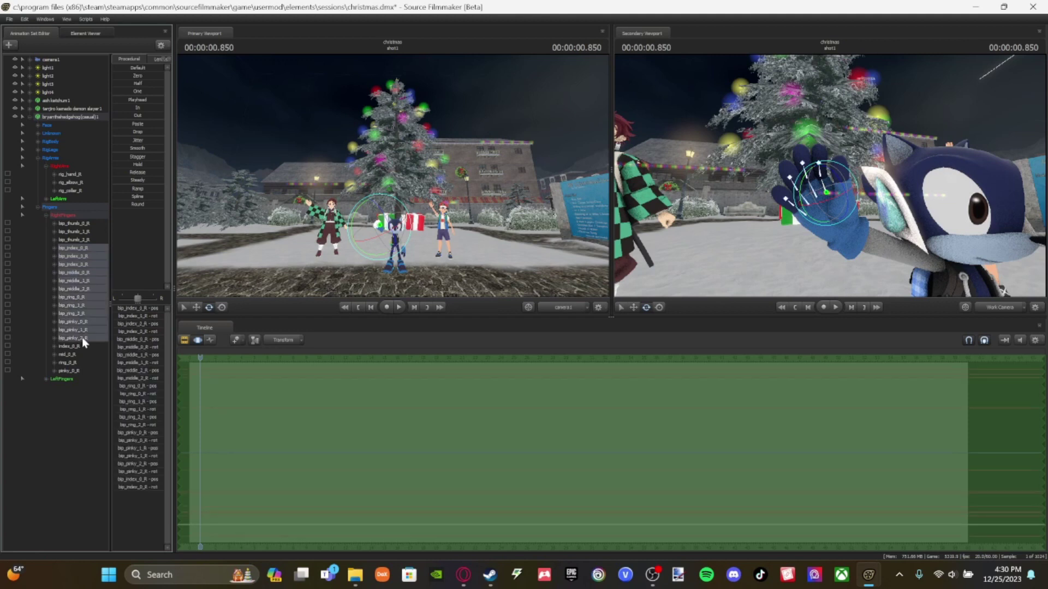
ctrl+click(82, 273)
right_click(818, 206)
click(899, 230)
drag(830, 189, 818, 179)
Step: Rotate the hedgehog's right thumb at bip_thumb_0_R to suit the waving hand
click(82, 223)
drag(861, 222, 866, 220)
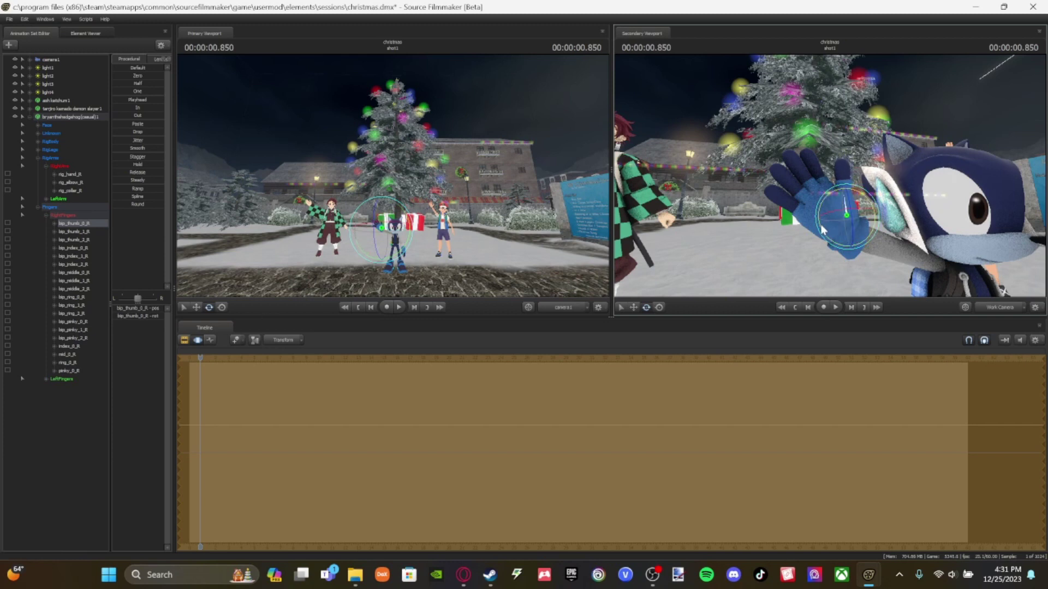
drag(823, 229, 822, 219)
click(77, 394)
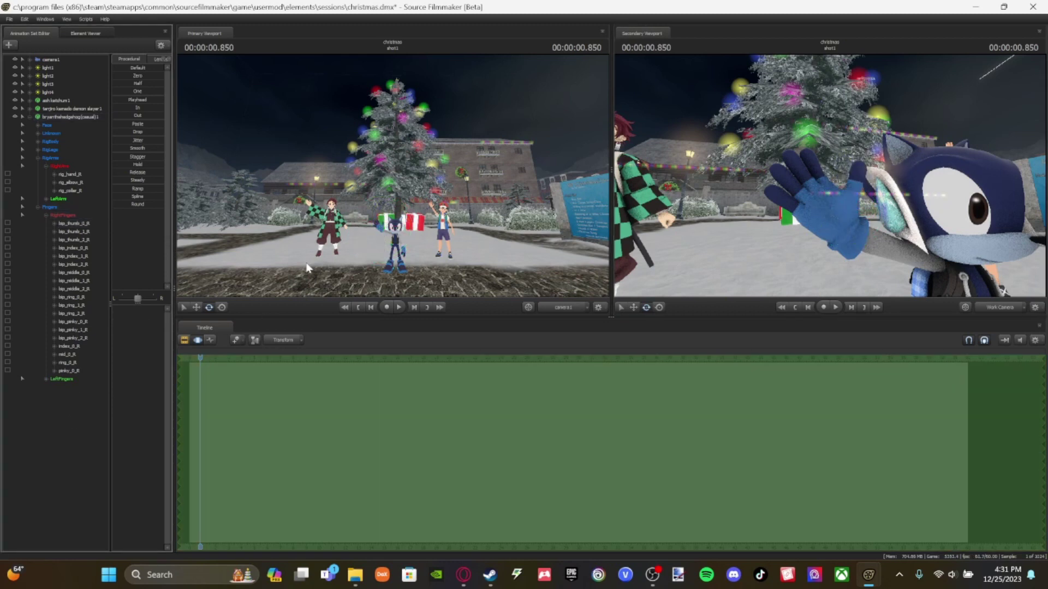
Step: Spread the hedgehog's right-hand fingers by rotating their base bones, including bip_index_0_R and bip_ring_0_R
click(76, 247)
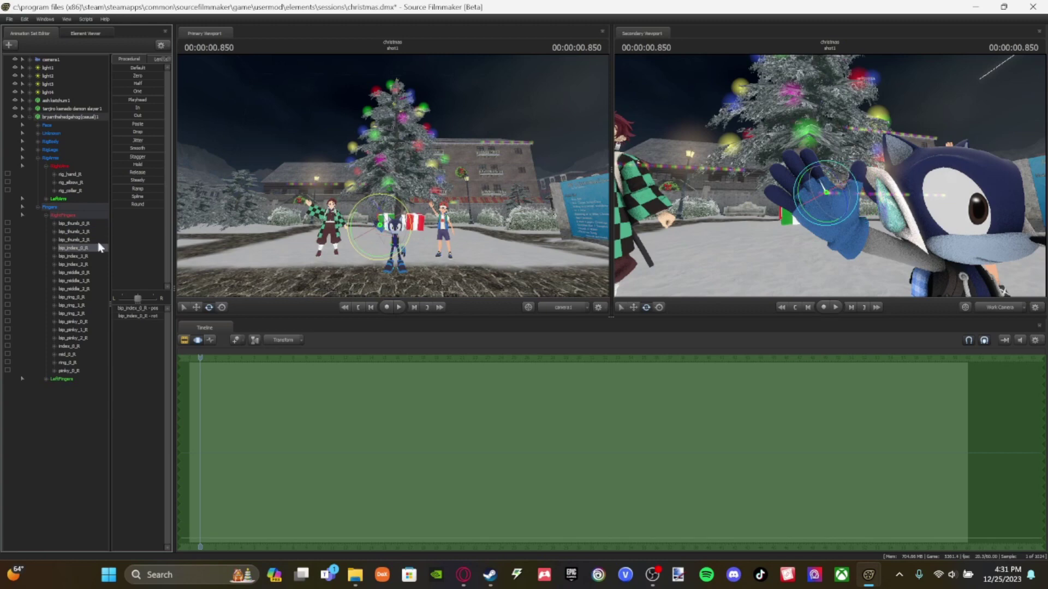
click(77, 322)
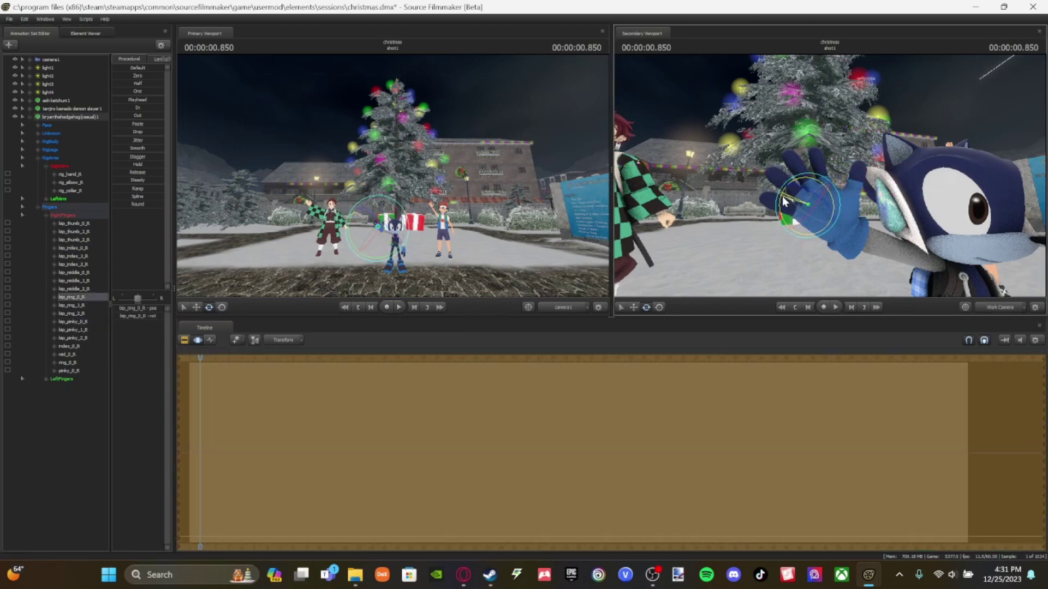
click(67, 406)
Step: Open the hedgehog's mouth by raising the A control in its Unknown group
click(52, 133)
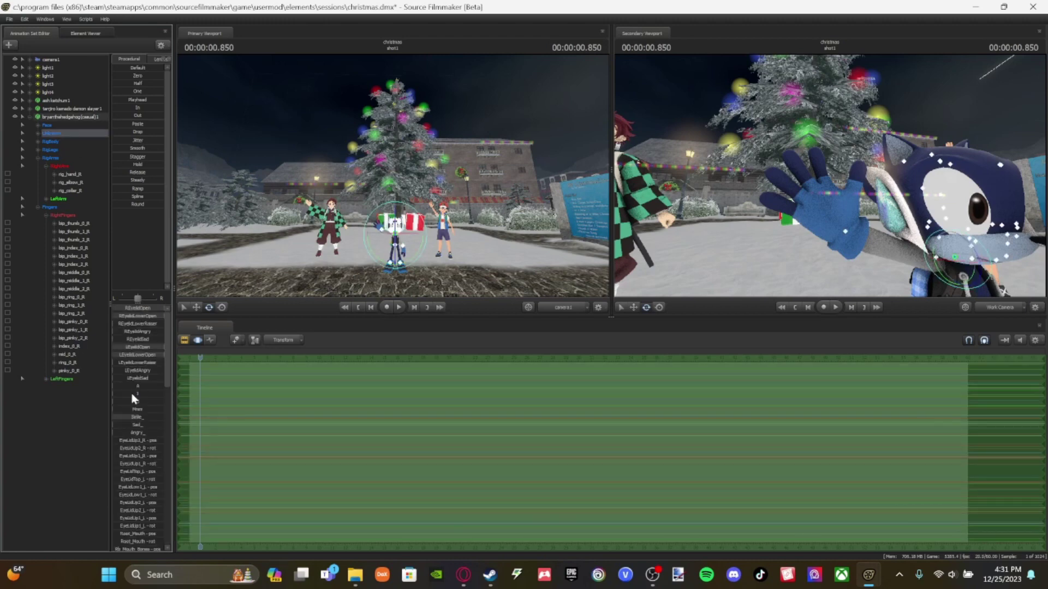
click(66, 408)
key(s)
drag(731, 235, 734, 229)
Step: Add the lumine_jiggle.mdl model to the scene, filtering the model list by "lumine"
click(38, 208)
click(9, 46)
click(44, 74)
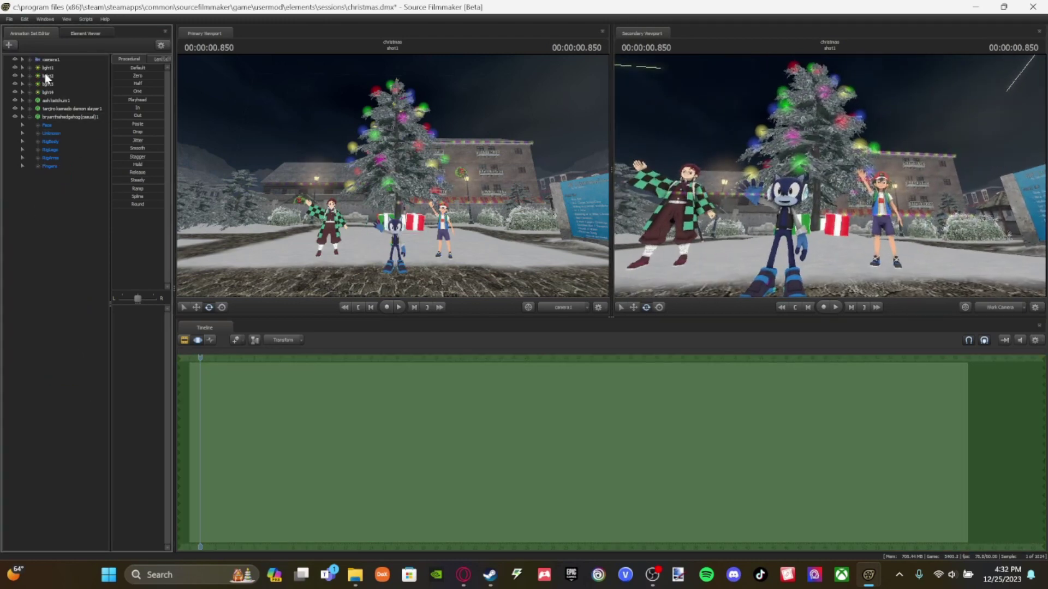
text(lumine)
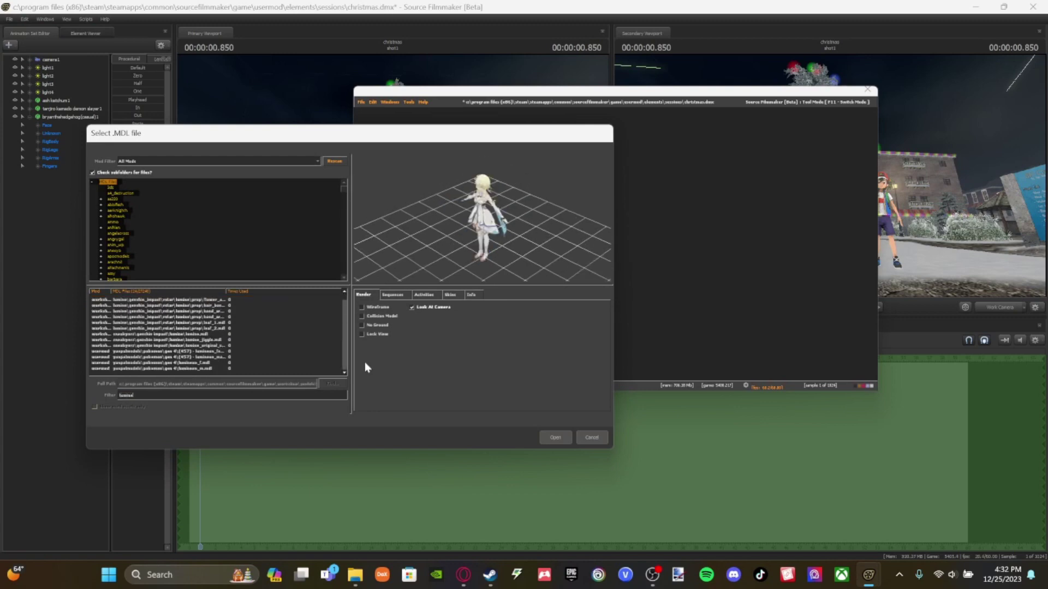
click(156, 339)
click(553, 438)
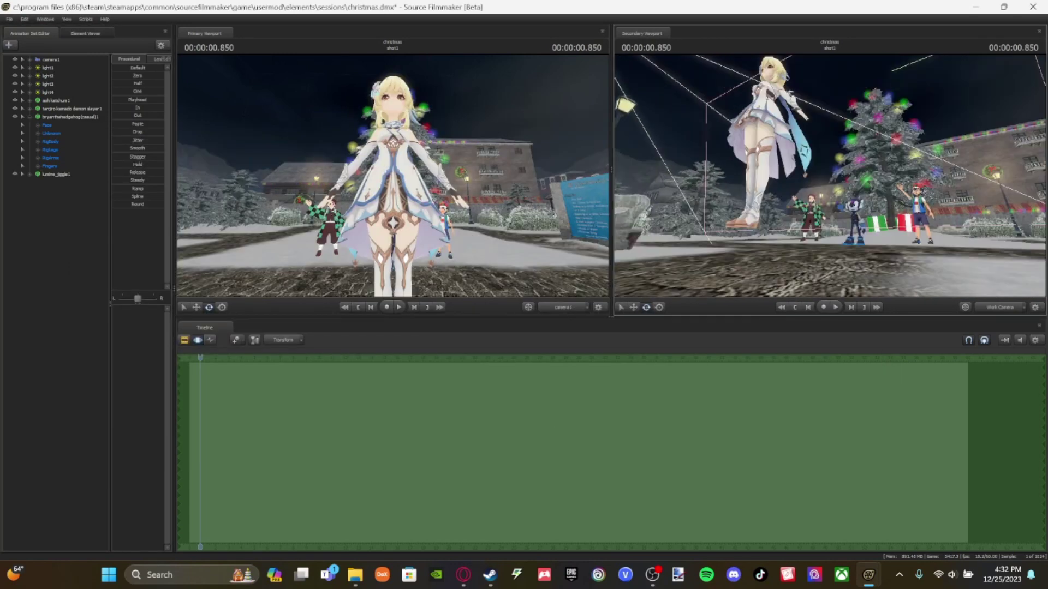
Step: Add a rootTransform_scale control to the Lumine model through its utilities
drag(829, 176, 830, 181)
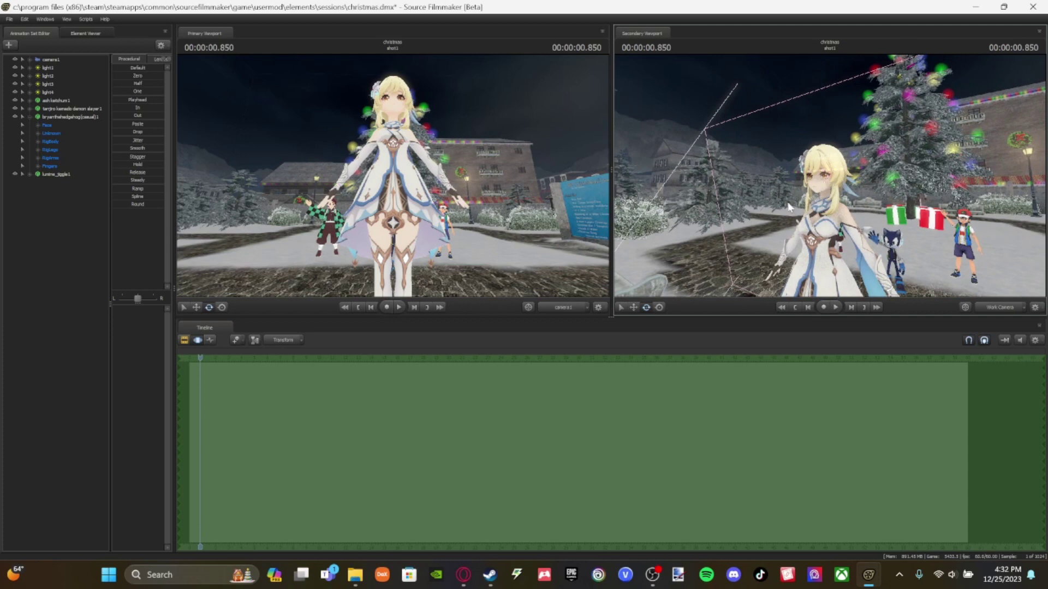
click(55, 174)
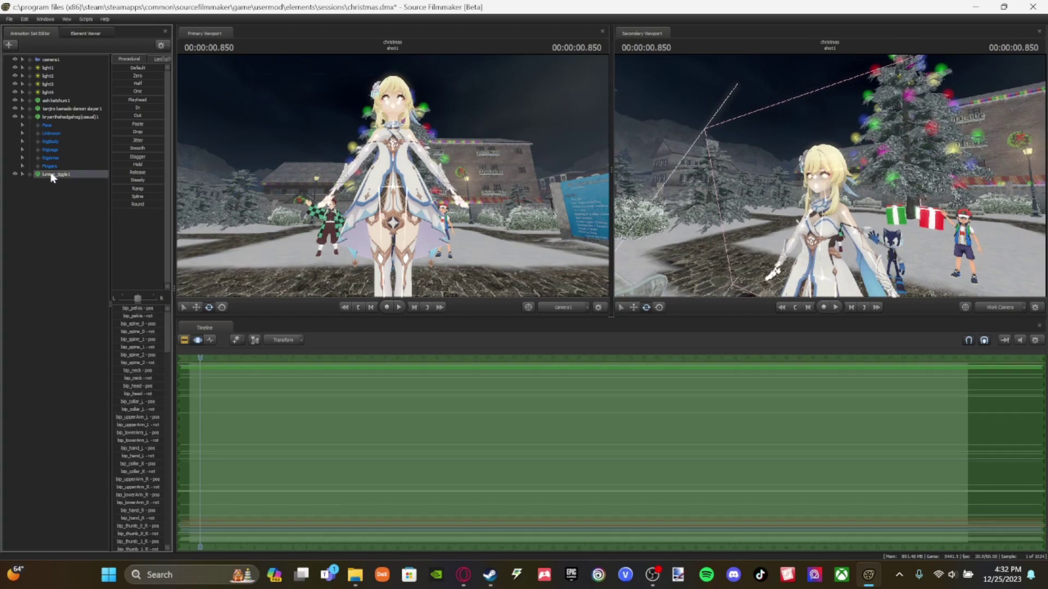
right_click(51, 174)
click(133, 282)
right_click(70, 175)
mouse_move(101, 247)
click(157, 251)
right_click(79, 175)
click(164, 255)
Step: Attach the rig_lumine_jiggle rig to the Lumine model and check its rig groups
right_click(71, 171)
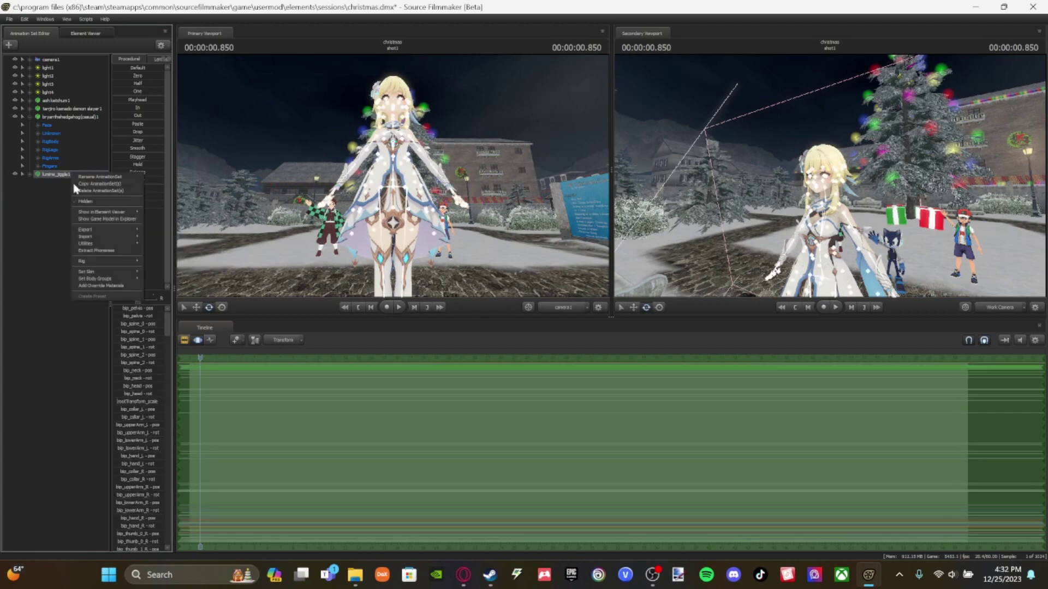
click(161, 570)
double_click(46, 172)
click(50, 198)
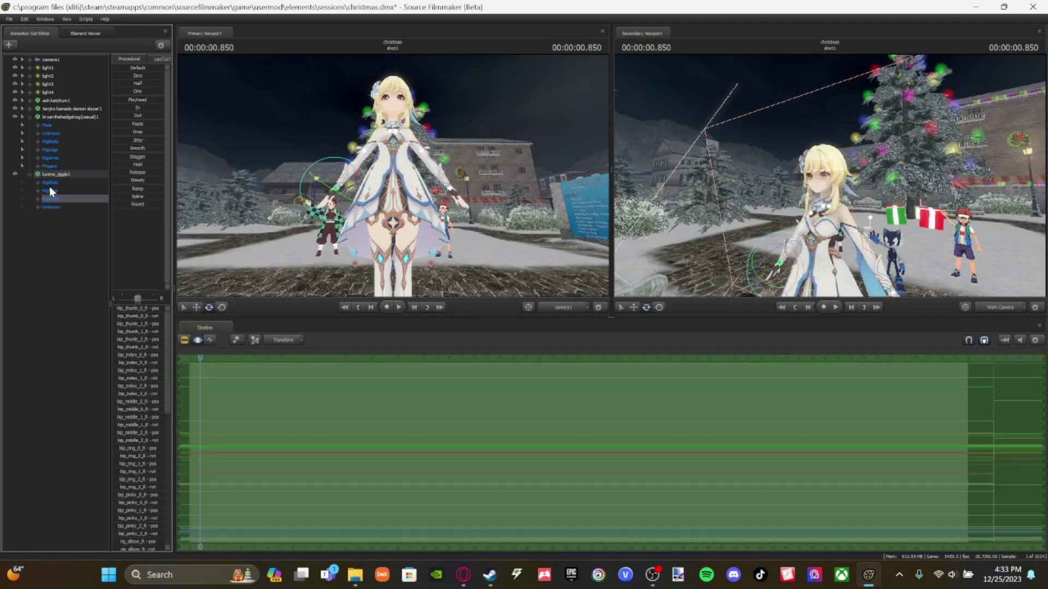
click(49, 182)
Step: Move the Lumine model away from the camera towards the tree, between Tanjiro and the hedgehog
drag(70, 216, 847, 180)
key(w)
click(46, 231)
click(69, 248)
click(29, 117)
click(56, 125)
drag(817, 244, 817, 264)
drag(841, 164, 846, 213)
drag(805, 163, 930, 110)
drag(851, 174, 852, 153)
click(38, 142)
click(38, 133)
Step: Examine the Lumine model's utilities and rigged control groups for a way to scale it
right_click(58, 119)
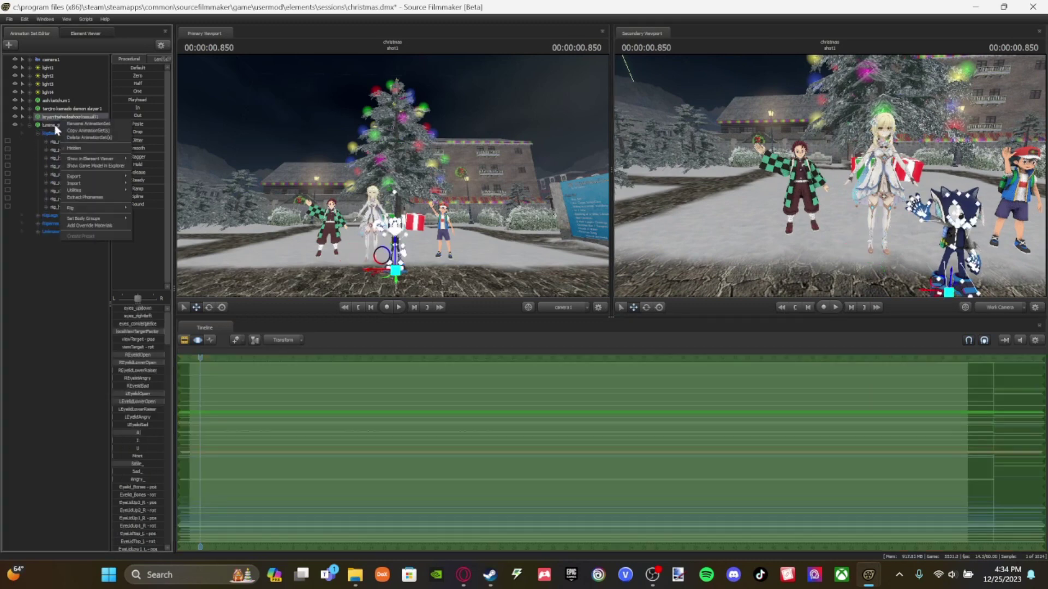
right_click(55, 126)
mouse_move(82, 197)
click(175, 213)
scroll(90, 262, down, 5)
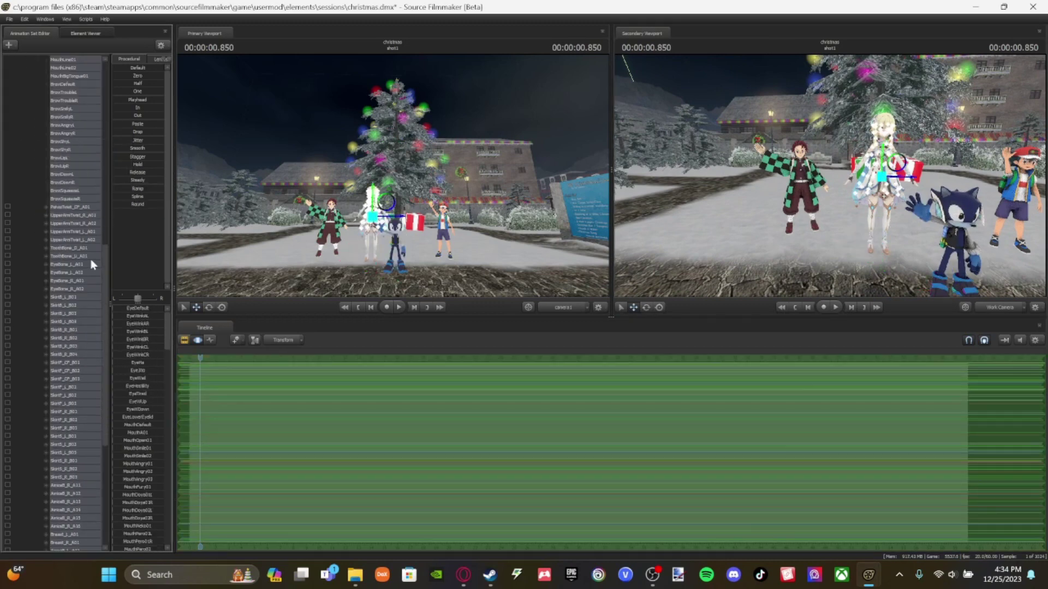
scroll(90, 262, up, 9)
click(37, 166)
click(49, 133)
click(46, 140)
Step: Detach the rig from the Lumine model
right_click(51, 125)
mouse_move(100, 215)
mouse_move(180, 53)
click(236, 64)
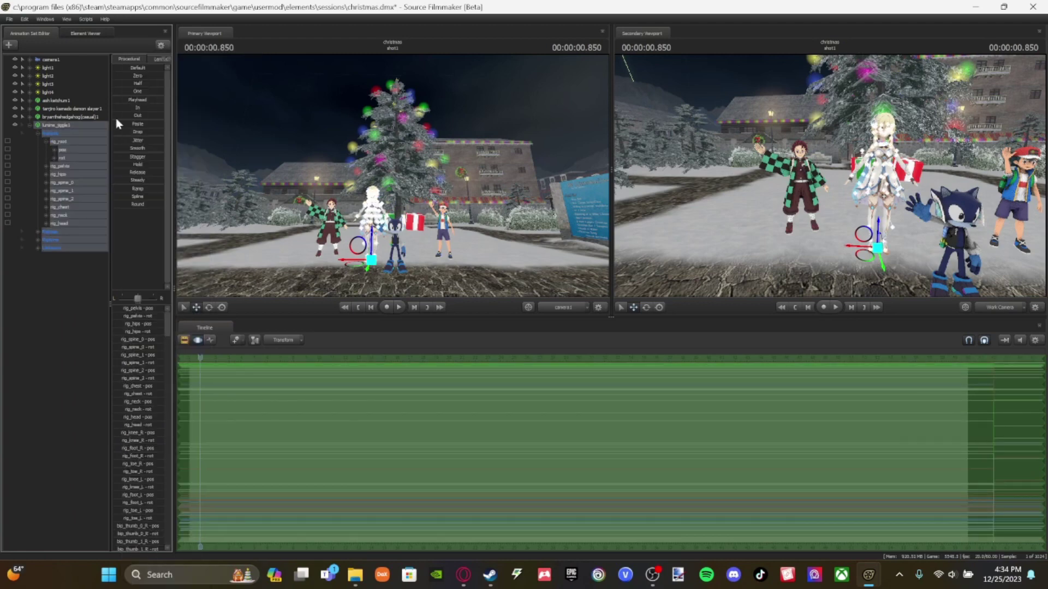
click(38, 133)
Step: Shrink the Lumine model slightly with rootTransform_scale and place it between Tanjiro and the hedgehog
key(w)
mouse_move(830, 176)
mouse_down()
mouse_move(834, 235)
mouse_move(829, 163)
mouse_up()
drag(156, 309, 157, 309)
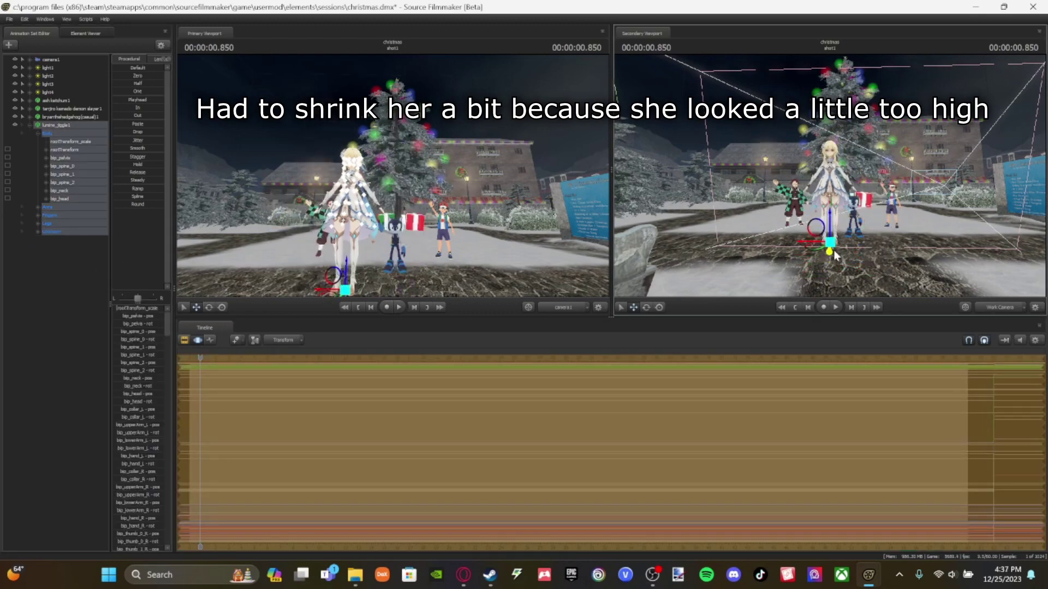
drag(833, 173, 829, 121)
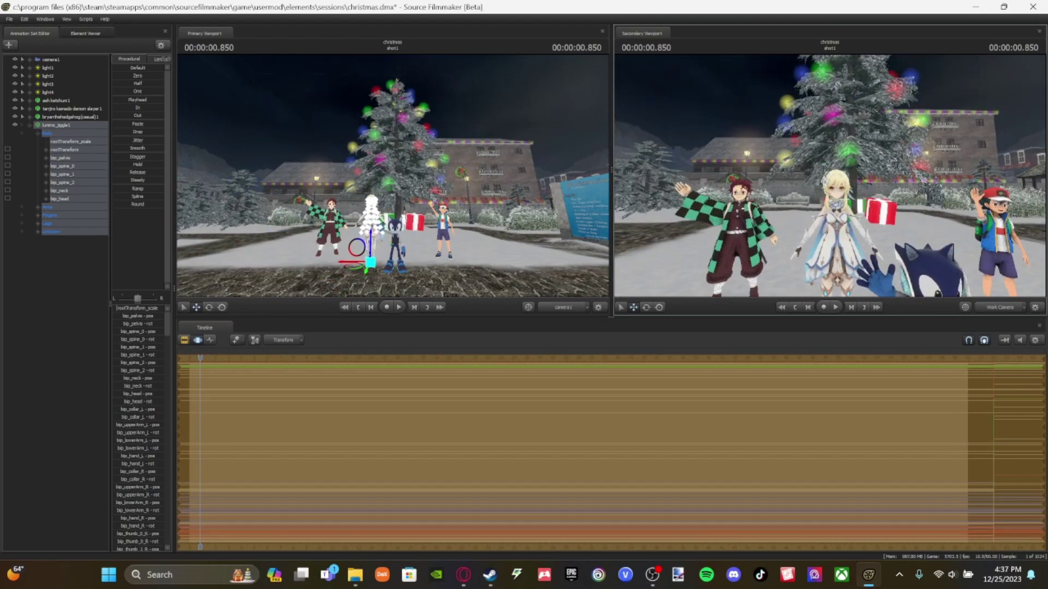
Step: Attach the rig_lumine_jiggle rig to the resized Lumine model
key(w)
drag(818, 223, 778, 223)
scroll(970, 175, up, 5)
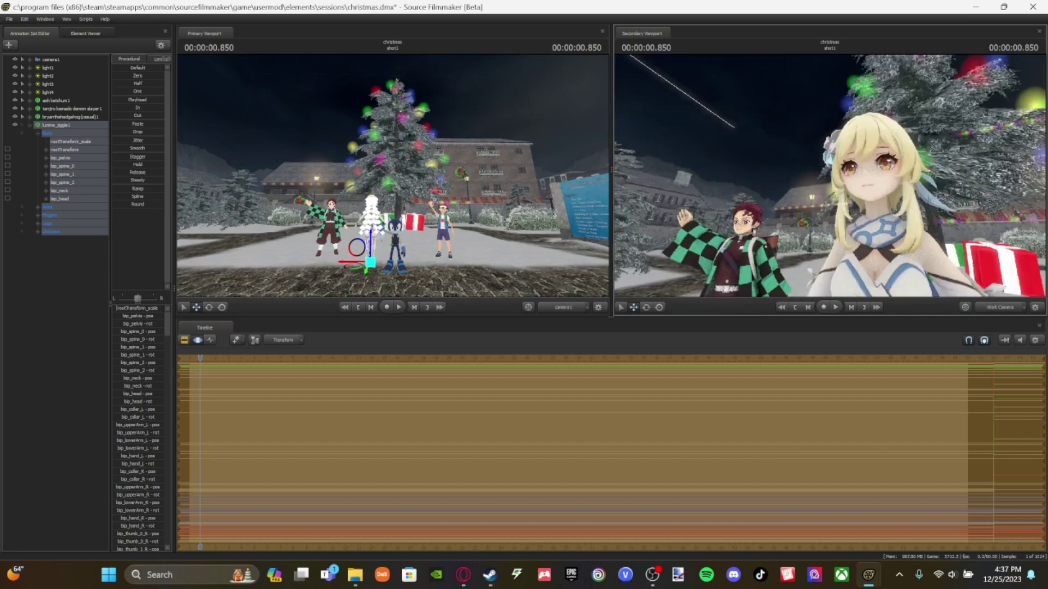
right_click(58, 127)
mouse_move(108, 217)
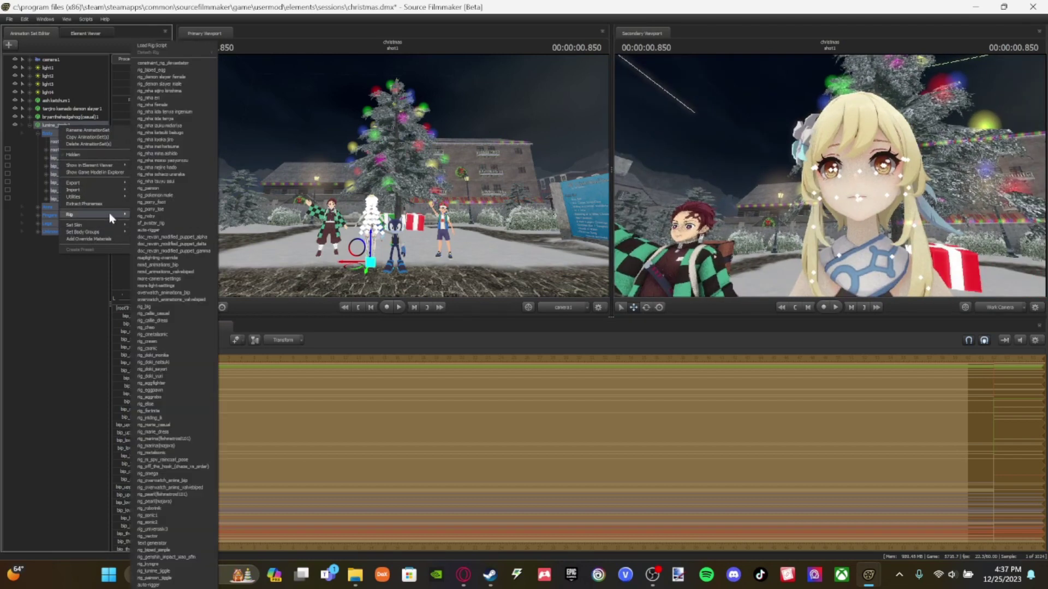
click(162, 571)
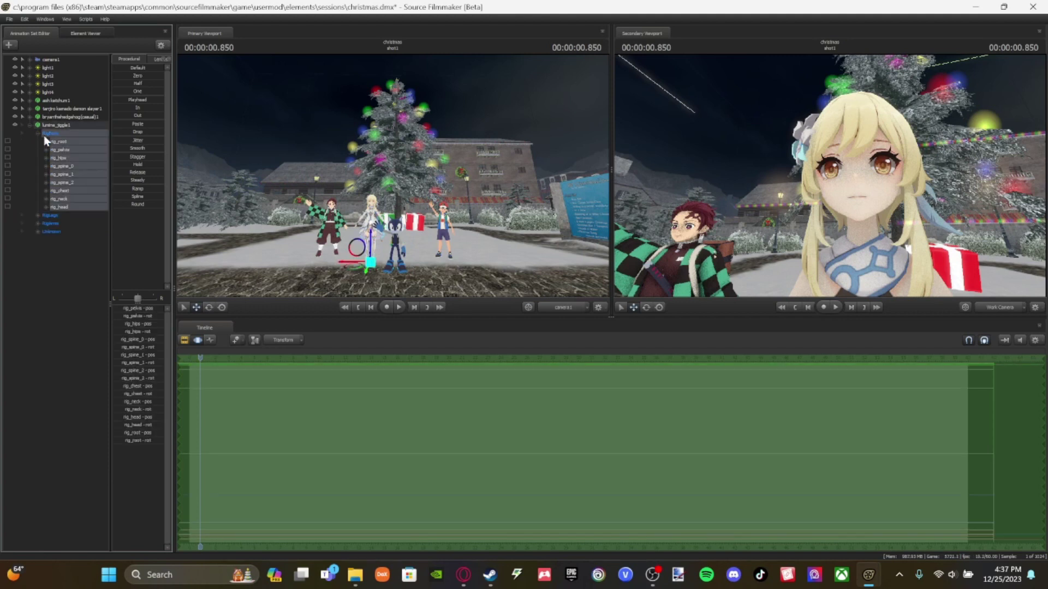
Step: Give Lumine a smiling expression by adjusting her MouthSmile01, smiling brow and eye controls
click(50, 231)
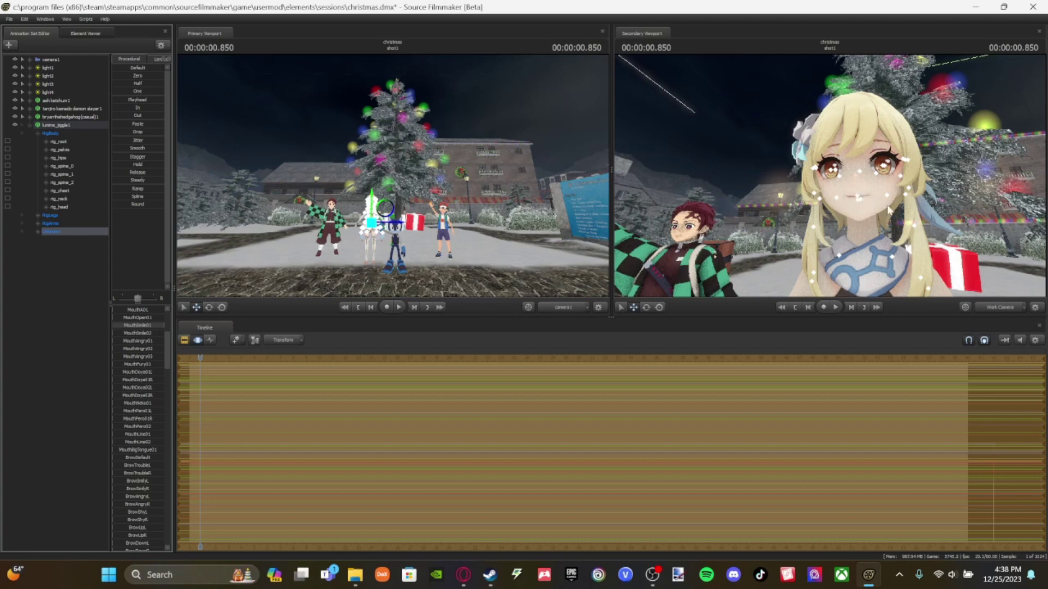
scroll(888, 210, down, 3)
scroll(135, 425, down, 5)
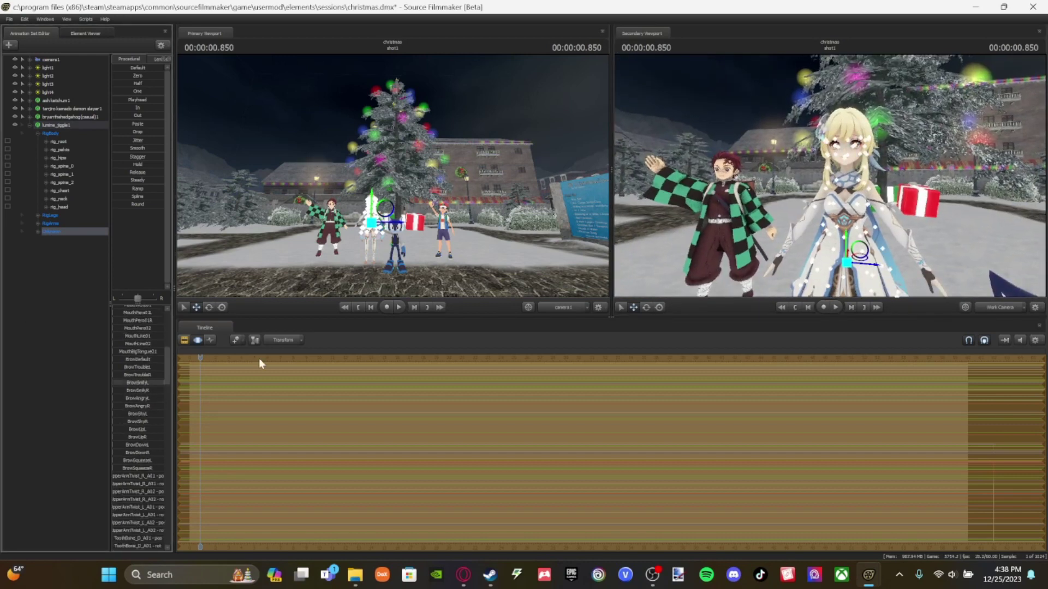
key(w)
drag(727, 188, 740, 179)
click(53, 232)
scroll(139, 403, down, 8)
scroll(139, 404, up, 8)
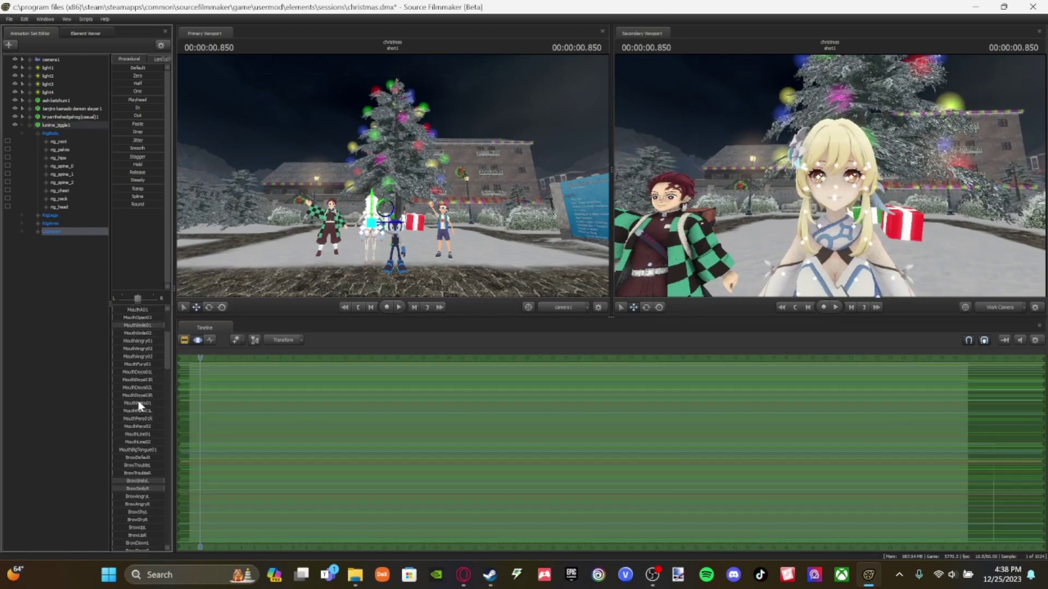
click(129, 364)
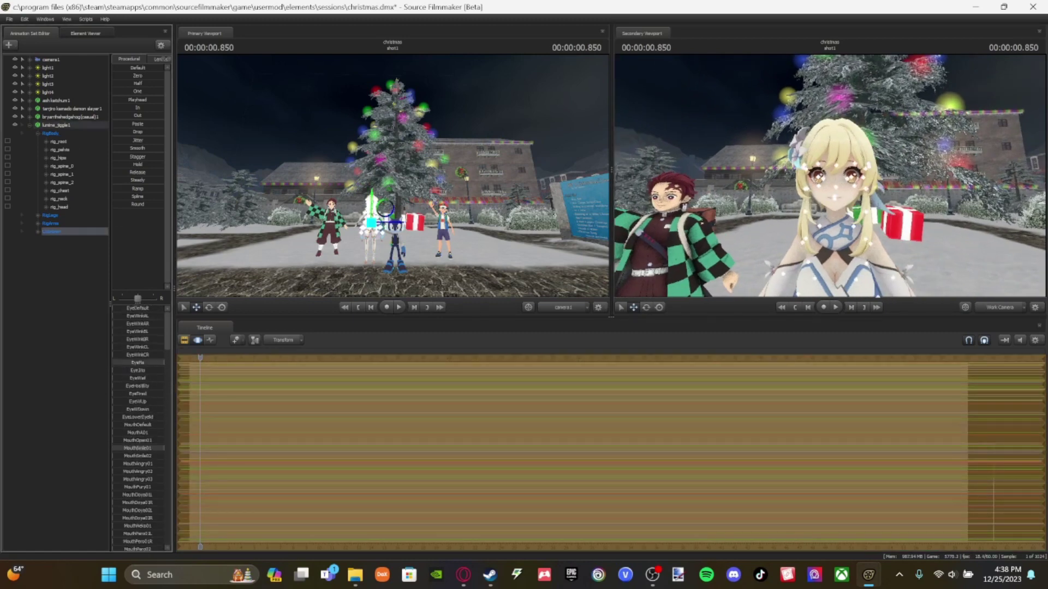
click(100, 251)
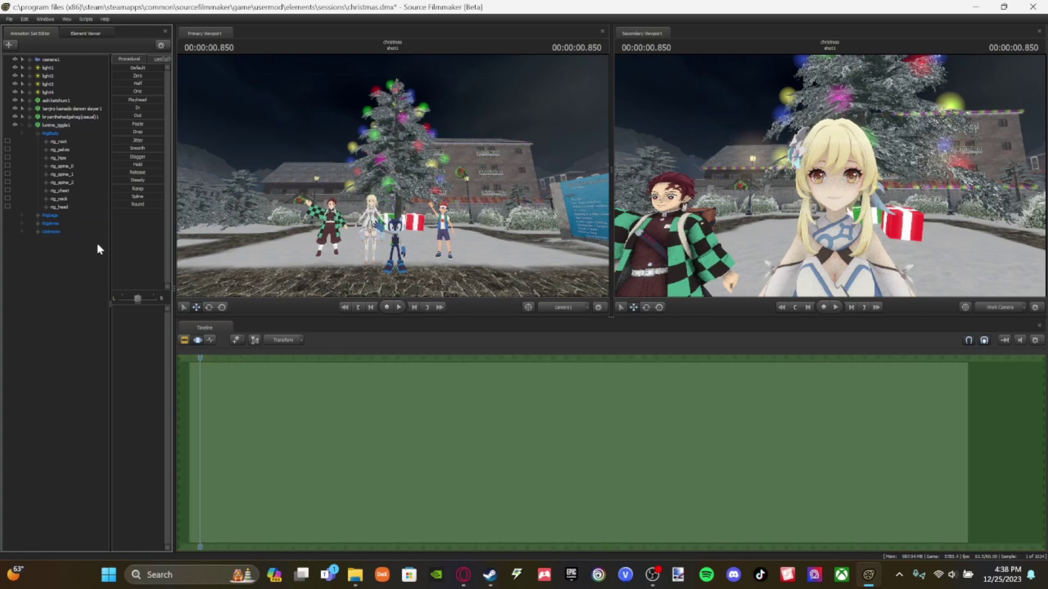
Step: Rotate Lumine's rig_spine_0 to rig_chest controls together to tilt her upper body slightly
drag(753, 225, 756, 270)
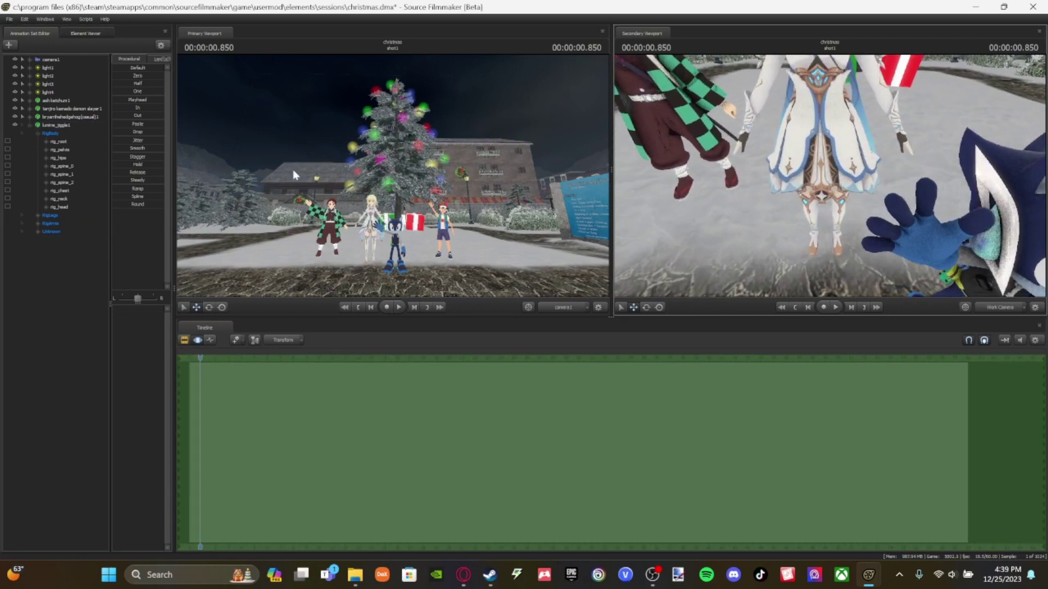
click(59, 150)
ctrl+click(60, 191)
key(f)
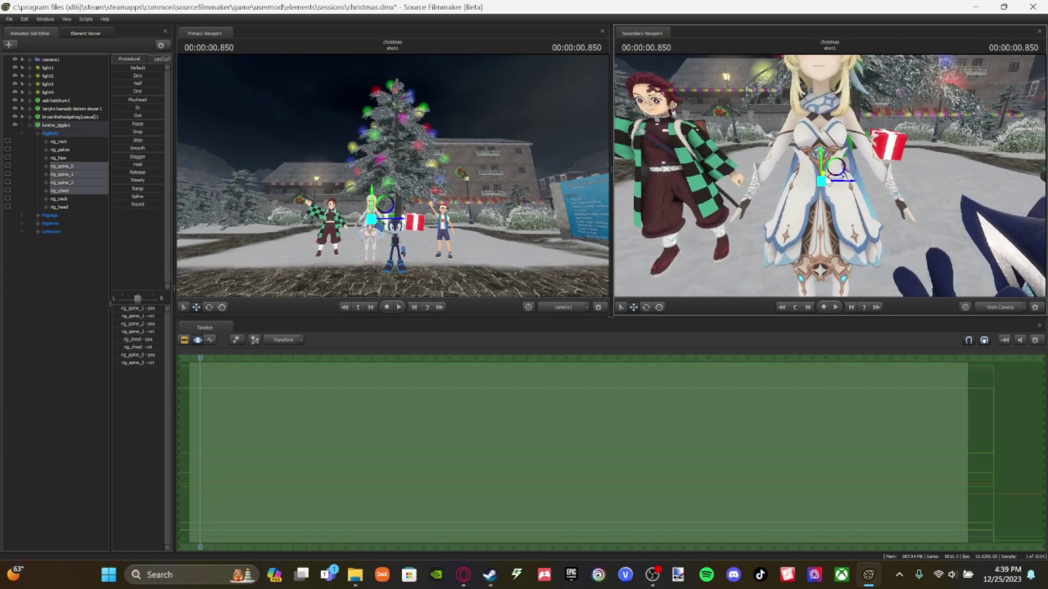
drag(826, 184, 838, 128)
key(ctrl+z)
mouse_move(828, 216)
mouse_down()
mouse_move(818, 231)
mouse_move(803, 213)
mouse_move(816, 216)
mouse_up()
key(ctrl+z)
right_click(819, 231)
mouse_move(851, 250)
click(914, 229)
Step: Raise Lumine's right hand beside her shoulder with the rig_hand_R control
click(38, 224)
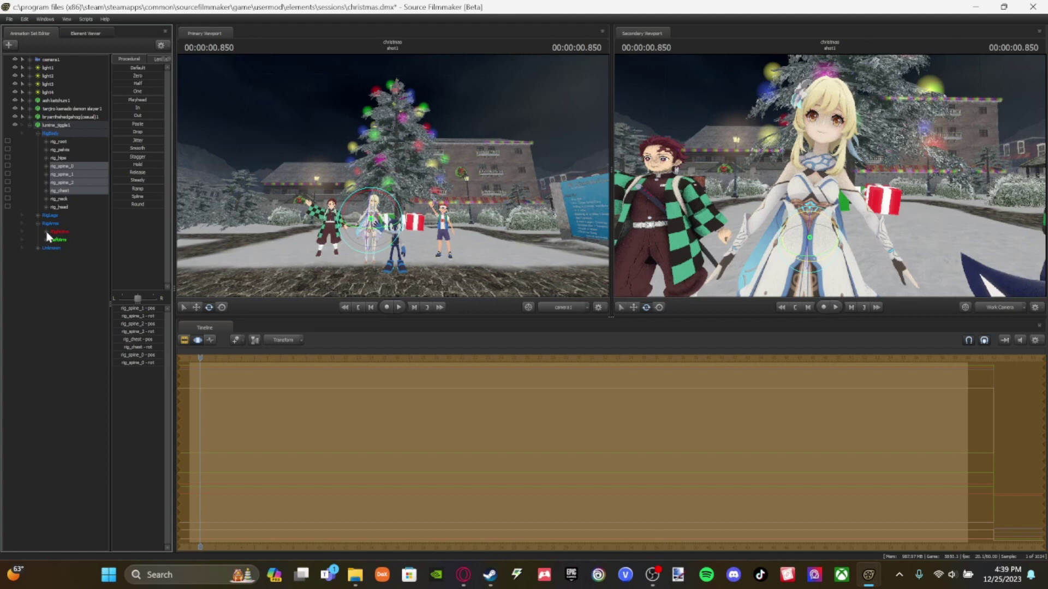
click(59, 246)
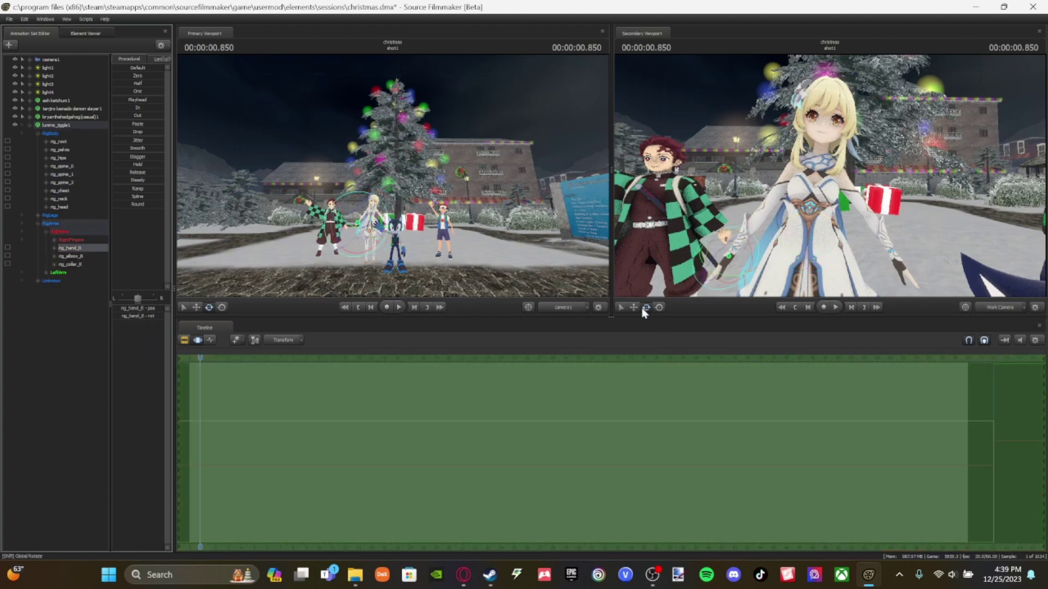
drag(730, 248, 791, 229)
key(w)
key(s)
key(a)
key(d)
Step: Adjust Lumine's right elbow and turn her raised right hand into a wave with the palm facing forward
click(75, 257)
click(67, 249)
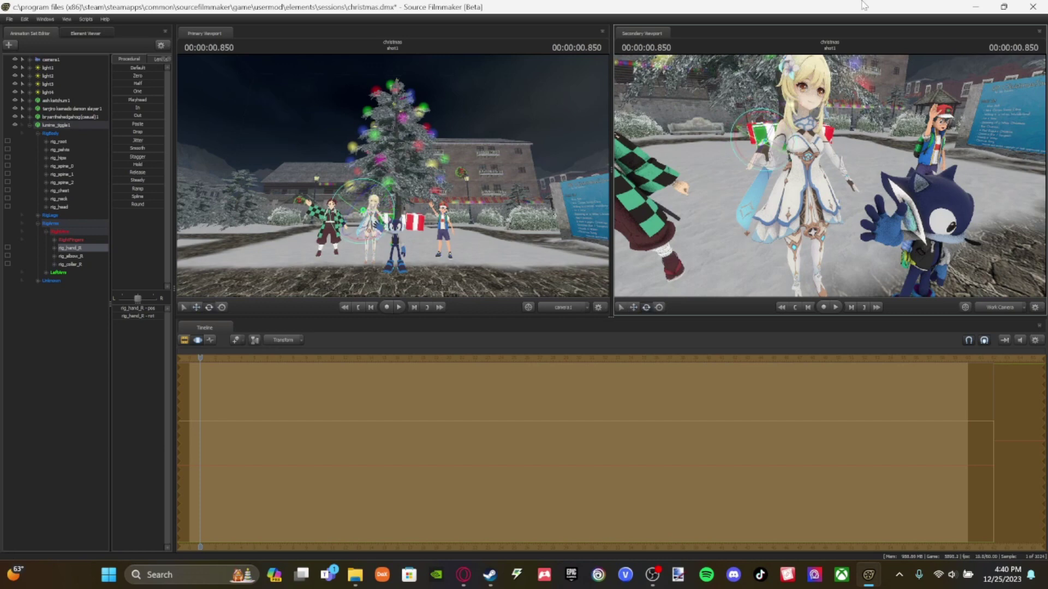
key(w)
drag(790, 170, 792, 116)
key(d)
drag(818, 158, 830, 177)
Step: Lower Lumine's left hand beside her dress with the rig_hand_L control
click(45, 272)
double_click(58, 290)
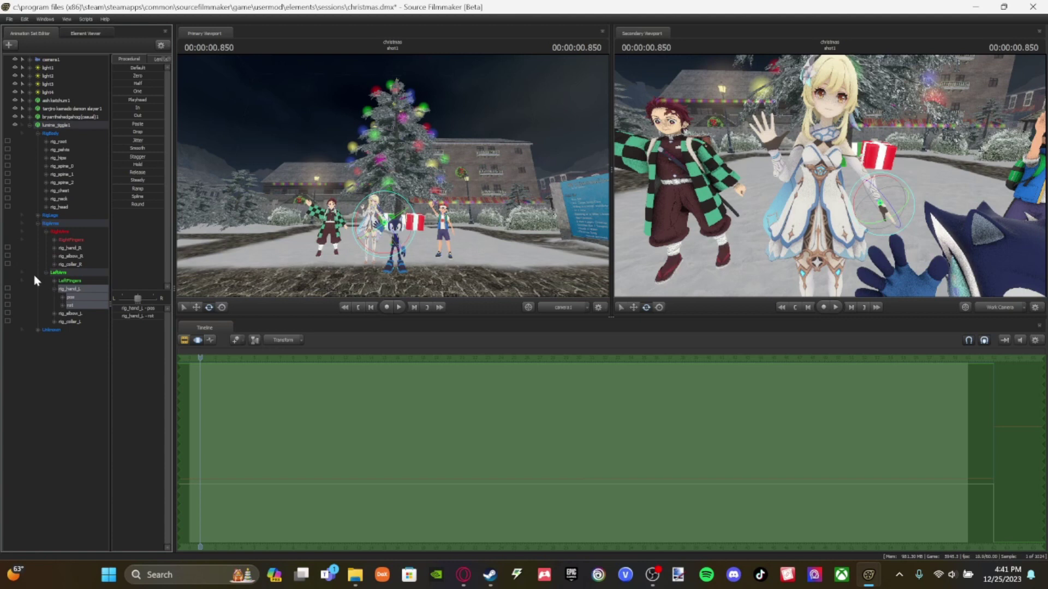
click(633, 307)
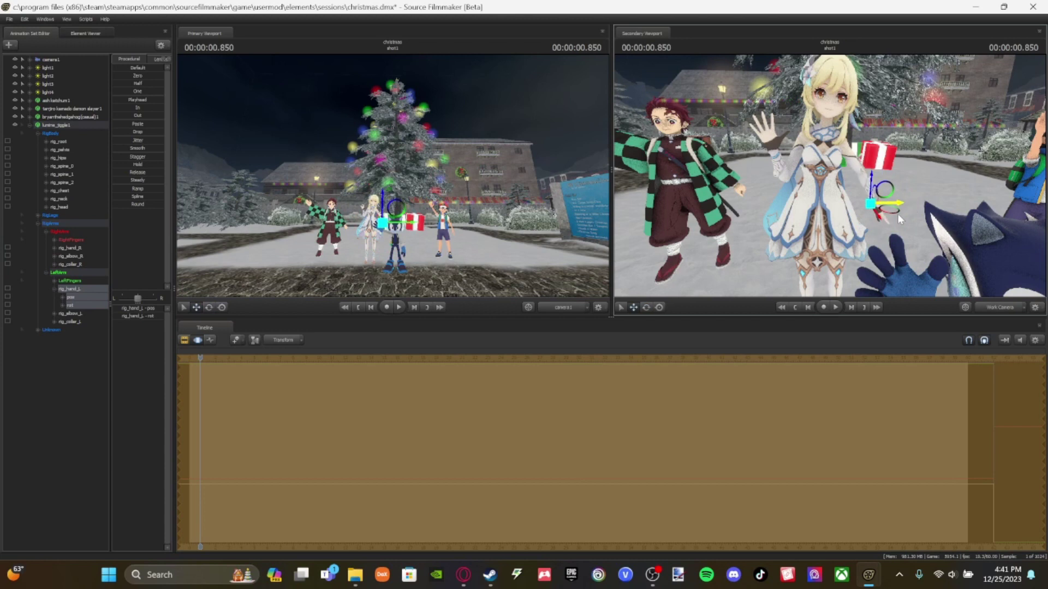
drag(892, 223, 899, 223)
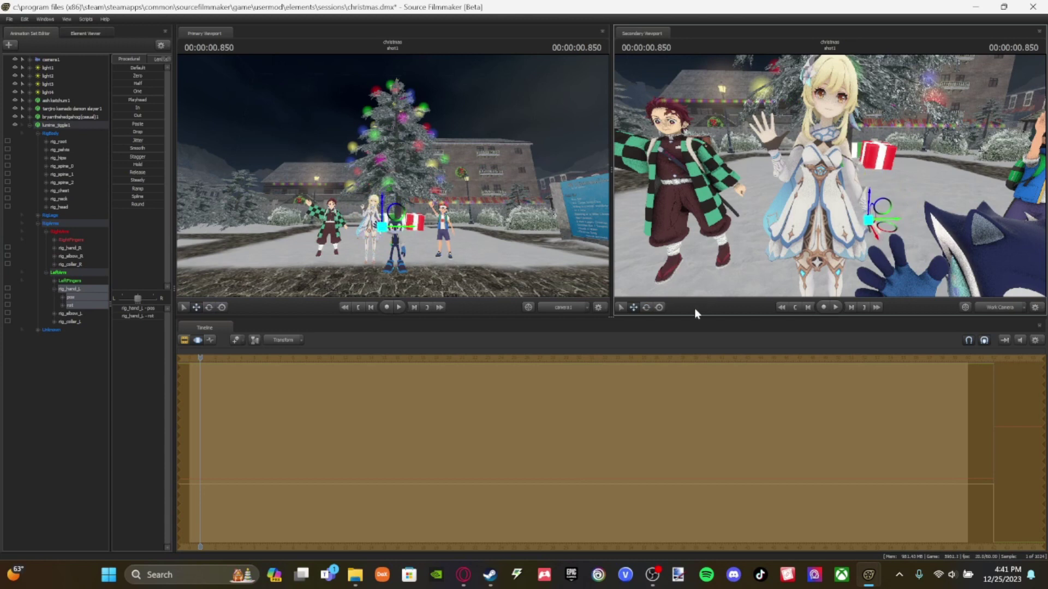
click(61, 375)
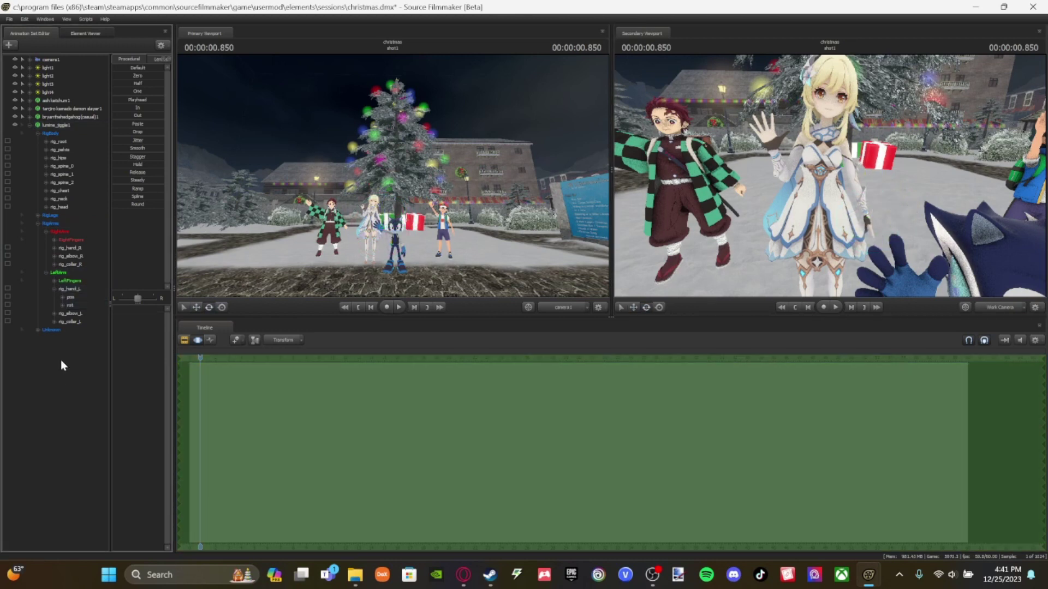
Step: Rotate Lumine's lowered left hand so it hangs naturally at her side
click(70, 288)
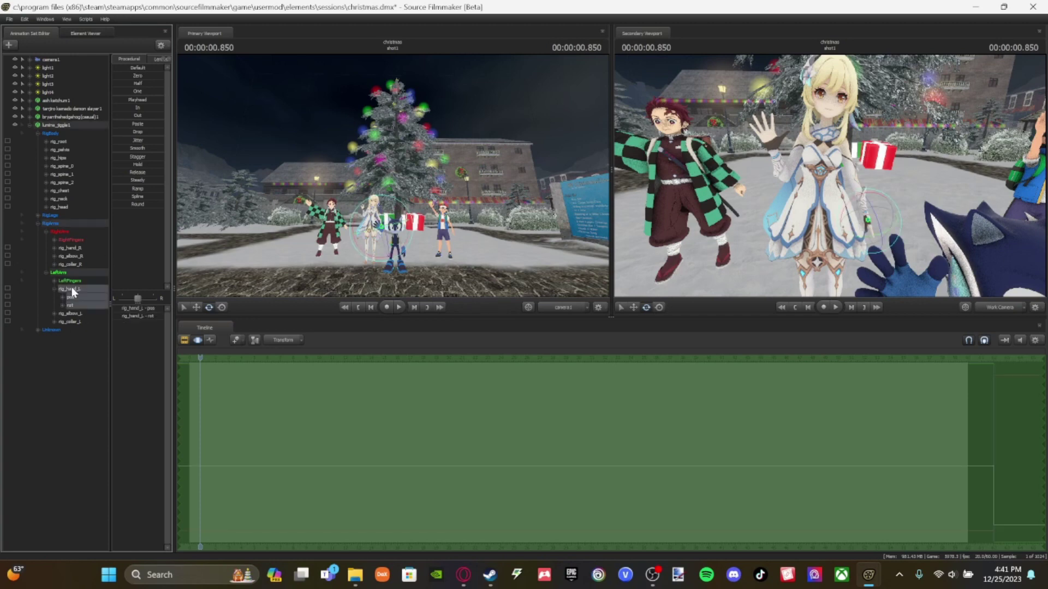
key(f)
drag(761, 233, 823, 214)
click(89, 416)
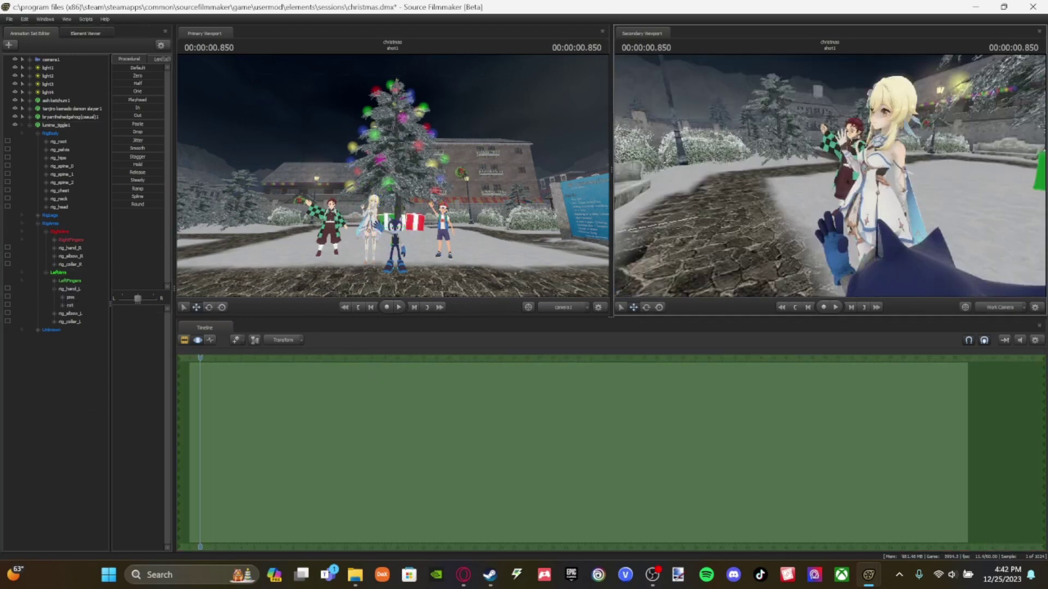
Step: Reposition Lumine's feet with the leg rig controls and turn her right foot
click(35, 216)
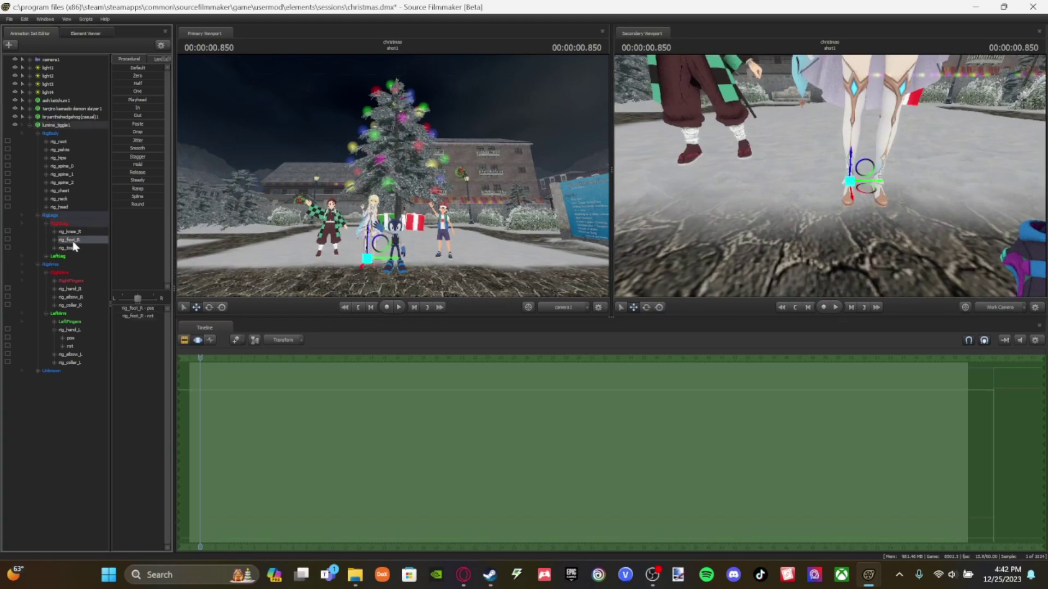
click(69, 272)
drag(897, 182, 846, 134)
click(38, 452)
click(81, 241)
key(e)
key(w)
drag(847, 153, 824, 183)
Step: Rotate Lumine's left foot with rig_foot_L to finish her standing pose
click(68, 272)
key(d)
drag(736, 154, 741, 135)
key(s)
drag(775, 180, 753, 155)
click(24, 481)
key(w)
drag(931, 218, 884, 226)
key(s)
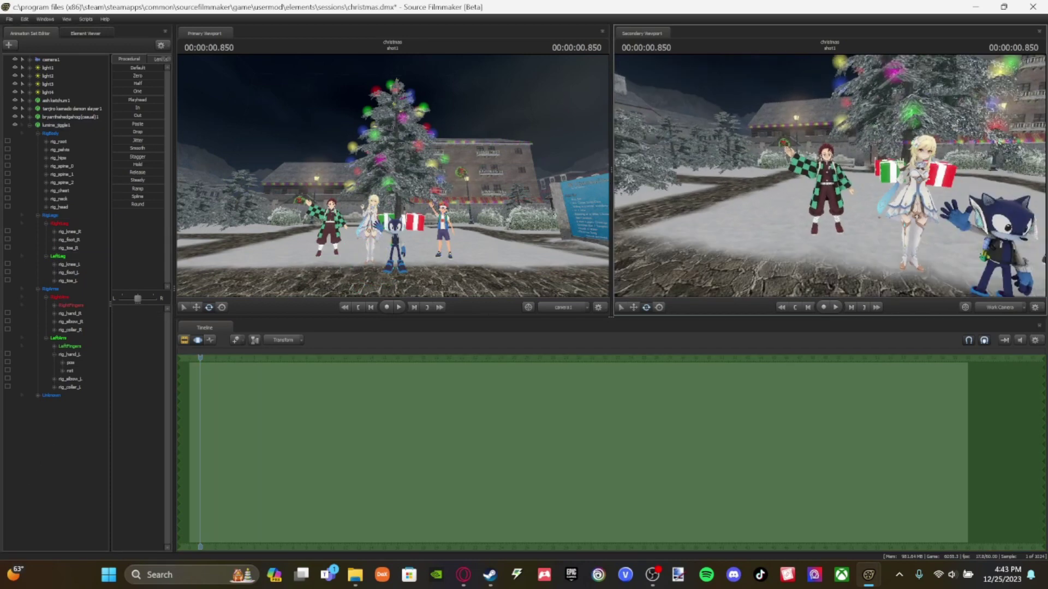
Step: Preview the scene with lighting enabled in the secondary viewport, and restore the unlit display
click(46, 223)
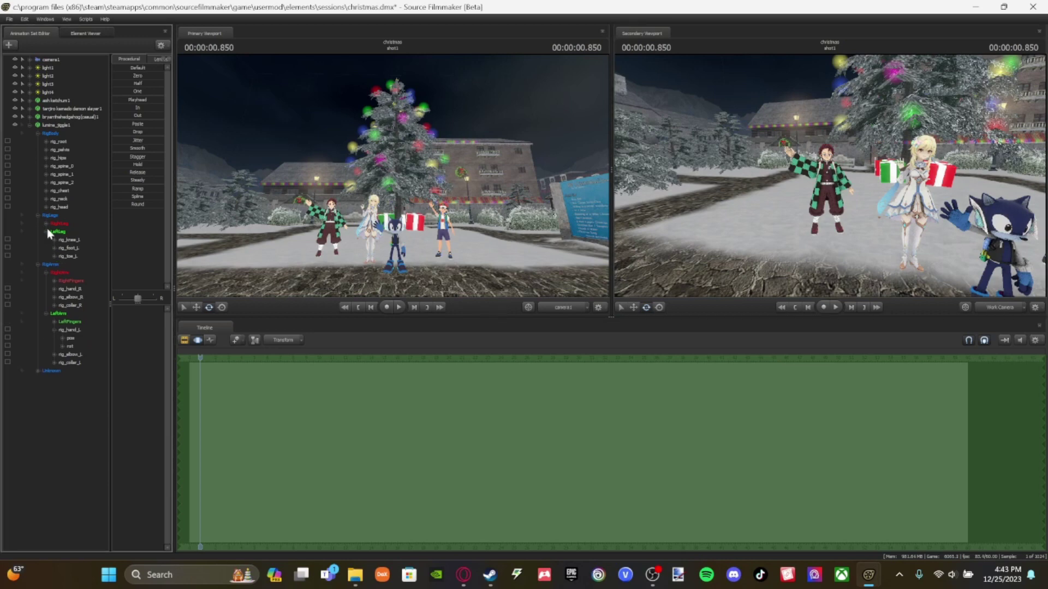
right_click(678, 186)
click(698, 213)
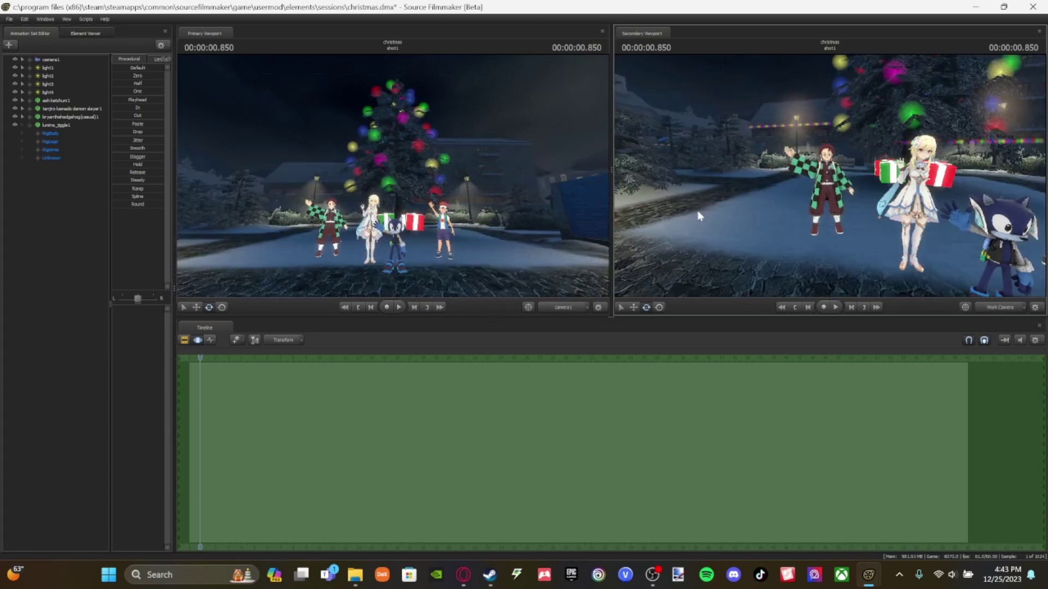
right_click(763, 193)
click(781, 220)
Step: Add the first Bumblebee model found with the filter "bumblebee" to the scene as a new animation set
click(9, 46)
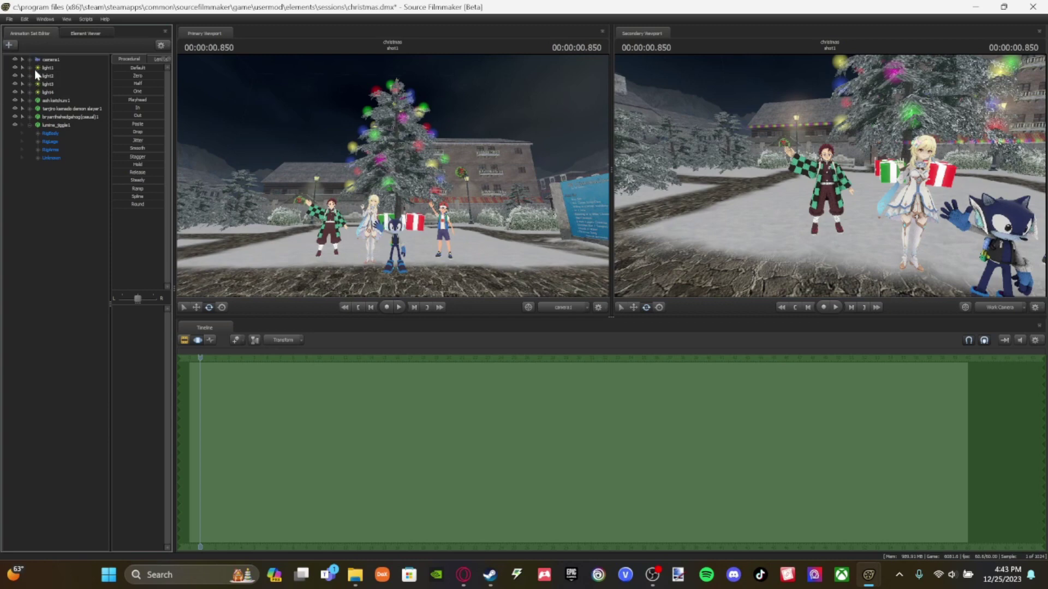
click(34, 70)
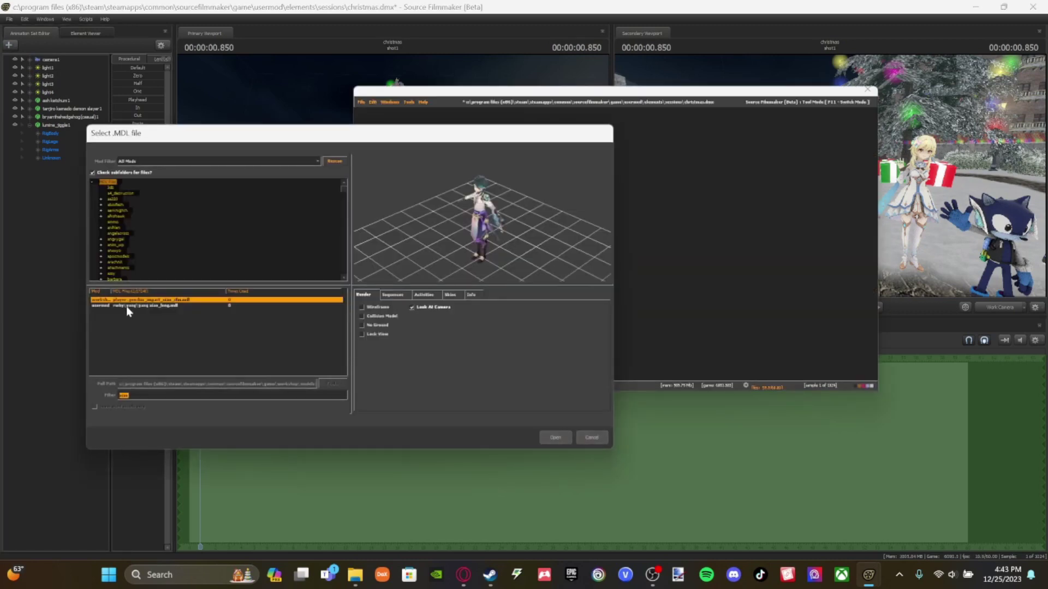
text(bumblebee)
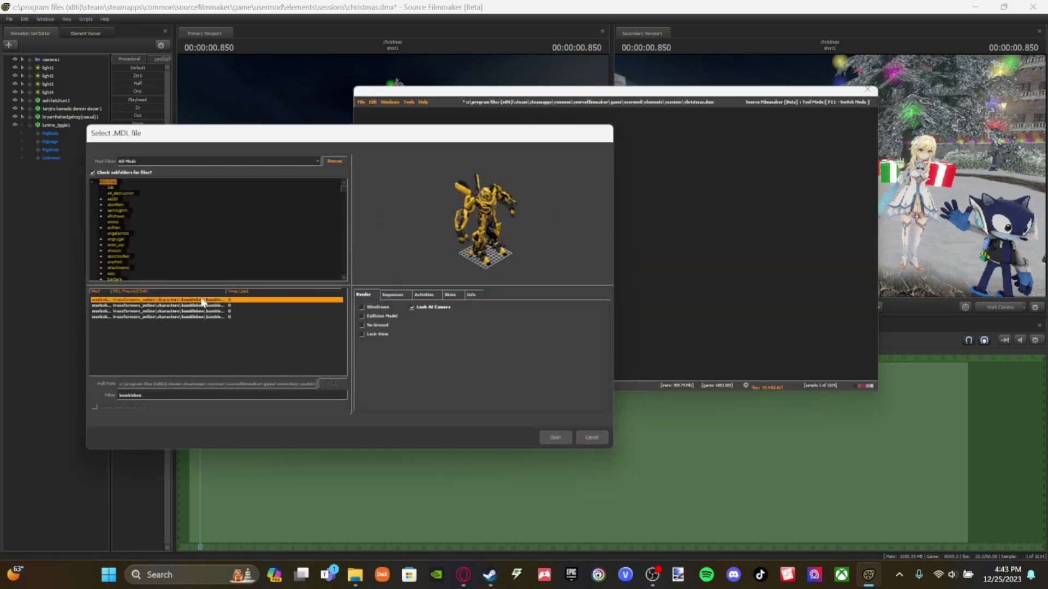
double_click(189, 300)
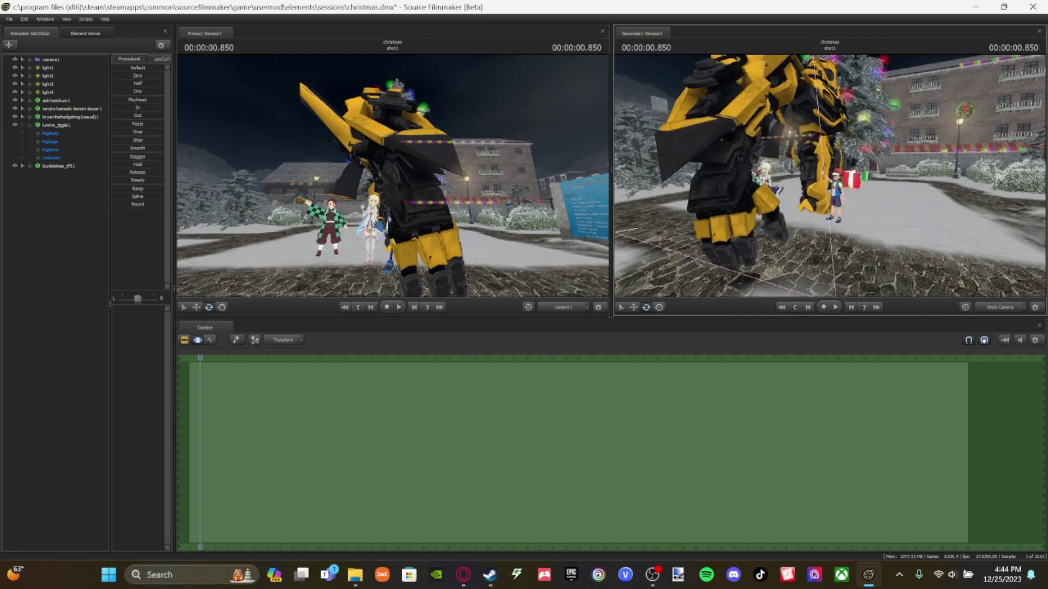
Step: Shift the whole Bumblebee model closer to the group of characters
click(54, 166)
click(633, 307)
drag(875, 264, 877, 176)
Step: Add a scale control to the Bumblebee model and shrink it slightly with rootTransform_scale
right_click(80, 168)
click(194, 247)
right_click(76, 168)
mouse_move(134, 241)
click(191, 248)
click(38, 175)
click(69, 231)
drag(140, 309, 138, 308)
mouse_move(829, 181)
mouse_down()
mouse_move(827, 120)
mouse_move(829, 219)
mouse_move(830, 159)
mouse_move(830, 185)
mouse_move(830, 175)
mouse_up()
Step: Examine Bumblebee's body groups and the bones in its Unknown group for the ones controlling the face mask
right_click(65, 165)
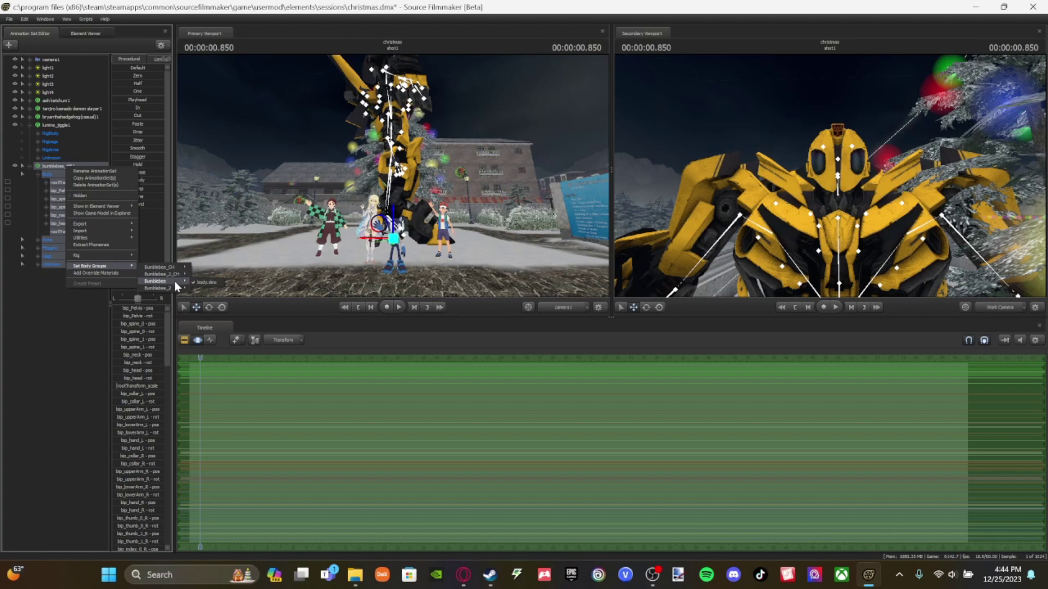
click(37, 264)
click(839, 160)
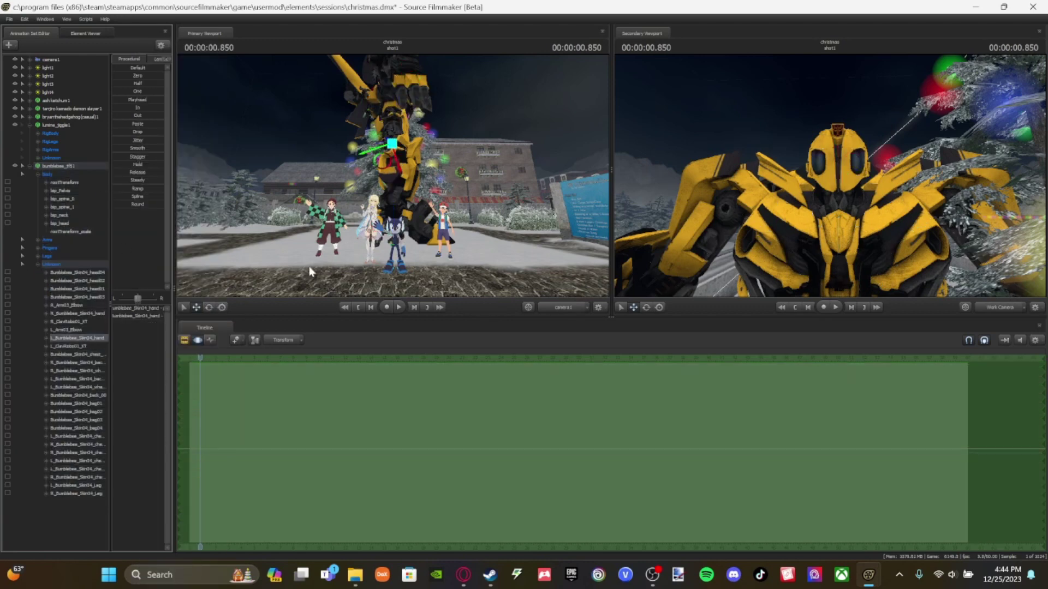
drag(838, 140, 793, 165)
key(ctrl+z)
click(92, 281)
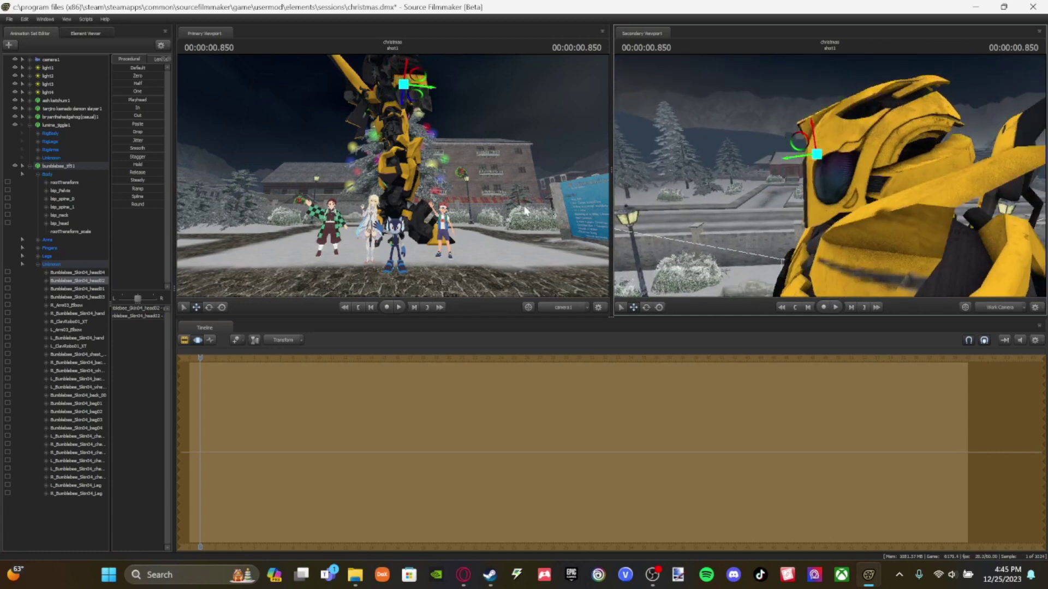
click(91, 273)
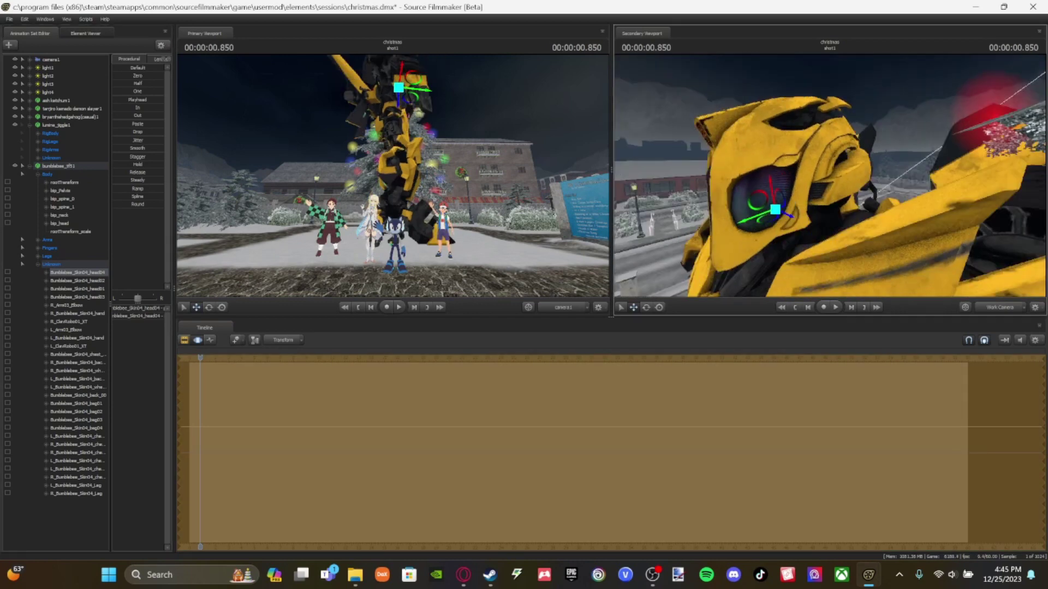
drag(829, 176, 837, 203)
Step: Lift Bumblebee's face mask off its face by moving and rotating the head01, head02 and head03 bones together
click(87, 297)
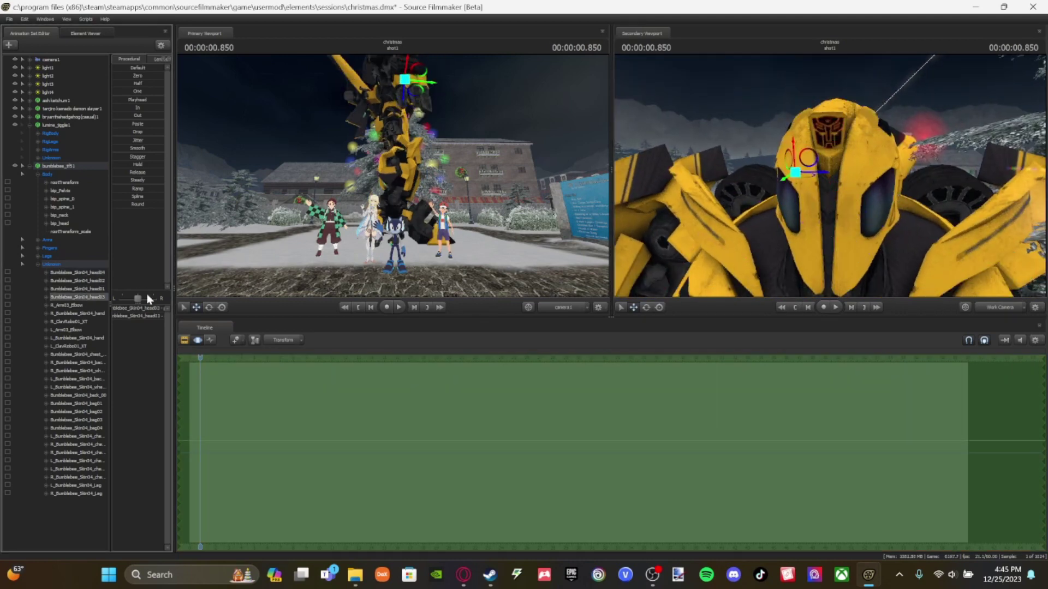
ctrl+click(92, 290)
drag(829, 180, 638, 307)
key(e)
click(637, 307)
drag(840, 218, 725, 161)
click(646, 307)
drag(816, 137, 827, 177)
drag(802, 129, 723, 232)
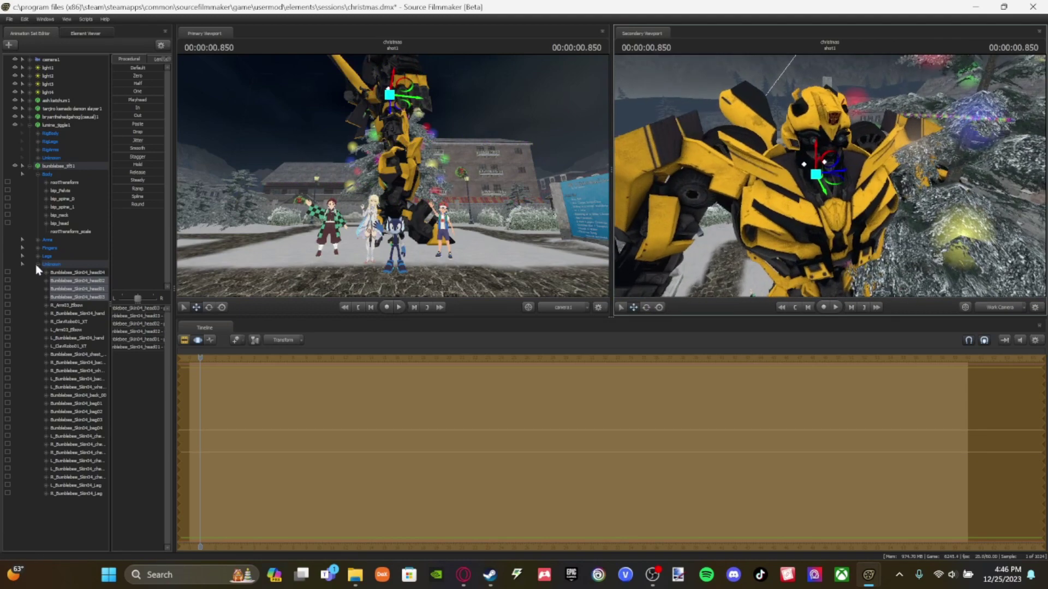
Step: Rotate the whole Bumblebee model to face the front of the scene
click(38, 264)
click(59, 166)
key(e)
drag(786, 169, 709, 230)
click(903, 217)
drag(830, 175, 884, 98)
Step: Place Bumblebee beside the tree behind Ash and turn it toward the camera
click(634, 307)
drag(831, 269, 918, 227)
drag(851, 230, 616, 259)
click(209, 307)
drag(493, 240, 449, 245)
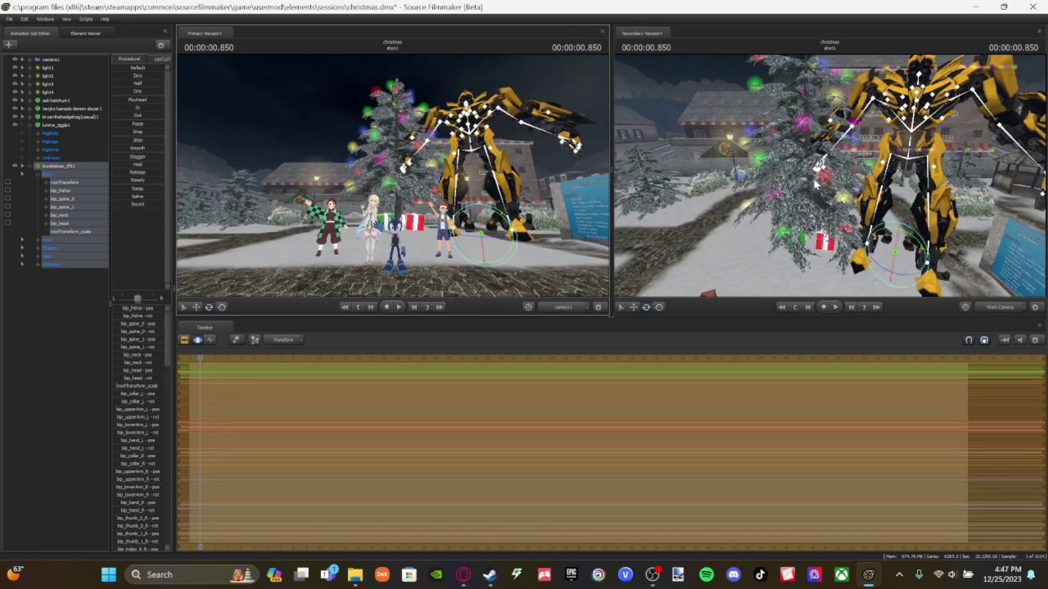
click(635, 307)
drag(873, 252, 920, 210)
key(w)
Step: Attach a universal rig script to the Bumblebee model
click(57, 166)
right_click(57, 166)
mouse_move(95, 259)
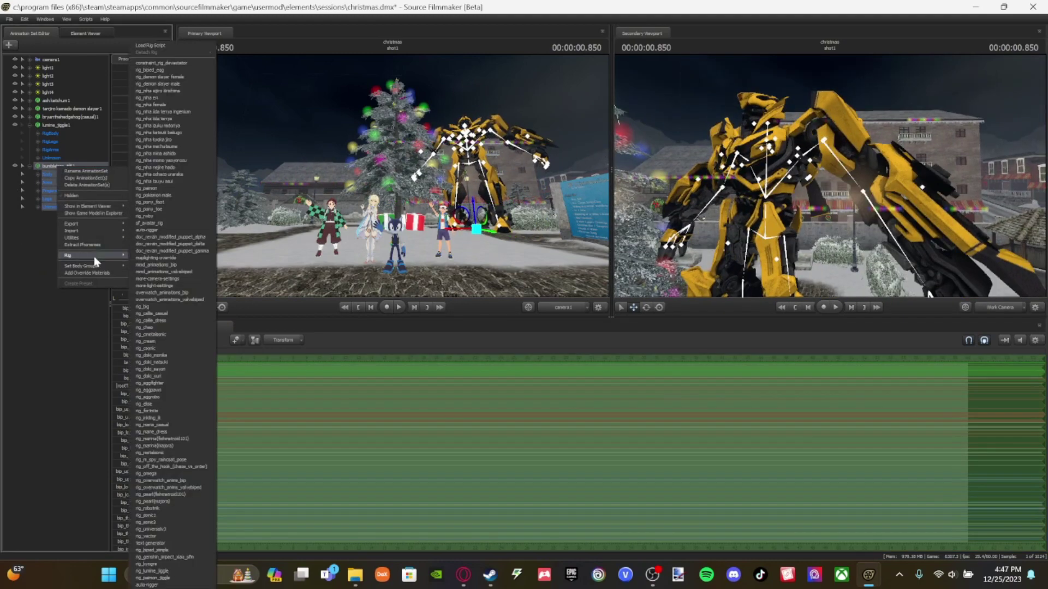
click(166, 528)
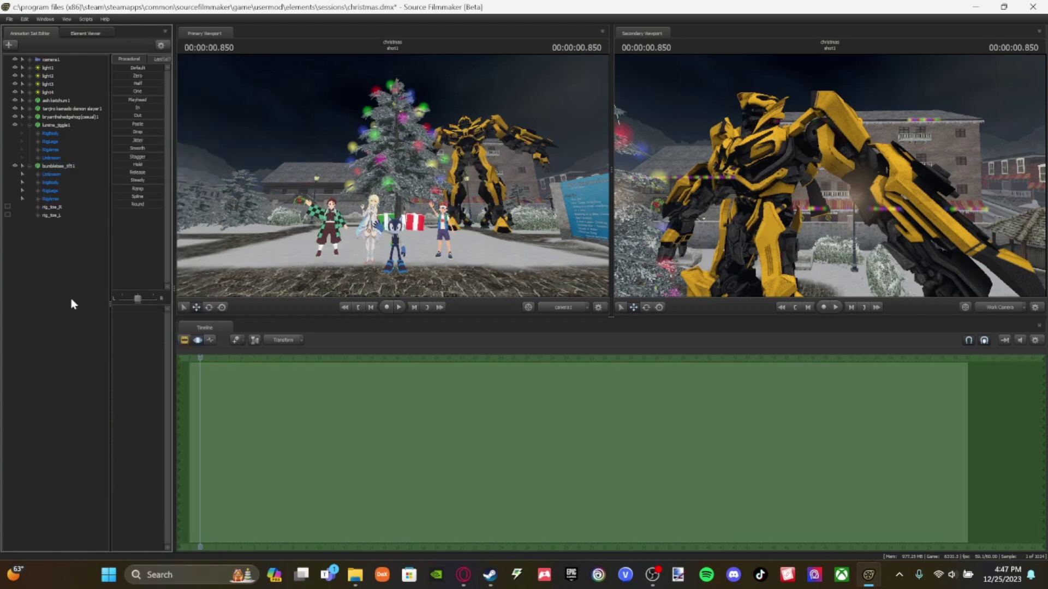
Step: Examine the control groups of Bumblebee's new rig for the body, legs and arms
click(39, 182)
click(38, 182)
click(39, 174)
click(38, 174)
click(39, 190)
click(39, 191)
click(39, 199)
Step: Try to pose Bumblebee's right hand with its arm rig control, and undo the change
click(47, 207)
click(74, 223)
drag(764, 185, 772, 188)
drag(682, 196, 682, 187)
drag(764, 180, 808, 191)
key(w)
key(s)
drag(711, 199, 775, 216)
key(s)
drag(737, 267, 759, 267)
key(ctrl+z)
click(38, 200)
Step: Move the rigged Bumblebee to the other side of the tree, behind Tanjiro
click(58, 166)
drag(814, 286, 715, 306)
drag(764, 191, 786, 218)
key(s)
drag(797, 167, 742, 165)
Step: Rotate the whole Bumblebee model so it stands behind Tanjiro facing the scene camera, with its feet at ground level
click(646, 307)
right_click(768, 175)
click(763, 195)
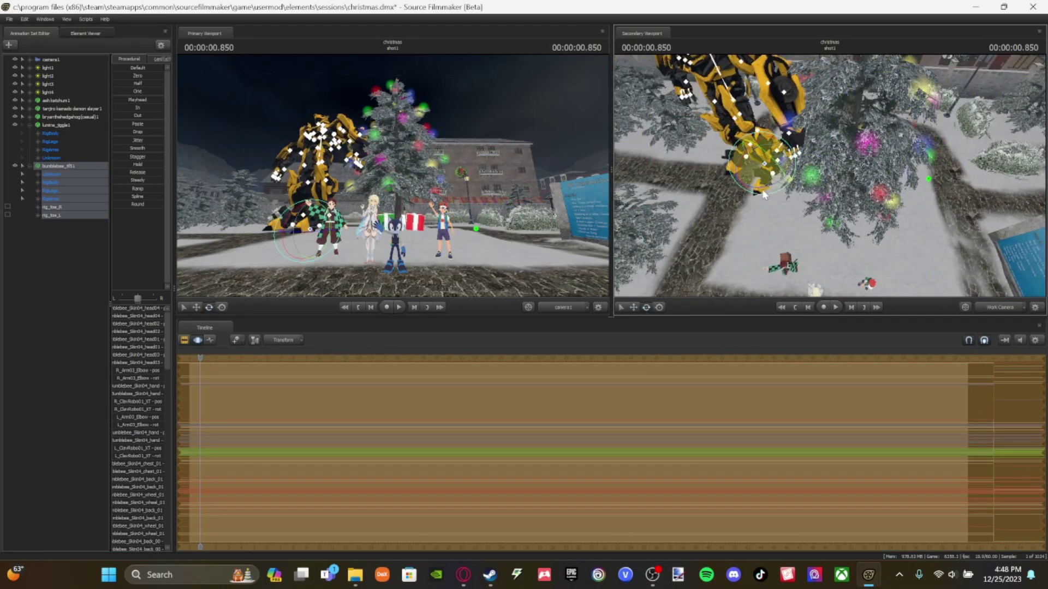
key(s)
drag(818, 186, 857, 128)
key(w)
key(w)
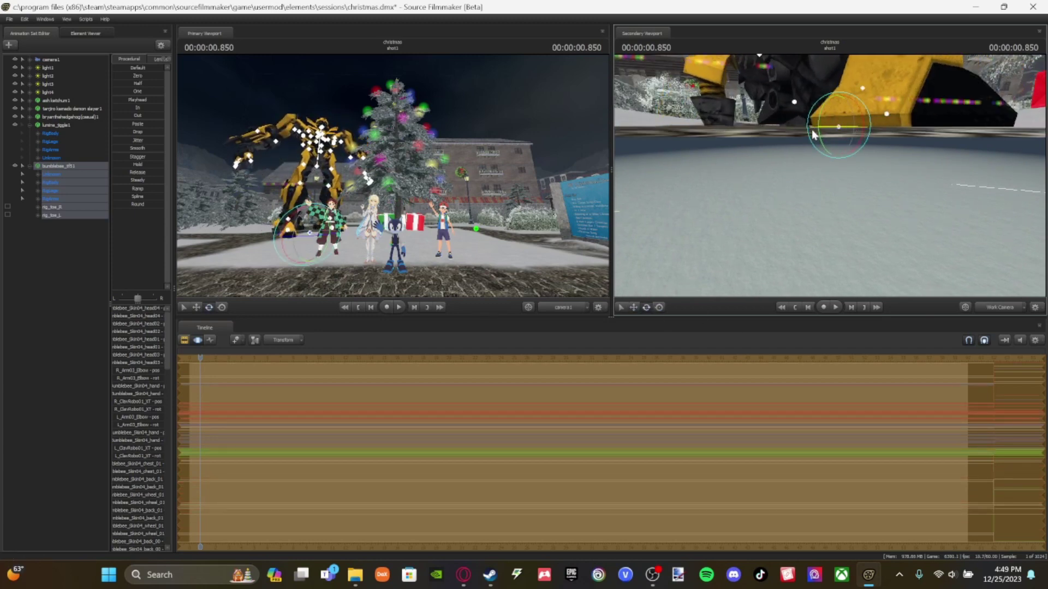
mouse_move(841, 210)
mouse_down()
mouse_move(838, 164)
mouse_move(824, 202)
mouse_up()
key(w)
key(s)
drag(802, 142, 807, 170)
Step: Examine the thumb, index, middle and ring finger controls of Bumblebee's right arm rig
click(48, 199)
click(63, 215)
key(w)
click(54, 215)
click(85, 226)
click(86, 239)
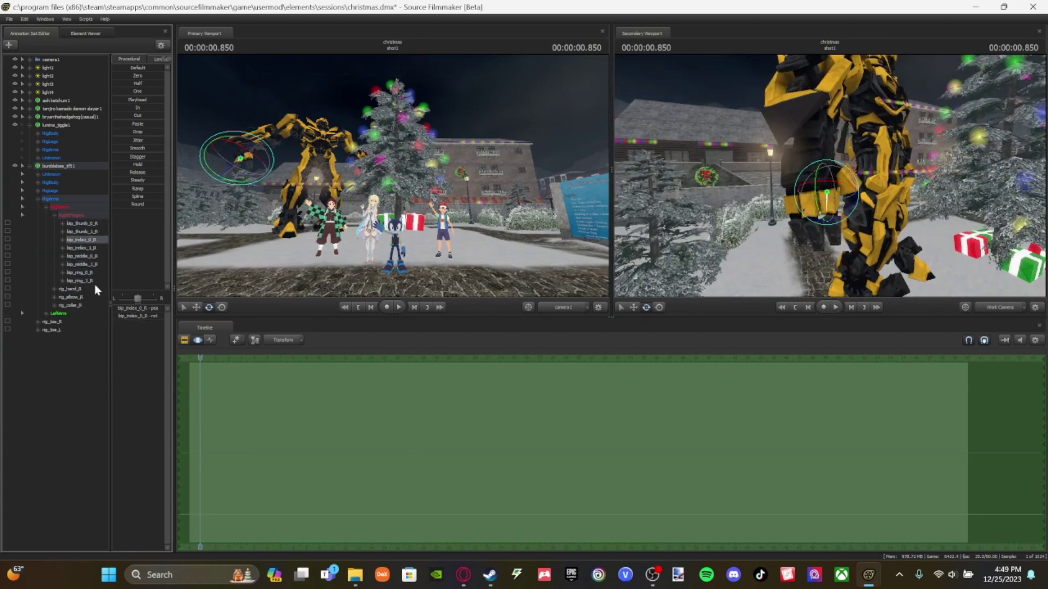
shift+click(94, 283)
click(85, 256)
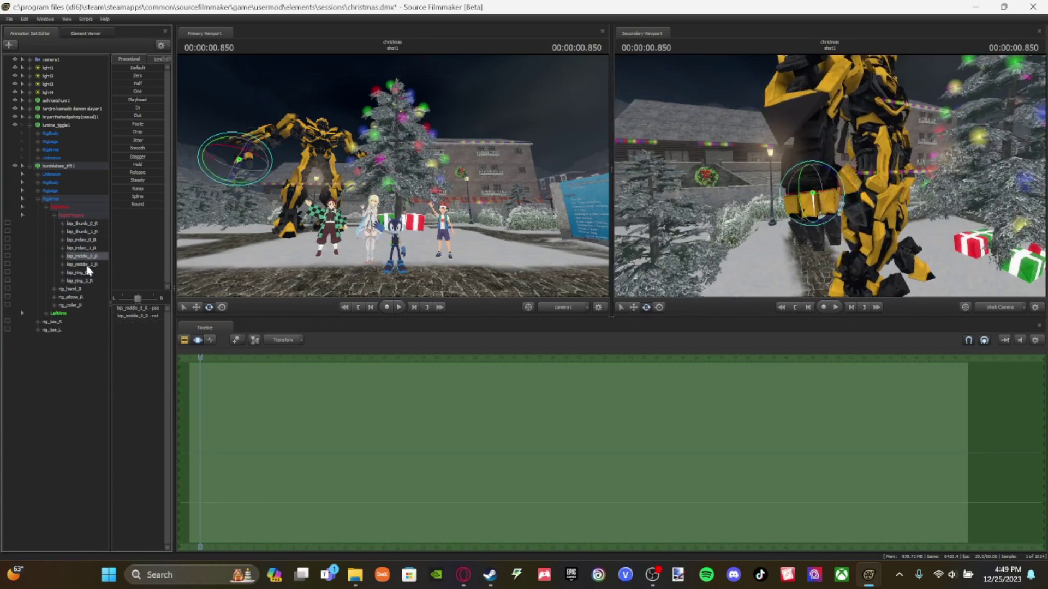
drag(745, 256, 761, 254)
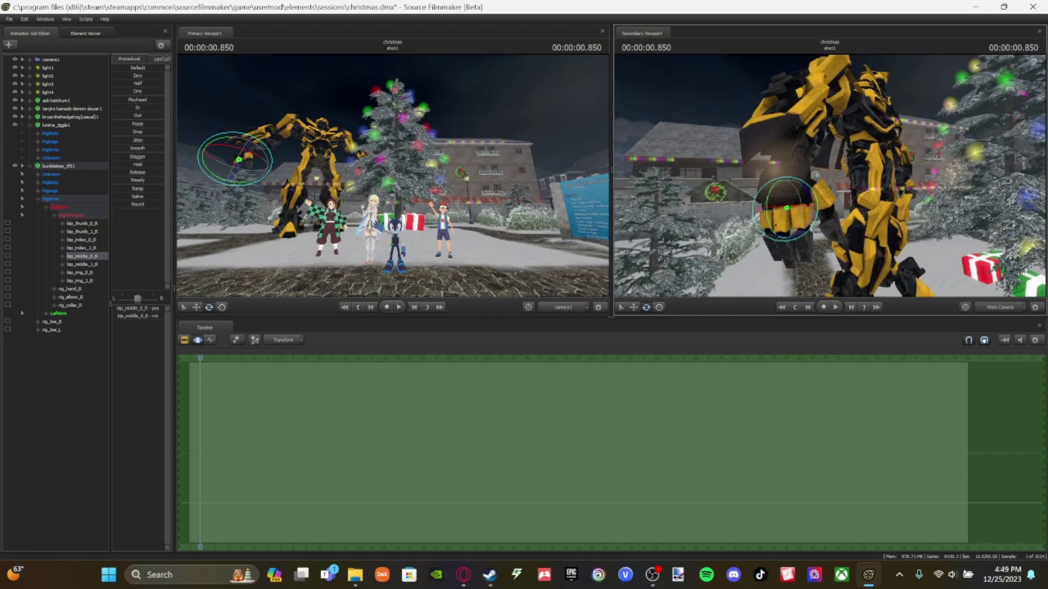
Step: Try to raise Bumblebee's right hand above its shoulder with rig_hand_R and rotate the wrist
click(54, 216)
click(71, 224)
drag(931, 216, 900, 217)
click(633, 307)
drag(666, 156, 686, 158)
drag(771, 178, 776, 74)
click(646, 307)
drag(852, 150, 761, 161)
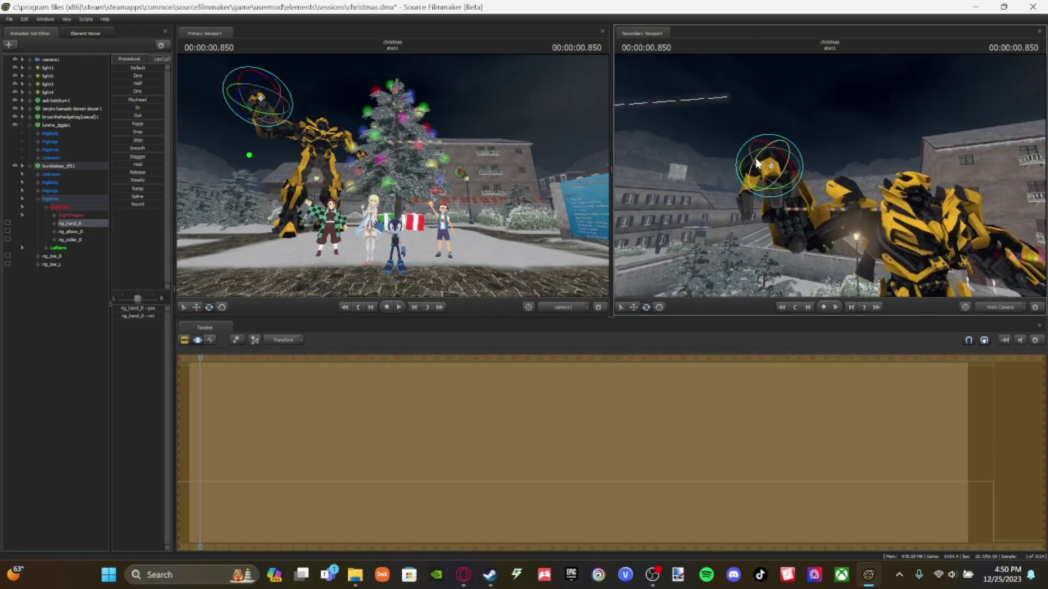
Step: Undo the raised right hand pose, then try another rotation of the lowered hand and undo it
key(ctrl+z)
key(ctrl+z)
key(ctrl+z)
key(ctrl+z)
key(ctrl+z)
key(ctrl+z)
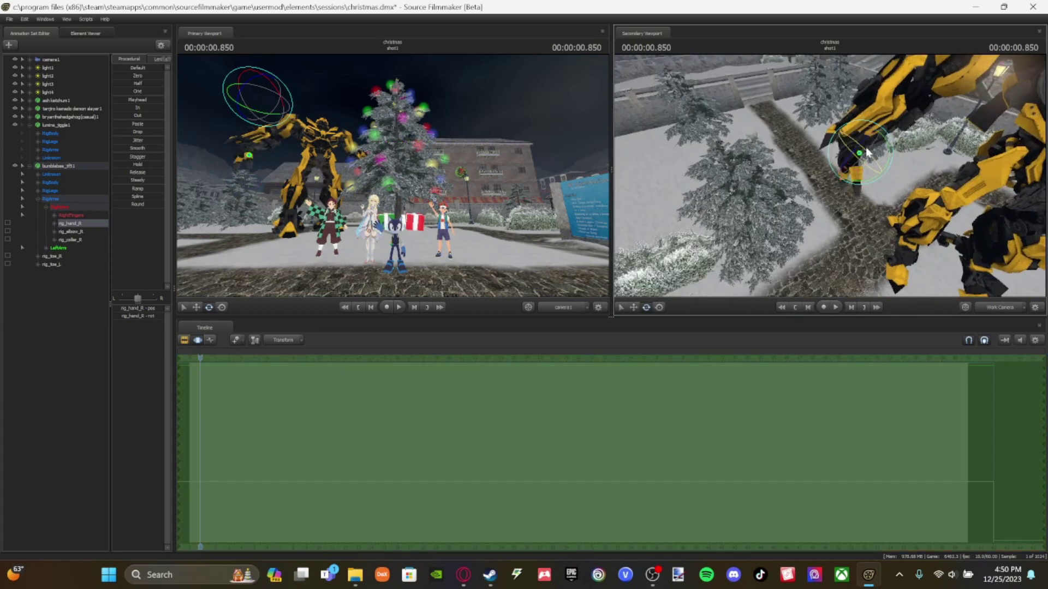
drag(855, 137, 819, 119)
key(ctrl+z)
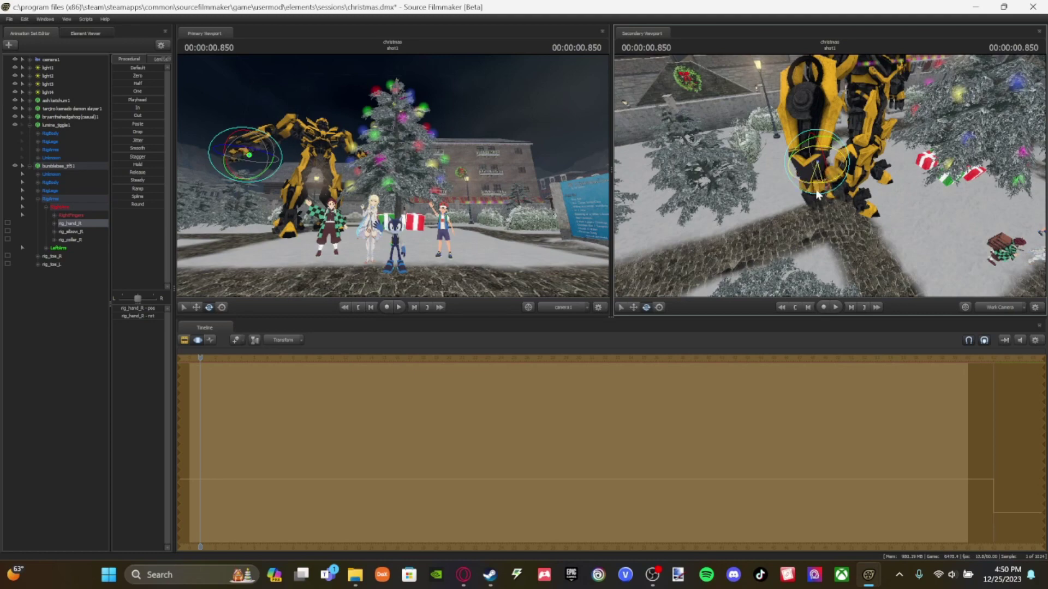
Step: Raise Bumblebee's right hand into a wave and rotate it so the fingers point up
drag(798, 192, 825, 183)
drag(926, 222, 870, 170)
drag(870, 191, 775, 196)
drag(838, 150, 838, 110)
drag(838, 109, 823, 125)
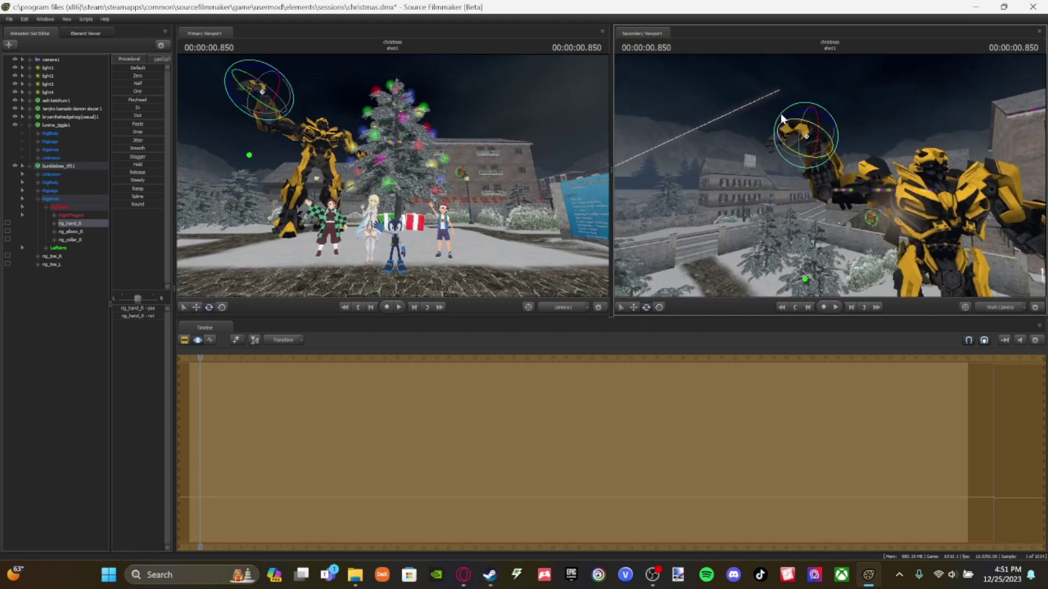
drag(825, 131, 793, 114)
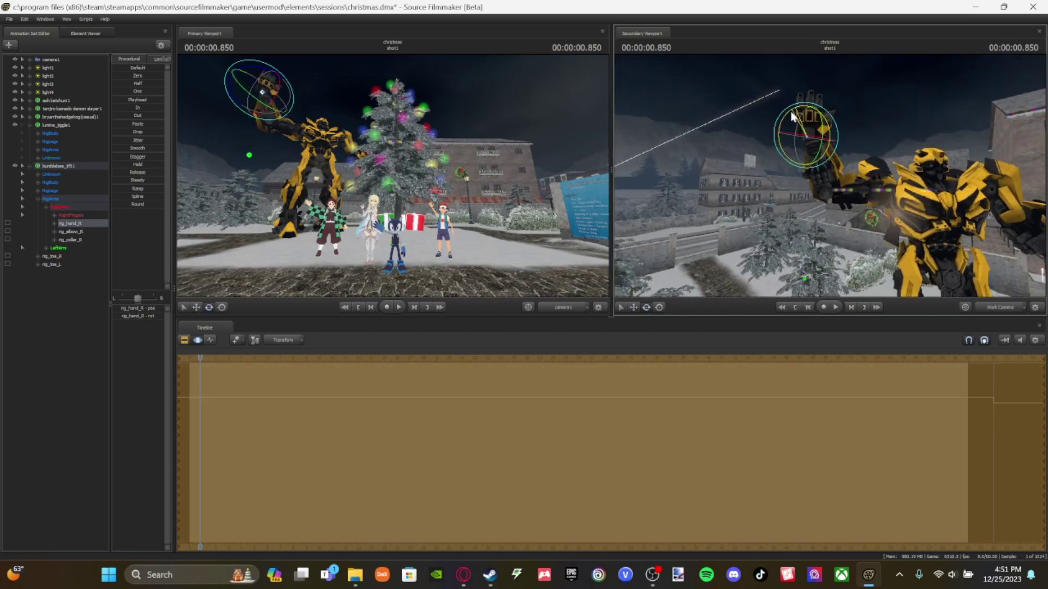
Step: Try to rotate Bumblebee's right foot with its leg rig control
drag(940, 213, 914, 290)
click(38, 191)
click(46, 199)
click(70, 216)
mouse_move(812, 206)
mouse_down()
mouse_move(796, 205)
mouse_move(817, 208)
mouse_up()
drag(823, 167, 821, 169)
drag(816, 165, 809, 168)
Step: Detach the current rig from the Bumblebee model
click(65, 166)
right_click(64, 165)
mouse_move(103, 255)
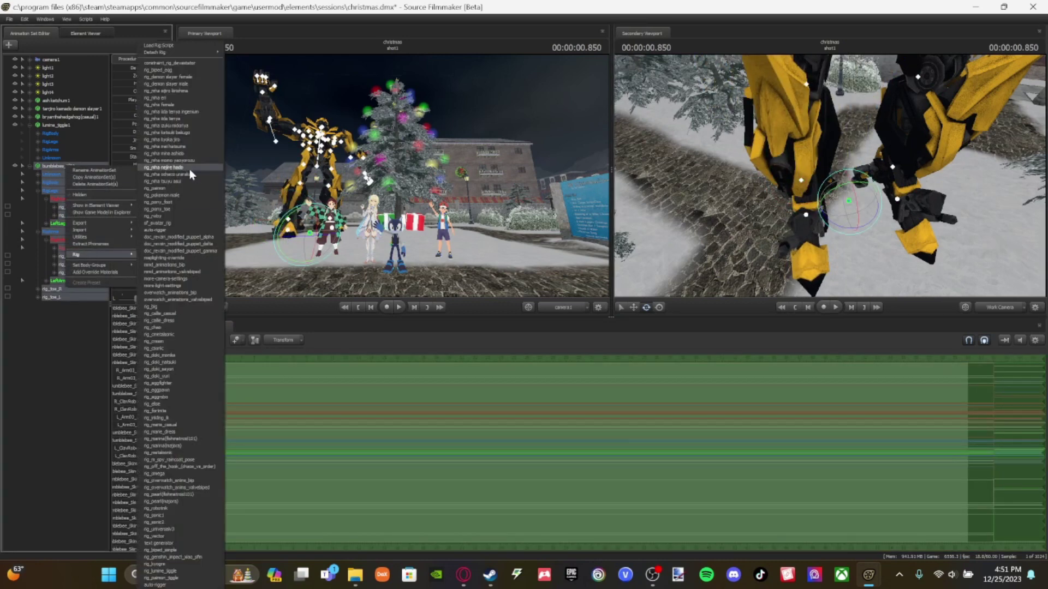
click(41, 395)
right_click(72, 164)
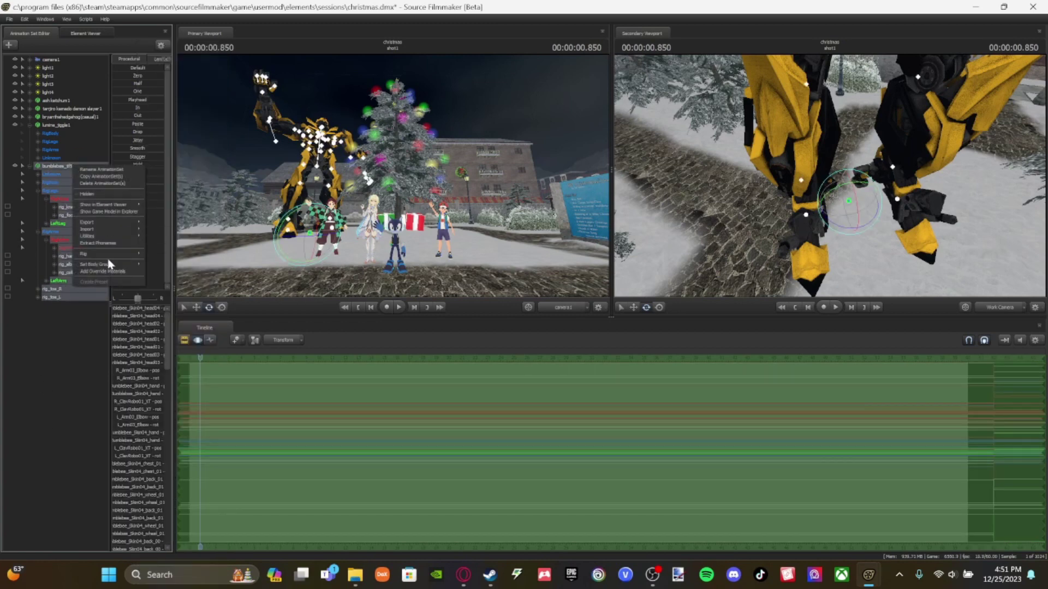
click(63, 165)
Step: Generate a rig script for the Bumblebee model with the auto rigger
right_click(64, 165)
mouse_move(101, 254)
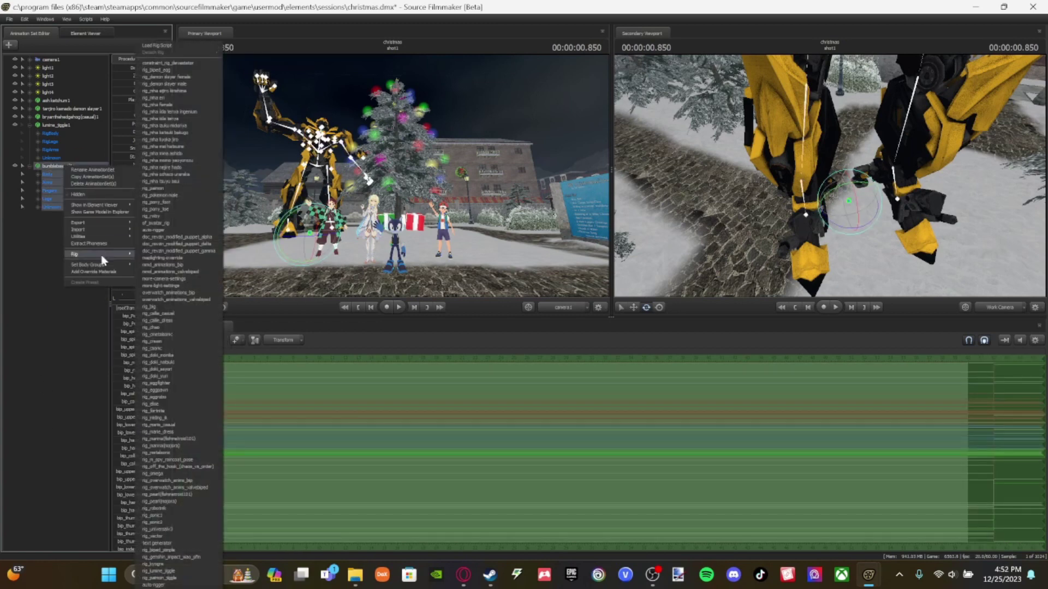
click(179, 584)
click(732, 508)
click(532, 327)
Step: Attach the generated rig_bumblebee_tf5 script to the Bumblebee model
right_click(71, 168)
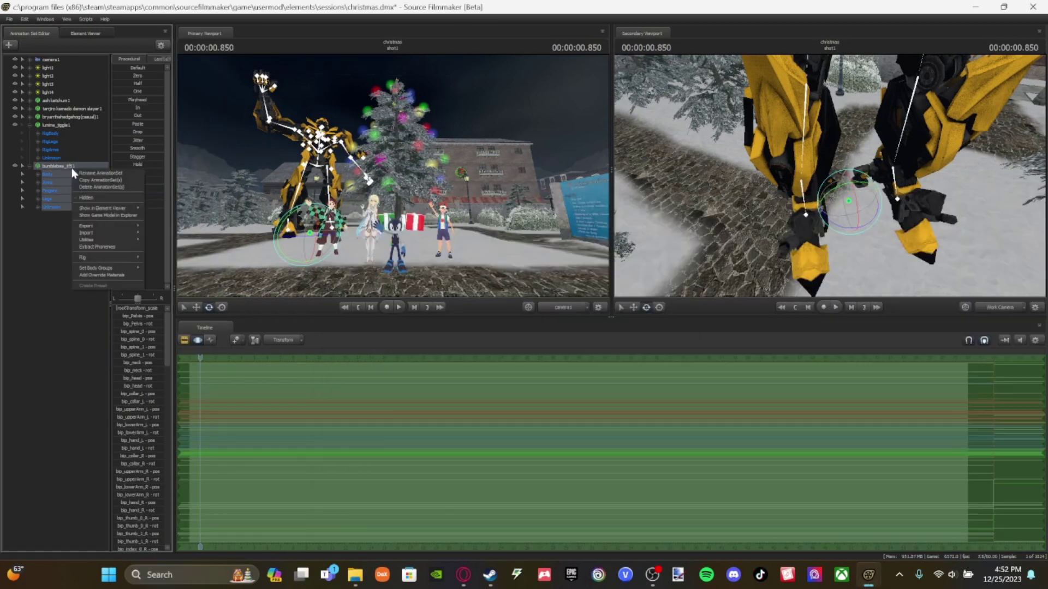
mouse_move(103, 256)
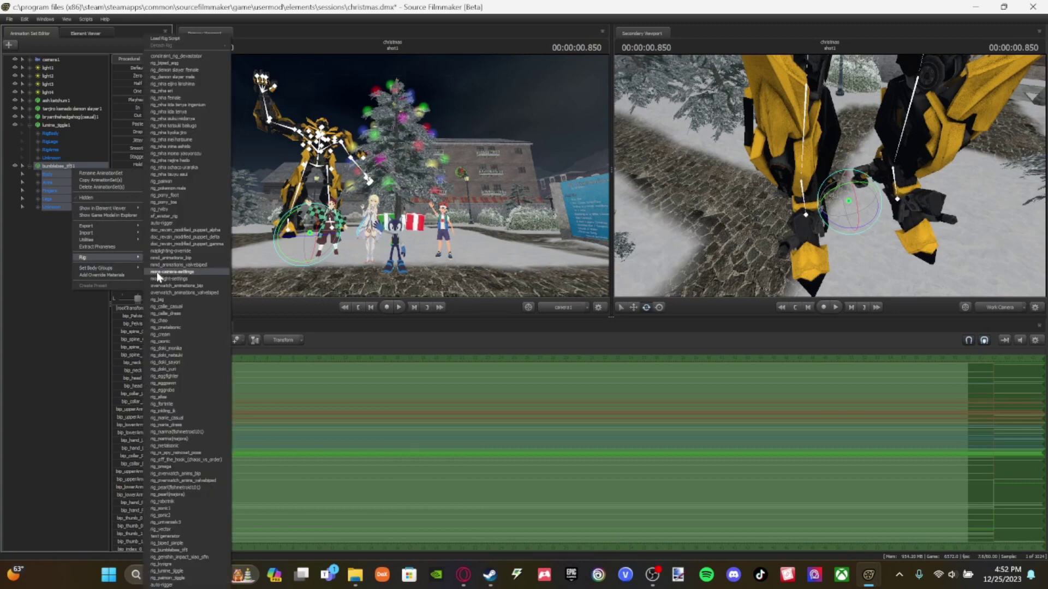
click(195, 548)
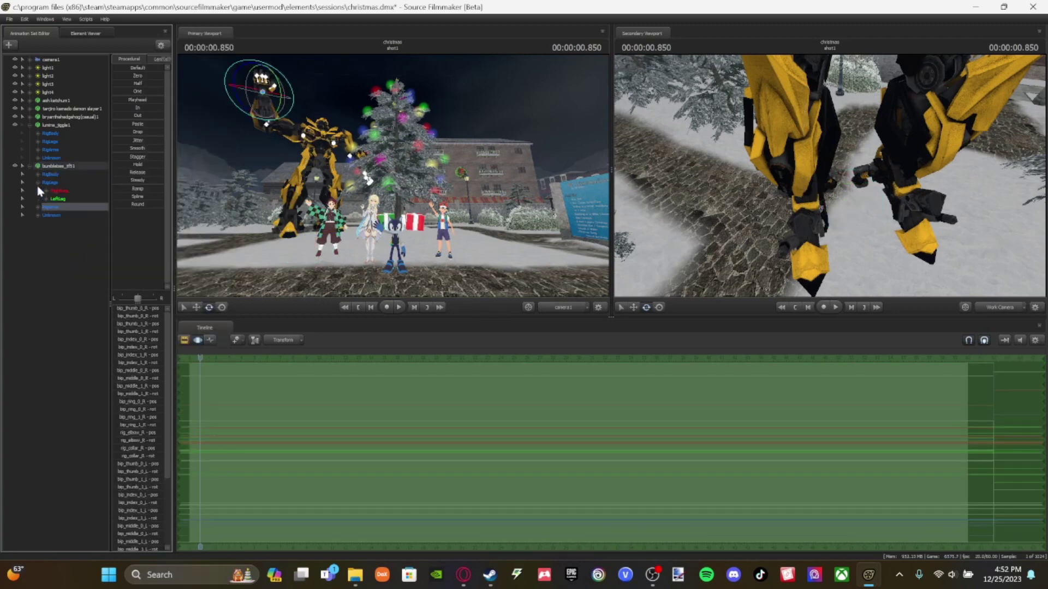
Step: Try to rotate all controls of Bumblebee's right leg group together
click(38, 190)
click(37, 182)
click(59, 191)
drag(829, 198, 812, 210)
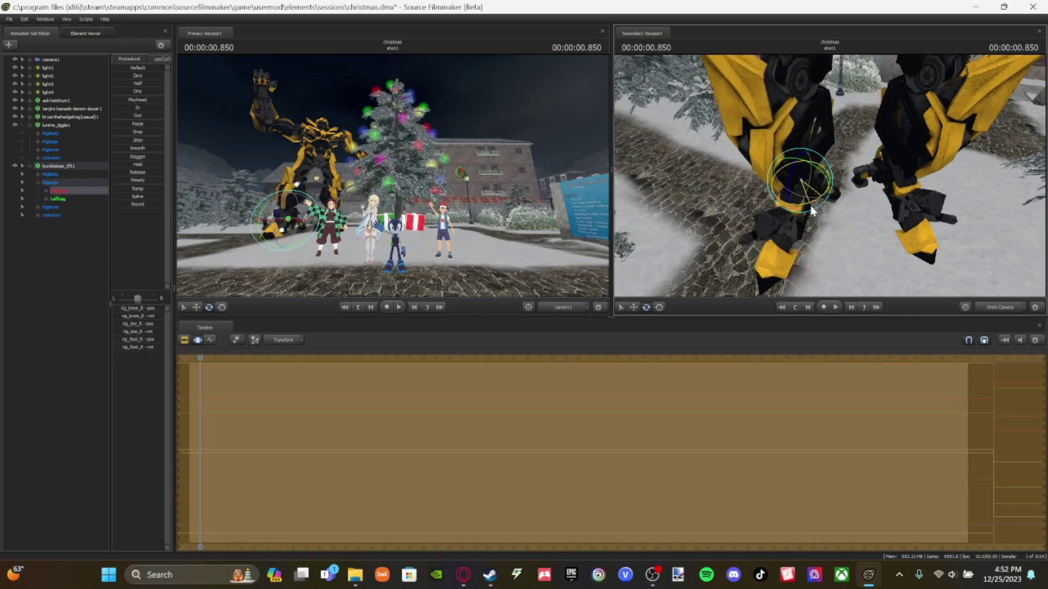
Step: Turn Bumblebee's right and left feet outward with the foot and toe rig controls
click(46, 190)
click(70, 207)
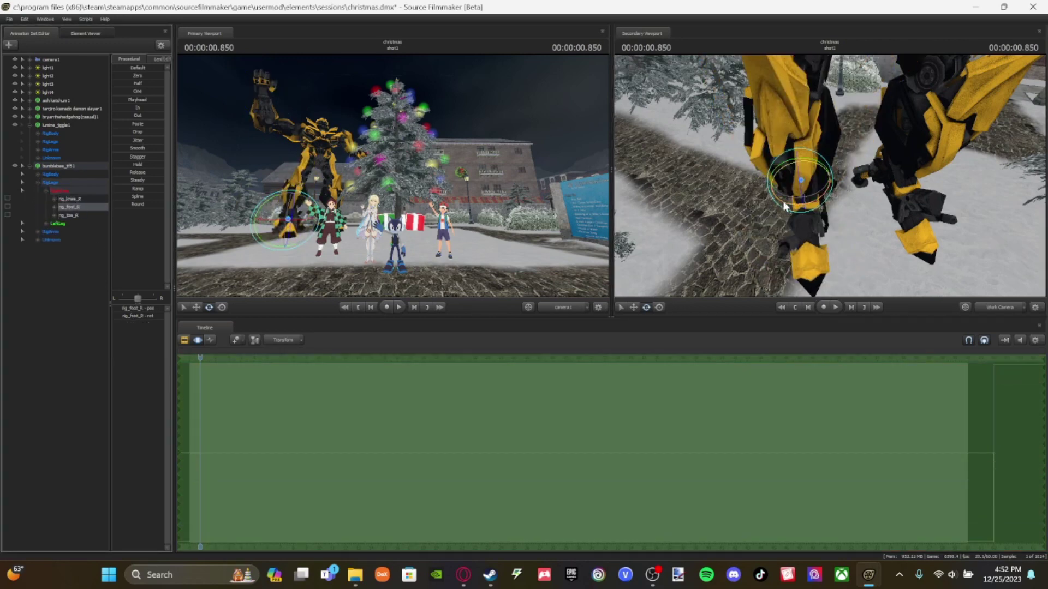
drag(784, 206, 758, 213)
click(76, 215)
drag(829, 231, 816, 238)
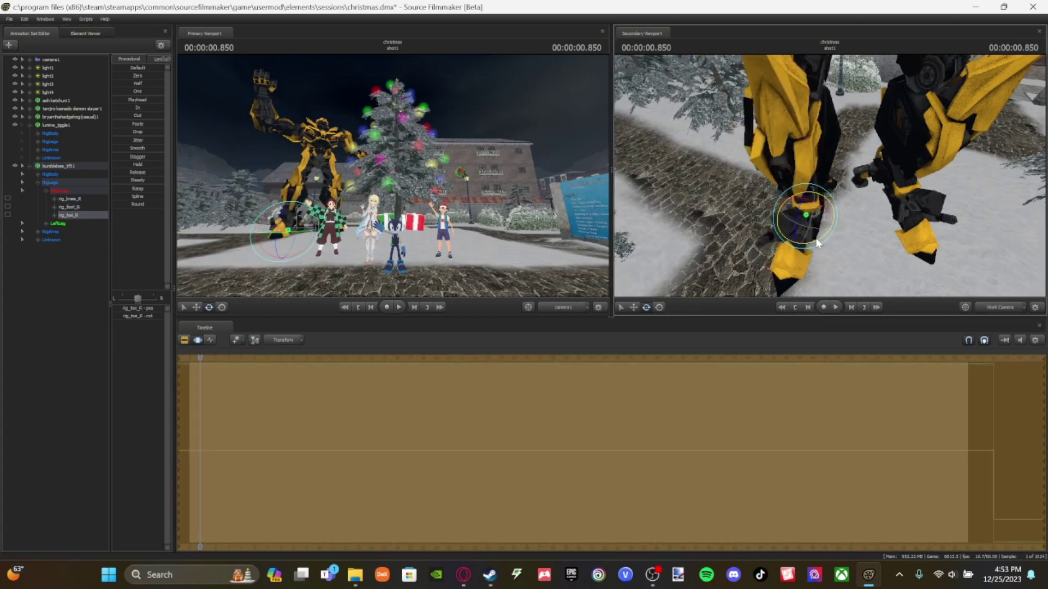
click(46, 224)
click(69, 248)
drag(975, 238, 757, 171)
Step: Rotate Bumblebee's neck with rig_neck so the head faces the scene camera
click(38, 150)
click(38, 134)
click(61, 208)
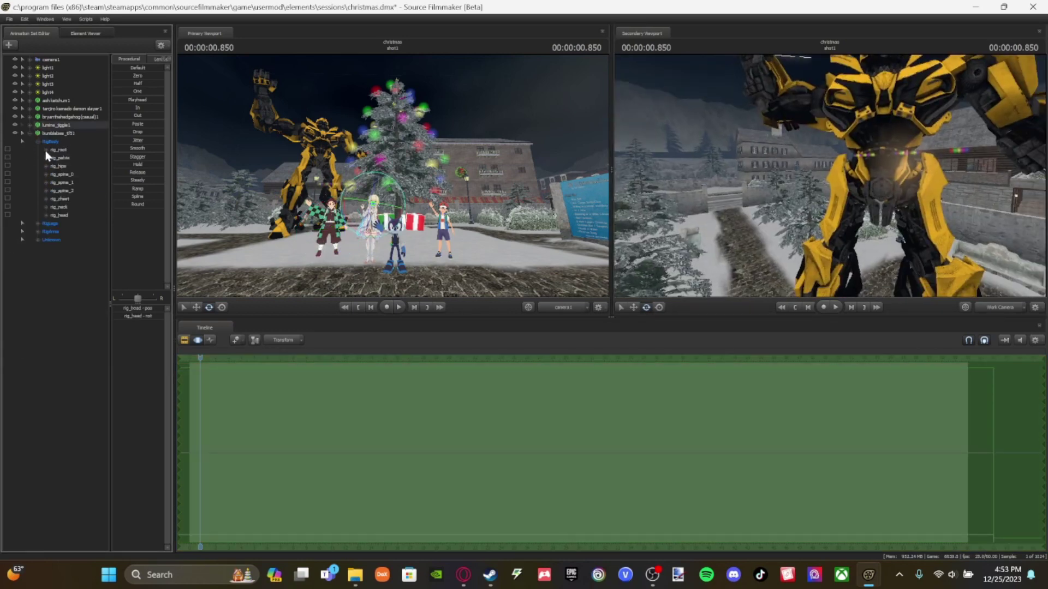
click(60, 215)
key(ctrl+z)
click(60, 207)
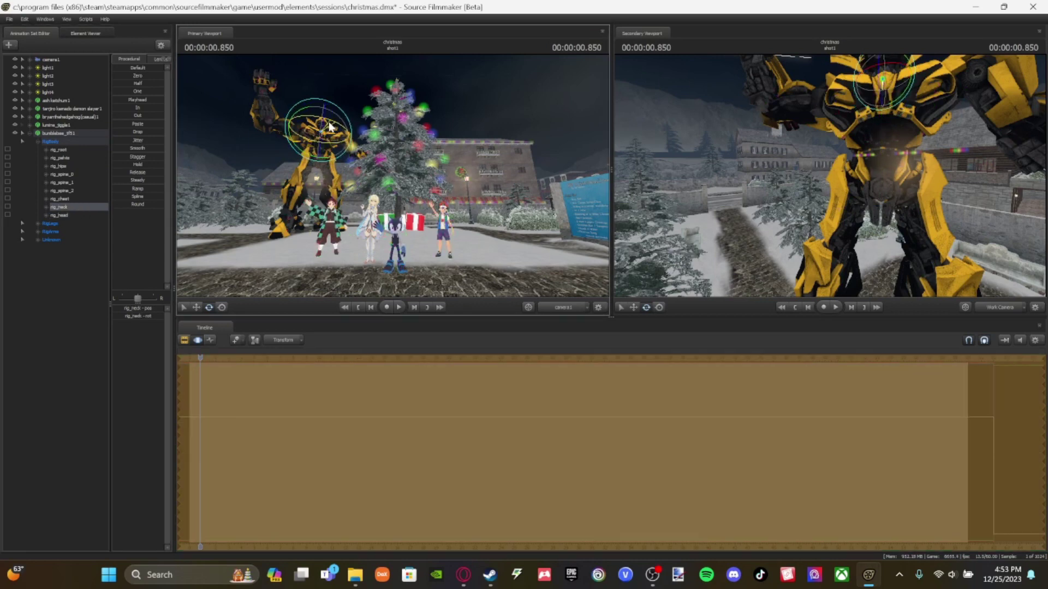
drag(337, 127, 316, 136)
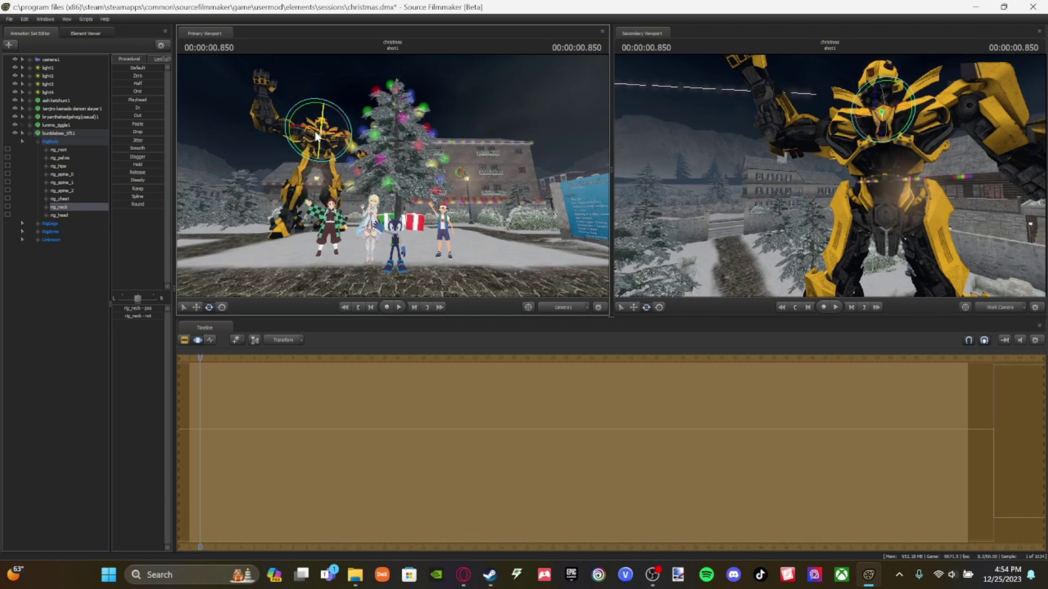
click(90, 307)
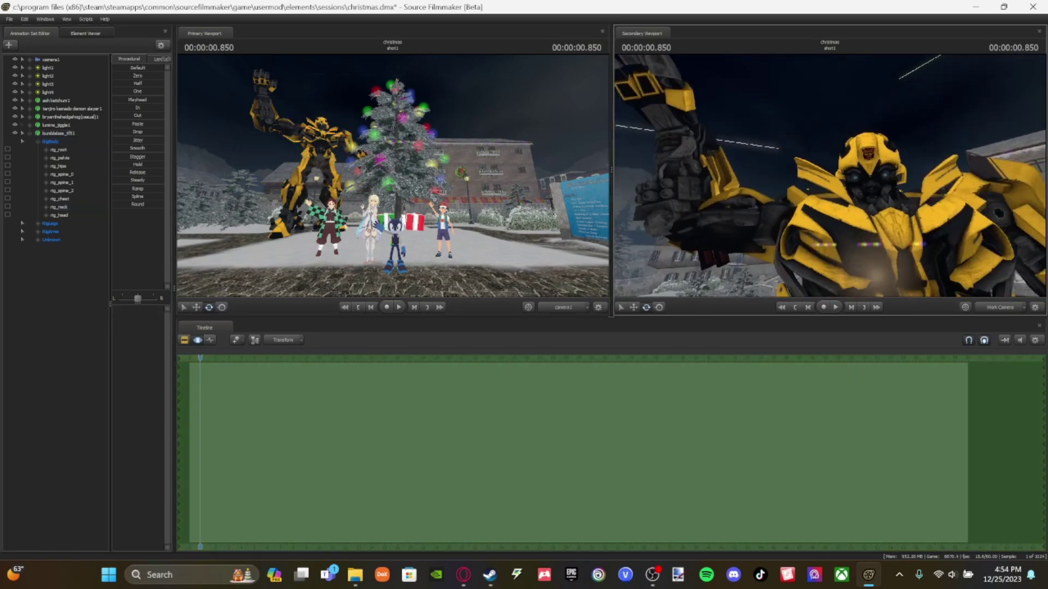
Step: Adjust the rotation of Bumblebee's raised right hand with rig_hand_R
click(37, 232)
click(62, 257)
drag(764, 169, 734, 155)
drag(725, 138, 726, 140)
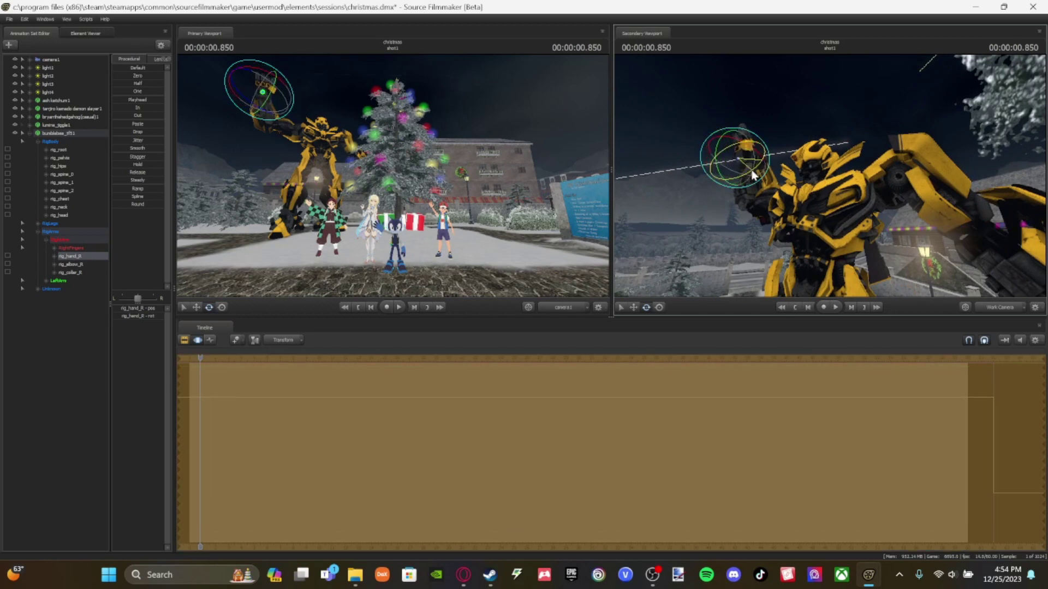
Step: Pose Bumblebee's left arm down beside its body with the left hand rig control
click(70, 296)
drag(883, 182, 737, 236)
key(ctrl+z)
drag(737, 236, 832, 181)
click(76, 386)
key(s)
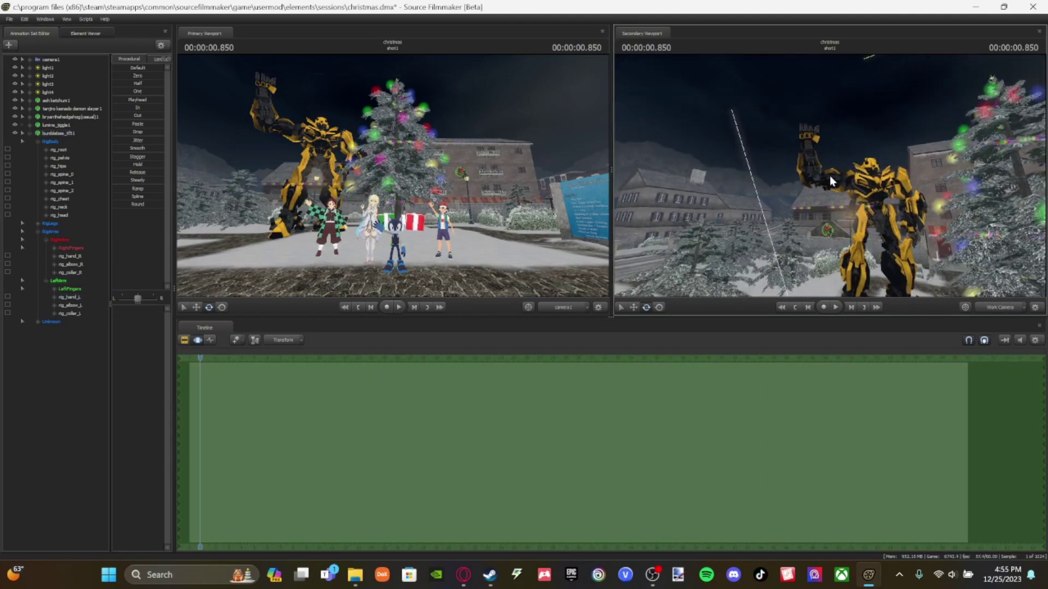
Step: Collapse Bumblebee's rig groups and add a new light to the scene
click(46, 240)
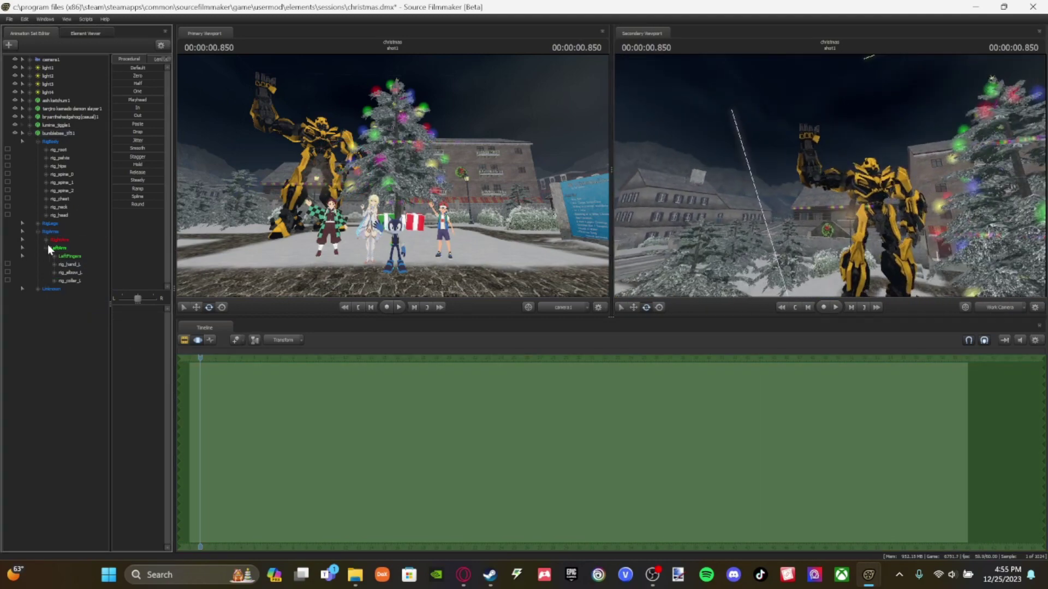
click(38, 142)
click(829, 180)
mouse_move(829, 180)
mouse_down()
mouse_move(829, 218)
mouse_move(830, 188)
mouse_up()
key(w)
key(s)
right_click(52, 191)
click(117, 200)
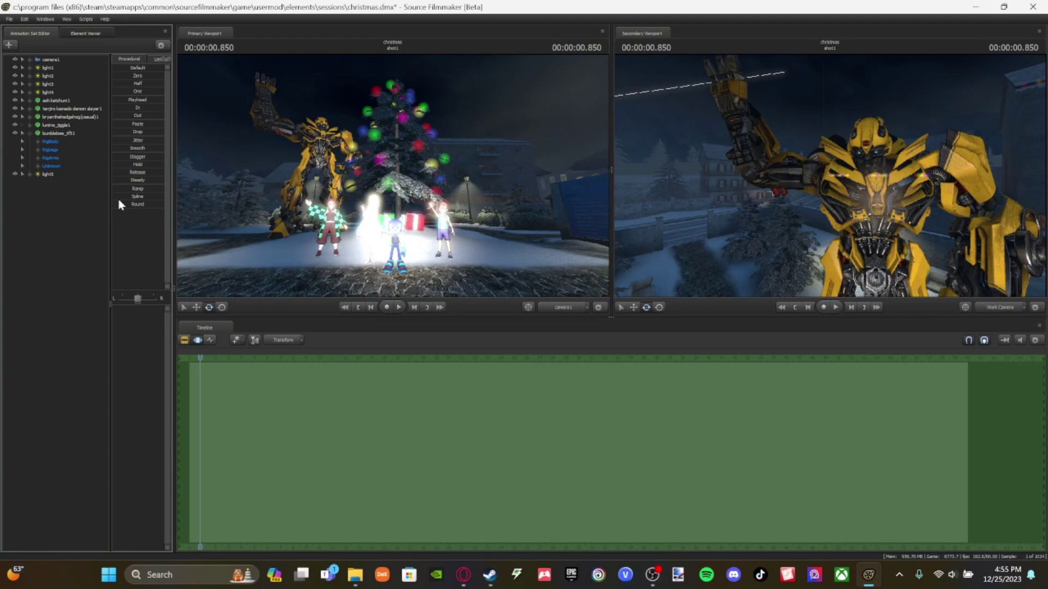
Step: Narrow the new light's horizontal and vertical field of view and aim it closely at Bumblebee's right eye
double_click(48, 175)
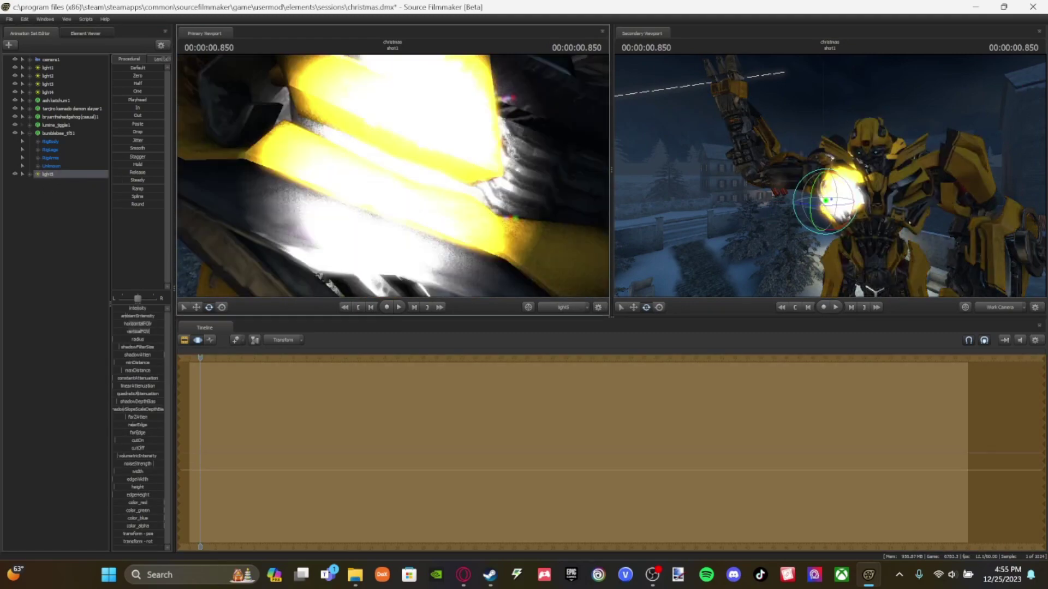
key(w)
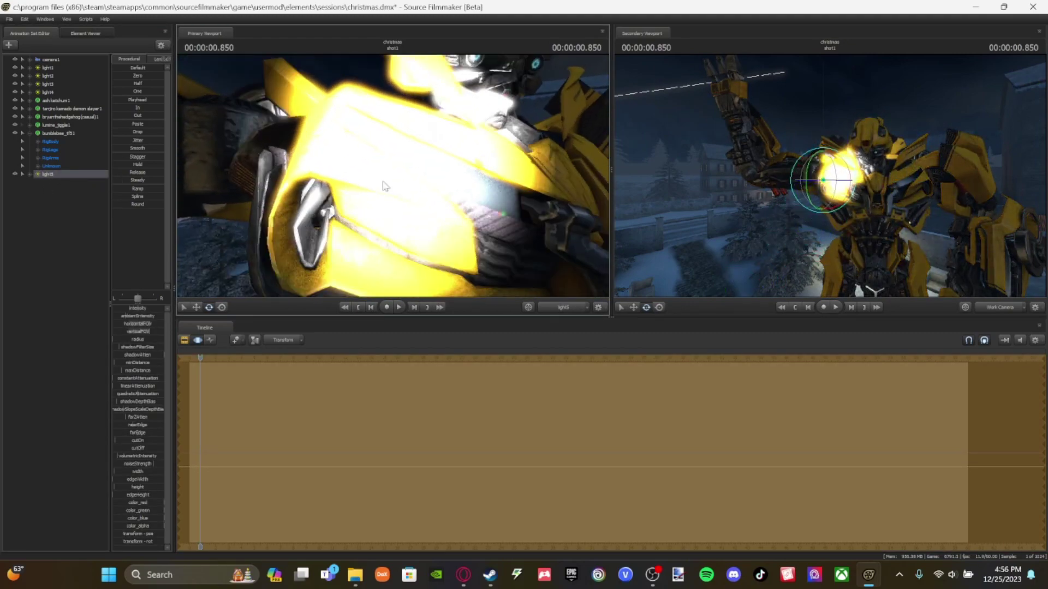
key(w)
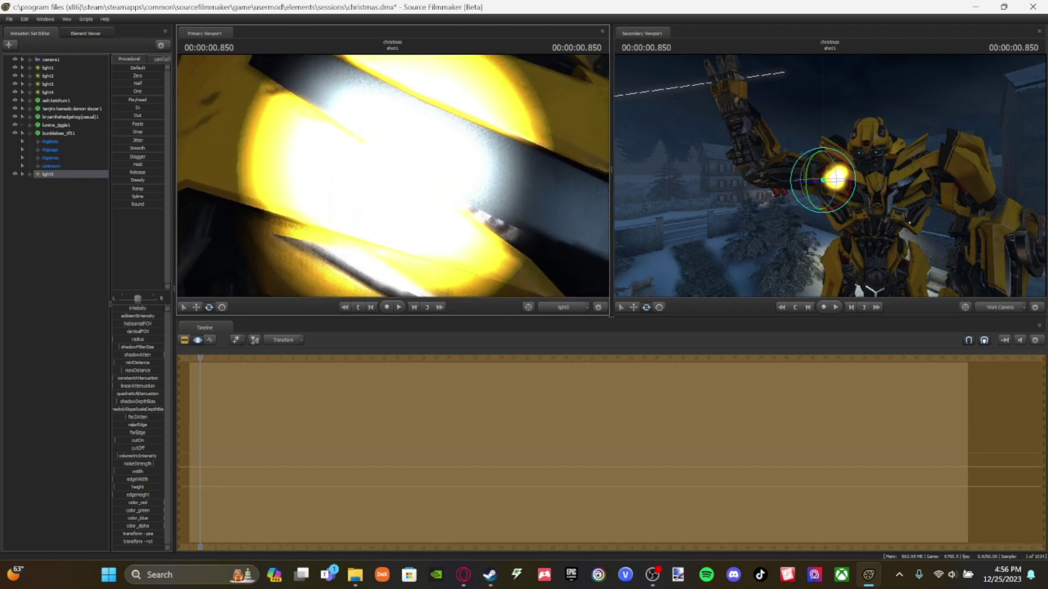
scroll(393, 176, up, 5)
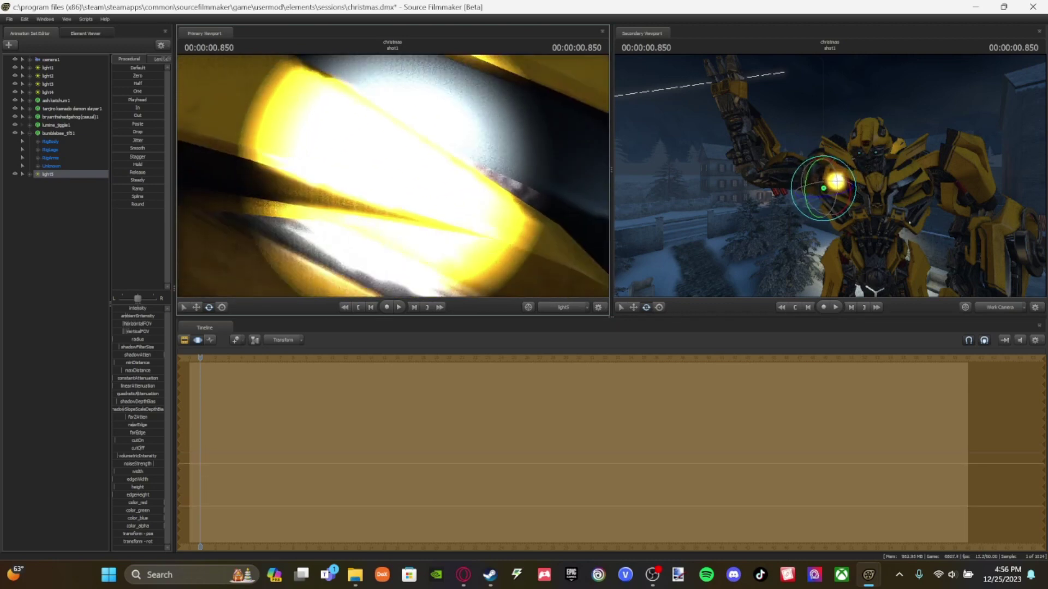
key(w)
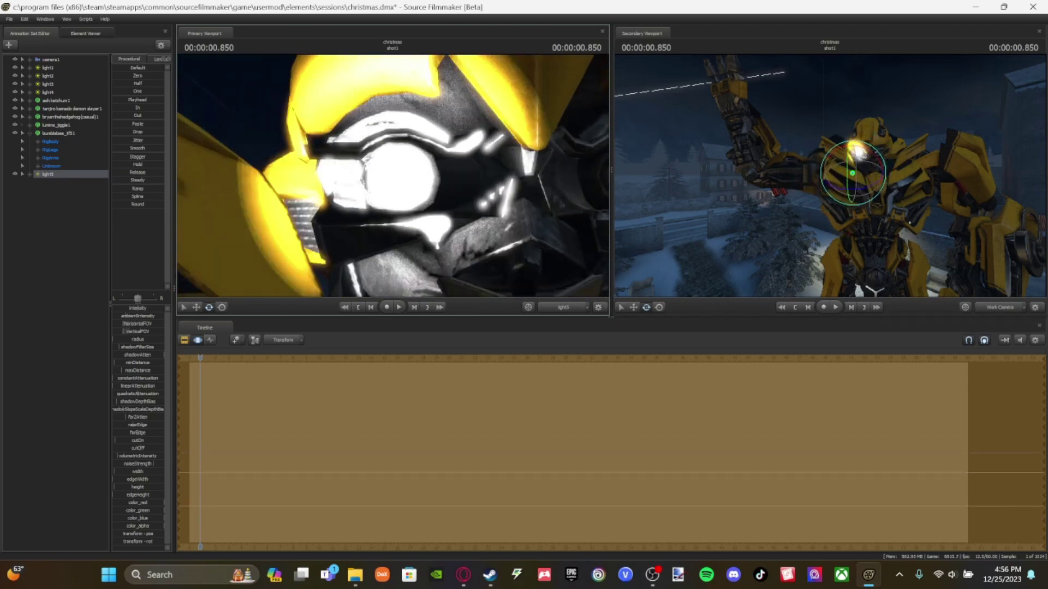
key(w)
Step: Duplicate the eye light and aim the copy at Bumblebee's left eye
right_click(86, 176)
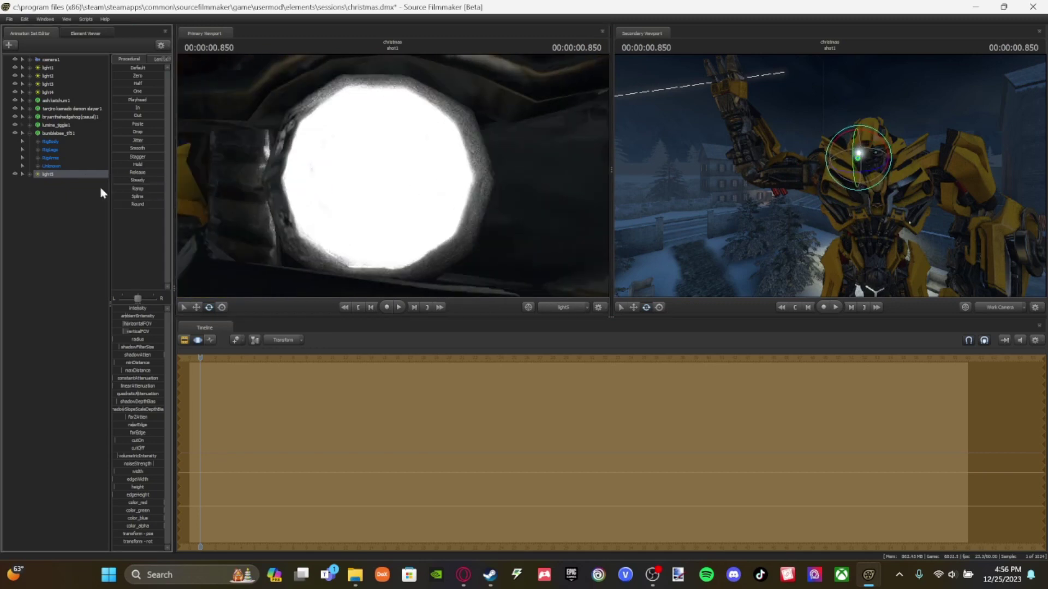
right_click(53, 192)
click(94, 236)
drag(65, 184, 367, 191)
key(d)
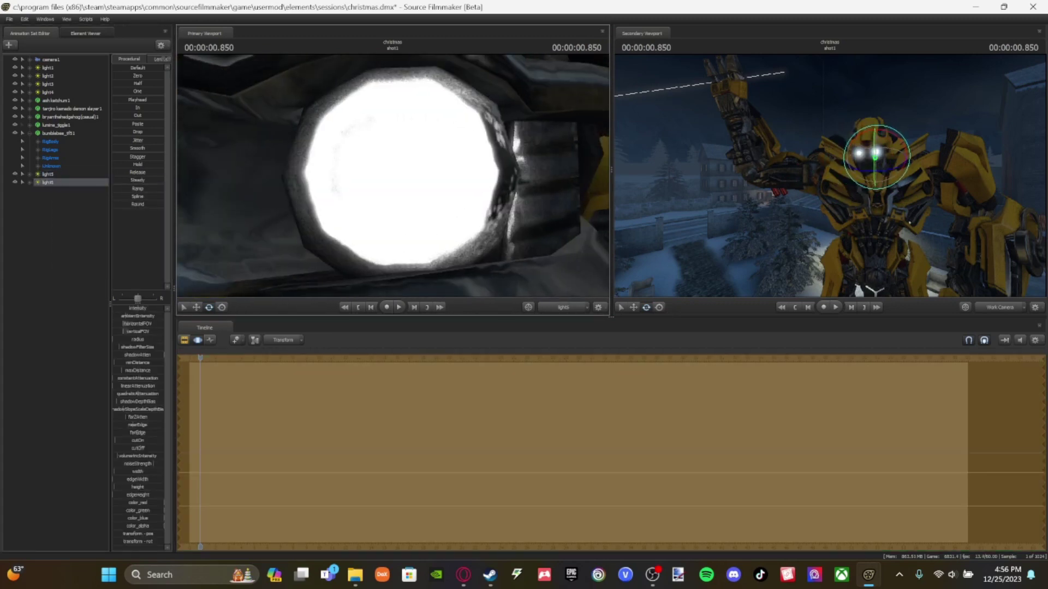
Step: Remove the red colour from both Bumblebee eye lights so they glow cyan, and return the primary viewport to camera1
click(48, 174)
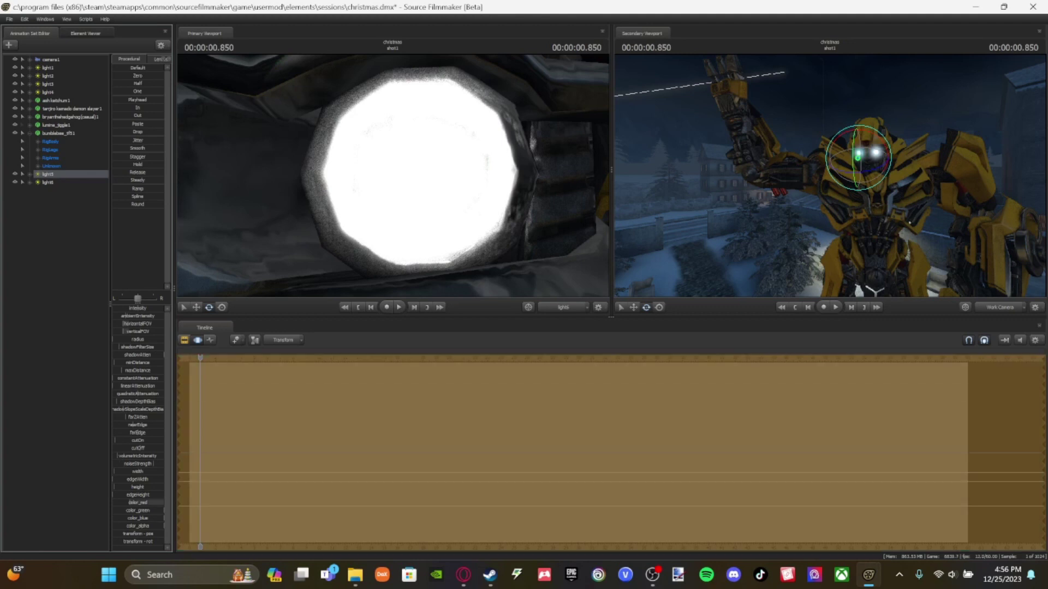
click(70, 181)
drag(157, 503, 1, 390)
click(555, 307)
click(556, 307)
click(57, 313)
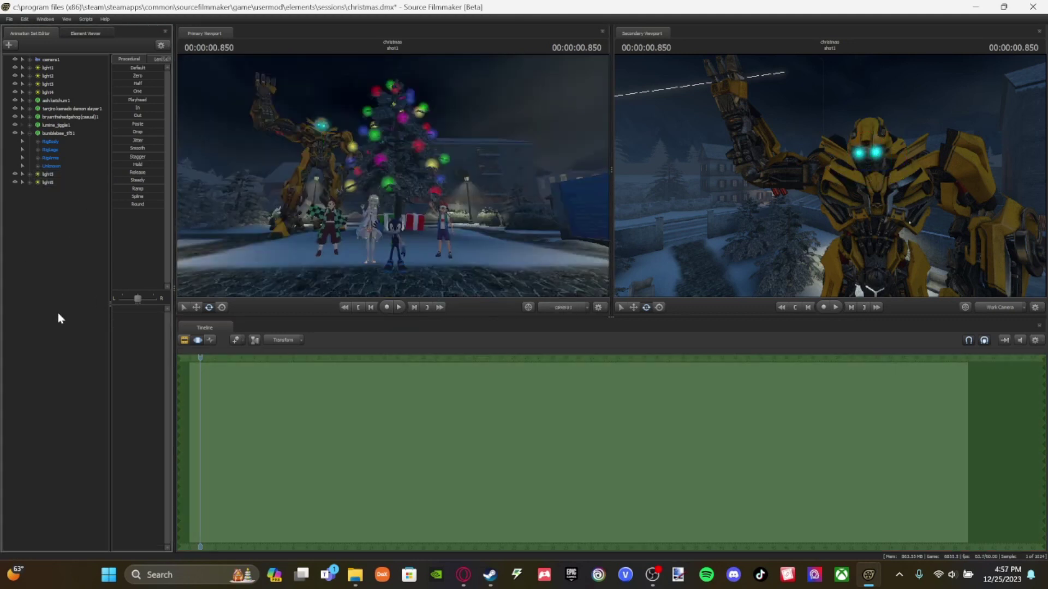
Step: Switch the viewport to unlit display and frame the area in front of Bumblebee and the tree
right_click(781, 180)
click(812, 194)
drag(811, 194, 873, 204)
key(a)
key(s)
mouse_move(829, 176)
mouse_down()
mouse_move(843, 180)
mouse_move(834, 190)
mouse_up()
Step: Filter the model list for "drift" and add the Fortnite Drift character as a new animation set
click(10, 47)
click(66, 58)
text(drift)
click(195, 307)
click(195, 311)
key(Down)
key(Up)
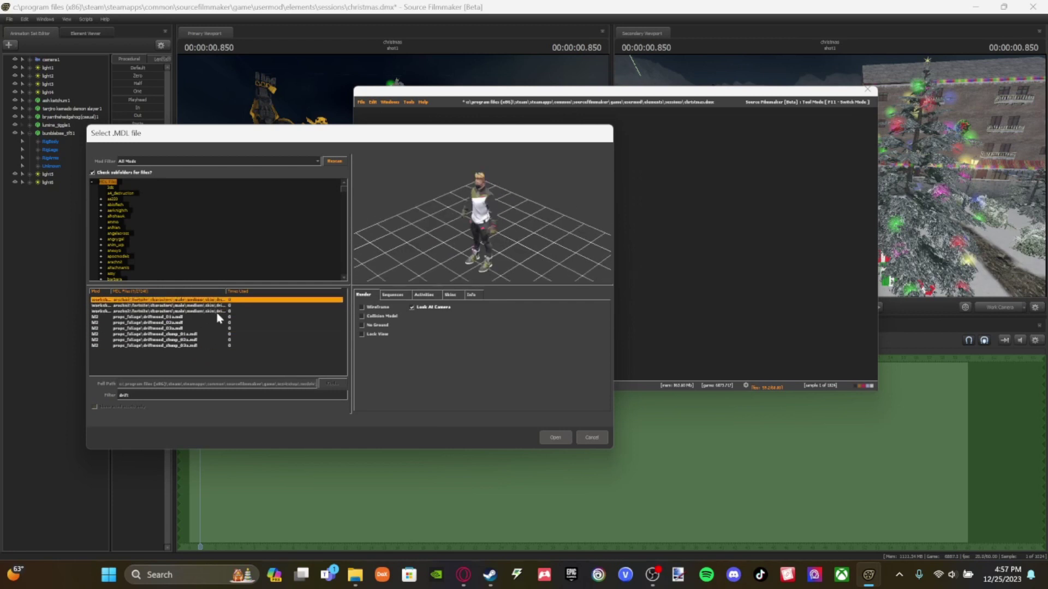
click(450, 294)
click(393, 295)
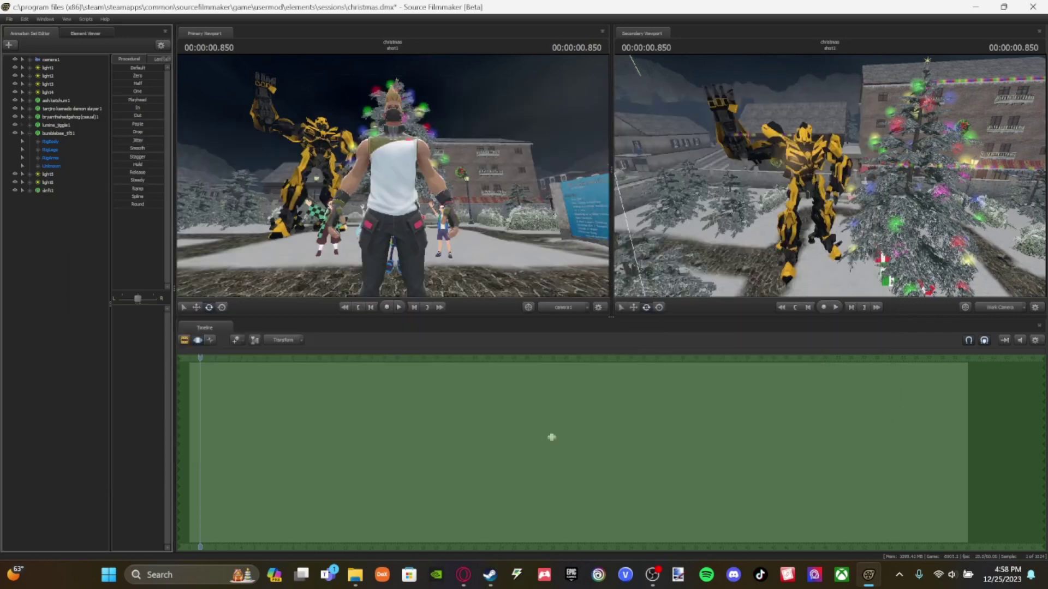
drag(871, 221, 830, 230)
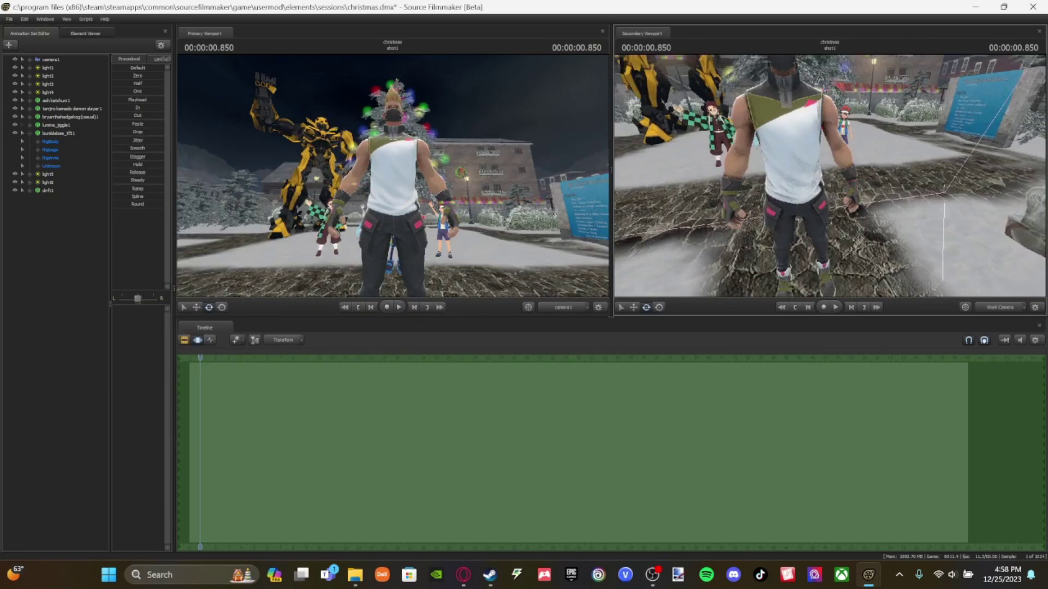
Step: Set Drift's body groups to the uncovered hair, the jacket and the long coat
right_click(47, 190)
mouse_move(142, 314)
click(216, 320)
right_click(72, 189)
mouse_move(104, 295)
mouse_move(158, 310)
click(230, 311)
right_click(55, 190)
mouse_move(99, 298)
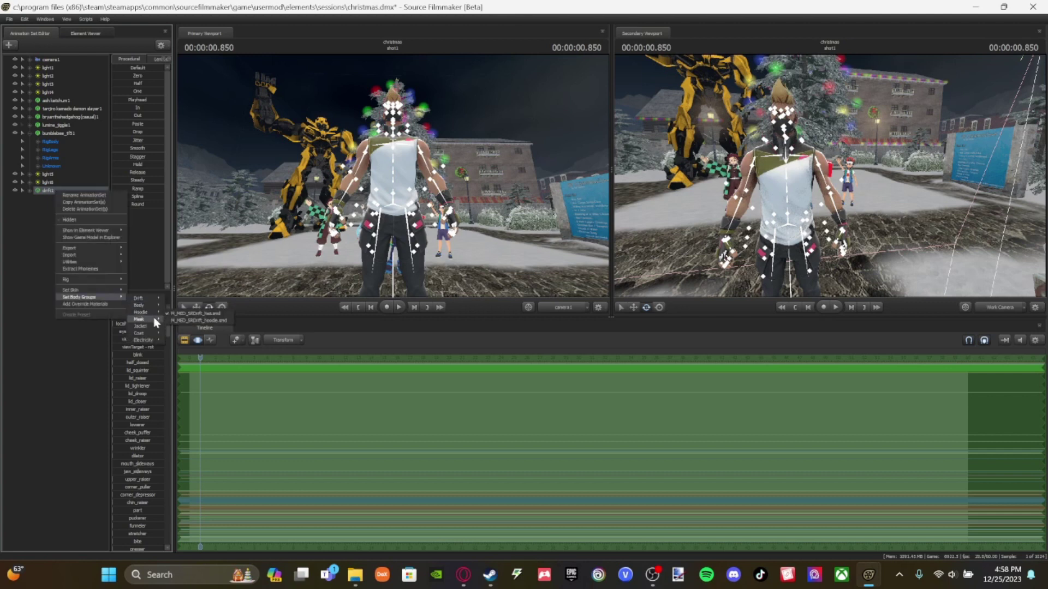
click(200, 334)
right_click(61, 193)
click(188, 344)
Step: Switch on Drift's Electricity body group
right_click(69, 193)
mouse_move(112, 300)
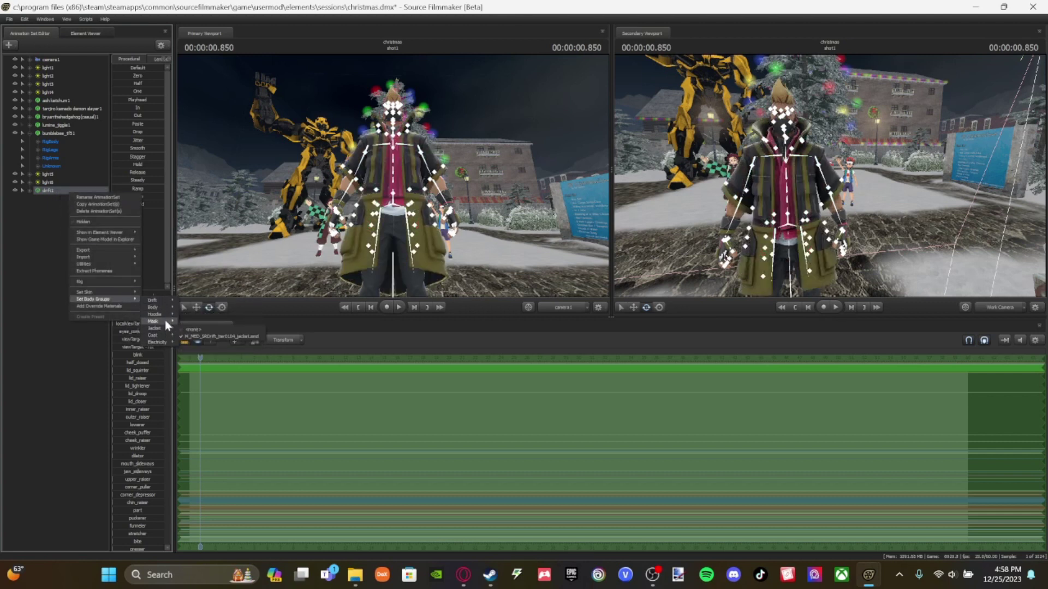
mouse_move(161, 309)
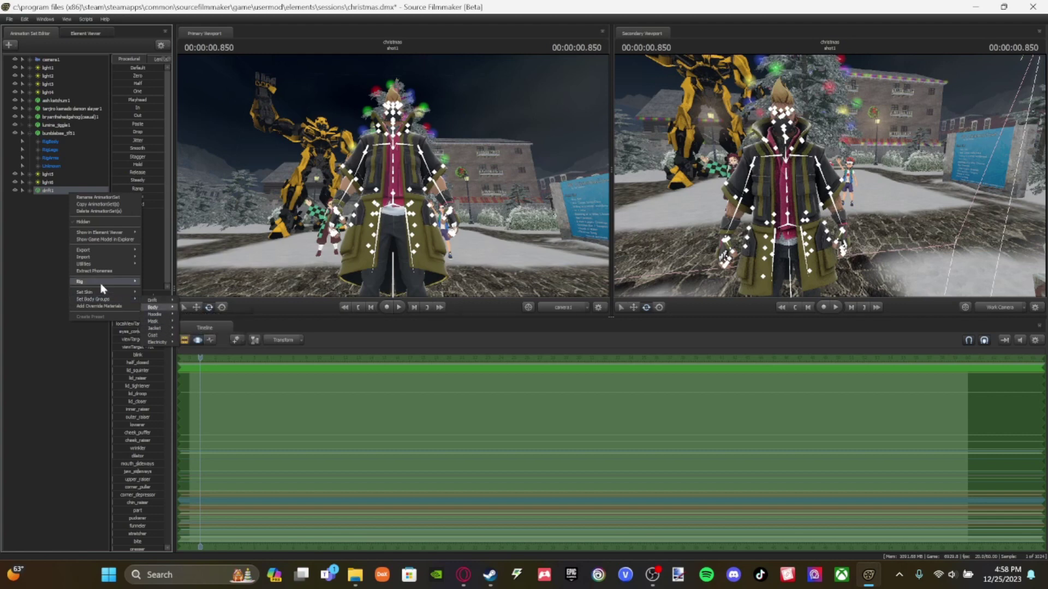
click(150, 299)
right_click(87, 193)
click(166, 336)
mouse_move(781, 219)
mouse_down()
mouse_move(873, 218)
mouse_move(797, 229)
mouse_move(829, 219)
mouse_move(830, 186)
mouse_move(780, 186)
mouse_move(783, 199)
mouse_up()
right_click(53, 192)
mouse_move(119, 300)
mouse_move(143, 344)
click(181, 353)
Step: Change Drift's skin to the dark coat variant with purple trim
right_click(51, 191)
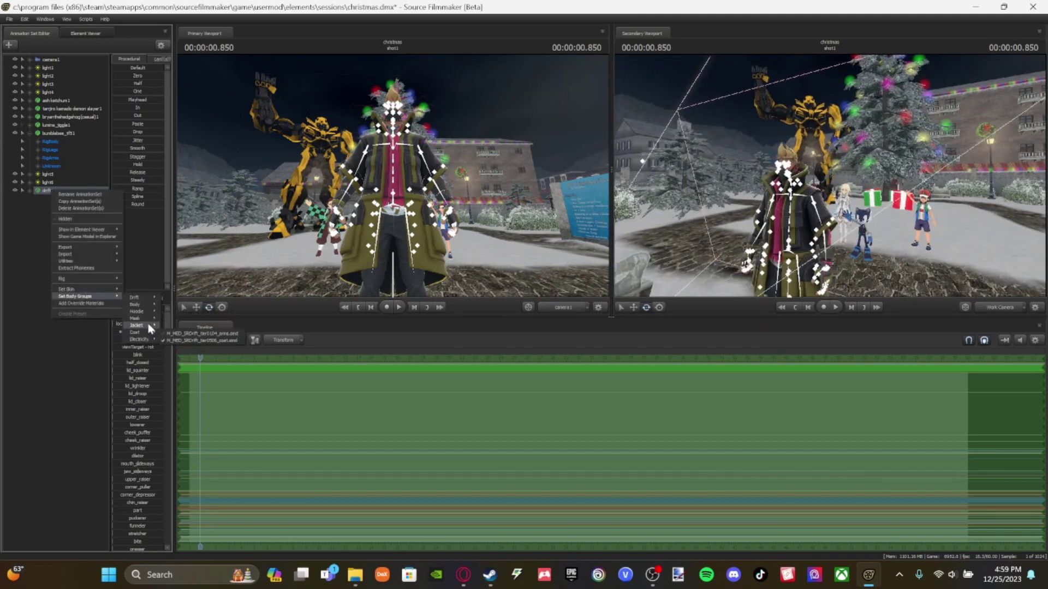
mouse_move(84, 290)
click(132, 332)
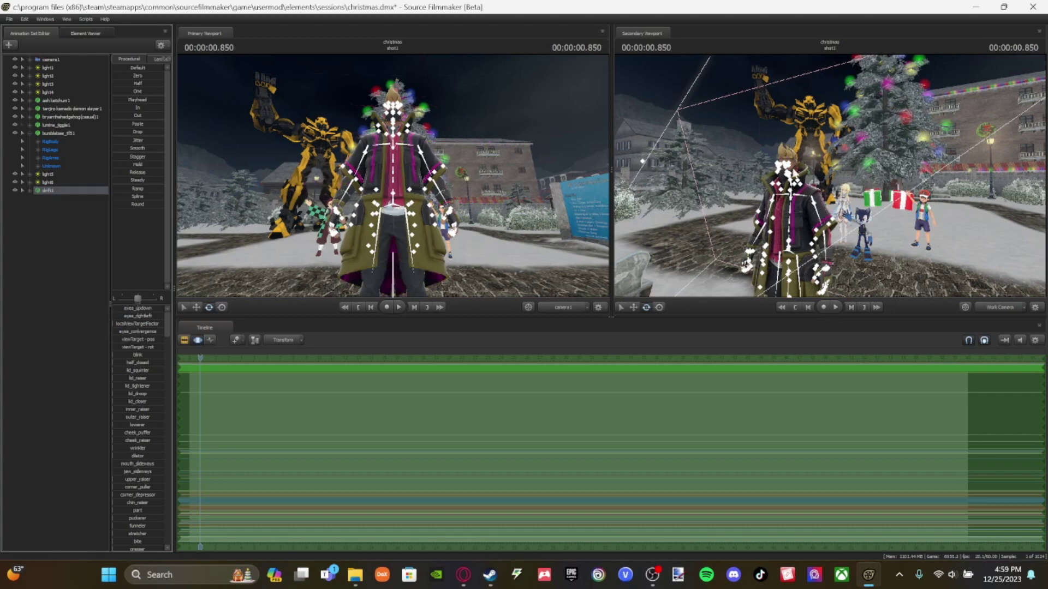
right_click(72, 195)
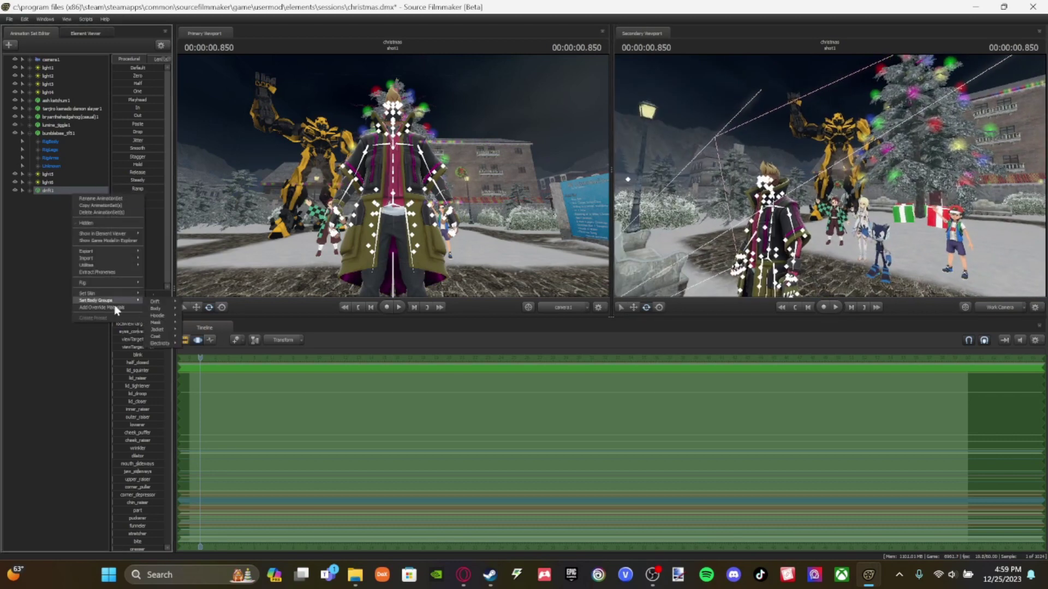
click(165, 282)
Step: Generate a rig script for Drift with Auto-Rigger using its detected bones, and apply the rig to the model
right_click(50, 191)
mouse_move(65, 279)
click(168, 584)
click(674, 505)
click(521, 321)
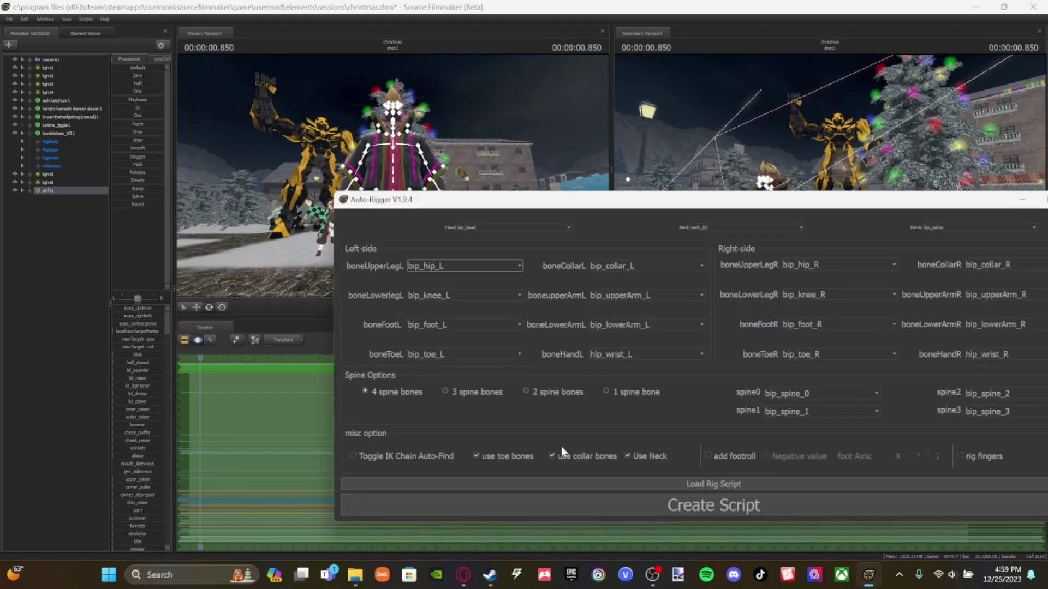
click(685, 506)
click(612, 259)
right_click(50, 191)
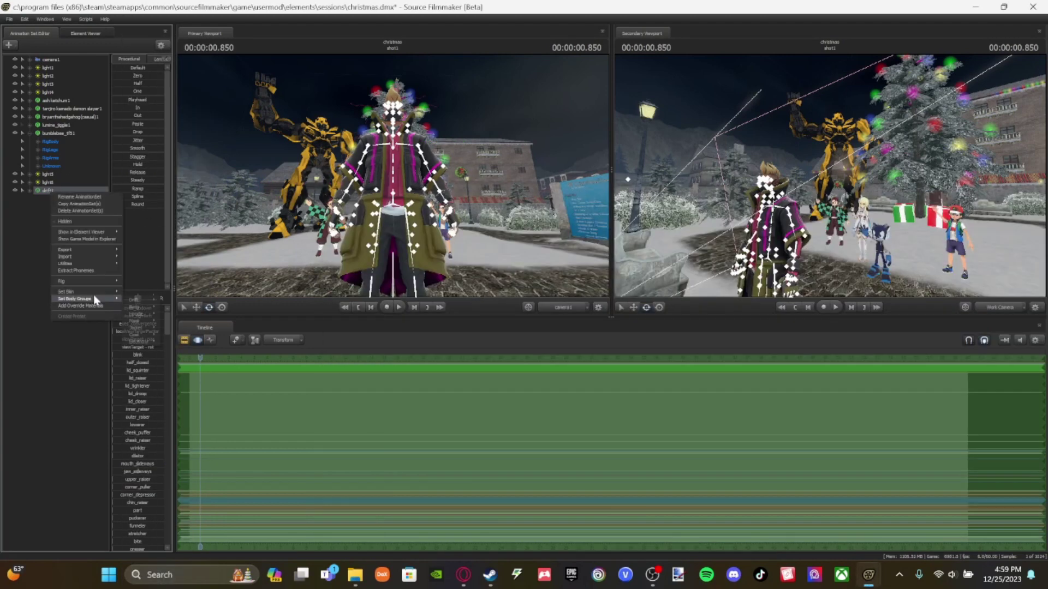
mouse_move(101, 282)
click(164, 550)
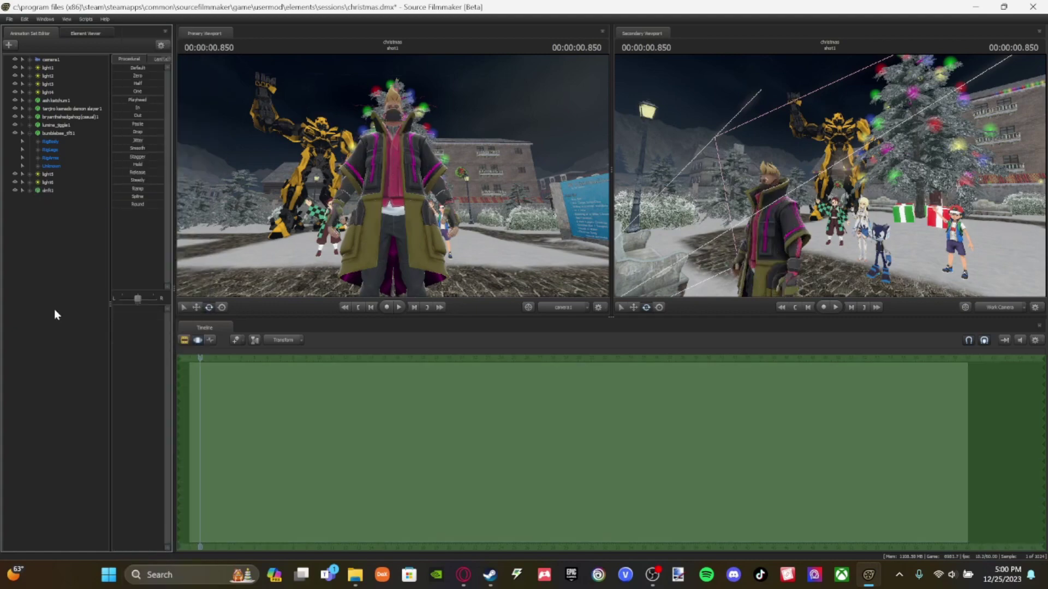
Step: Turn off Drift's Electricity body group to remove the pink sparks around the neck
key(w)
drag(830, 175, 797, 174)
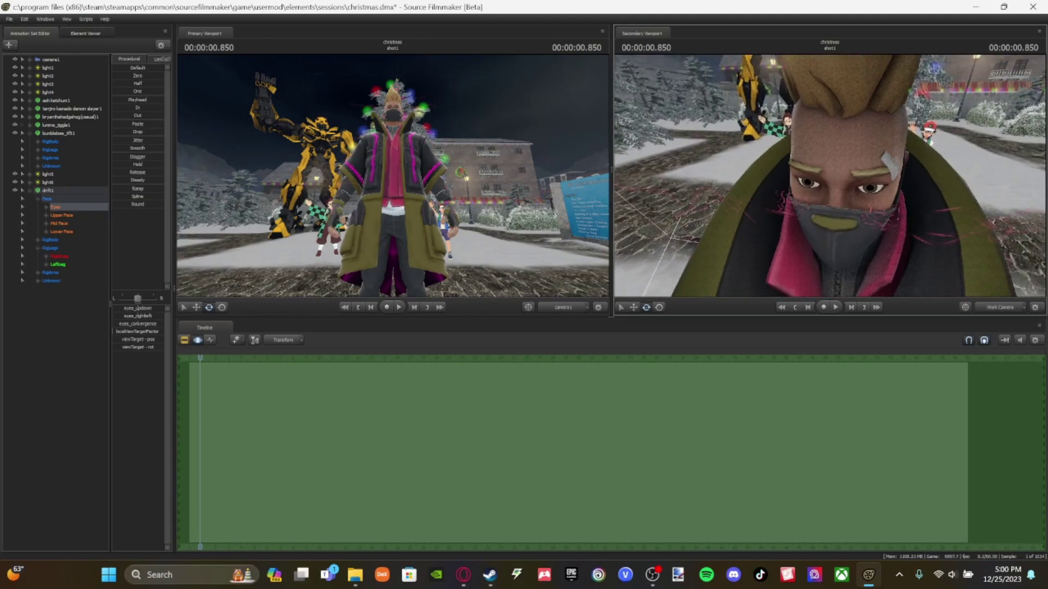
right_click(46, 191)
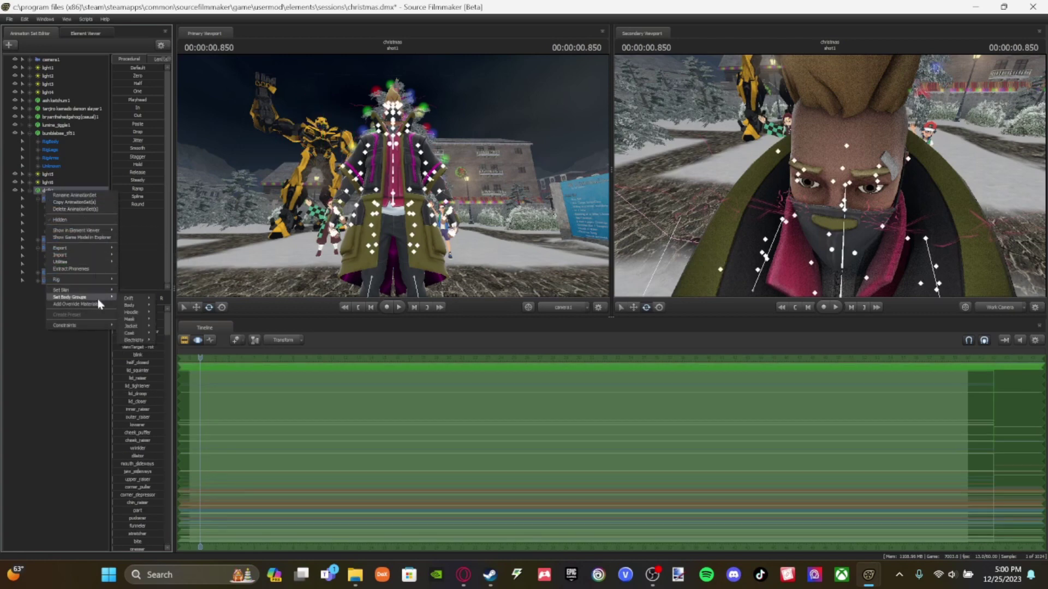
click(178, 344)
click(55, 334)
Step: Expand Drift's control groups and select the Eyes controls under Face
click(30, 191)
click(51, 191)
click(28, 191)
click(56, 215)
click(55, 207)
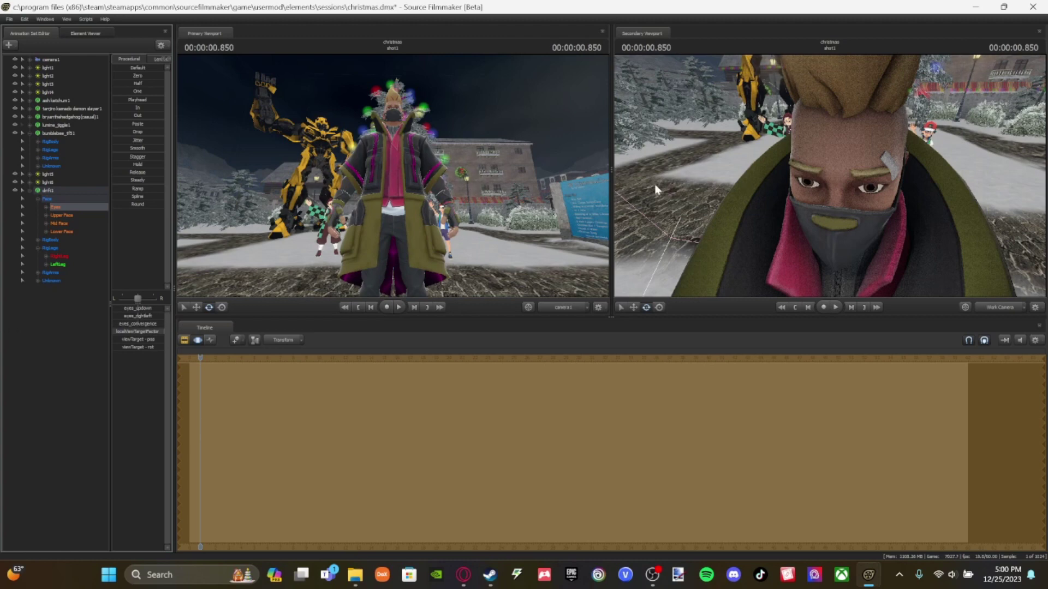
Step: Move the whole Drift model back into the group, between the hedgehog and Ash in front of the tree
click(48, 191)
drag(829, 176, 808, 191)
click(633, 307)
drag(716, 272, 791, 157)
drag(895, 214, 835, 174)
drag(814, 123, 873, 235)
click(209, 307)
drag(434, 268, 433, 272)
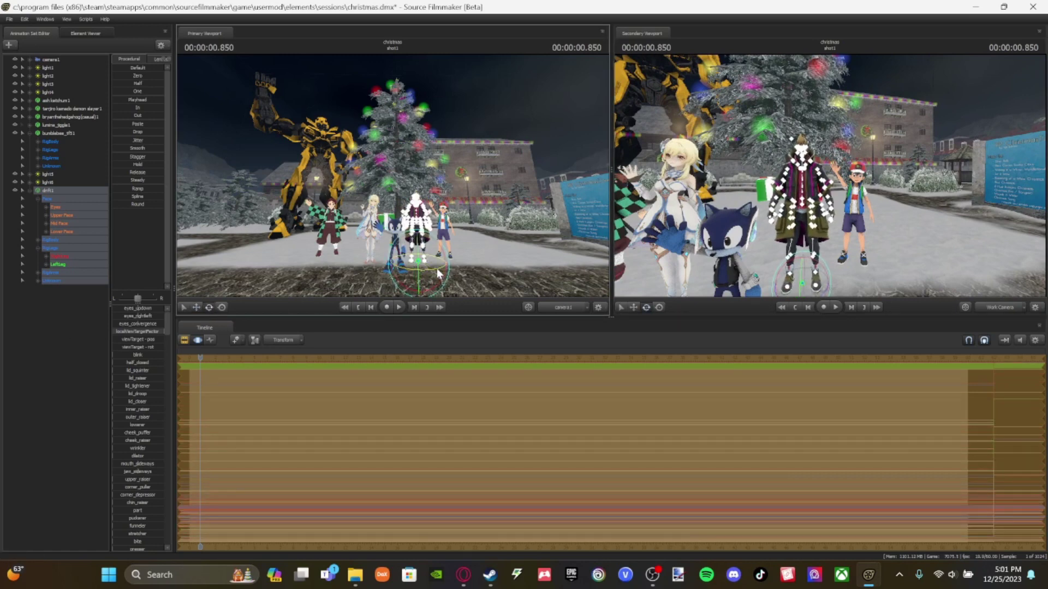
Step: Collapse Drift's face group, expand the right arm rig controls and select rig_hand_R
click(38, 200)
click(38, 216)
click(49, 223)
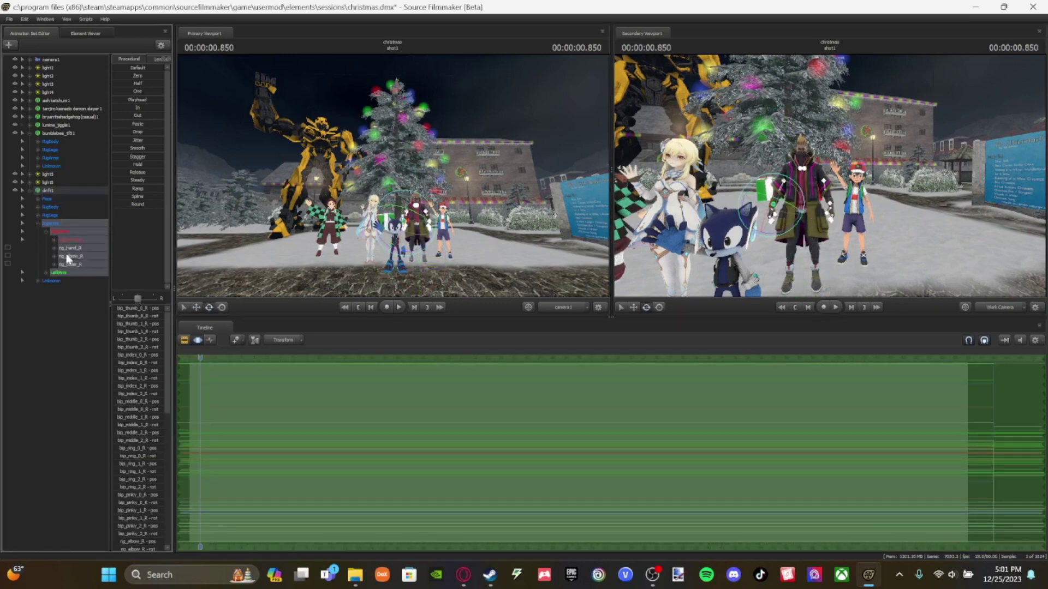
click(69, 249)
key(w)
drag(924, 216, 898, 222)
Step: Try to raise Drift's right hand with rig_hand_R
key(w)
drag(773, 201, 802, 99)
key(ctrl+z)
key(ctrl+z)
Step: Raise Drift's right arm out to the side at head height with the right hand rig control
drag(766, 233, 758, 249)
key(d)
drag(754, 204, 704, 93)
key(a)
key(d)
Step: Look through Drift's Unknown bone group and the raised right hand for the wrist bones
click(38, 280)
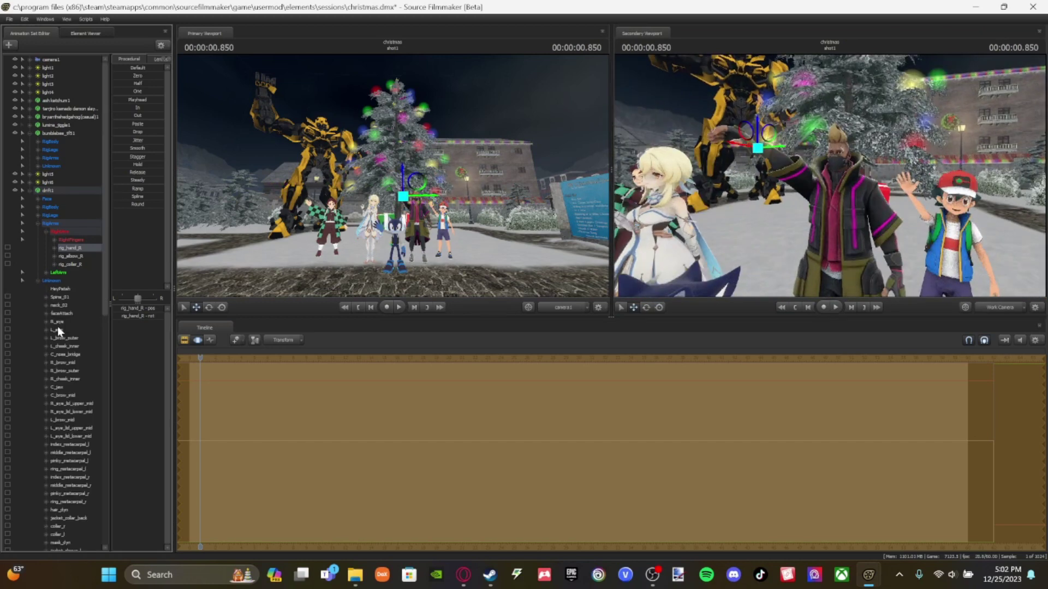
scroll(58, 328, down, 12)
scroll(57, 326, up, 1)
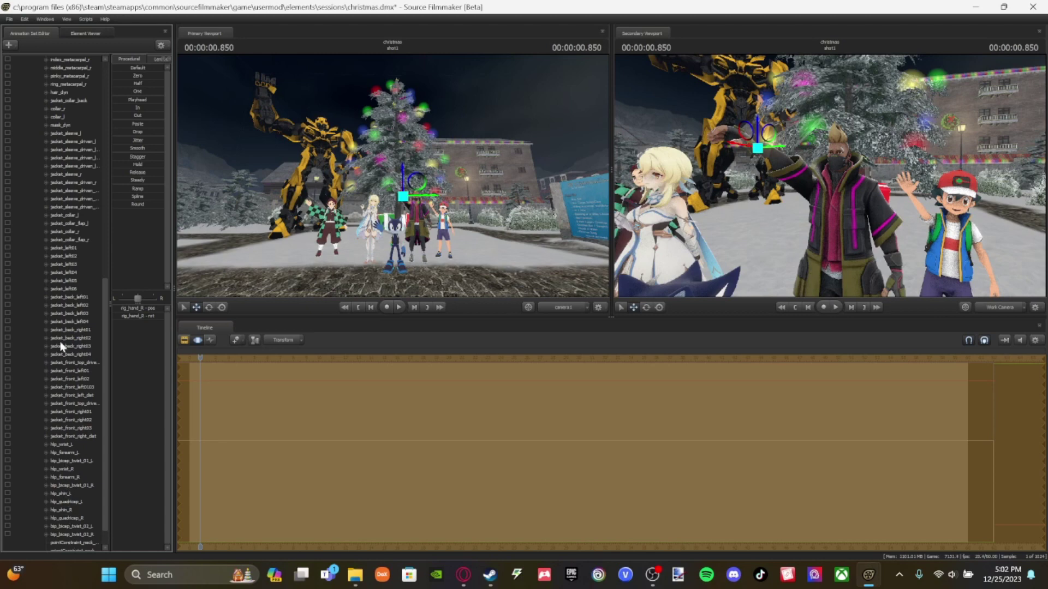
scroll(79, 479, down, 1)
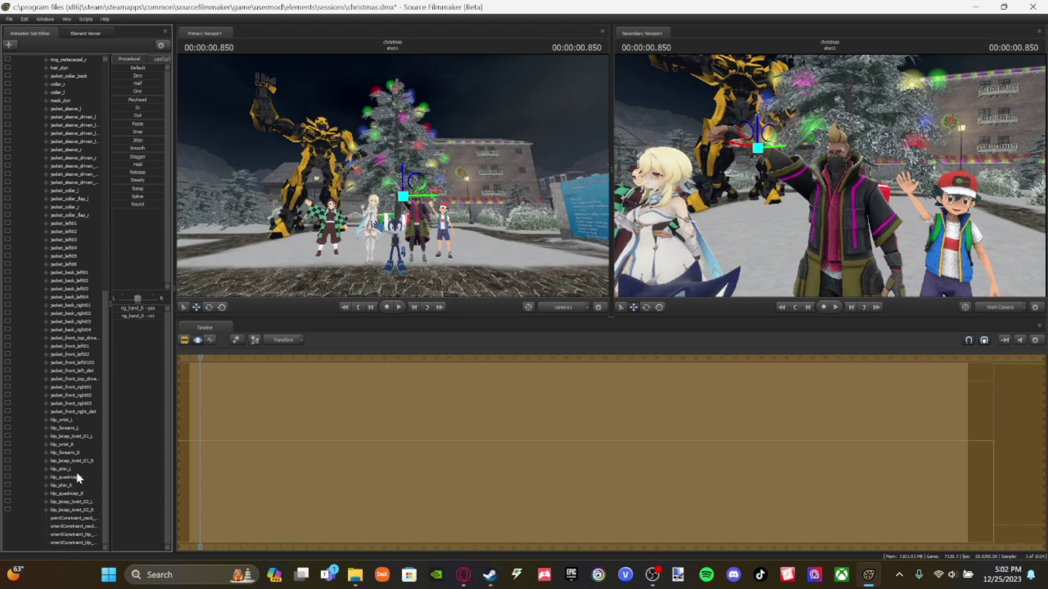
scroll(77, 475, up, 11)
key(w)
drag(853, 184, 830, 176)
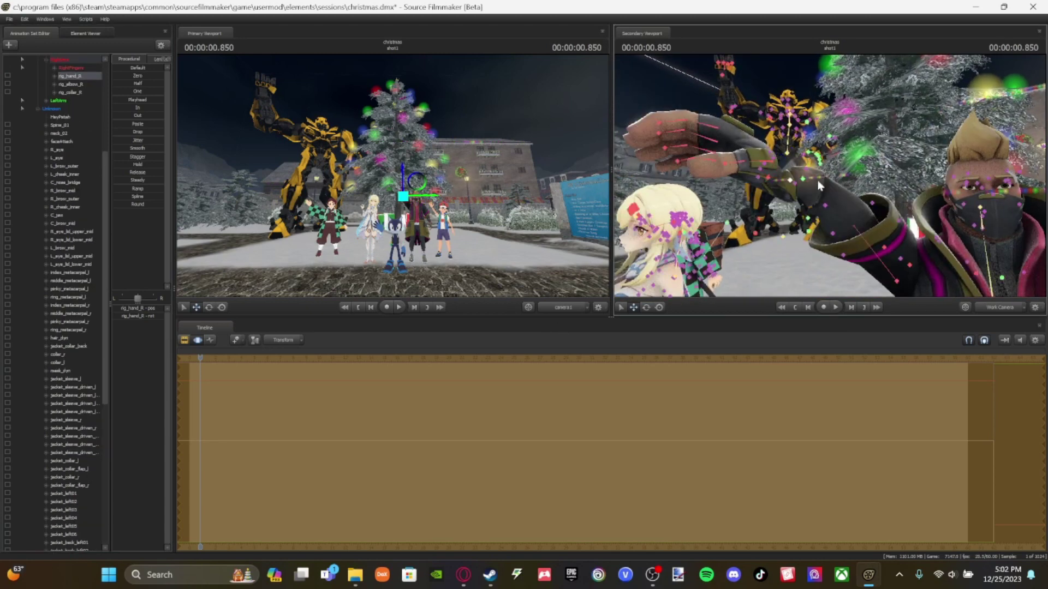
Step: Try to rotate Drift's right wrist helper bone, hlp_wrist_R
click(814, 187)
drag(820, 189, 826, 176)
drag(786, 220, 786, 221)
key(ctrl+z)
drag(825, 192, 876, 212)
key(a)
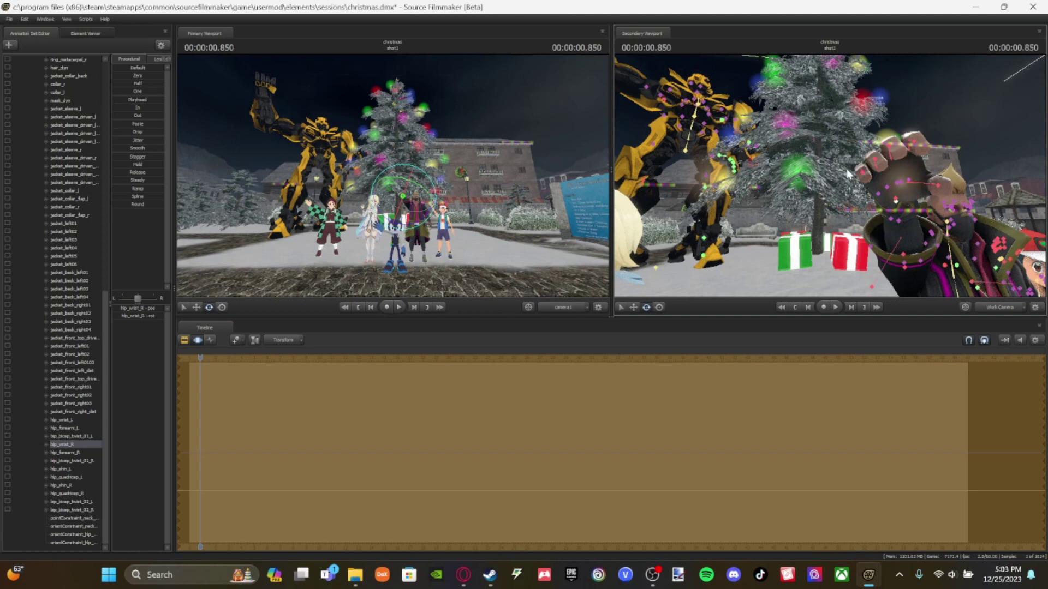
key(ctrl+z)
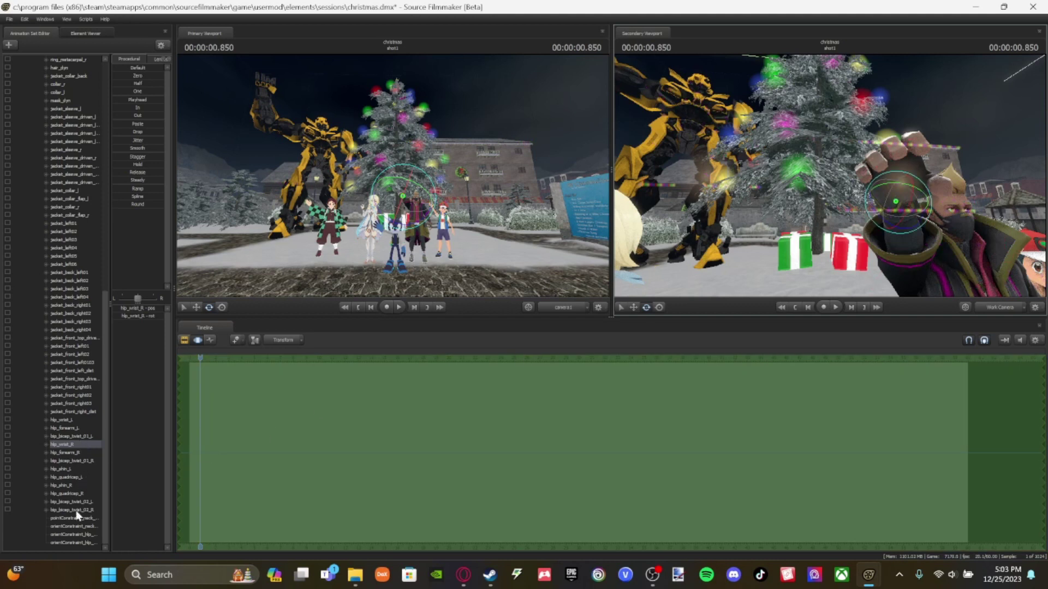
Step: Collapse the Unknown bone group and lower Drift's right hand beside the coat with rig_hand_R
scroll(2, 290, up, 15)
click(38, 207)
click(69, 248)
drag(907, 201, 800, 223)
key(w)
key(e)
drag(808, 218, 846, 241)
key(w)
mouse_move(770, 217)
mouse_down()
mouse_move(756, 171)
mouse_move(786, 224)
mouse_up()
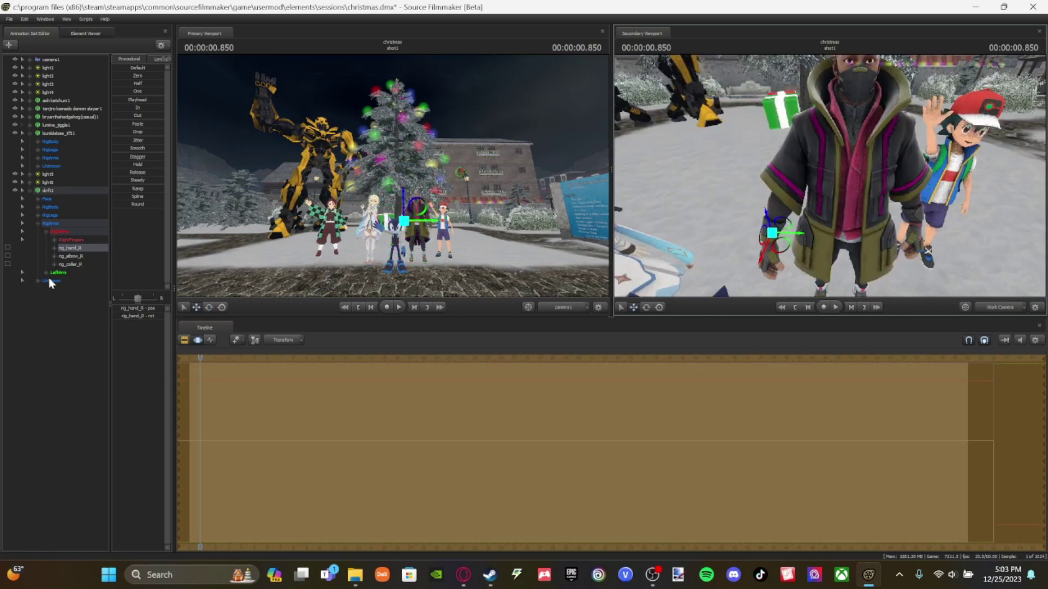
Step: Try to rotate Drift's right forearm helper bone, hlp_forearm_R, from the Unknown group
double_click(48, 279)
scroll(66, 332, down, 3)
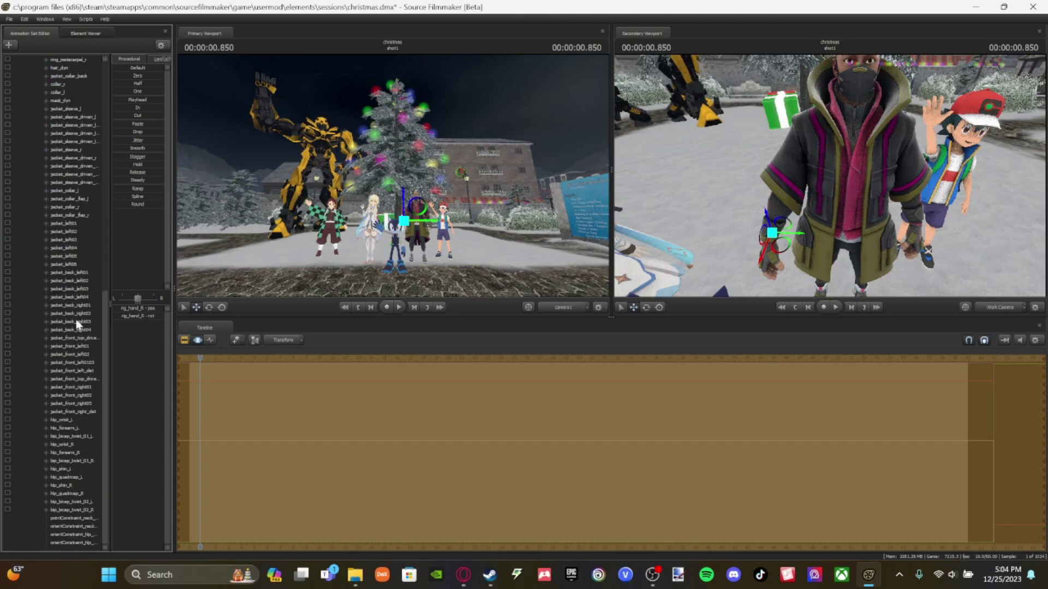
click(70, 436)
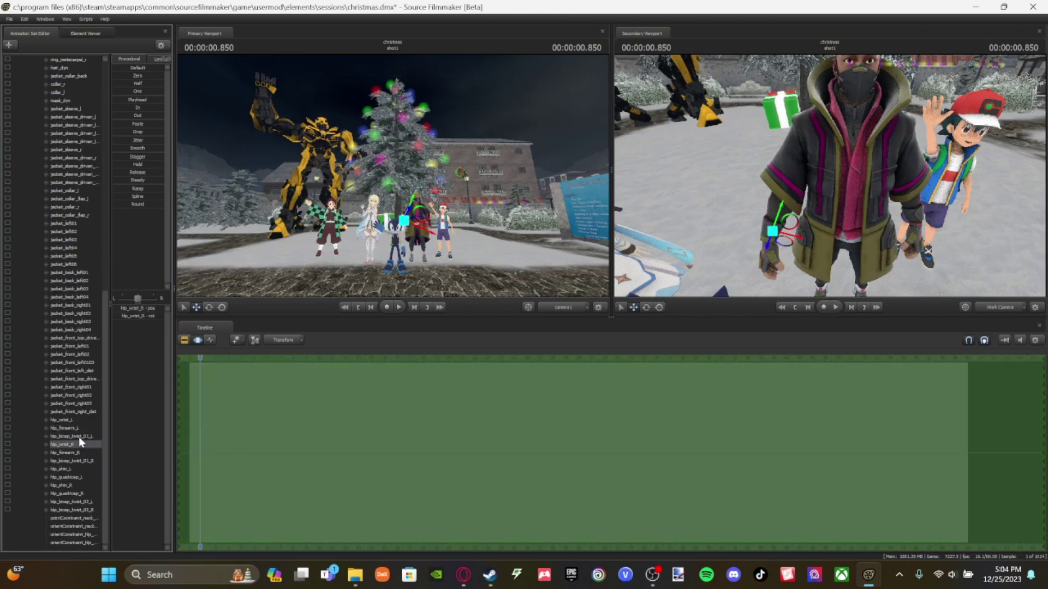
click(77, 453)
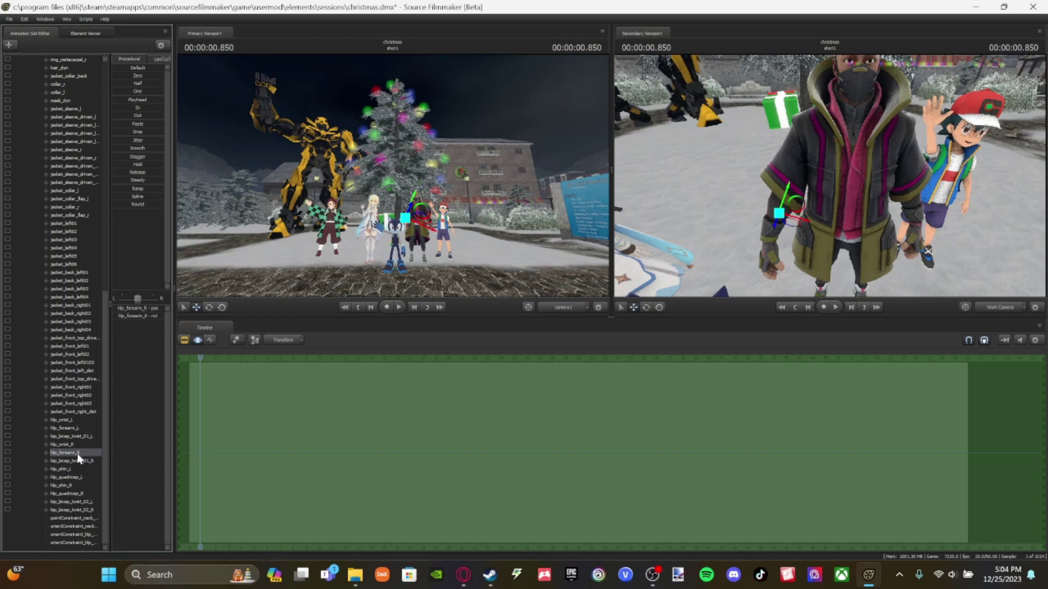
click(646, 307)
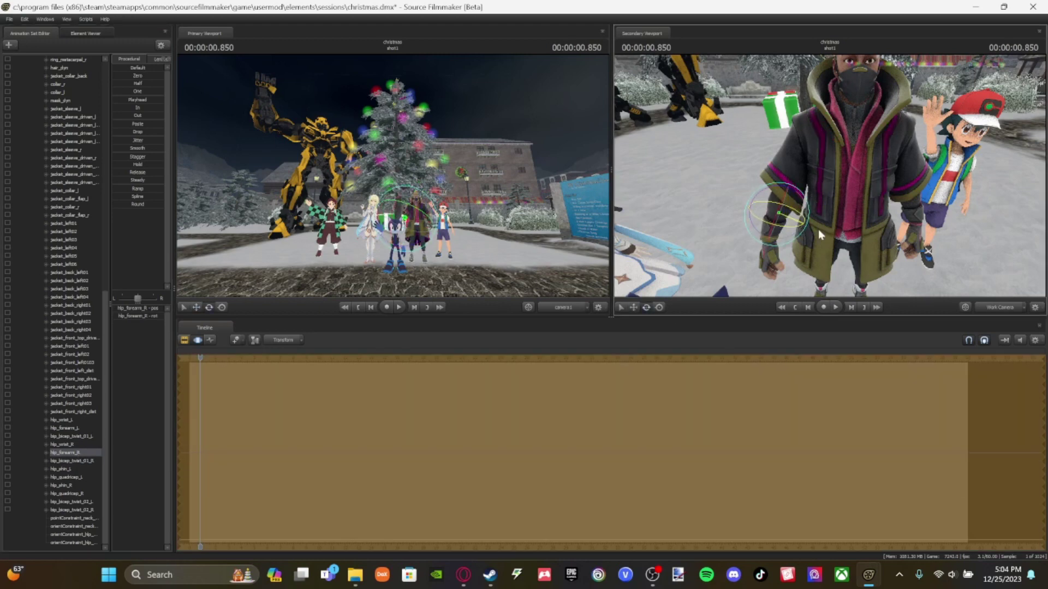
drag(829, 176, 873, 164)
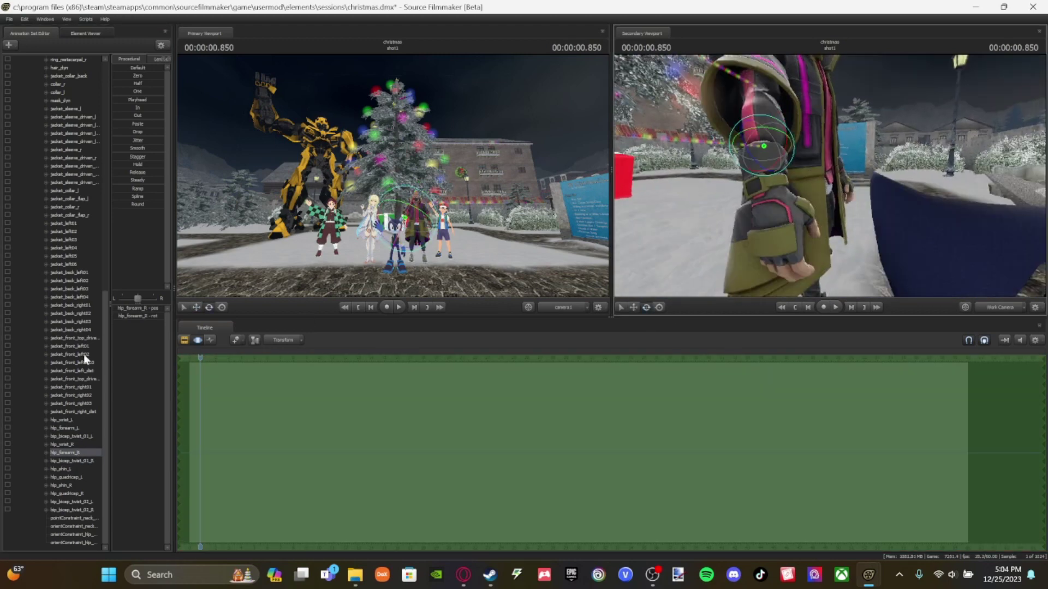
Step: Examine Drift's right hand up close against the rig_hand_R, right finger and Unknown group helper bones
scroll(77, 327, up, 15)
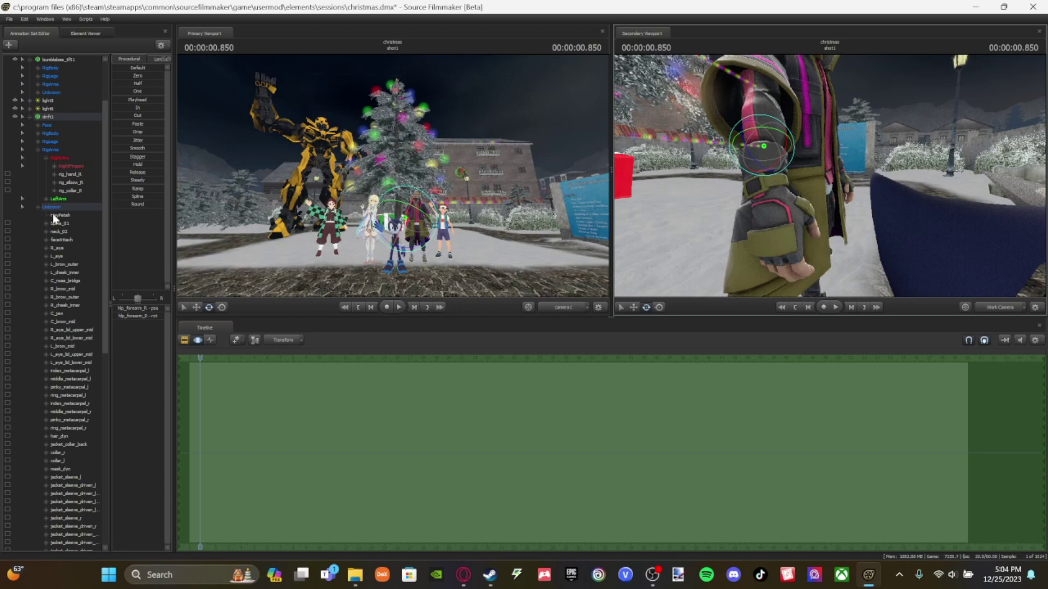
click(70, 174)
drag(754, 191, 880, 212)
click(68, 117)
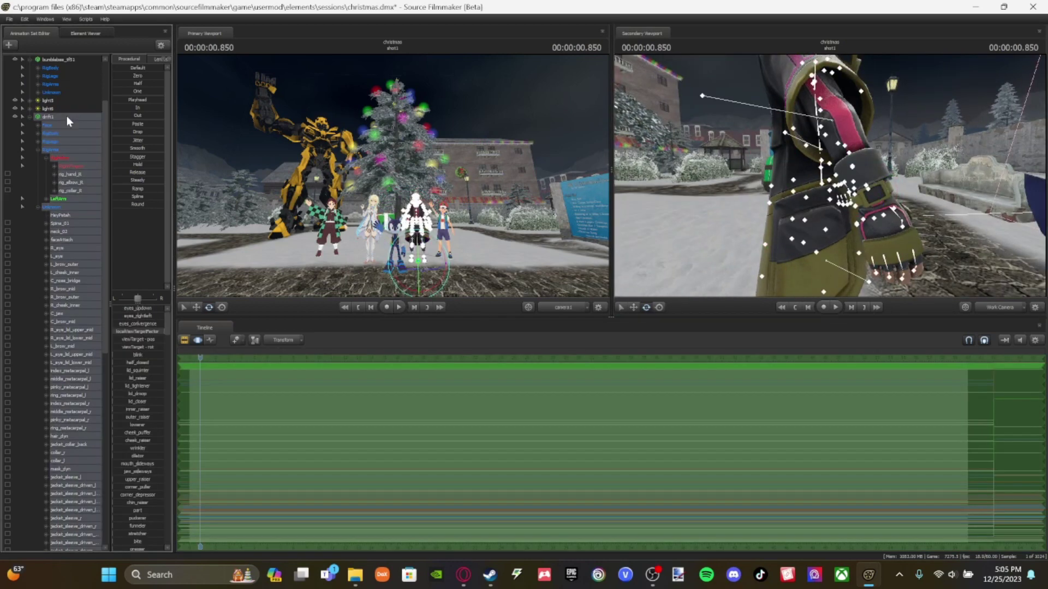
click(77, 191)
click(65, 166)
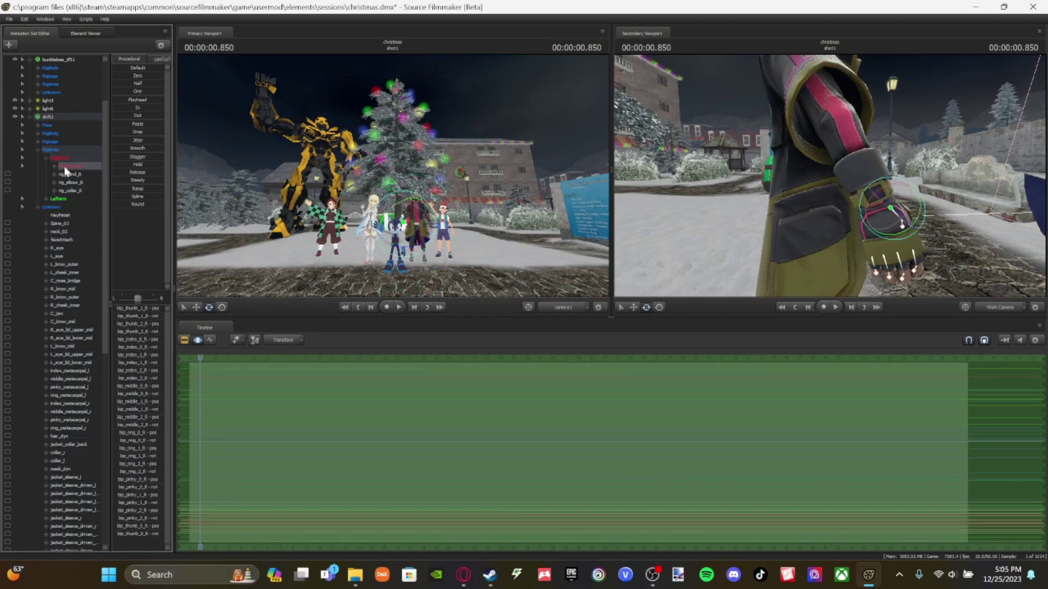
scroll(50, 200, down, 15)
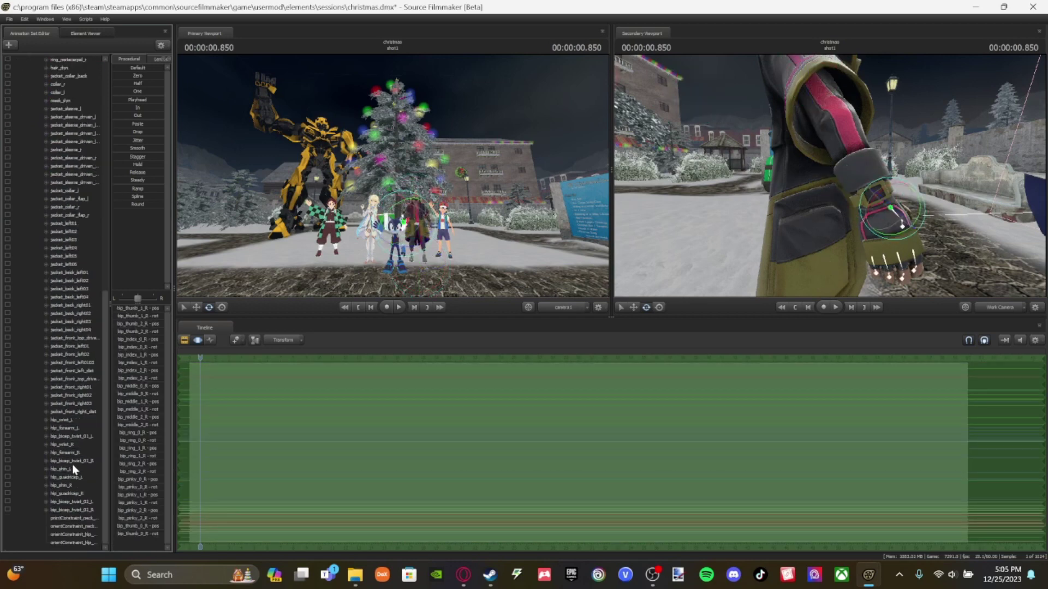
click(72, 468)
Step: Detach the current rig from the Drift animation set
scroll(57, 398, up, 6)
scroll(57, 401, up, 10)
right_click(55, 166)
mouse_move(99, 255)
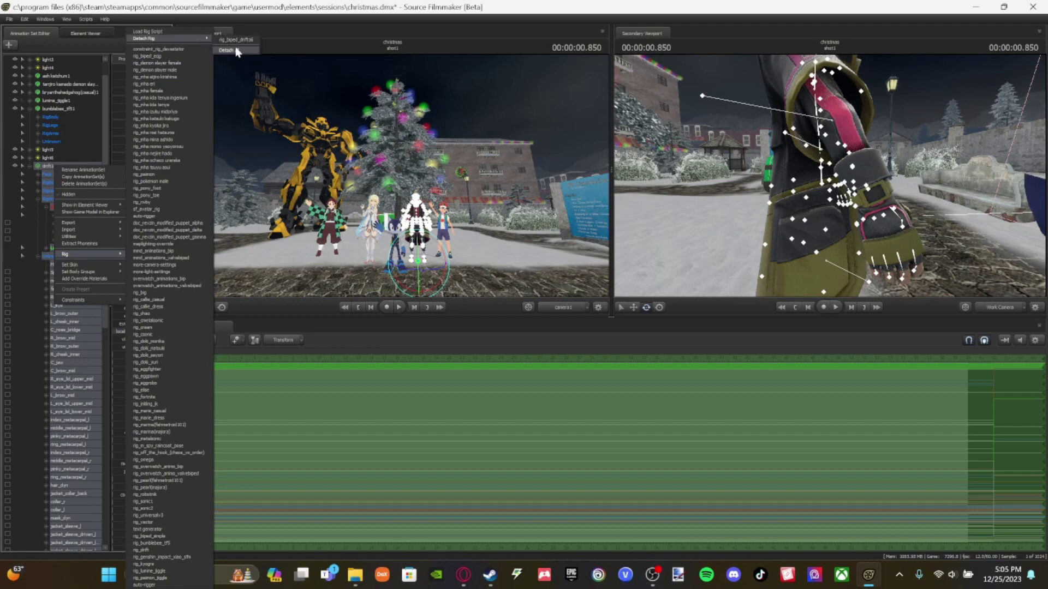
click(236, 50)
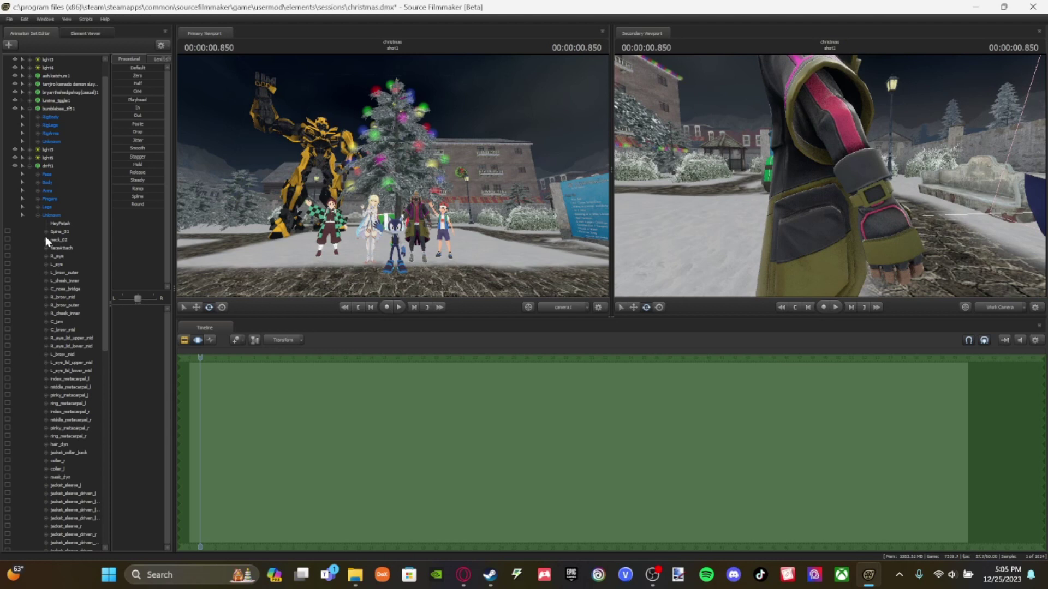
Step: Try to swing Drift's right arm outward by rotating bip_upperArm_R in the Arms group
scroll(50, 299, down, 7)
scroll(50, 299, up, 5)
ctrl+click(870, 209)
drag(884, 201, 903, 105)
click(67, 142)
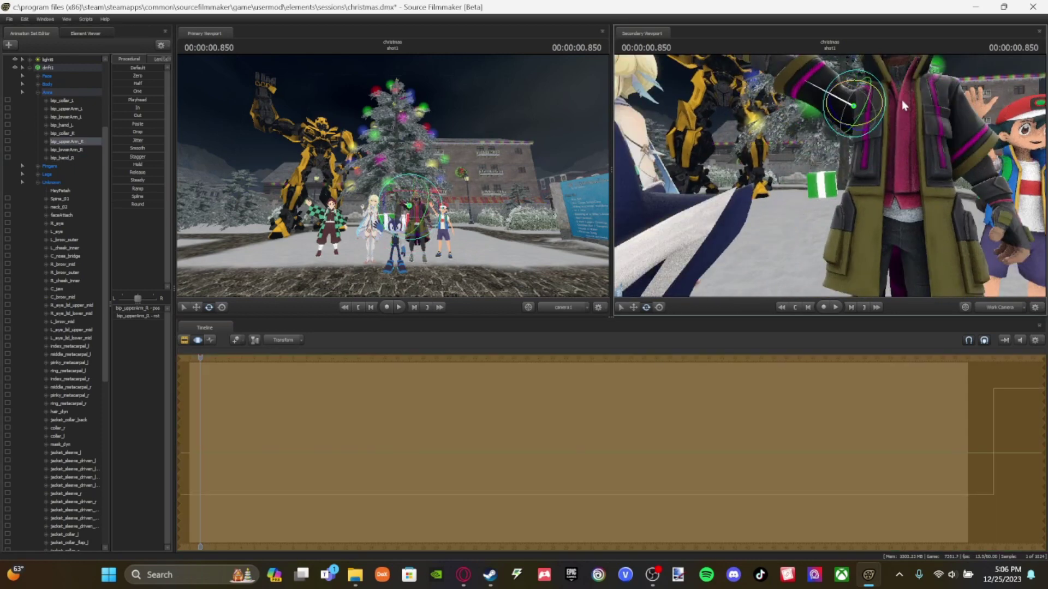
Step: Try applying the rig_drift script to Drift and rotating the right hand with rig_hand_R
click(48, 68)
right_click(74, 68)
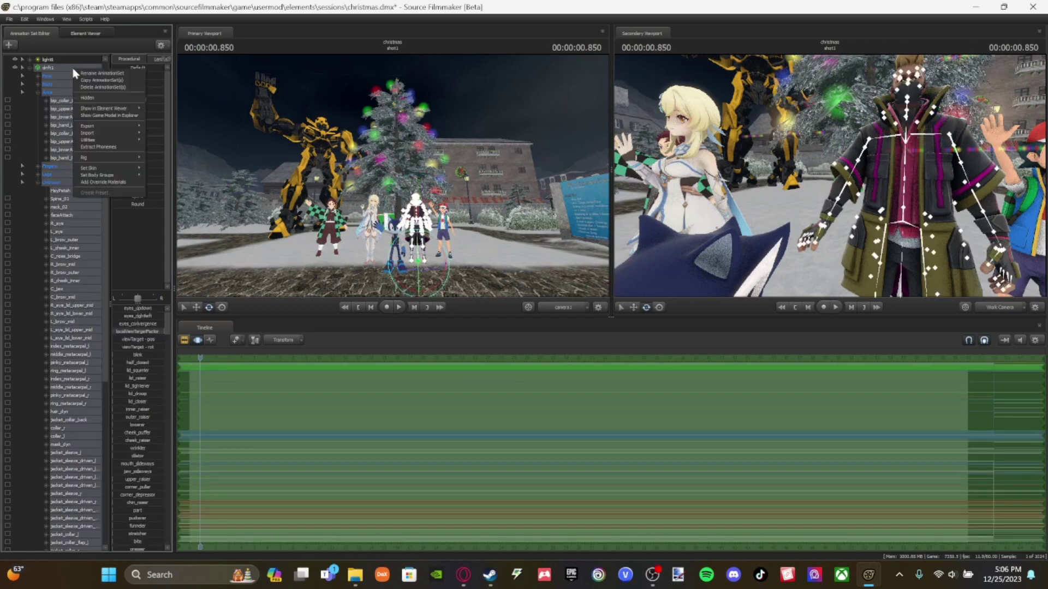
mouse_move(131, 157)
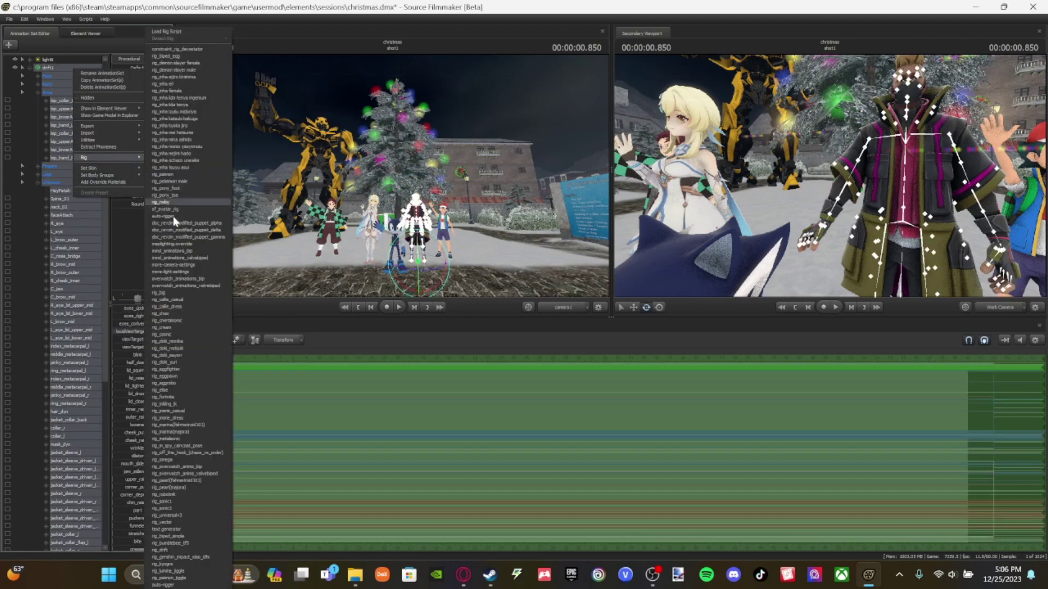
click(178, 552)
click(38, 101)
click(46, 109)
click(70, 125)
mouse_move(830, 244)
mouse_down()
mouse_move(835, 251)
mouse_move(844, 234)
mouse_up()
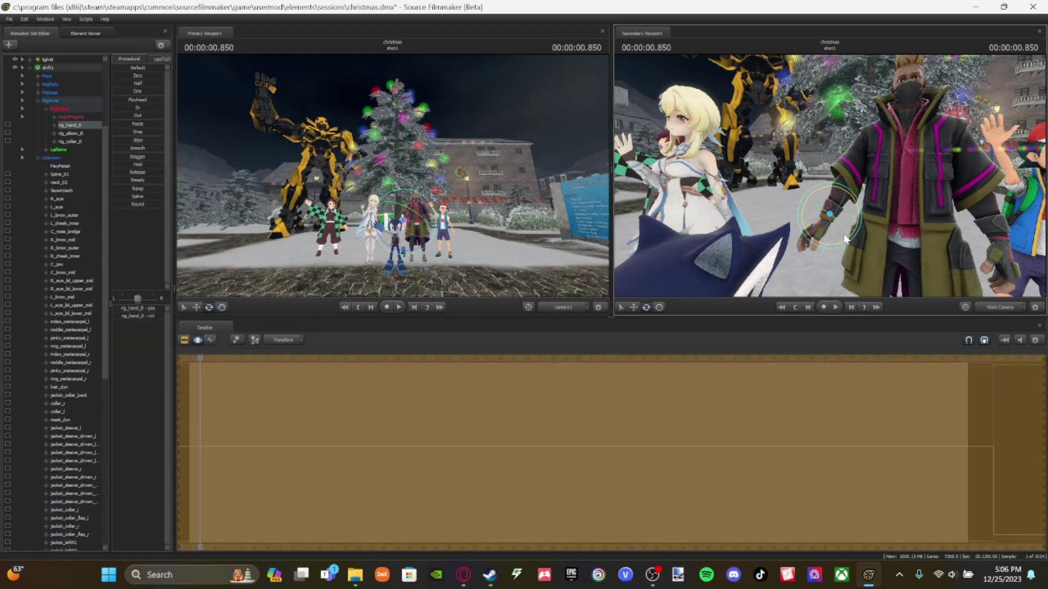
click(844, 239)
Step: Undo the rig_hand_R rotation and the rig_drift application on Drift
scroll(71, 227, down, 5)
scroll(71, 227, down, 1)
scroll(59, 235, down, 7)
key(ctrl+z)
key(ctrl+z)
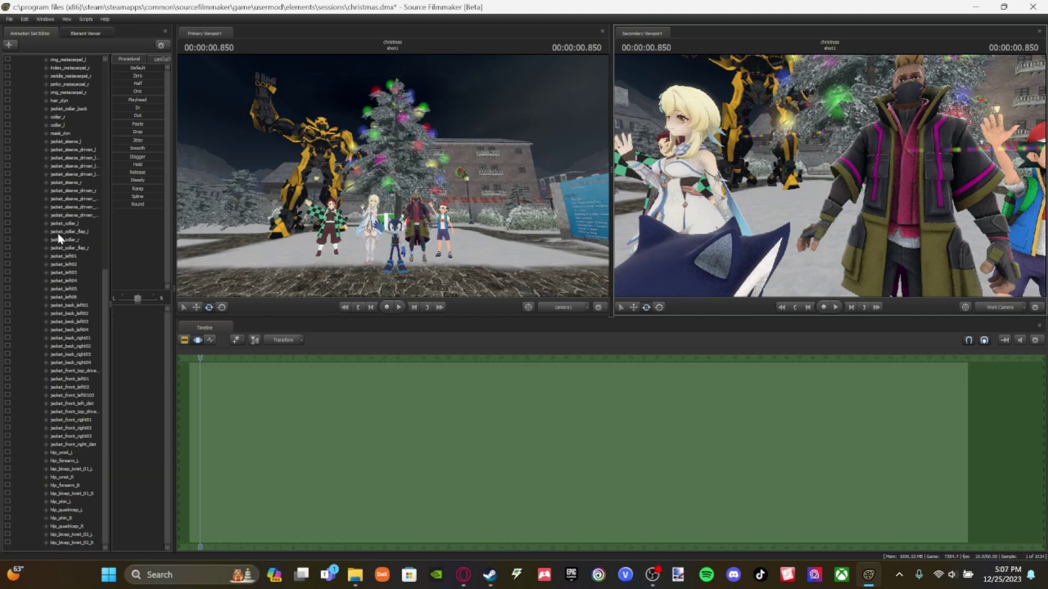
scroll(59, 235, up, 14)
Step: Try raising Drift's right arm with bip_upperArm_R alone, and undo the rotations
click(36, 191)
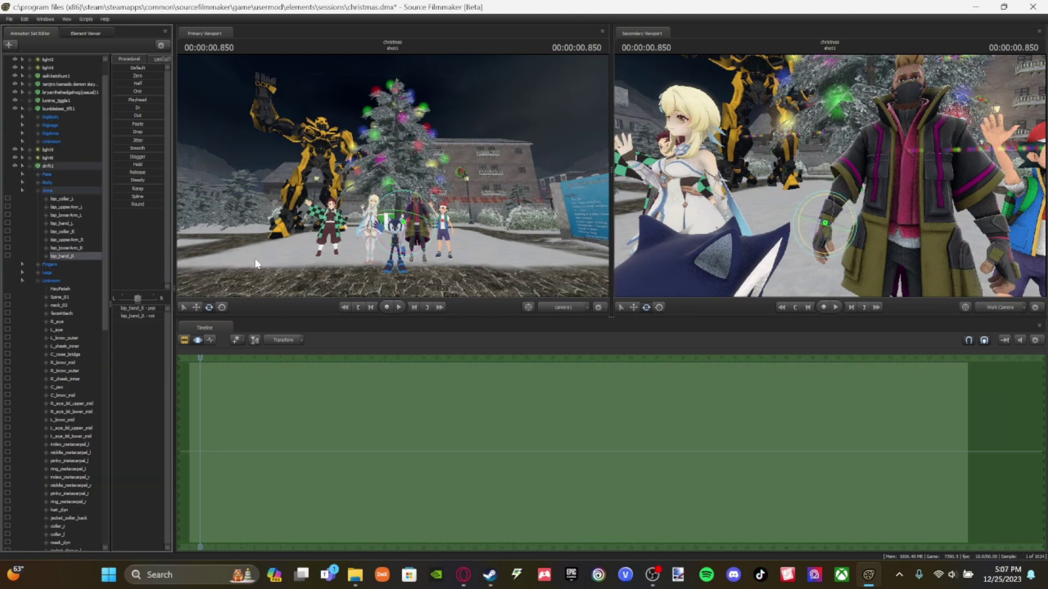
click(65, 240)
mouse_move(829, 185)
mouse_down()
mouse_move(863, 191)
mouse_move(840, 196)
mouse_up()
mouse_move(818, 202)
mouse_down()
mouse_move(832, 210)
mouse_move(801, 201)
mouse_up()
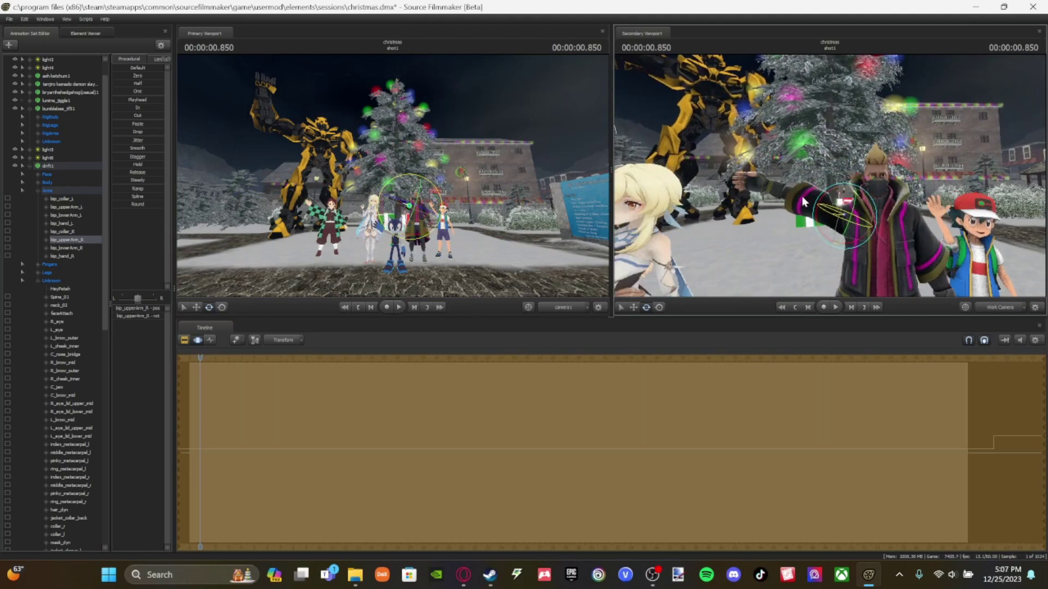
key(ctrl+z)
key(ctrl+z)
Step: Raise Drift's right arm with bip_collar_R and bip_upperArm_R together, and turn the hand with bip_hand_R
ctrl+click(75, 232)
ctrl+click(63, 241)
drag(838, 221, 830, 180)
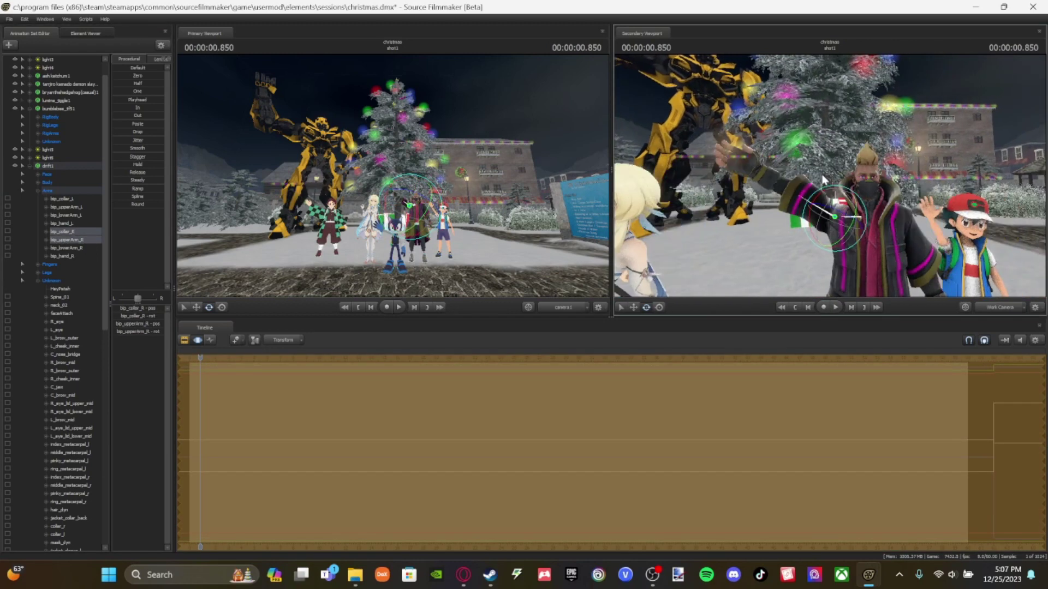
click(65, 256)
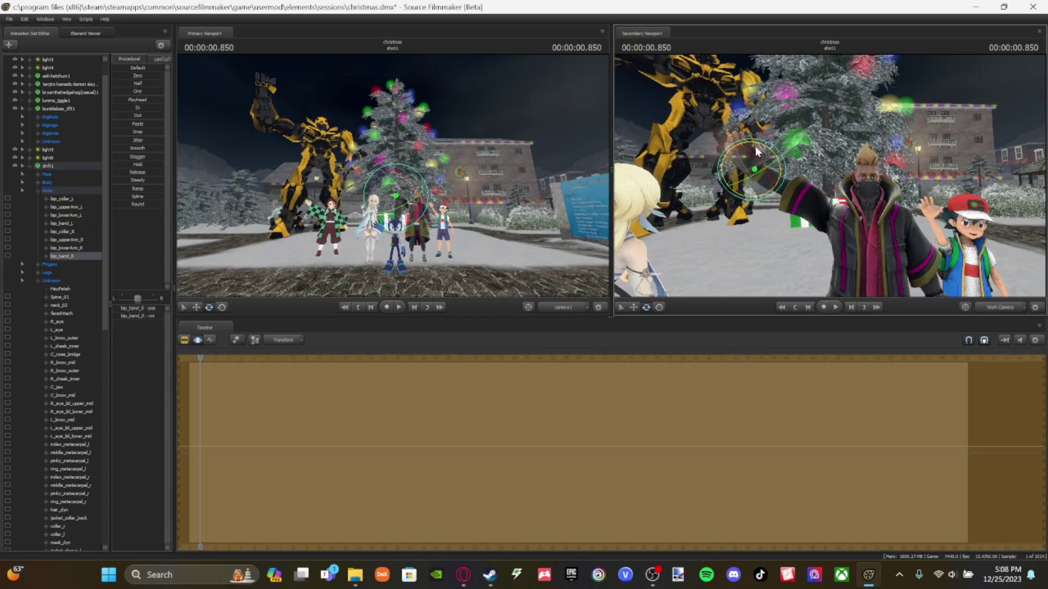
Step: Refine Drift's raised right arm with bip_upperArm_R and bend the elbow with bip_lowerArm_R
click(67, 240)
drag(734, 199, 767, 196)
drag(782, 195, 775, 202)
click(66, 248)
drag(739, 207, 772, 214)
drag(808, 169, 846, 171)
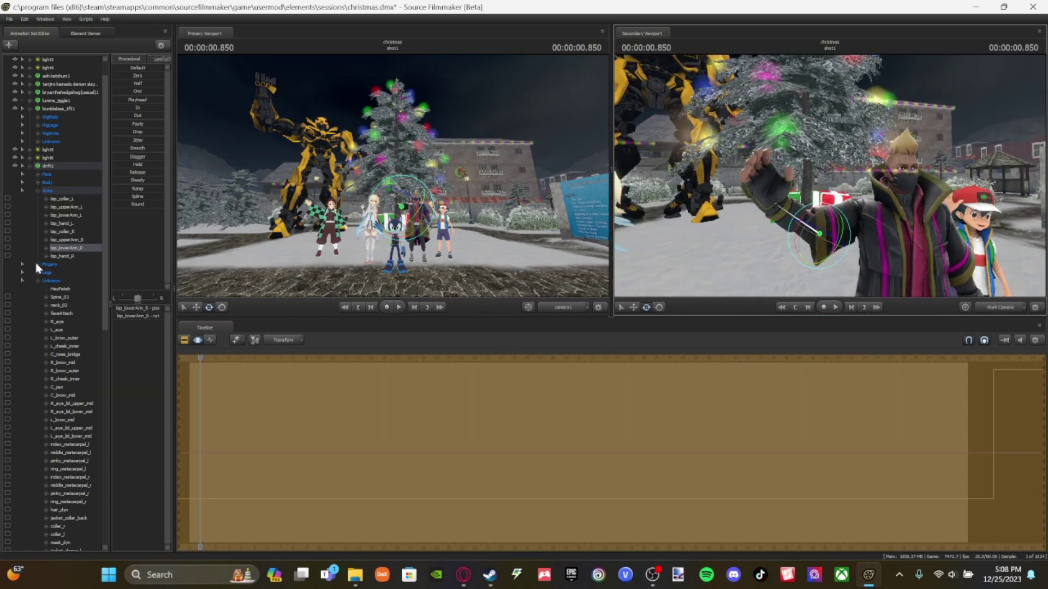
Step: Rotate all the ring and pinky finger bones of Drift's right hand from the RightFingers group
click(38, 265)
click(46, 273)
click(75, 297)
click(75, 305)
drag(82, 354, 85, 391)
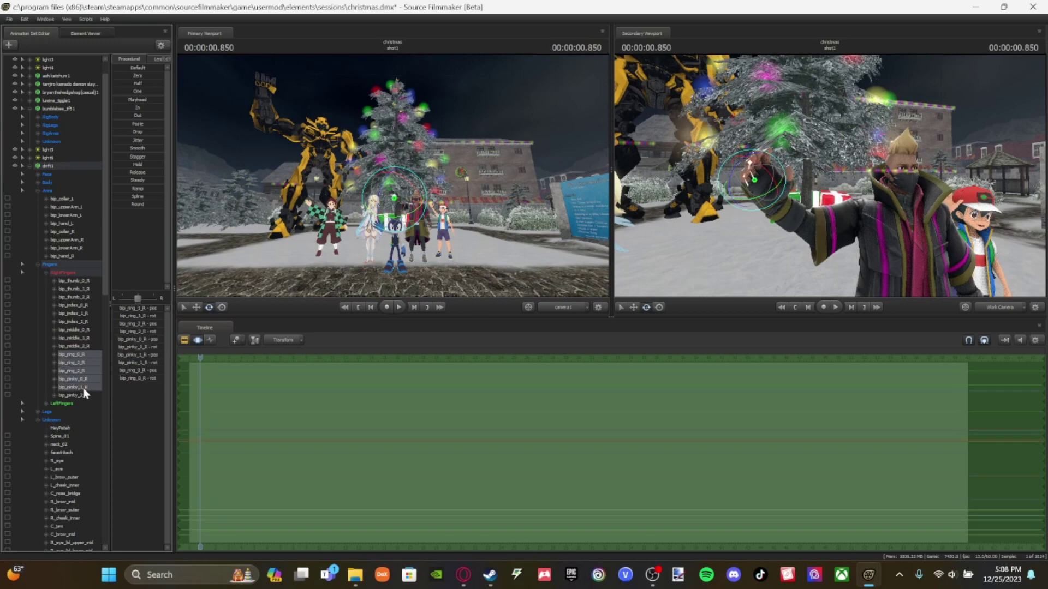
right_click(760, 180)
click(835, 203)
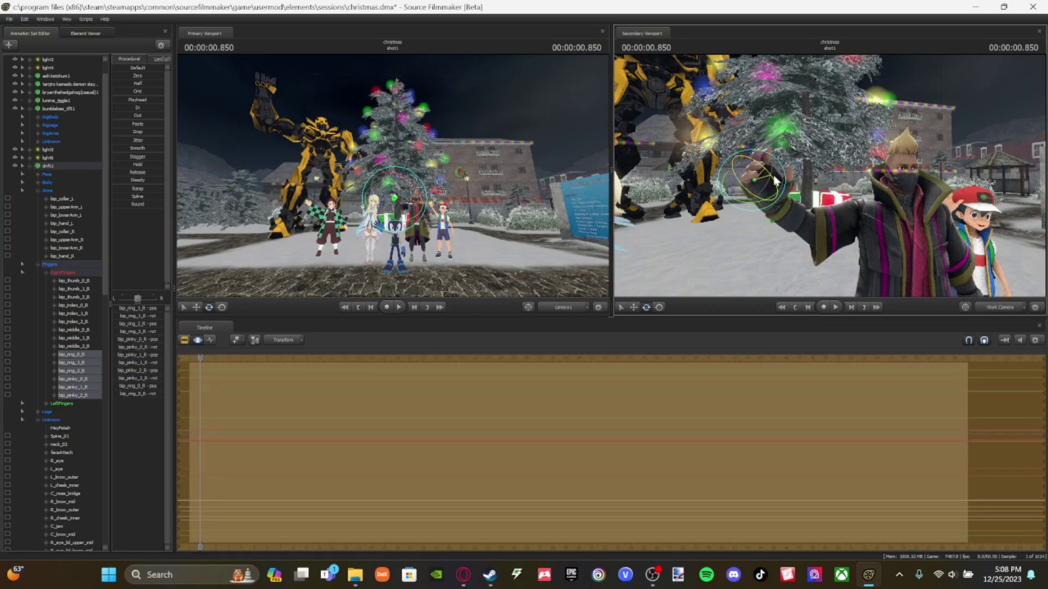
Step: Rotate the index and middle finger bones of Drift's right hand, and adjust bip_index_0_R separately
click(86, 305)
shift+click(92, 345)
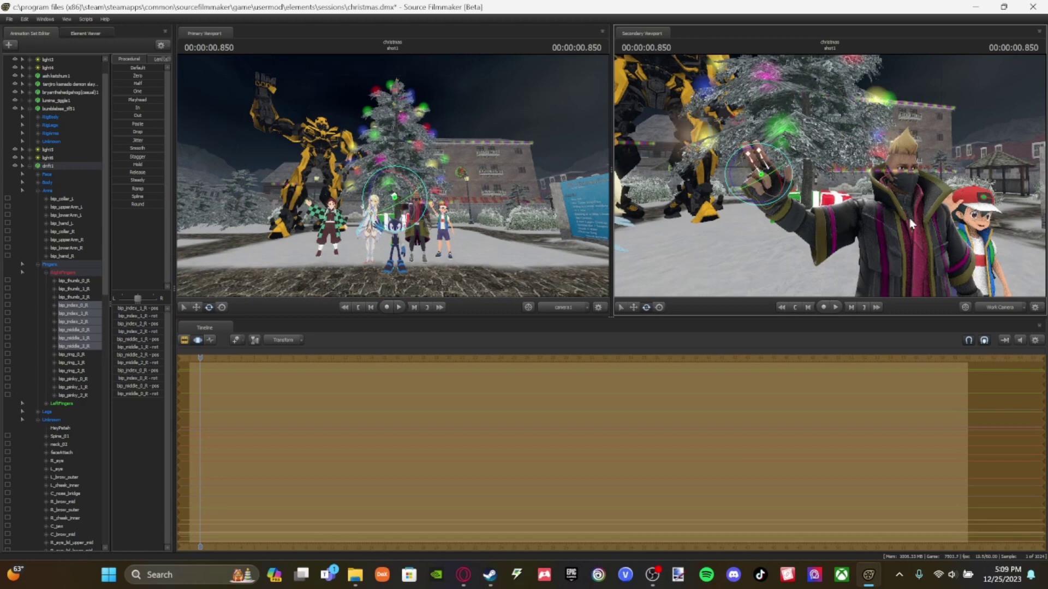
click(85, 306)
drag(750, 162, 753, 163)
Step: Rotate Drift's torso with the bip_spine_0 to bip_spine_3 bones of the Body group
key(s)
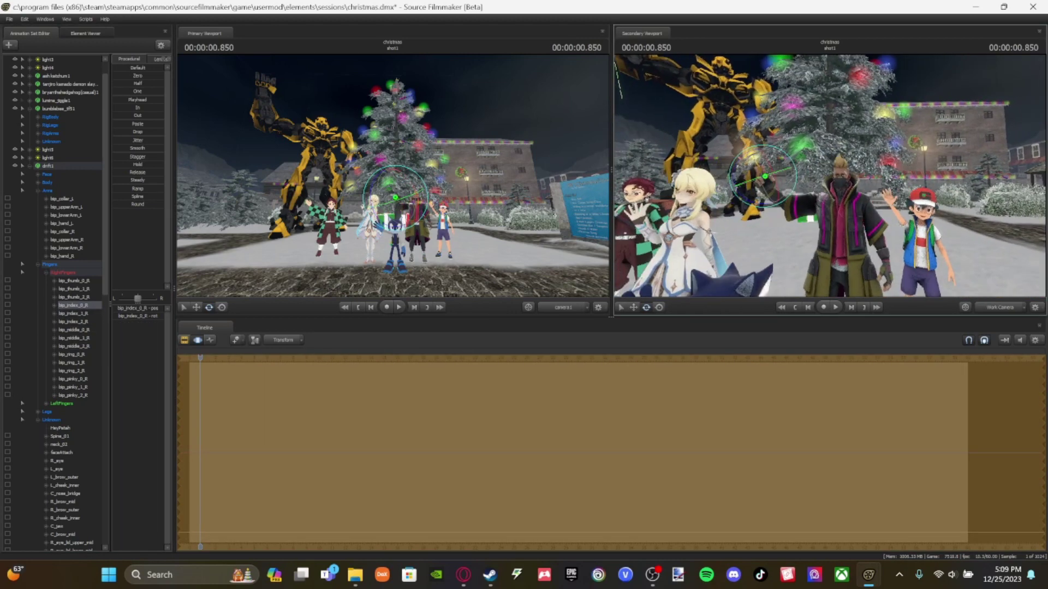
key(w)
drag(701, 247, 700, 243)
key(s)
click(38, 183)
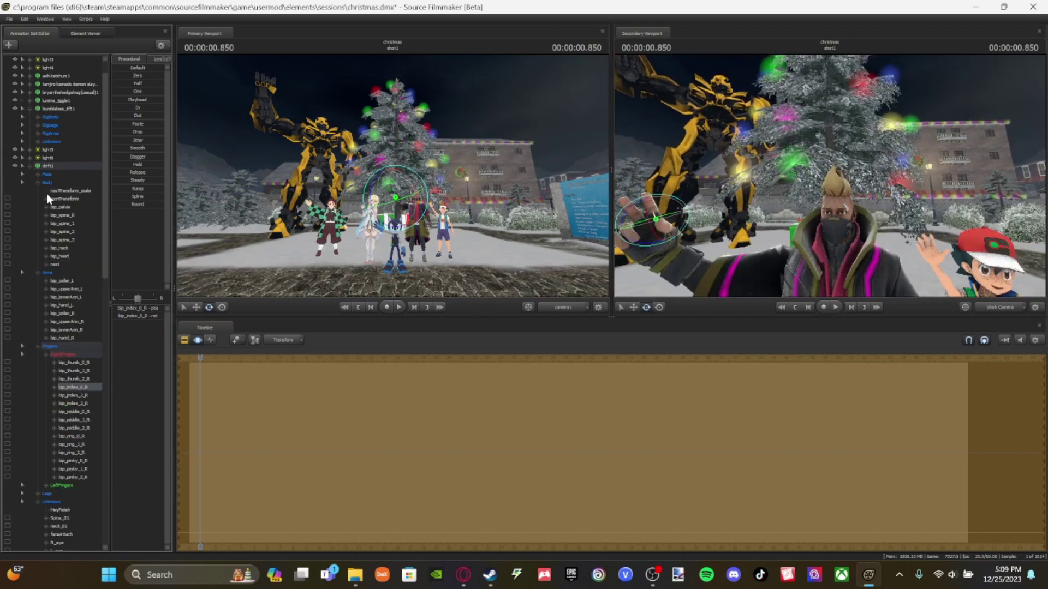
click(62, 215)
key(s)
drag(818, 218, 848, 238)
key(s)
key(s)
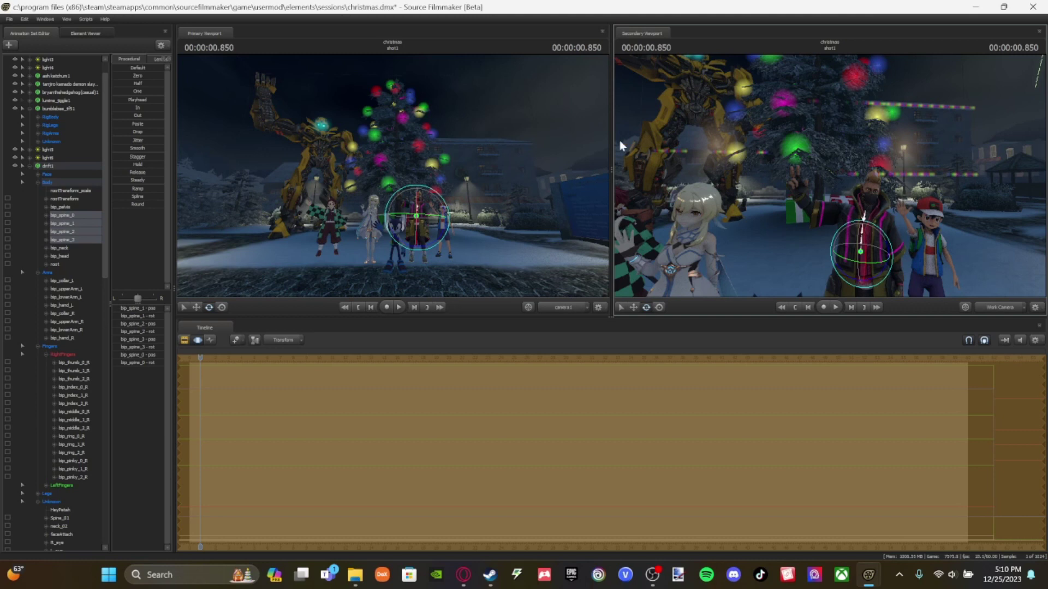
Step: Collapse Drift's Body, Arms, Fingers and Unknown bone groups and deselect the spine bones
click(37, 183)
click(38, 191)
click(46, 208)
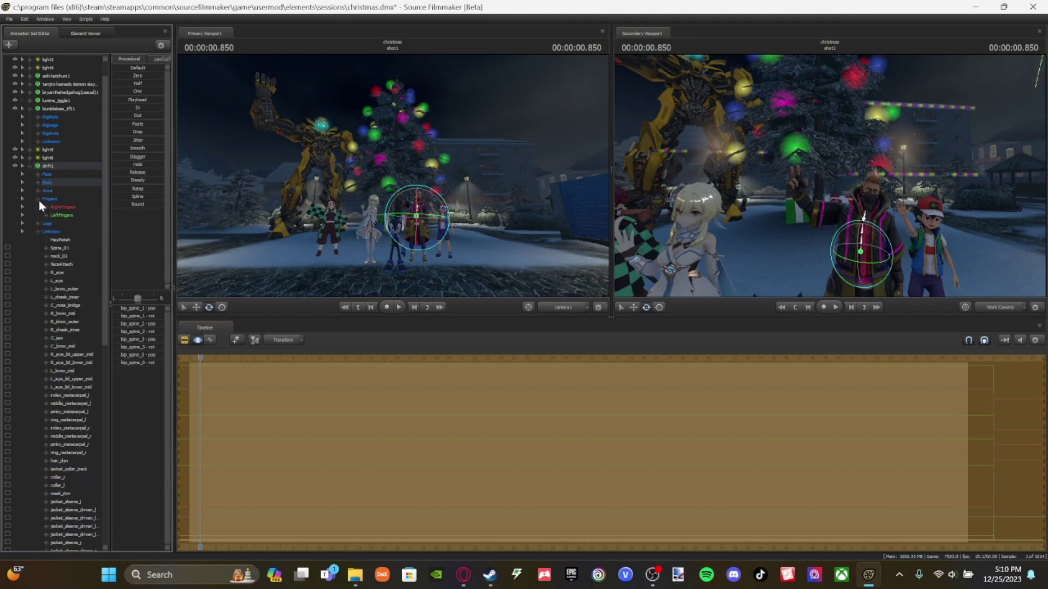
click(38, 199)
click(37, 215)
click(71, 306)
Step: Adjust the rotation of Drift's feet with bip_foot_L and bip_foot_R from the Legs group
key(w)
drag(830, 176, 833, 231)
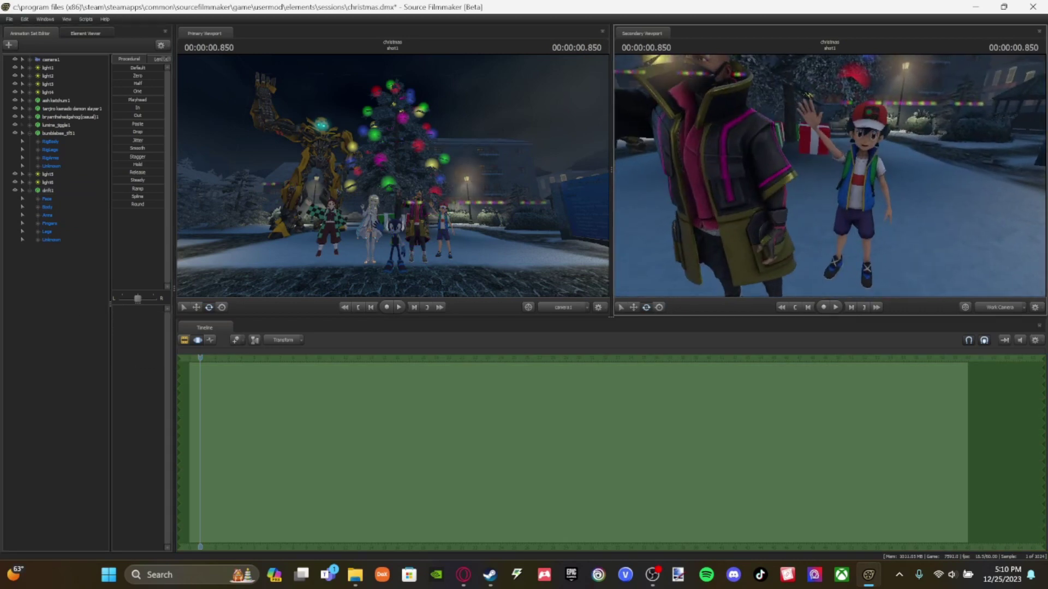
click(38, 231)
click(65, 257)
drag(450, 271, 418, 267)
click(63, 289)
key(ctrl+z)
drag(829, 176, 832, 134)
Step: Collapse Drift's set and make Lumine wink by raising EyeWinkCR from her Unknown group
key(s)
key(w)
key(s)
drag(867, 175, 796, 187)
key(w)
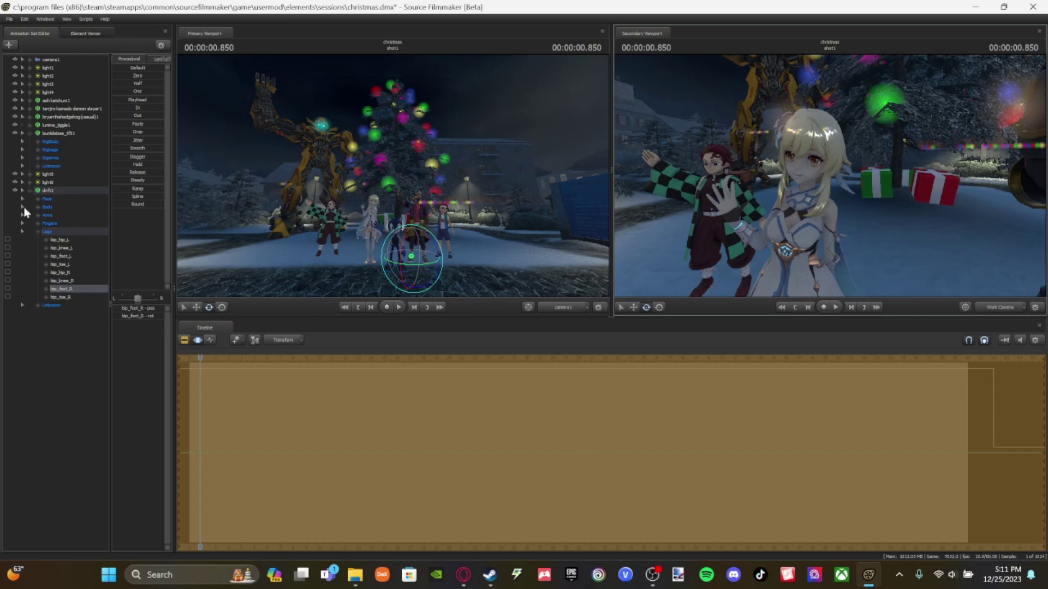
click(49, 207)
click(30, 190)
click(61, 126)
click(30, 125)
click(38, 133)
click(52, 157)
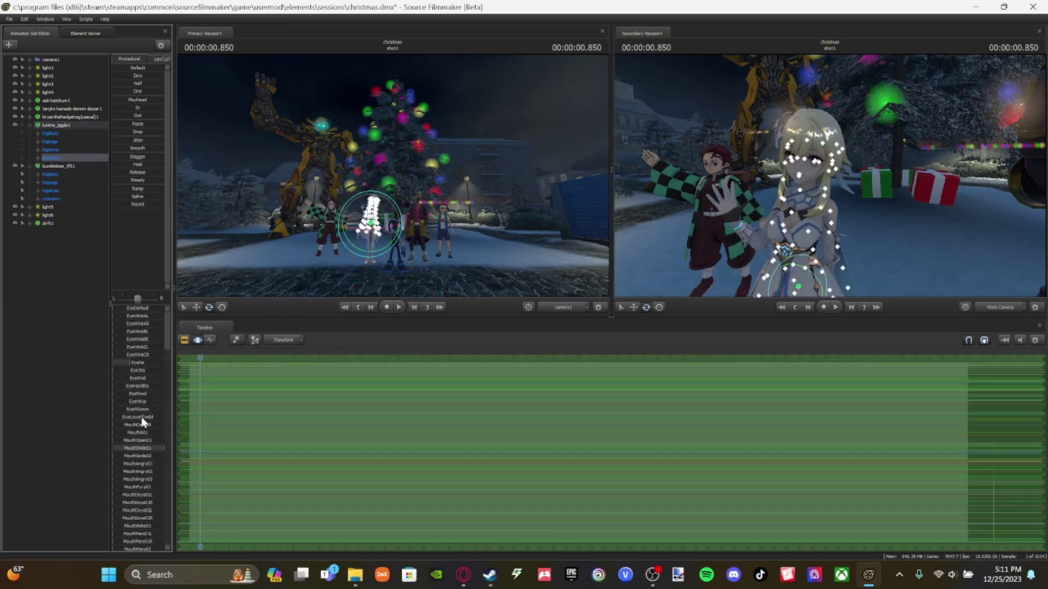
click(131, 316)
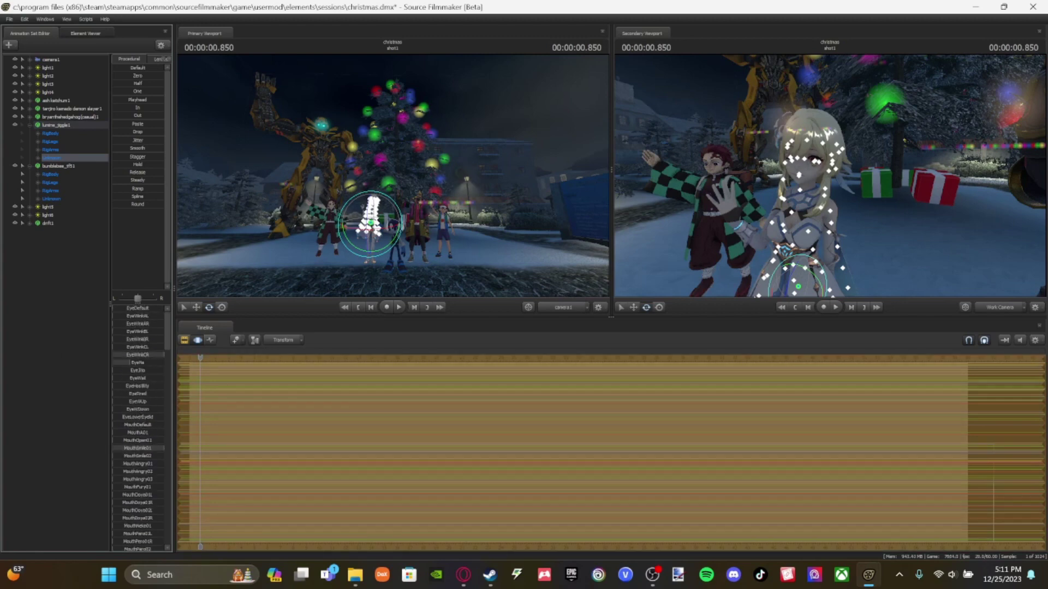
Step: Deselect Lumine's controls, check the whole group from the front, and collapse the Lumine and Bumblebee animation sets
click(60, 306)
mouse_move(829, 175)
mouse_down()
mouse_move(829, 158)
mouse_move(830, 180)
mouse_up()
key(s)
key(w)
key(s)
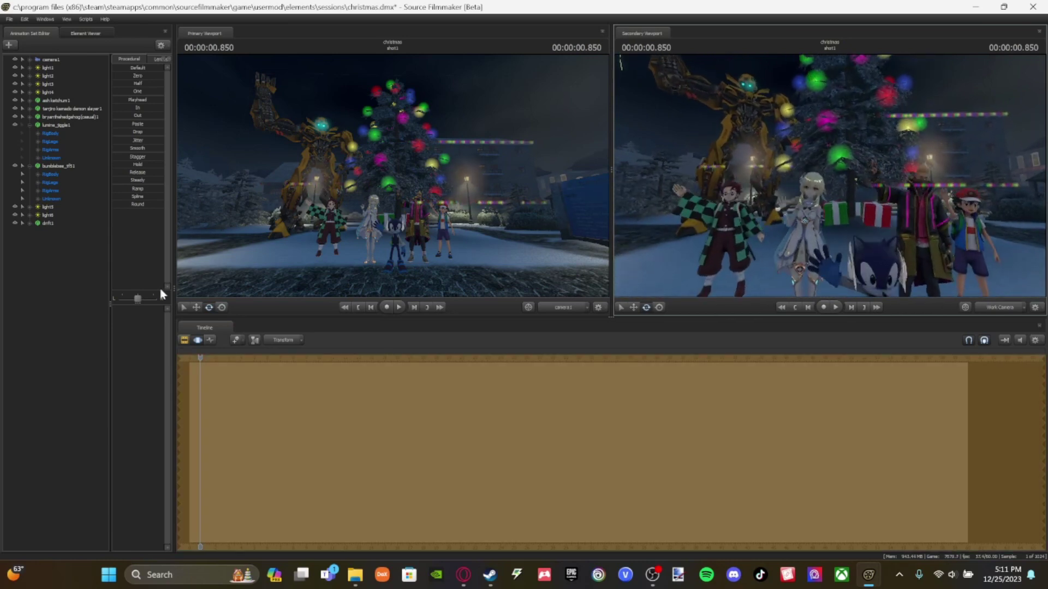
click(22, 166)
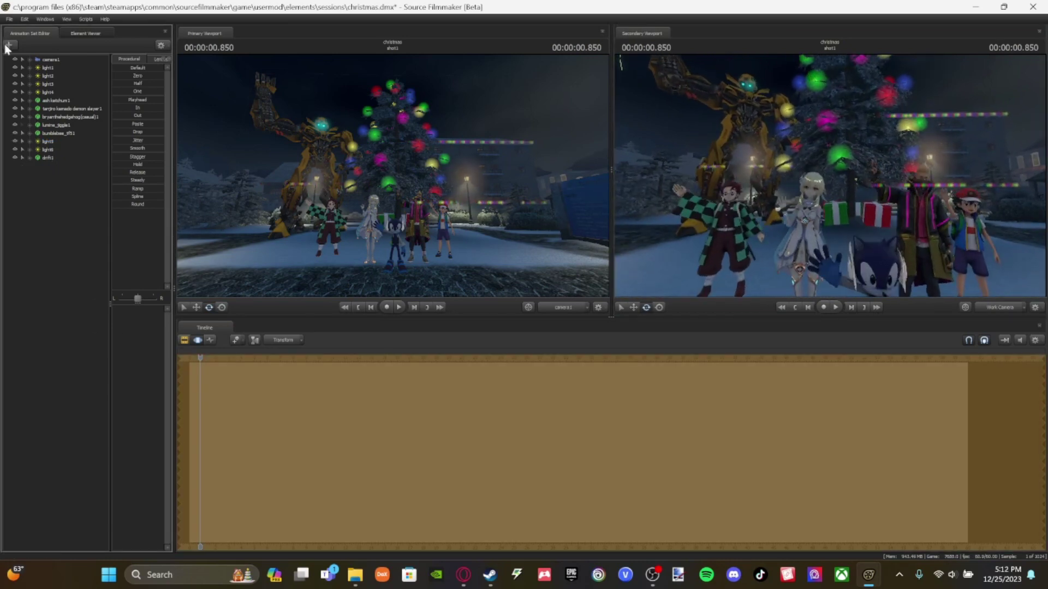
Step: Examine the available body group options for Bumblebee without changing any of them
click(50, 133)
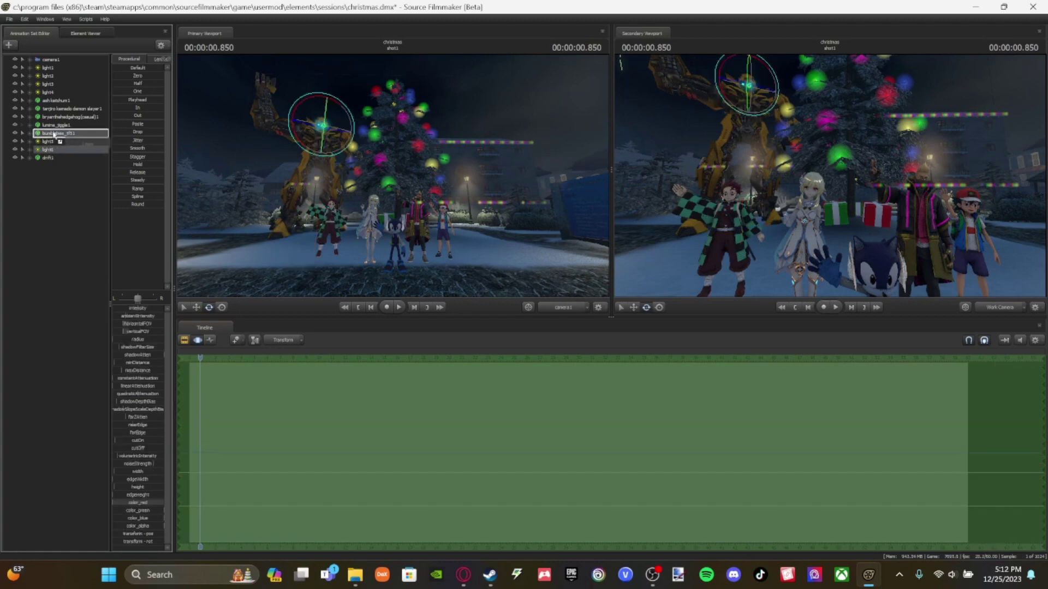
right_click(56, 134)
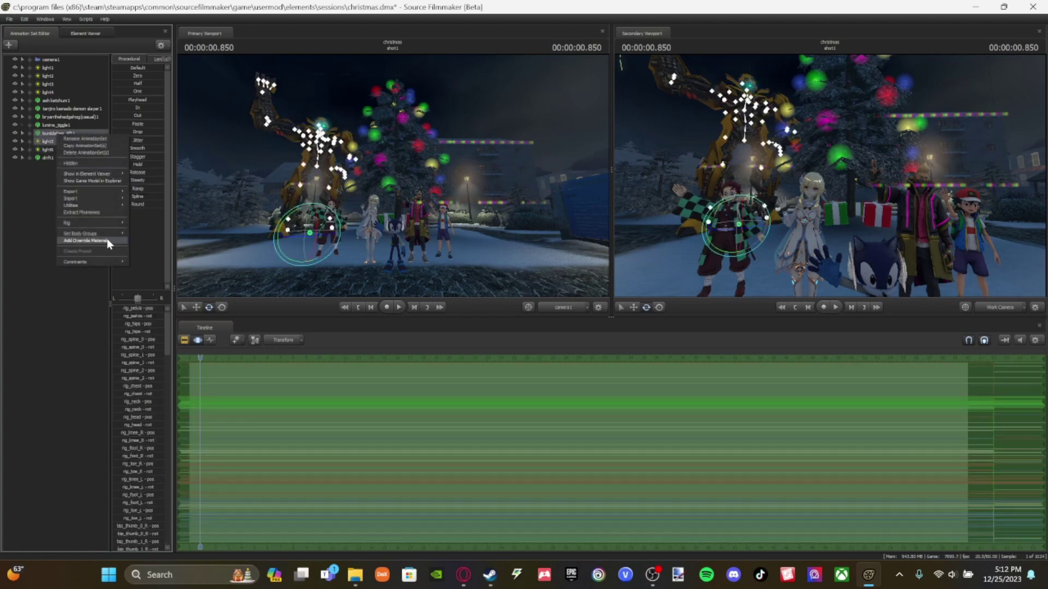
click(10, 257)
right_click(54, 134)
mouse_move(104, 234)
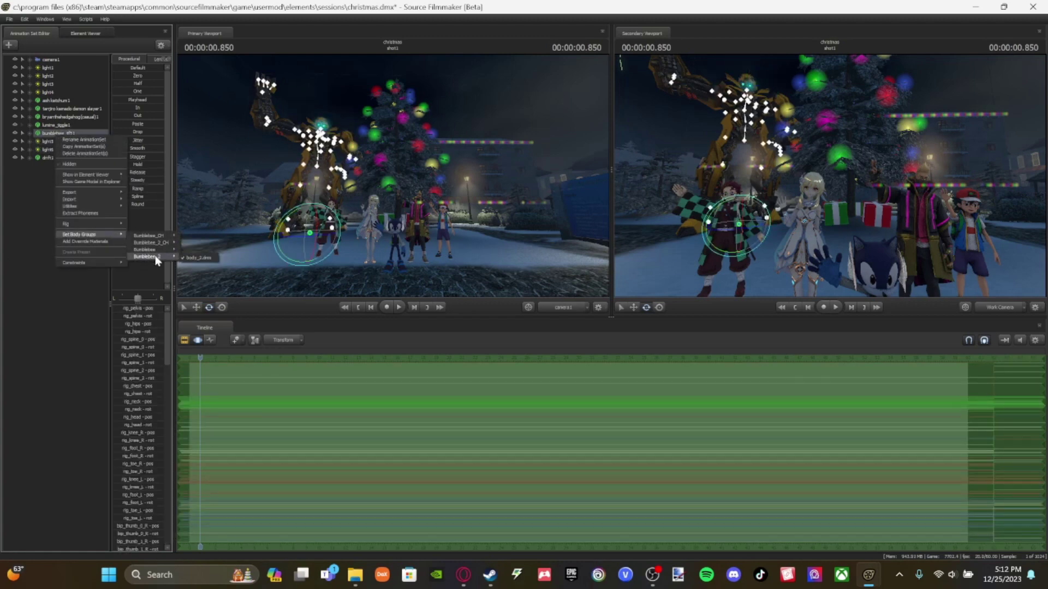
click(26, 207)
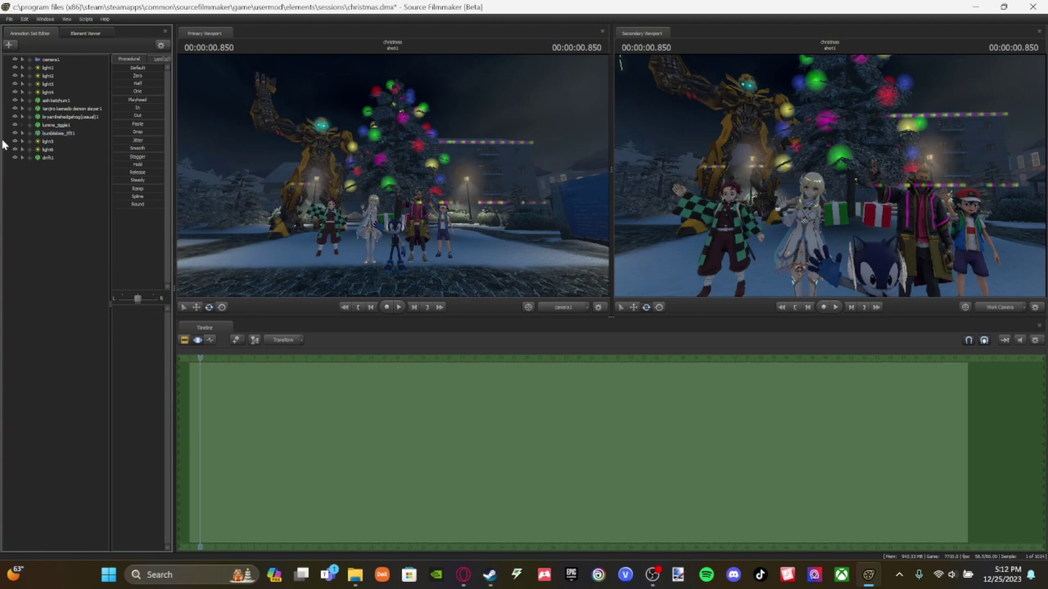
Step: Find the Paimon models with the filter "paimon" and add paimon_jiggle.mdl to the scene as a new animation set
drag(864, 155, 797, 170)
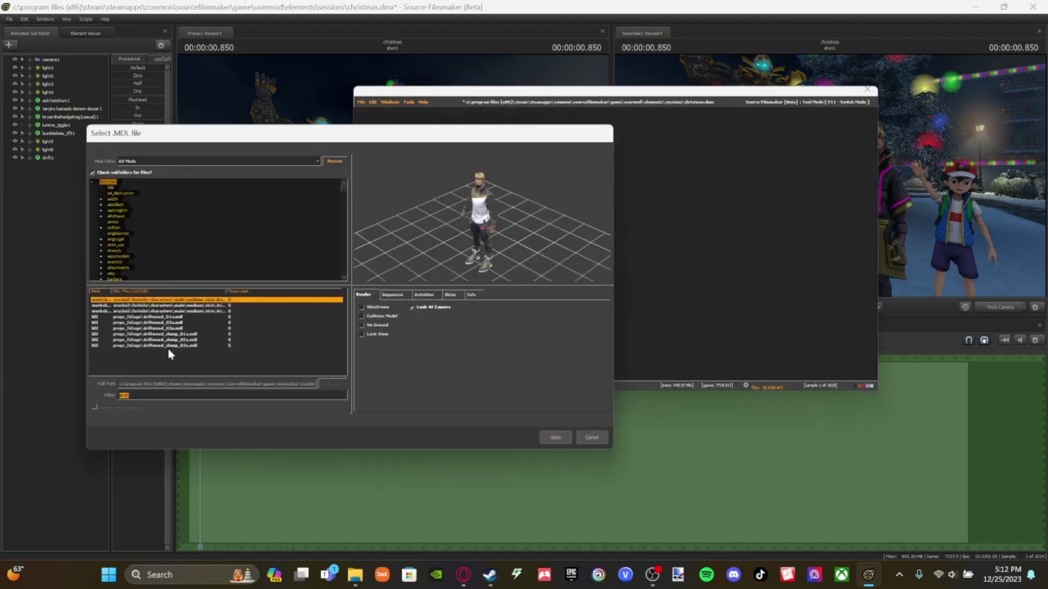
text(paimon)
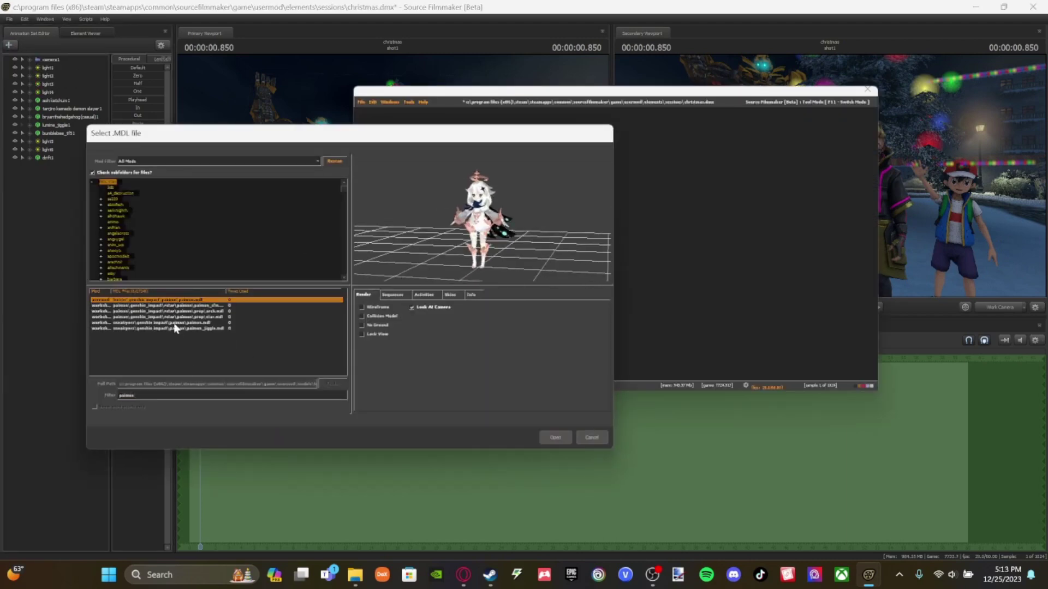
click(186, 328)
click(557, 438)
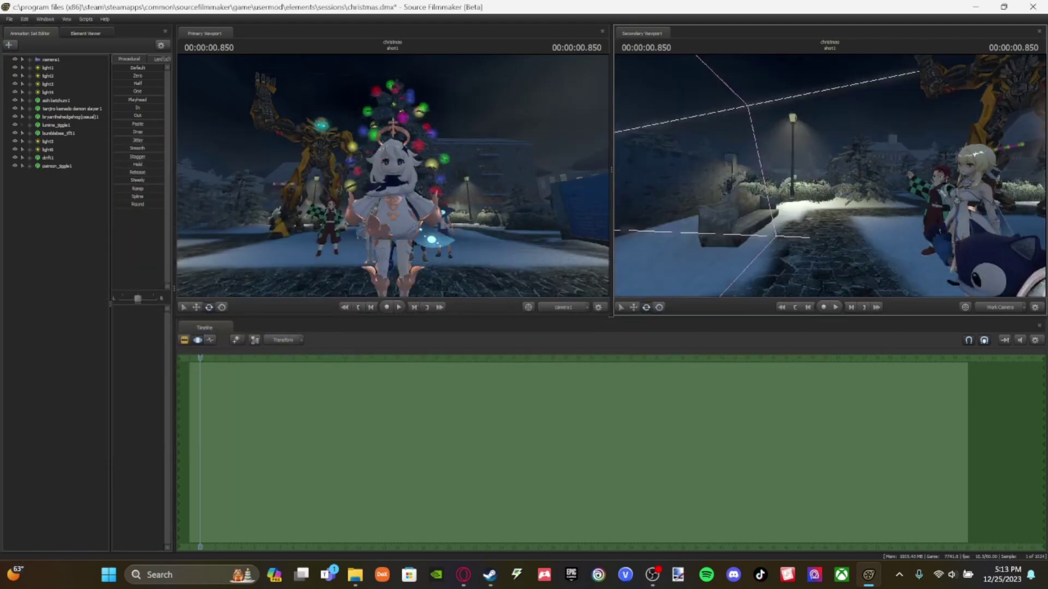
Step: Bake the procedural bones of the Paimon animation set and apply a rig to it
drag(830, 176, 827, 177)
right_click(84, 164)
mouse_move(120, 235)
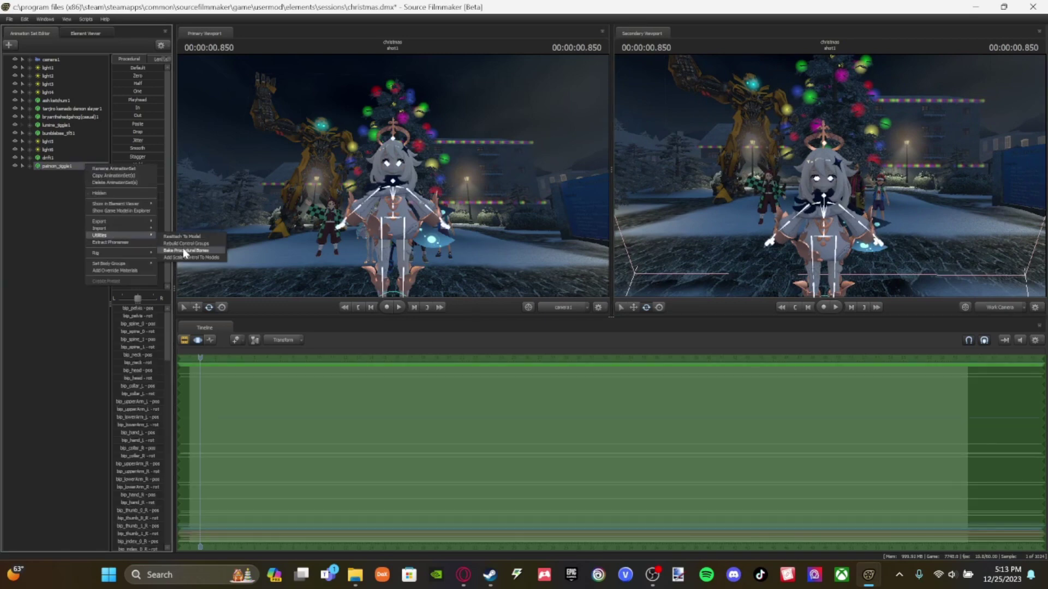
click(184, 249)
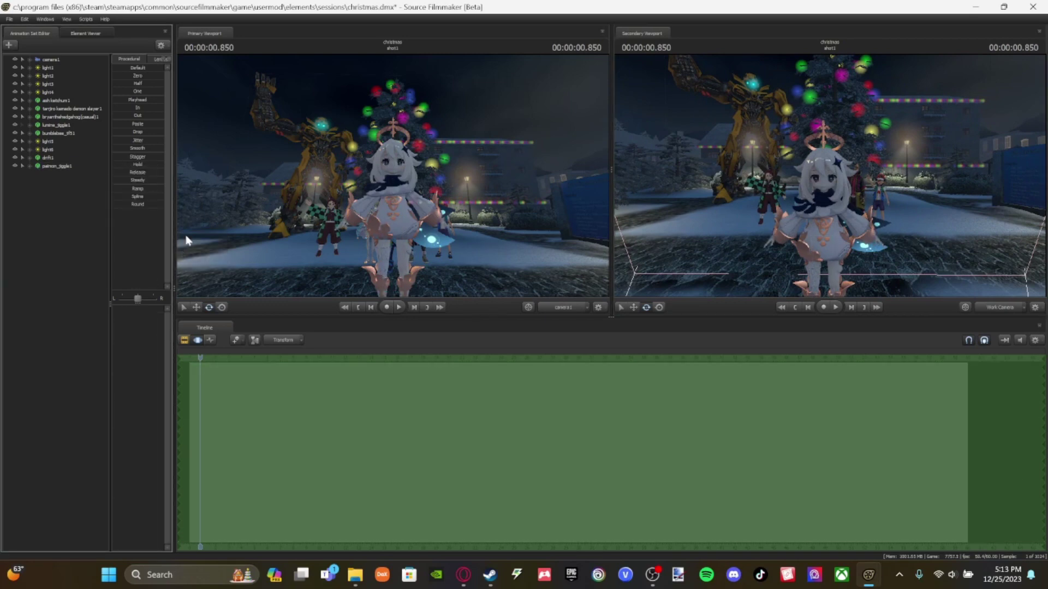
right_click(83, 165)
mouse_move(109, 254)
click(195, 574)
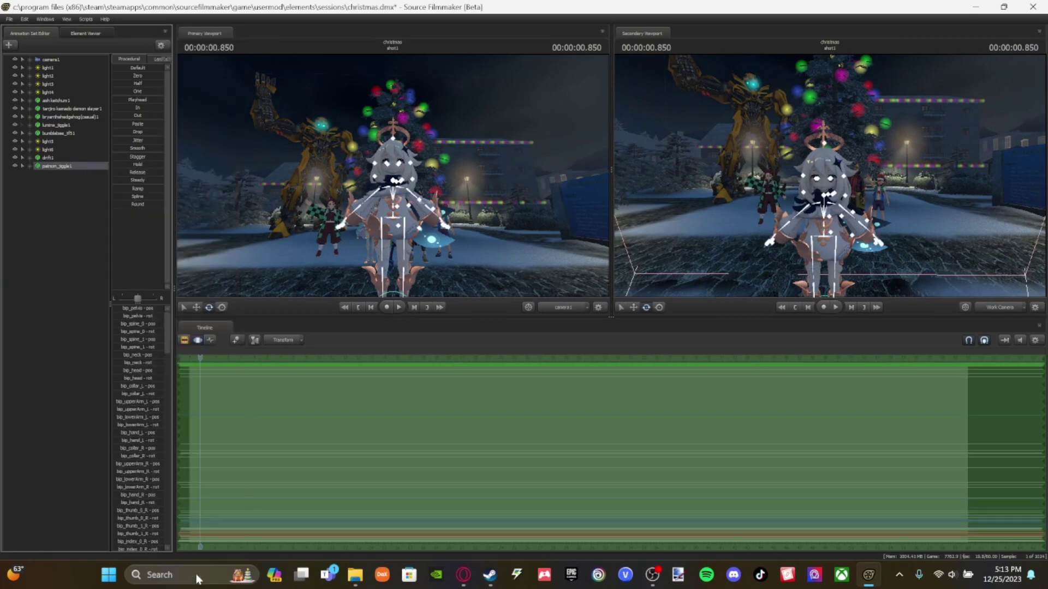
Step: Give Paimon an open-mouthed smile using the mouth controls in her Unknown group, and deselect her controls
click(29, 166)
click(65, 192)
click(64, 200)
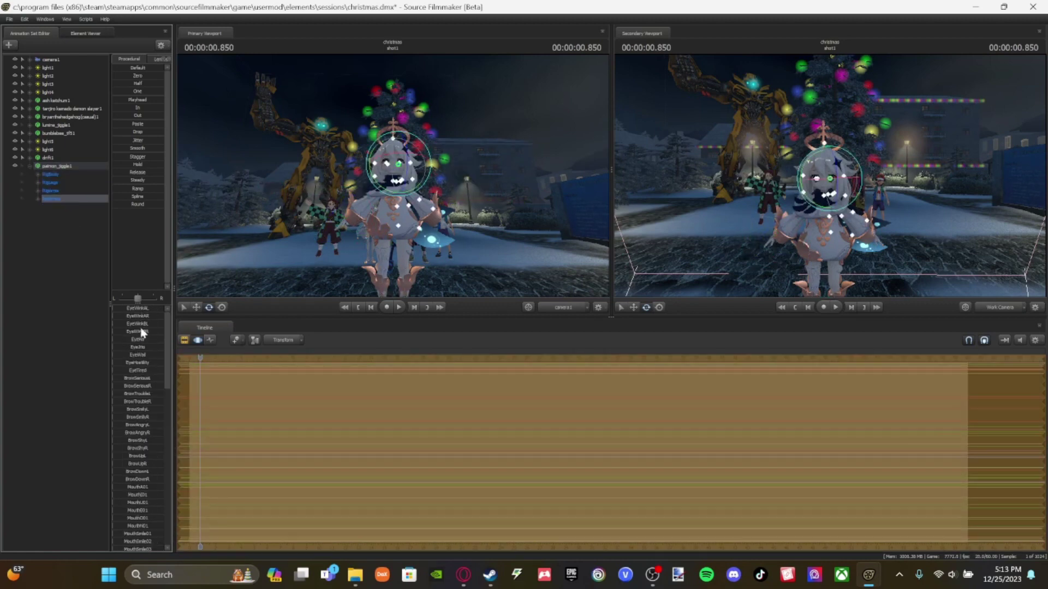
click(59, 199)
scroll(149, 362, down, 7)
key(w)
drag(764, 185, 764, 186)
drag(142, 385, 143, 385)
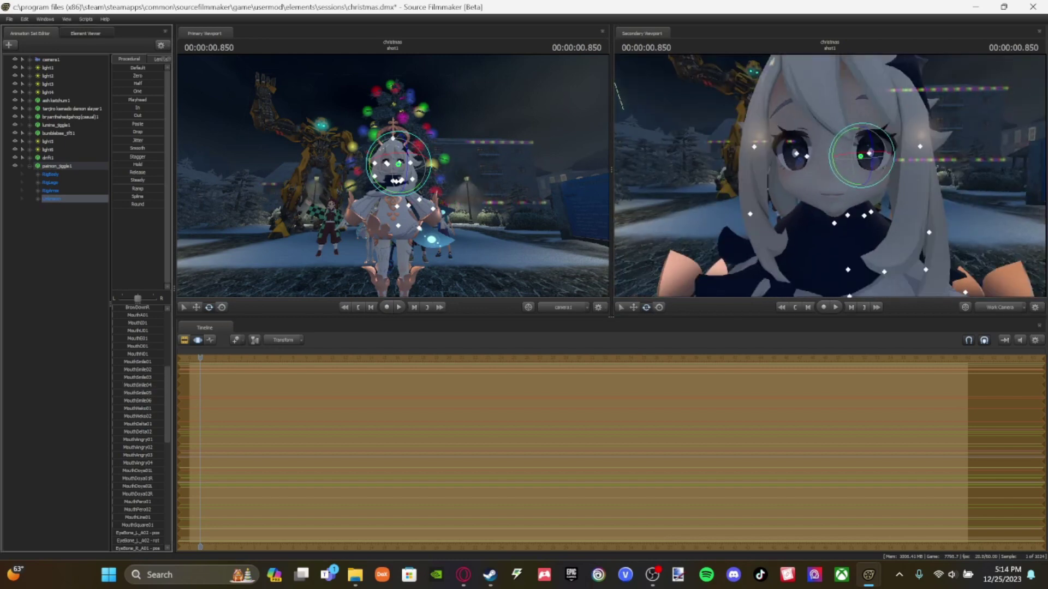
click(54, 167)
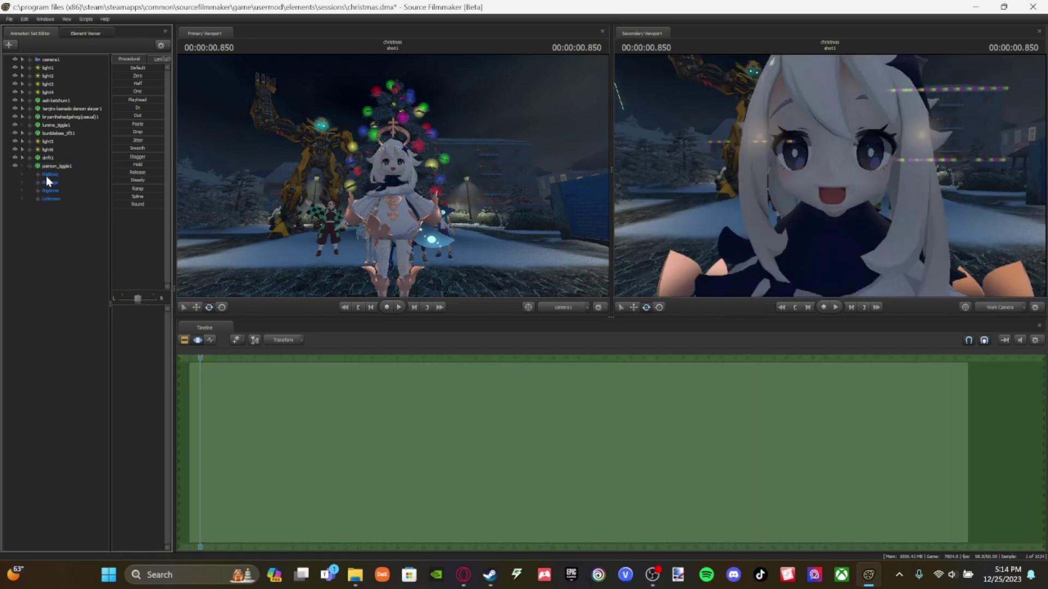
Step: Move the whole Paimon model back so she floats behind Lumine in front of the Christmas tree
click(50, 167)
key(s)
drag(788, 231, 849, 185)
key(w)
key(w)
drag(850, 184, 849, 184)
drag(827, 230, 767, 227)
key(w)
drag(820, 258, 831, 188)
drag(805, 230, 824, 232)
Step: Reposition Paimon's right and left foot controls to adjust her leg stance
click(38, 183)
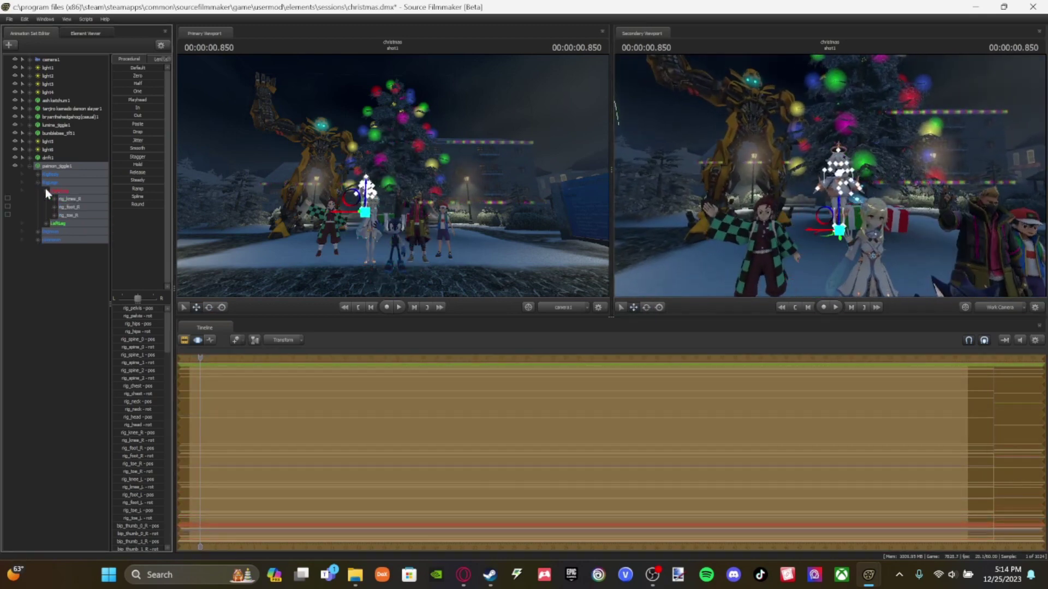
click(45, 190)
click(70, 207)
key(f)
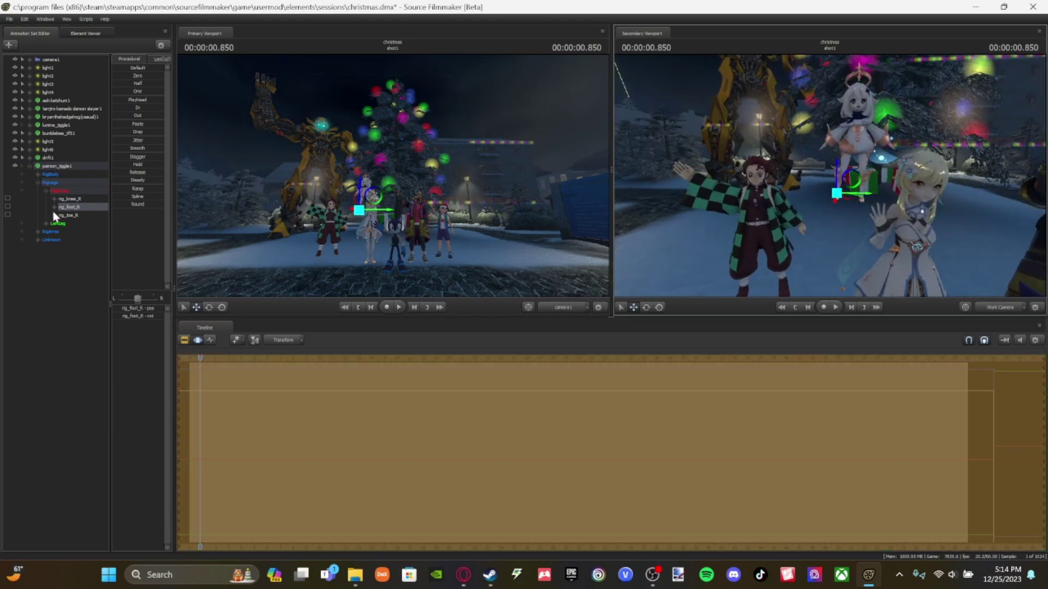
click(45, 223)
click(67, 240)
drag(884, 193, 890, 193)
Step: Rotate Paimon's right hand and raise it beside her head with the rig_hand_R control
click(62, 191)
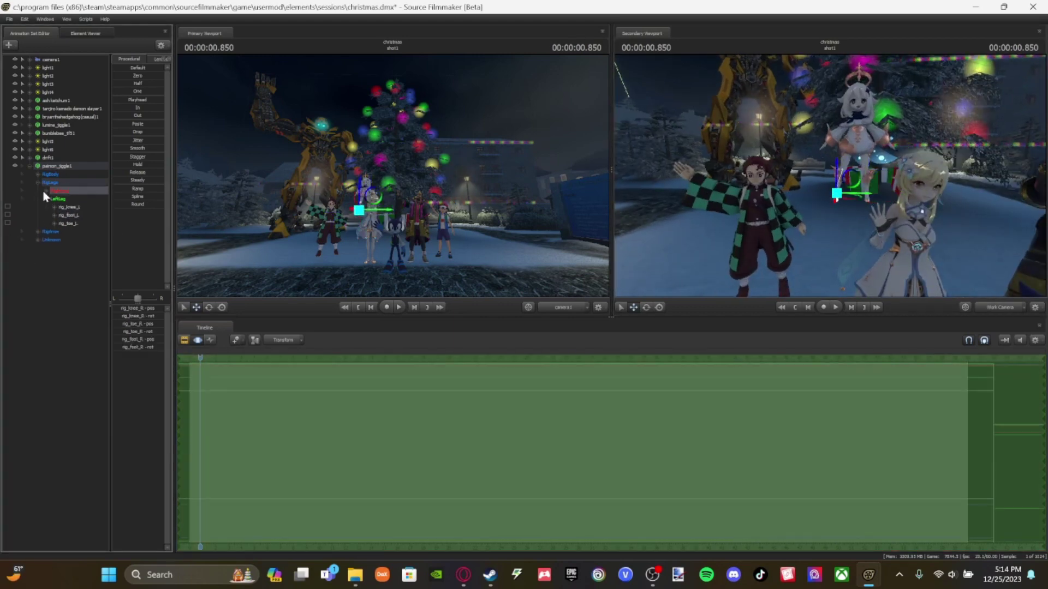
click(46, 215)
click(70, 231)
click(645, 307)
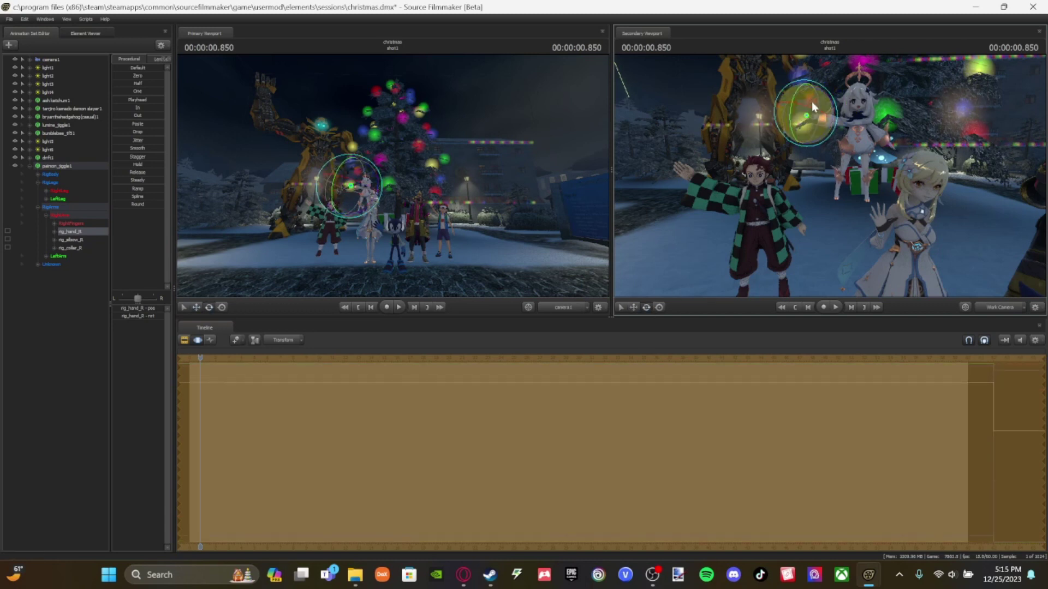
mouse_move(825, 91)
mouse_down()
mouse_move(836, 109)
mouse_move(823, 78)
mouse_up()
click(634, 307)
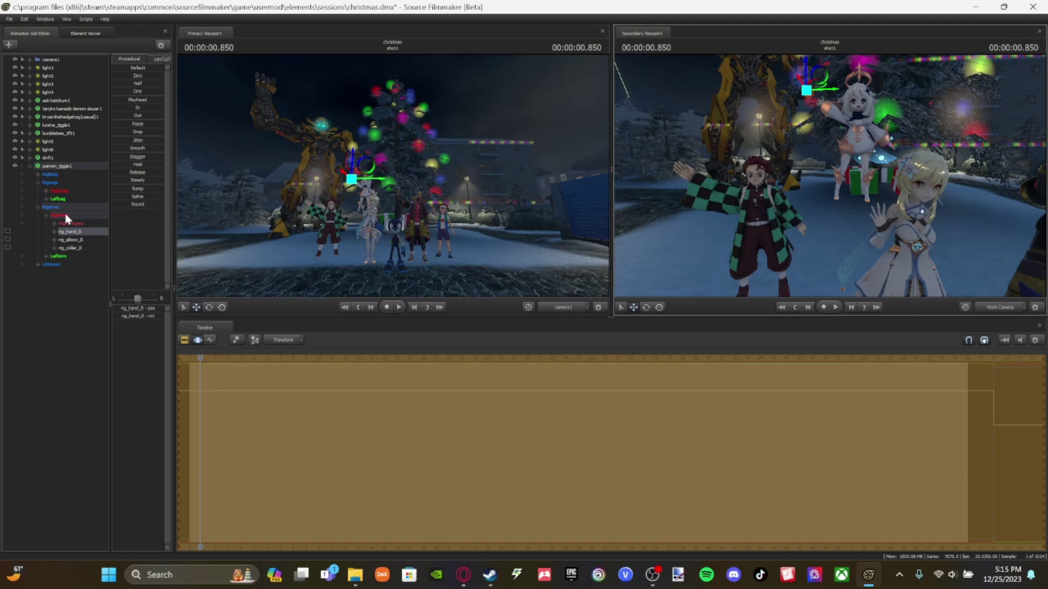
click(58, 166)
click(209, 307)
drag(361, 217, 367, 217)
key(ctrl+z)
right_click(367, 216)
click(448, 238)
click(29, 334)
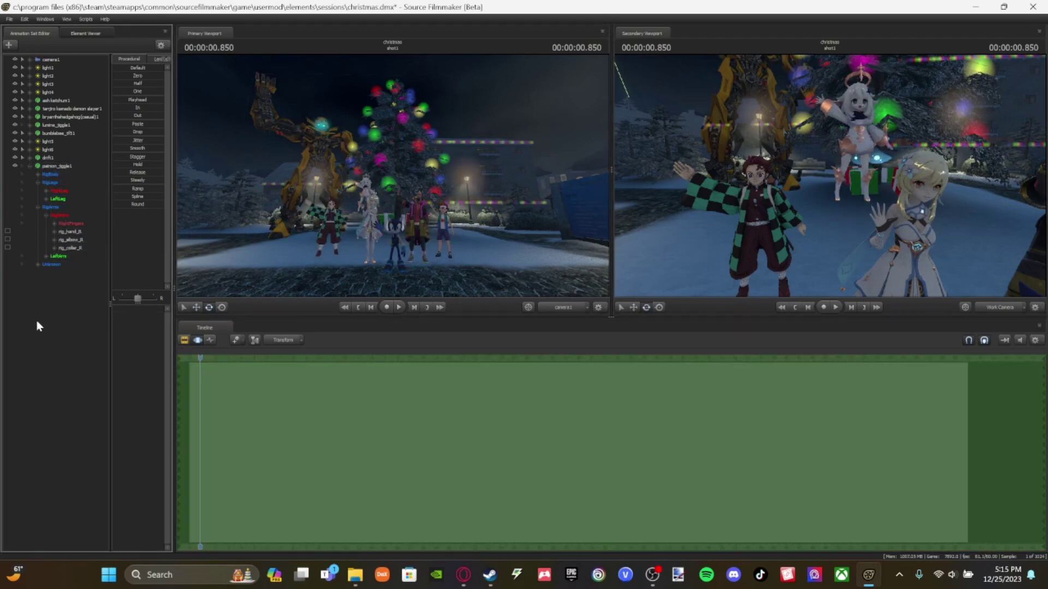
Step: Raise Paimon's left hand beside her head and rotate it with the rig_hand_L control
click(45, 256)
click(70, 272)
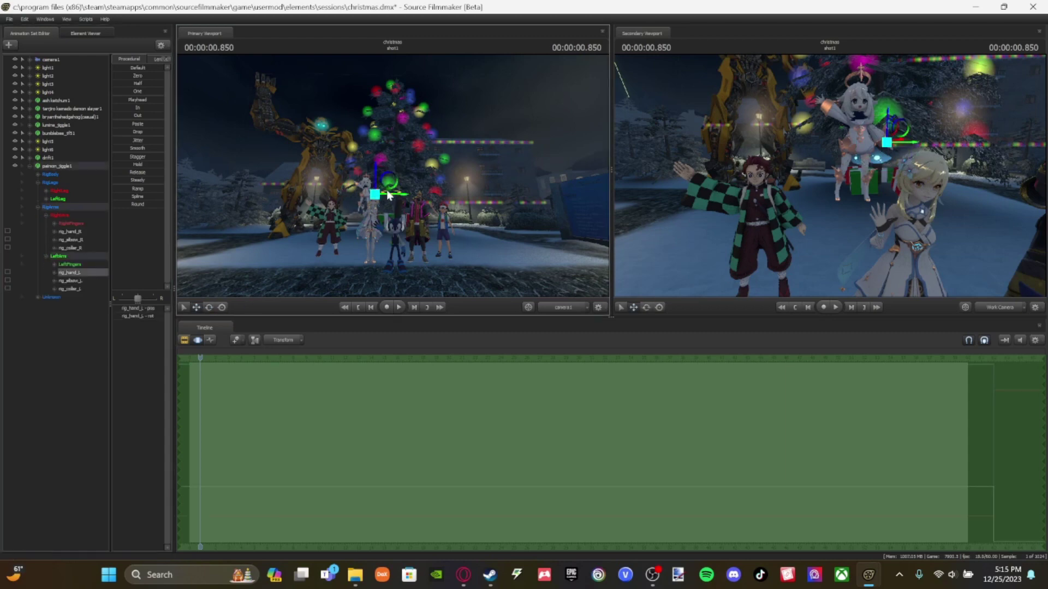
drag(891, 129, 893, 88)
drag(832, 143, 829, 112)
drag(920, 268, 918, 259)
key(w)
click(646, 307)
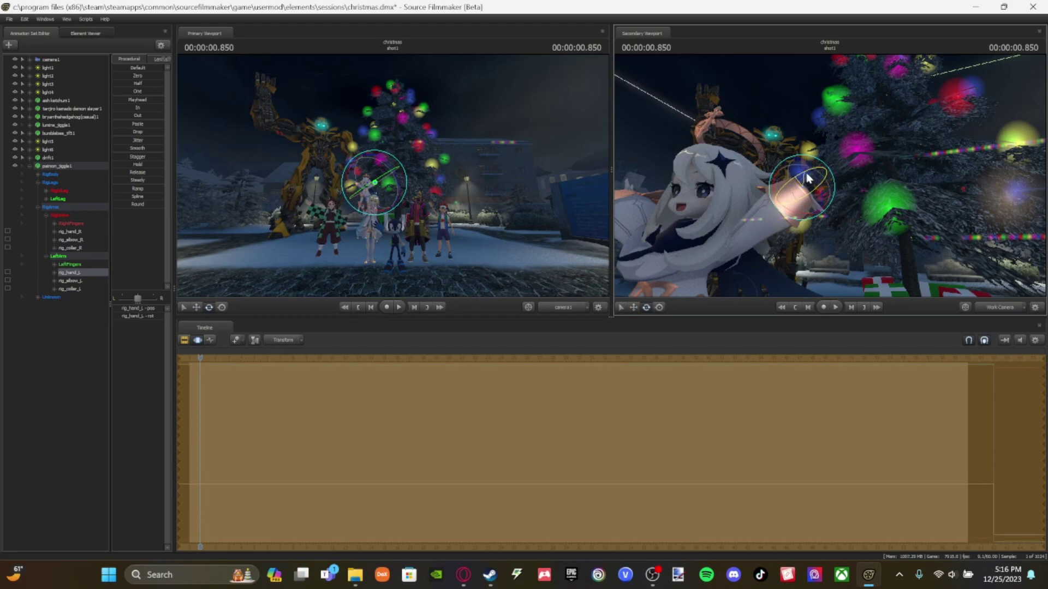
drag(808, 177, 901, 224)
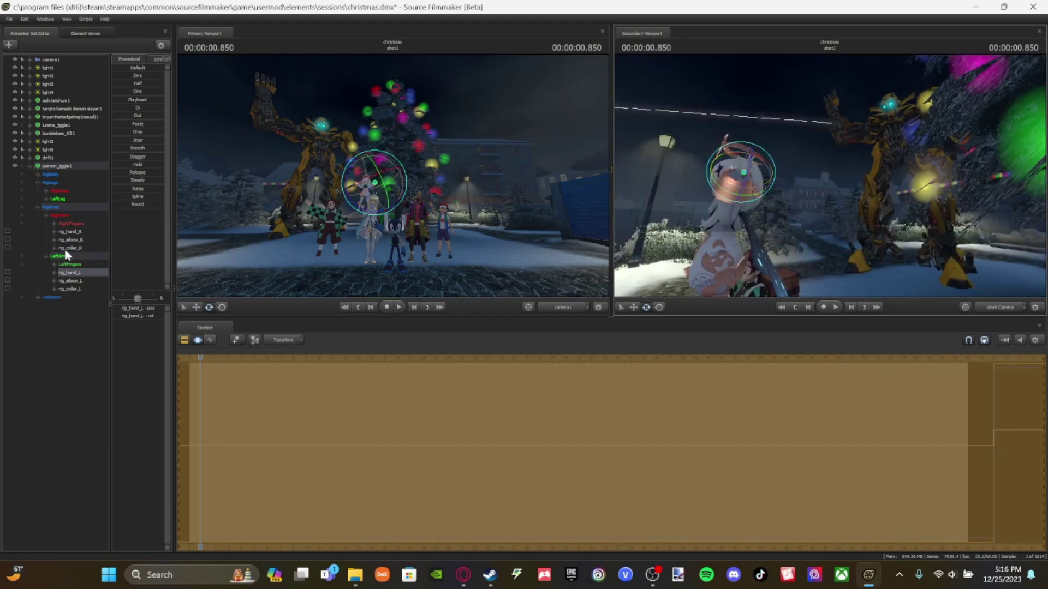
click(46, 256)
click(46, 215)
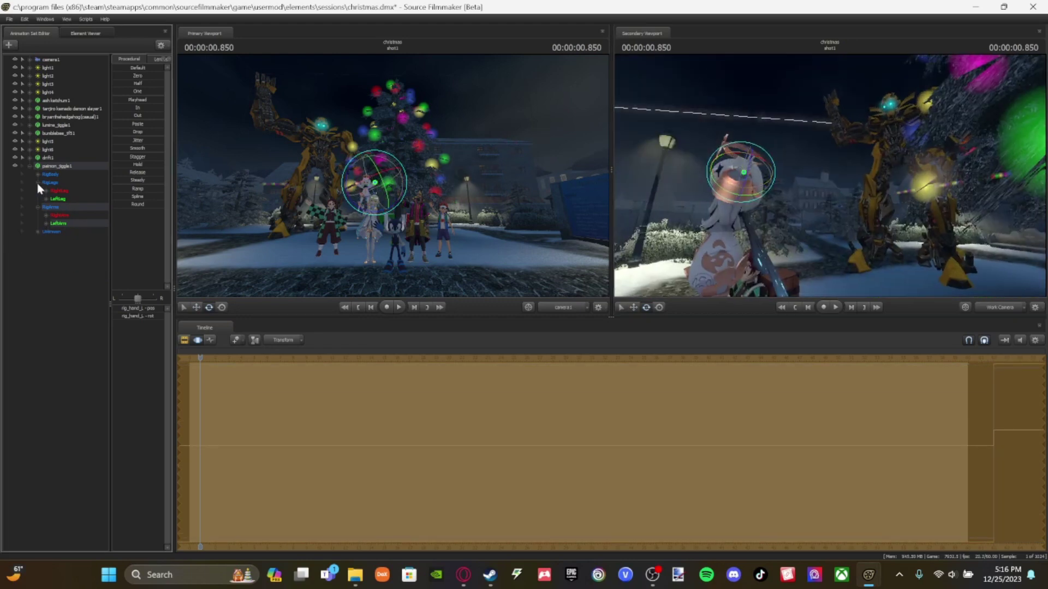
Step: Rotate Paimon's rig_spine_0, rig_spine_1, rig_spine_2 and rig_chest together to lean her torso
click(37, 183)
click(38, 174)
click(64, 207)
ctrl+click(68, 215)
ctrl+click(69, 223)
ctrl+click(71, 231)
drag(339, 176, 340, 183)
right_click(722, 239)
mouse_move(753, 262)
click(798, 266)
click(71, 371)
key(s)
drag(764, 202, 818, 186)
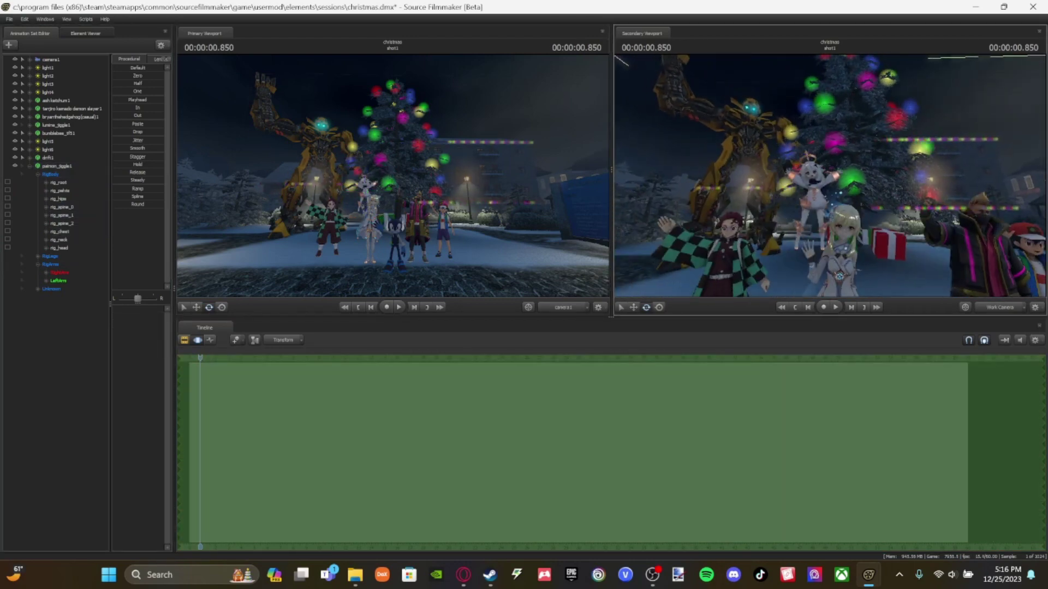
Step: Rotate Paimon's right and left feet with the rig_foot_R and rig_foot_L controls, then collapse her control tree
click(38, 255)
click(46, 264)
click(70, 280)
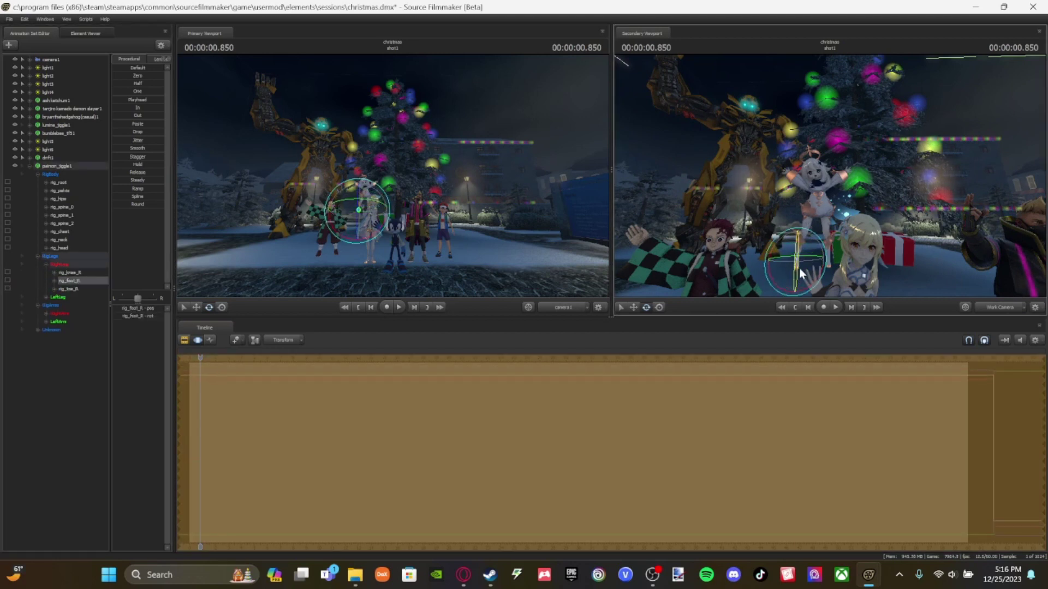
click(45, 297)
click(70, 313)
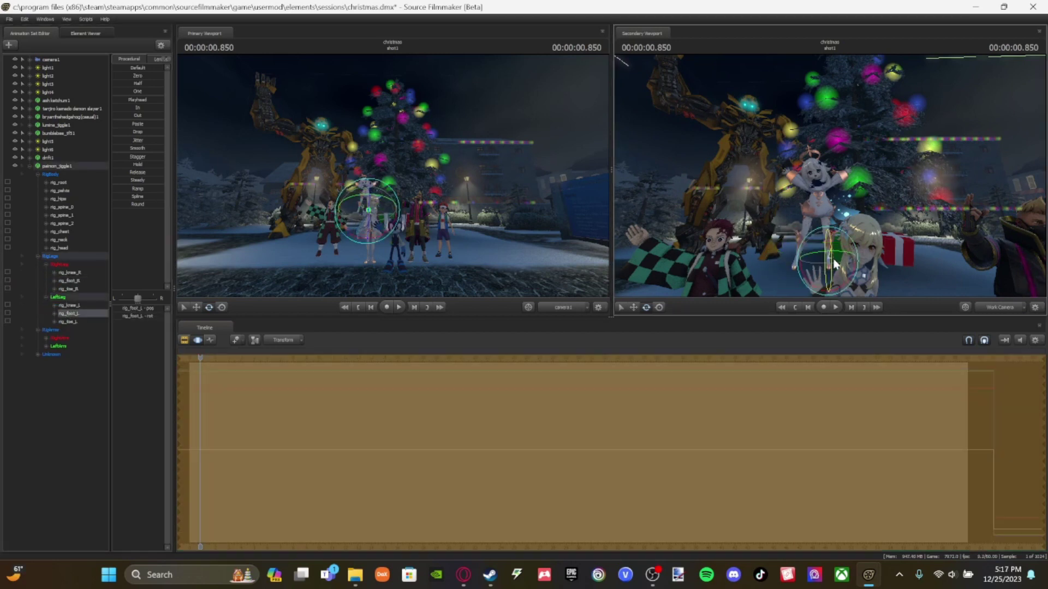
click(55, 356)
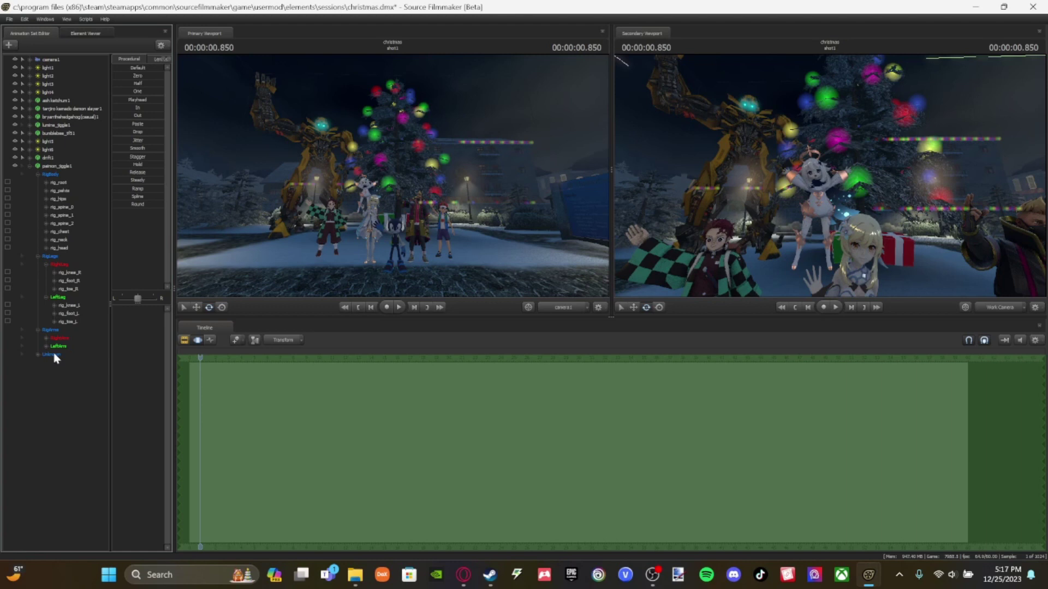
click(23, 166)
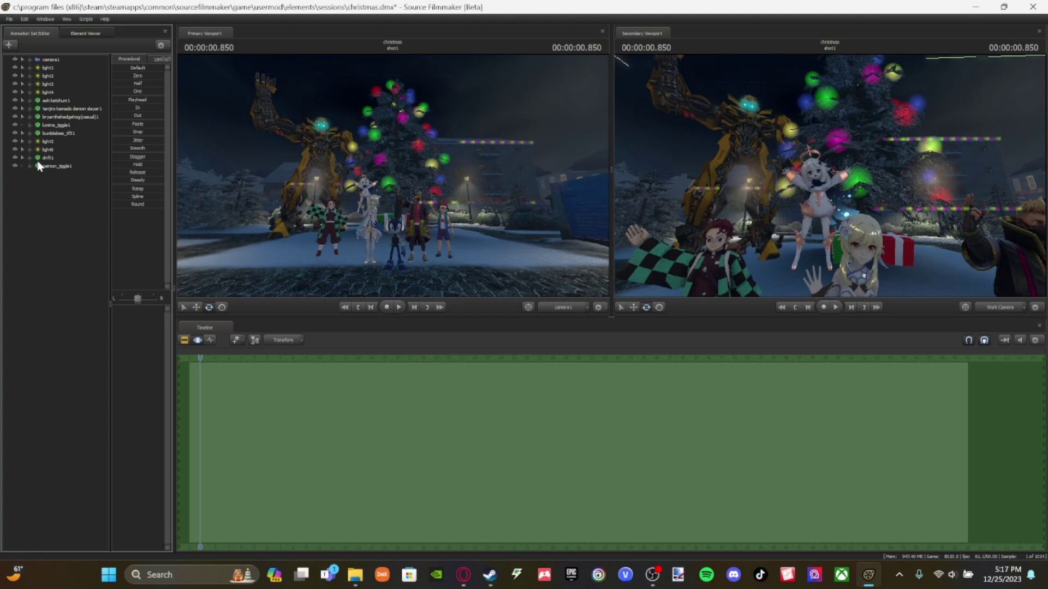
Step: Expand the hedgehog model's RigBody controls and select its rig_head control
click(37, 84)
click(55, 134)
click(30, 117)
click(49, 142)
click(38, 142)
click(66, 206)
click(28, 352)
Step: Examine the posed characters around the Christmas tree from several angles in the work camera
key(s)
drag(829, 176, 829, 218)
click(48, 133)
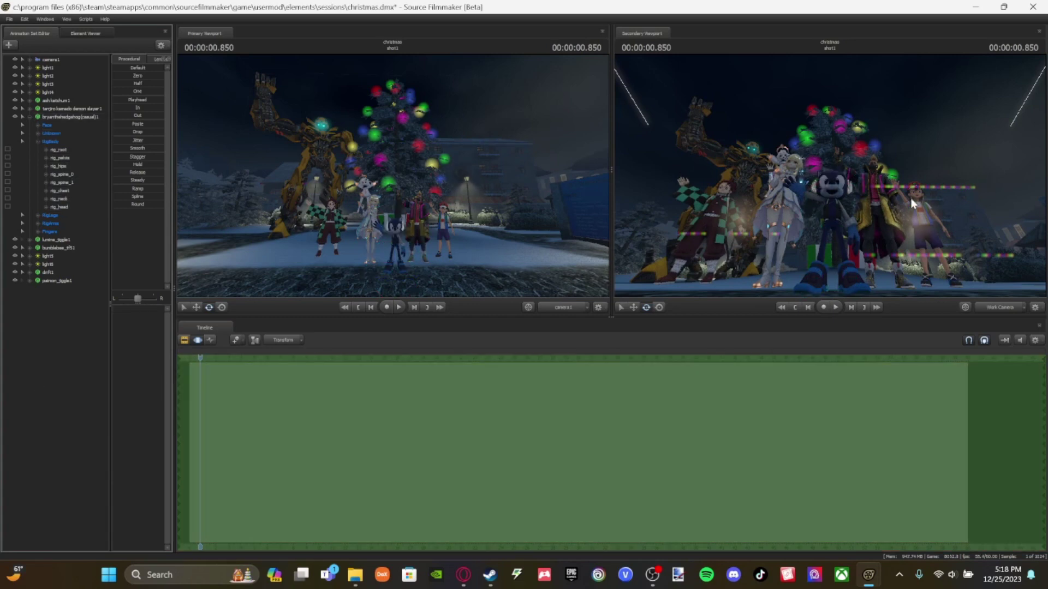
drag(912, 203, 901, 273)
click(102, 215)
key(w)
drag(830, 186, 792, 176)
key(a)
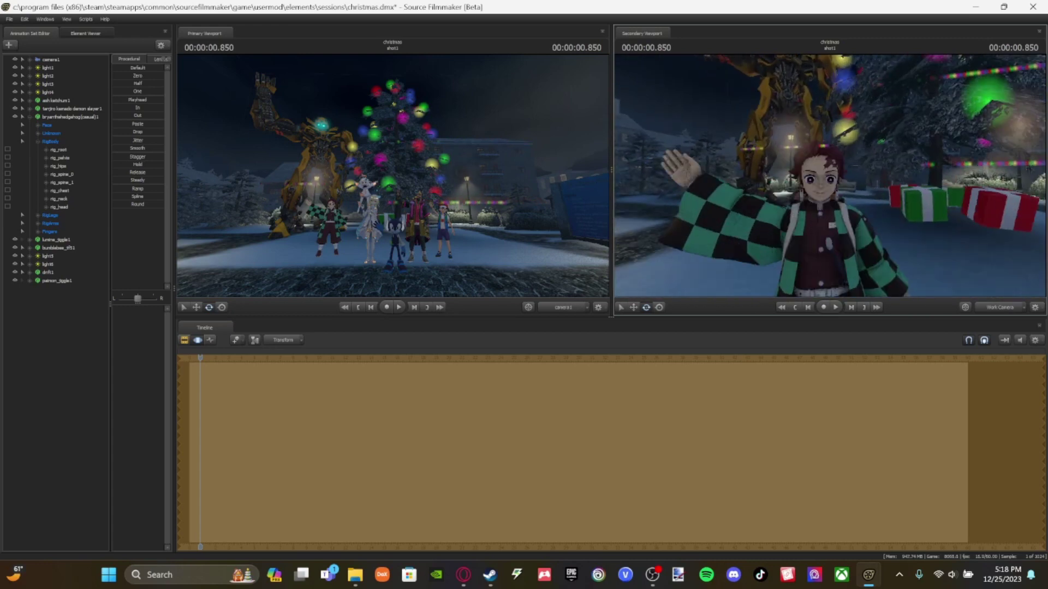
key(s)
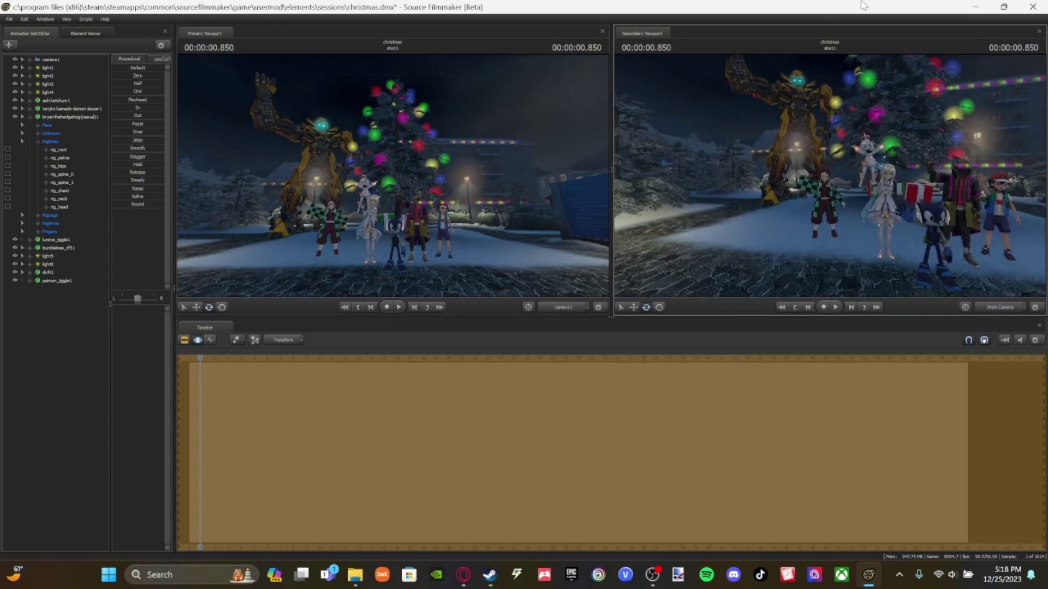
click(30, 116)
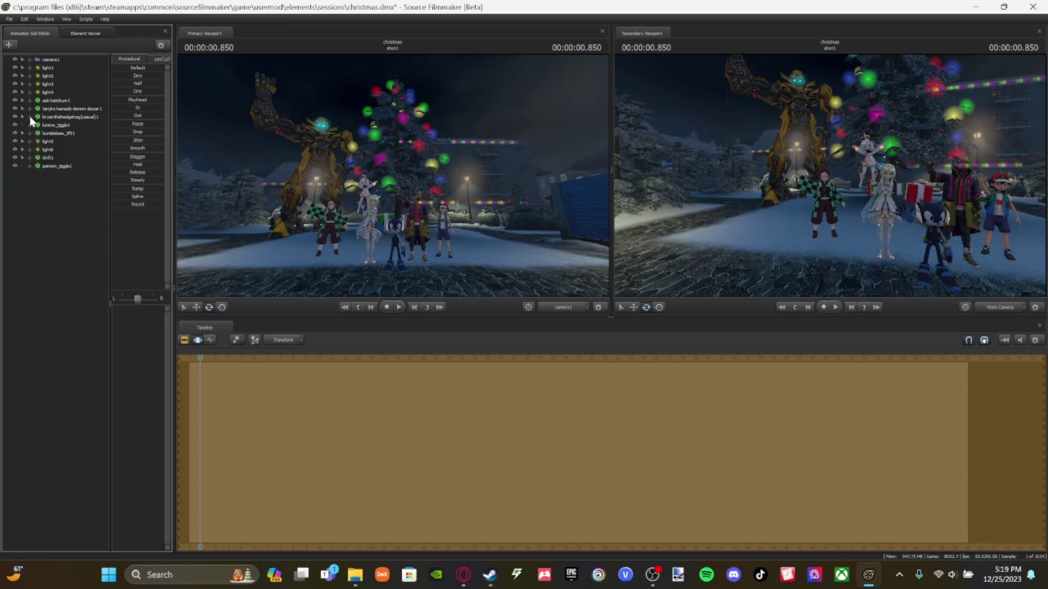
Step: Save the christmas.dmx session
click(10, 19)
click(17, 41)
click(23, 18)
click(48, 235)
key(w)
drag(830, 176, 843, 186)
Step: Add a new model animation set, filtering the model list by "nezuk" and loading the demon slayer nezuko.mdl
click(9, 46)
click(32, 71)
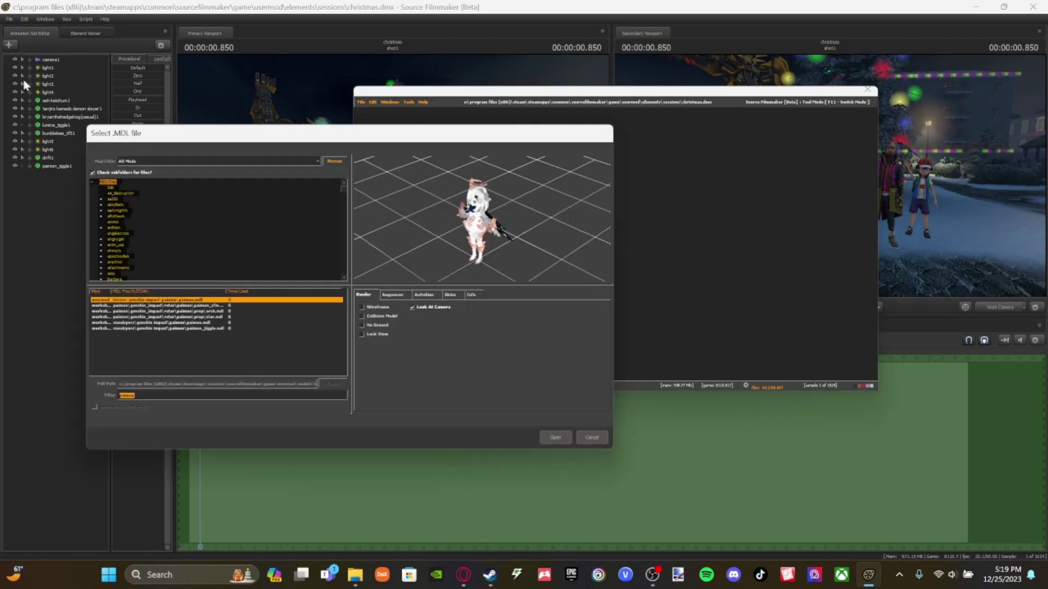
text(nezuk)
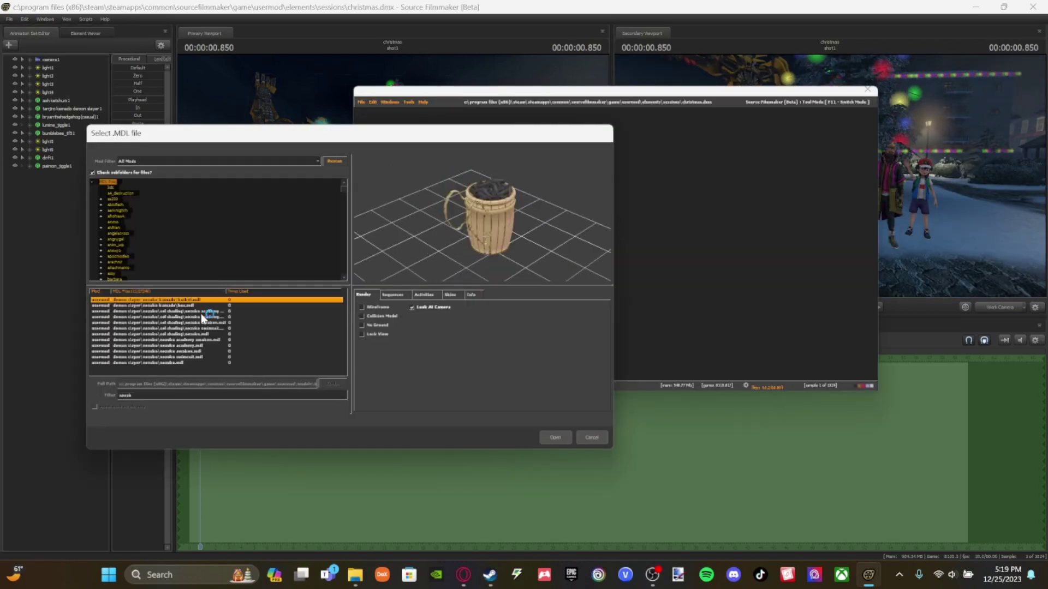
click(201, 334)
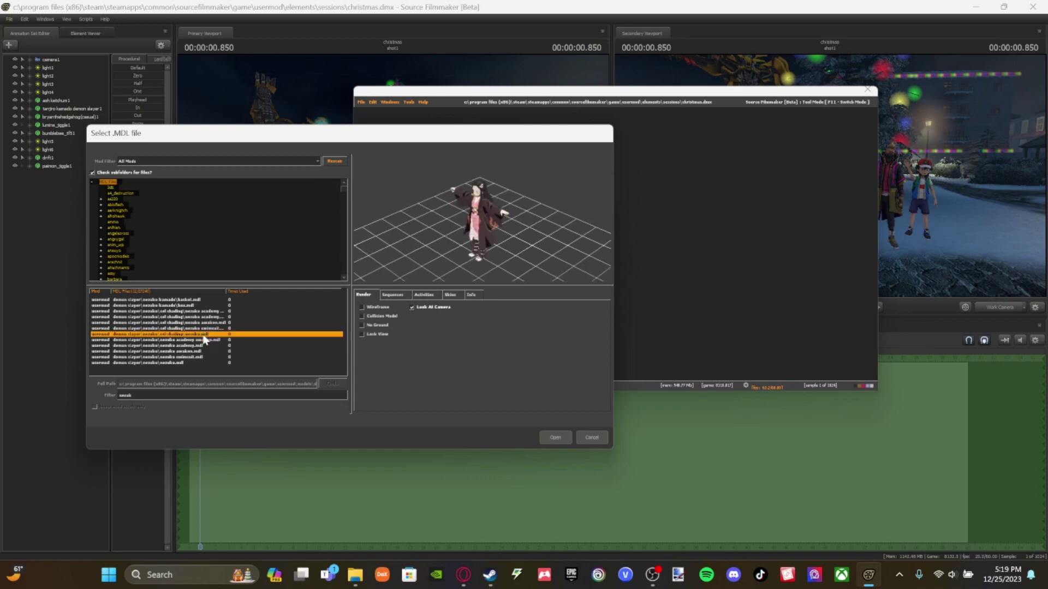
drag(438, 231, 194, 360)
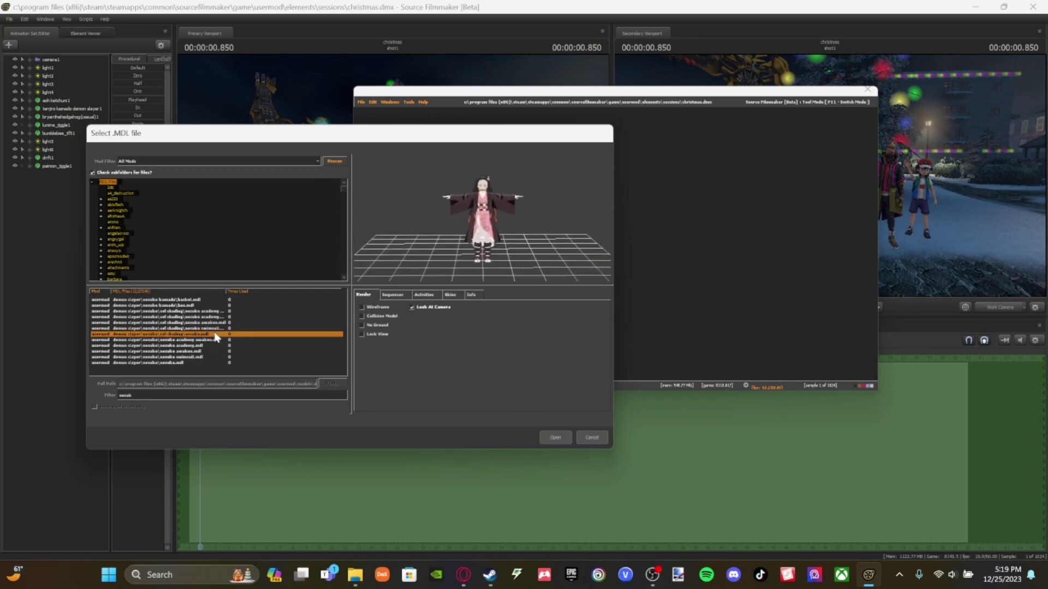
click(176, 363)
click(553, 440)
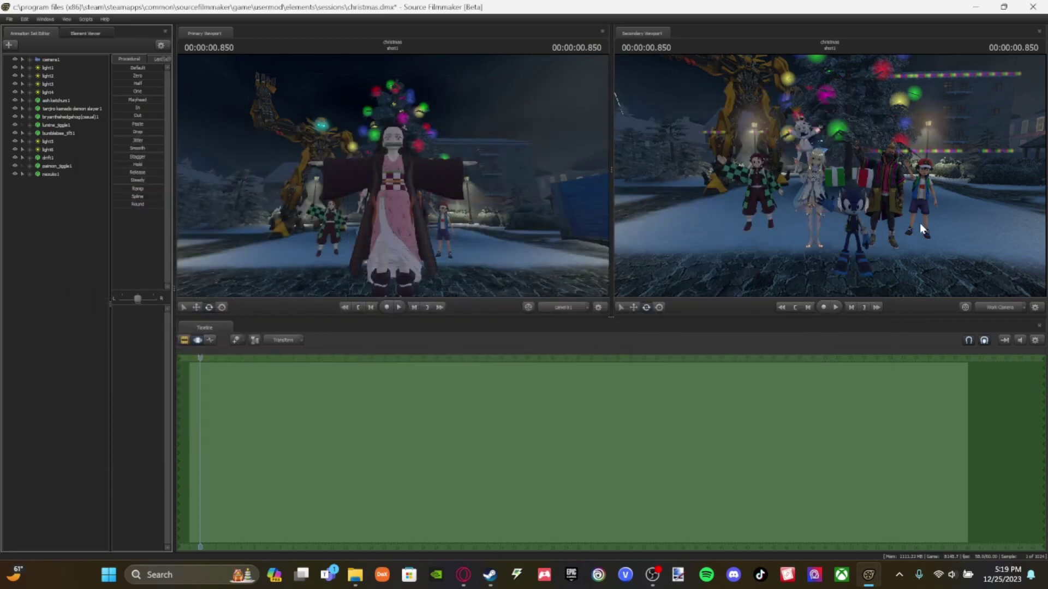
drag(796, 155, 795, 155)
right_click(49, 174)
right_click(62, 175)
mouse_move(93, 244)
click(163, 266)
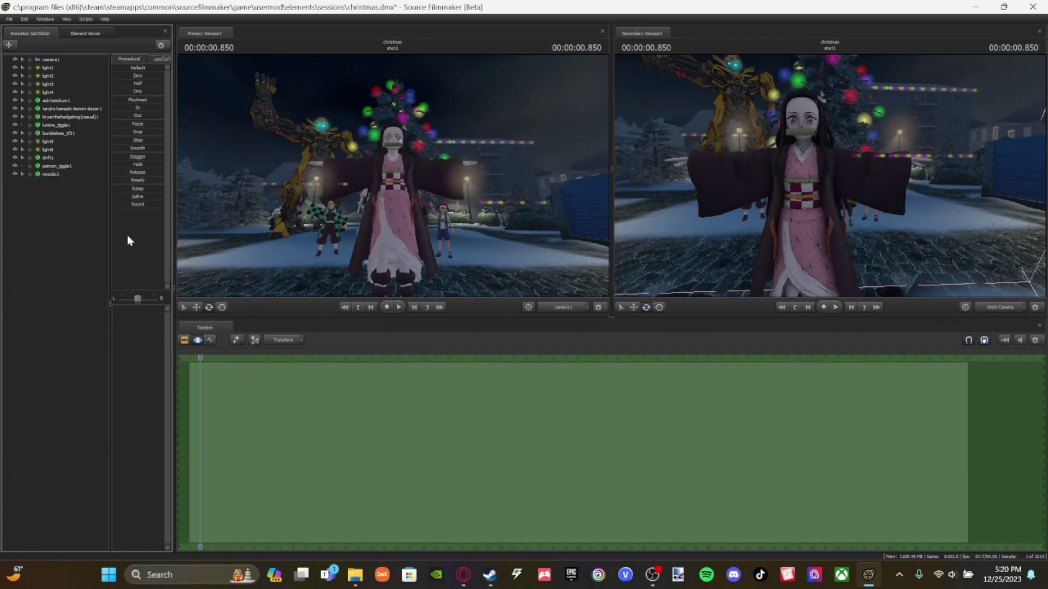
click(49, 175)
click(87, 267)
click(49, 174)
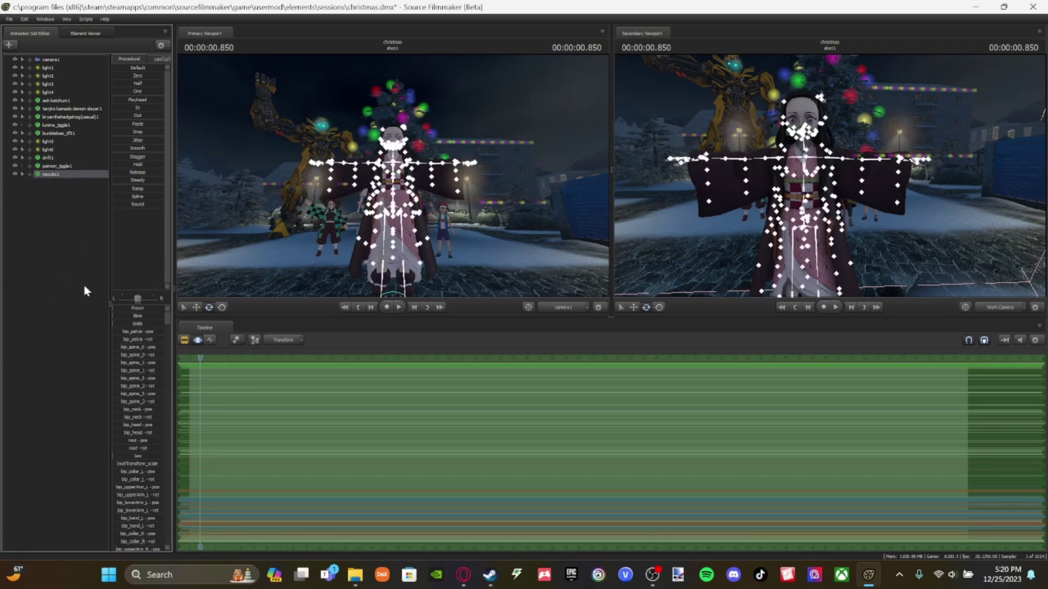
click(45, 259)
Step: Move the whole Nezuko model down until her feet rest on the ground
click(50, 174)
mouse_move(808, 180)
mouse_down()
mouse_move(813, 230)
mouse_move(821, 186)
mouse_up()
key(w)
drag(821, 185, 815, 164)
drag(814, 125, 813, 194)
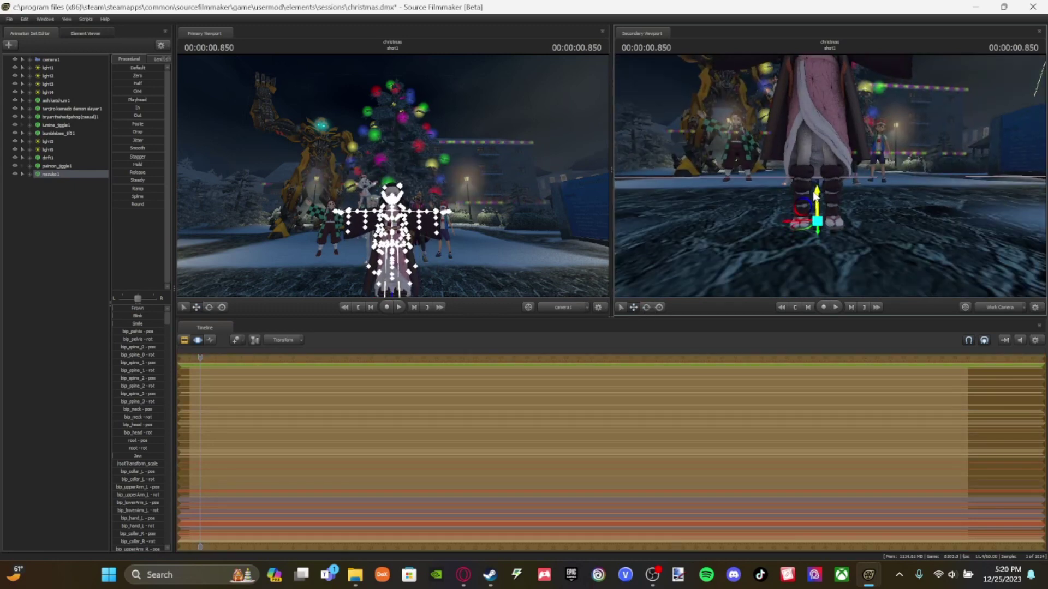
Step: Look through nezuko1's body group options and show the controls in its Unknown group
right_click(61, 173)
mouse_move(115, 273)
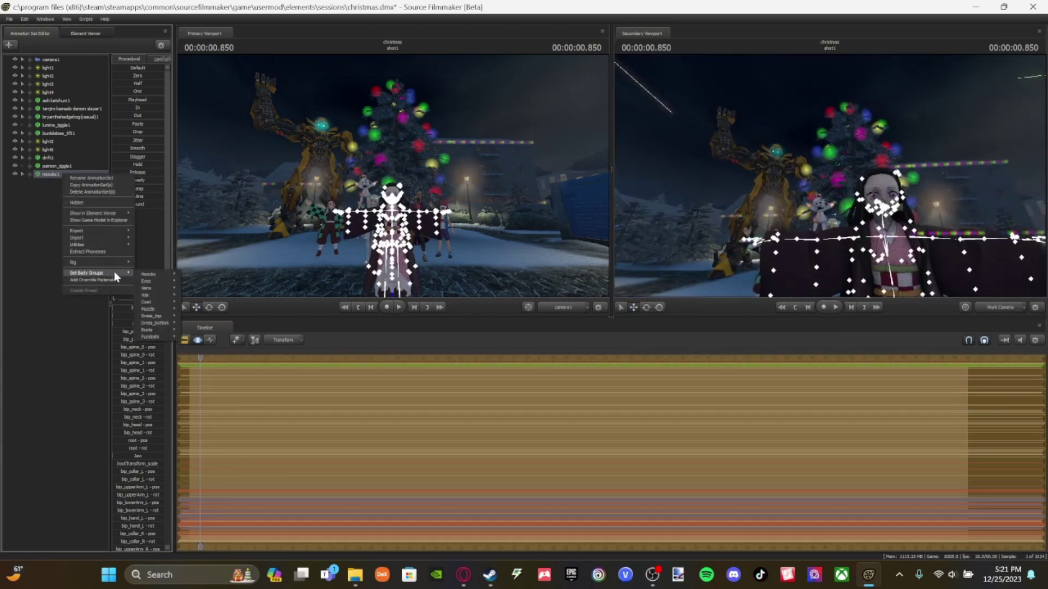
click(186, 64)
click(51, 175)
click(22, 174)
click(54, 215)
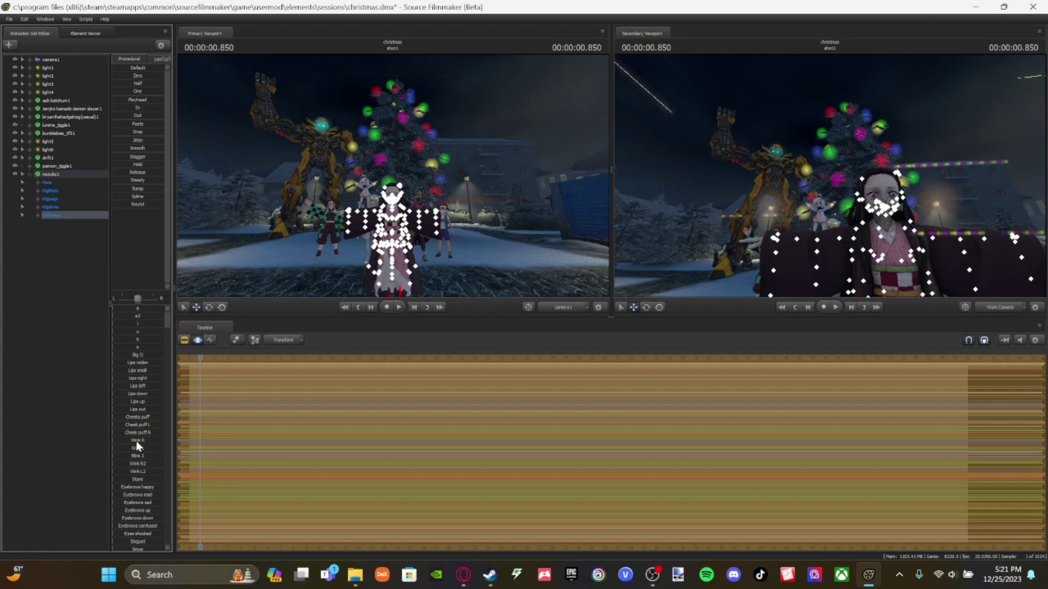
Step: Change one of the body group options of the nezuko1 model
right_click(71, 174)
mouse_move(120, 273)
click(206, 320)
click(103, 261)
Step: Raise the Eyebrows happy slider in nezuko1's Unknown control group
click(53, 217)
key(w)
mouse_move(781, 235)
mouse_down()
mouse_move(764, 229)
mouse_move(775, 229)
mouse_up()
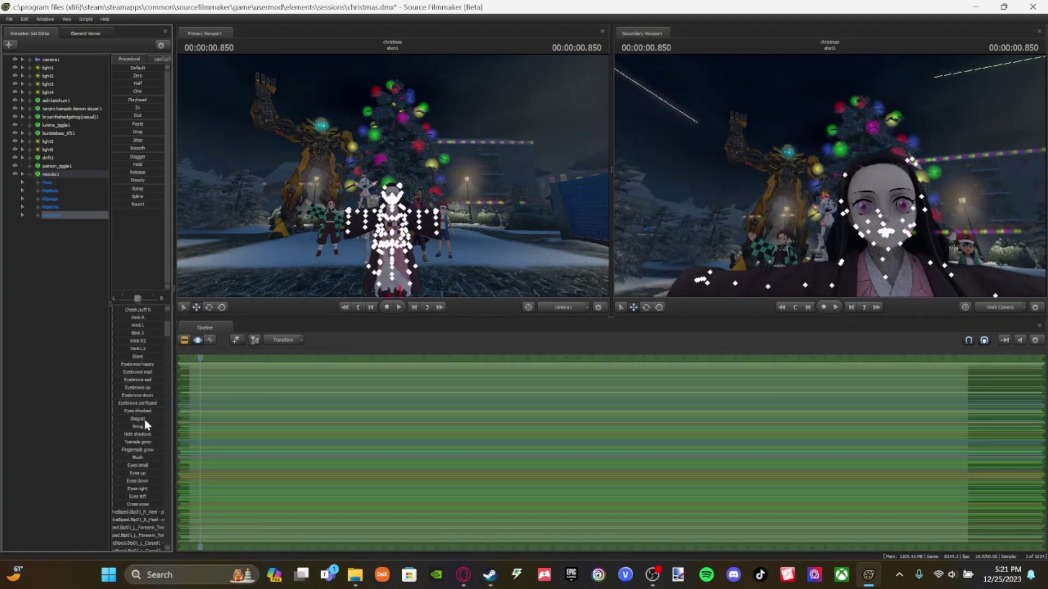
click(46, 182)
drag(830, 174, 818, 210)
key(w)
key(s)
key(s)
click(53, 215)
scroll(147, 540, down, 3)
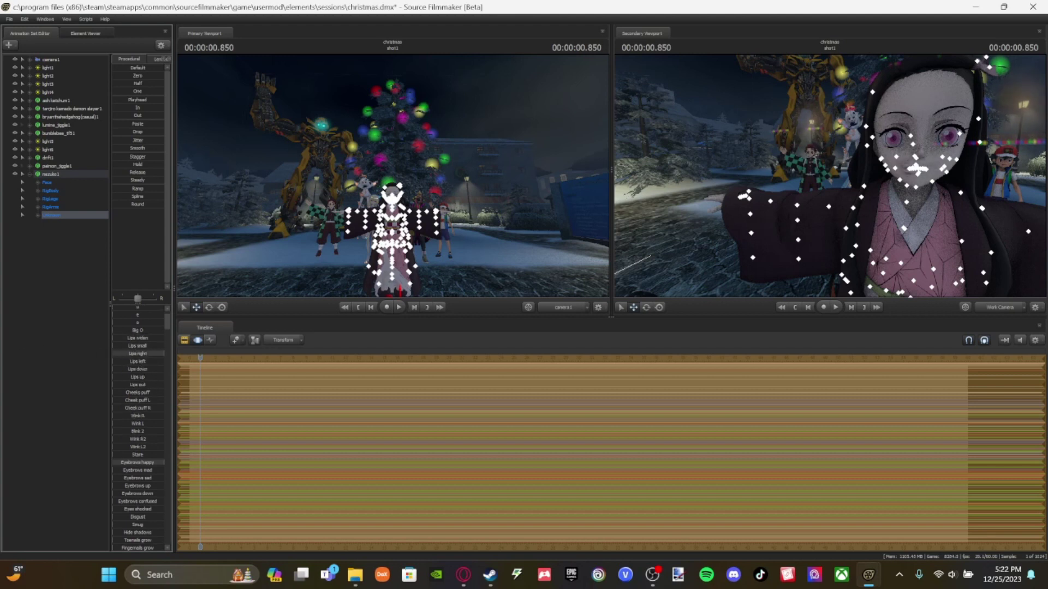
scroll(146, 460, down, 3)
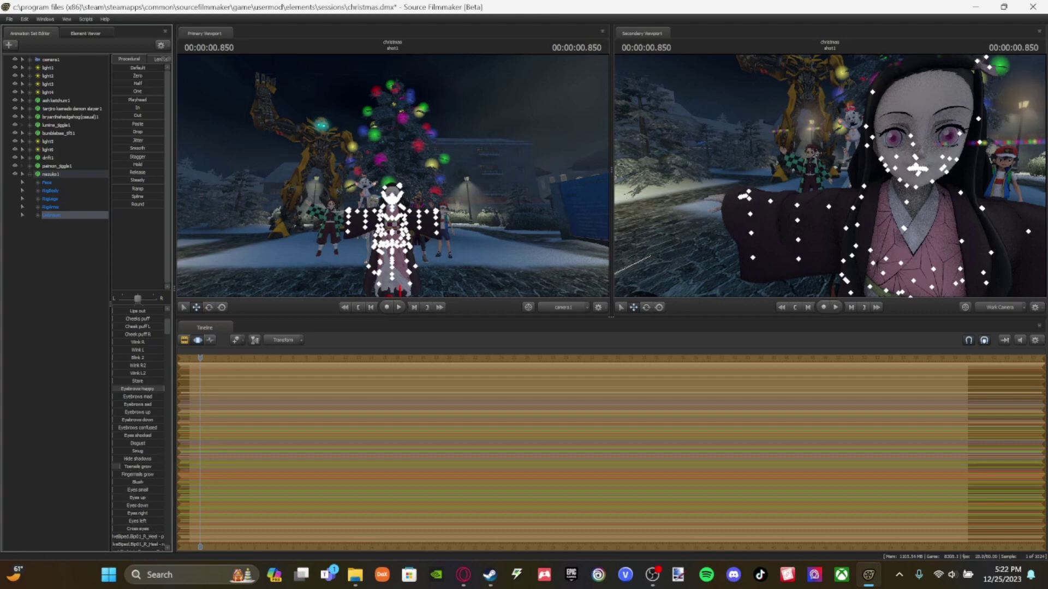
Step: Try the Toenails grow slider at its maximum and inspect Nezuko's feet
drag(119, 467, 168, 467)
drag(786, 207, 780, 284)
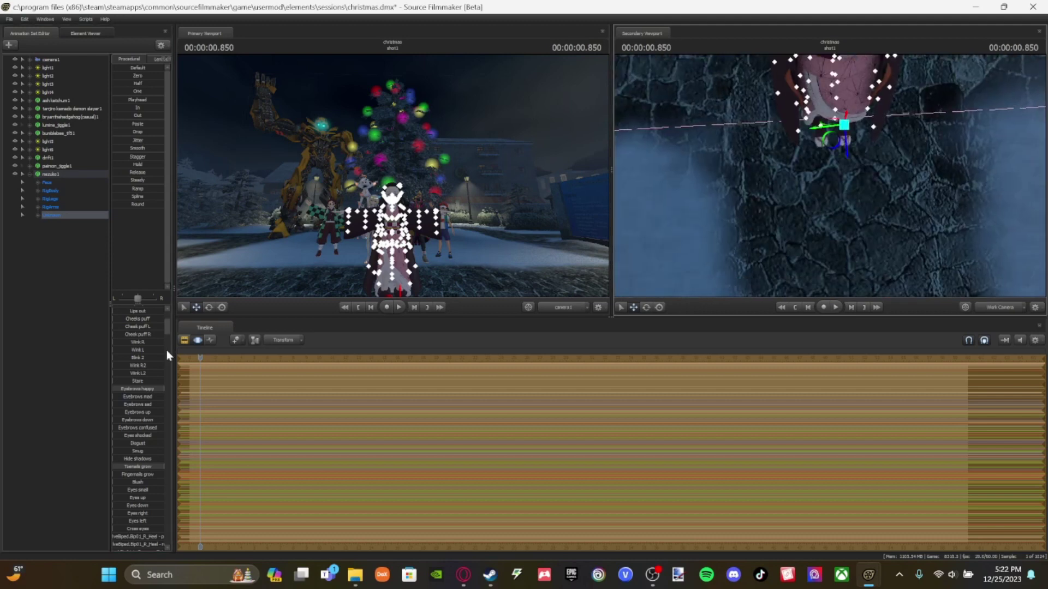
mouse_move(808, 181)
mouse_down()
mouse_move(818, 125)
mouse_move(775, 197)
mouse_move(803, 164)
mouse_up()
scroll(149, 485, down, 3)
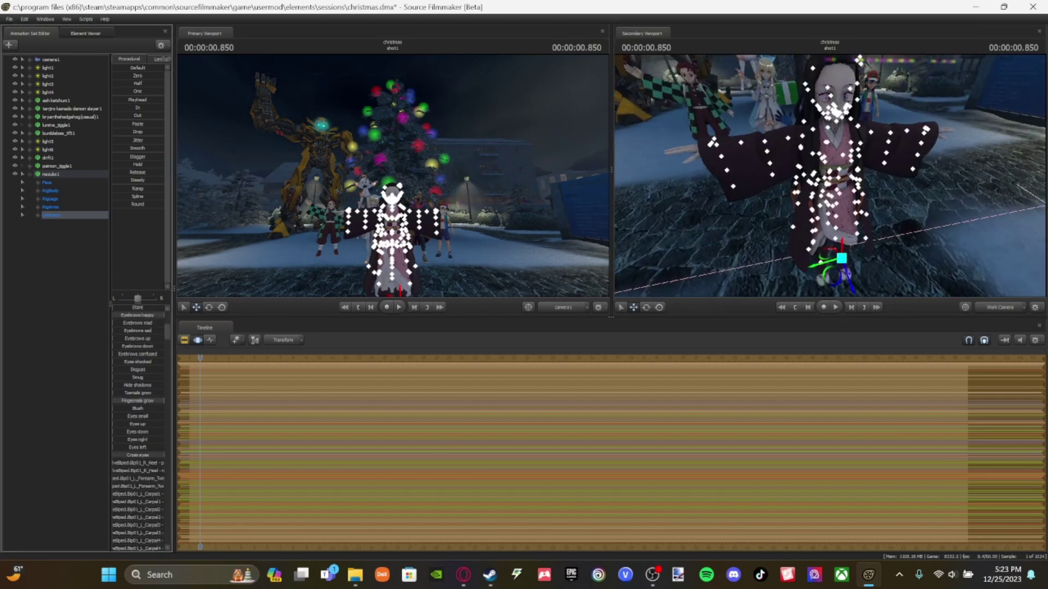
scroll(144, 426, up, 7)
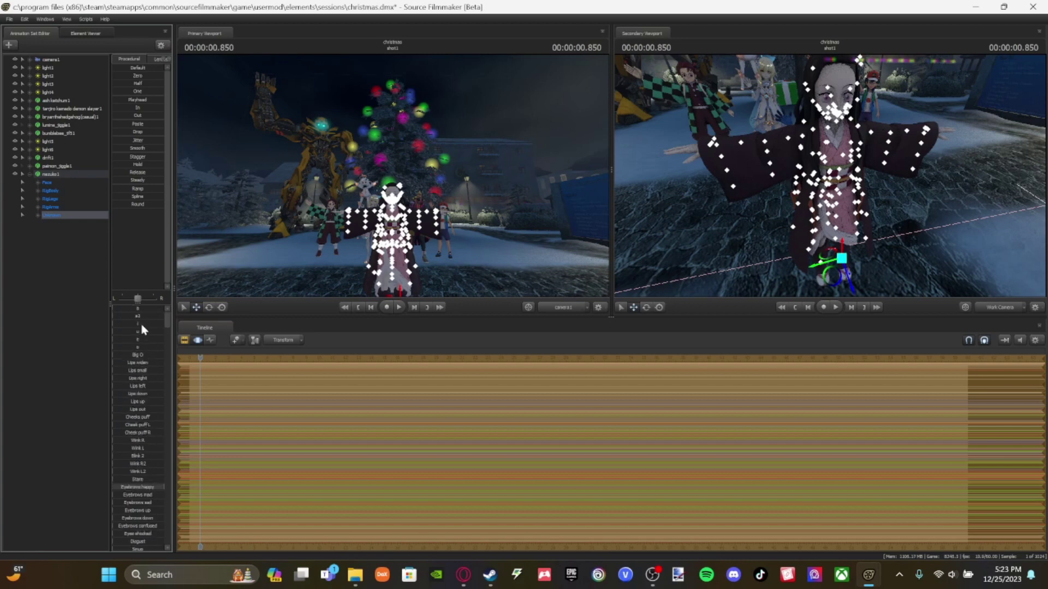
Step: Raise the a2 mouth slider in nezuko1's Unknown control group to open Nezuko's smile
click(51, 208)
click(53, 215)
drag(116, 316, 135, 316)
drag(819, 180, 835, 158)
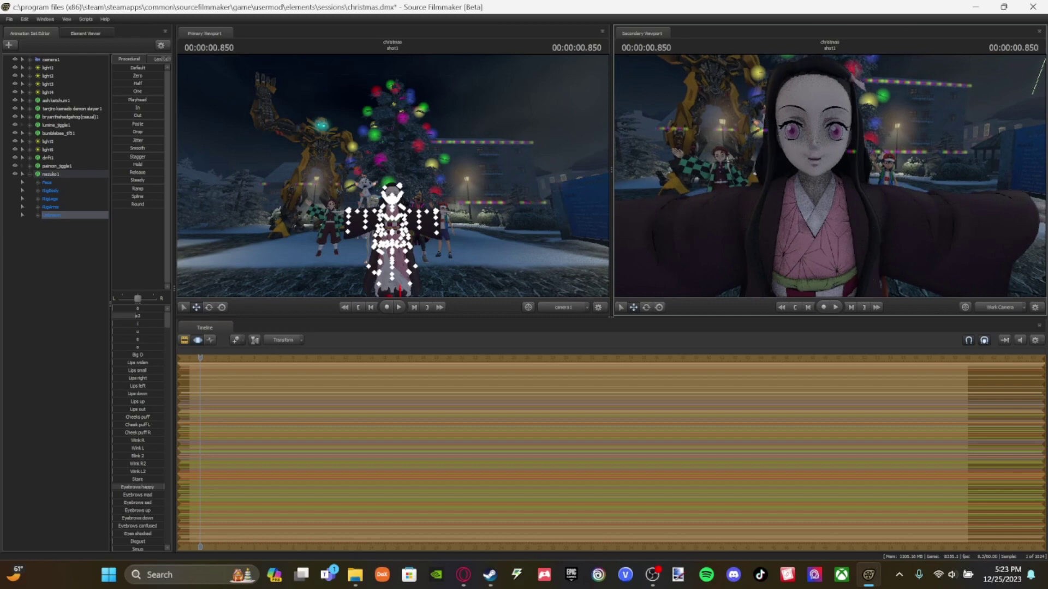
click(50, 343)
click(53, 216)
drag(129, 314, 146, 315)
click(58, 327)
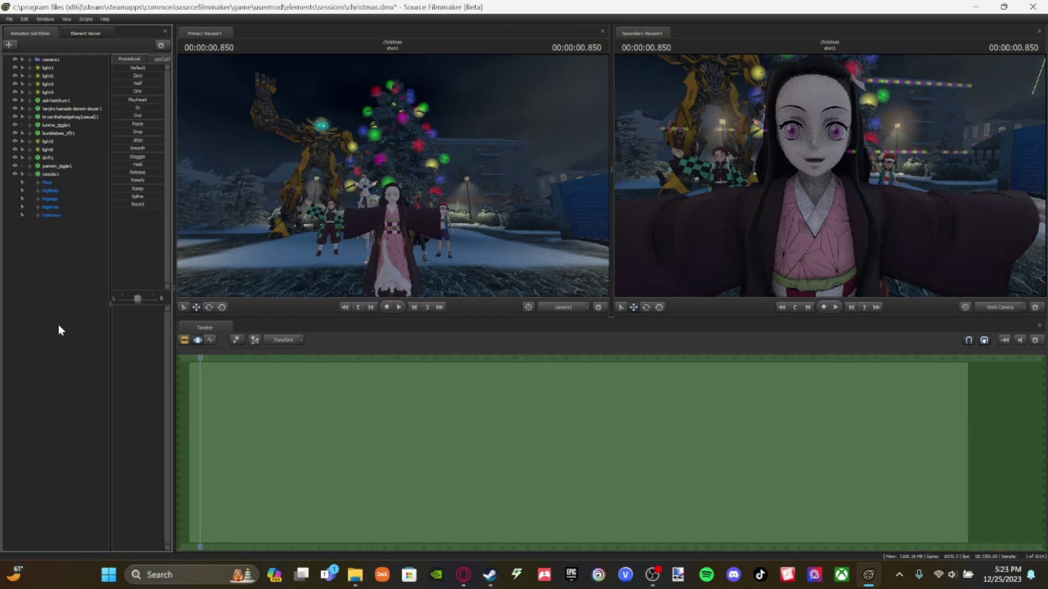
Step: Raise the mouth slider just above Big O in nezuko1's Unknown group to shape the open mouth
click(87, 216)
drag(115, 347, 138, 347)
click(17, 338)
drag(819, 180, 820, 148)
key(s)
Step: Look through the expression sliders and bone controls in nezuko1's Unknown group while checking Nezuko's face
click(58, 191)
click(60, 215)
scroll(136, 428, down, 5)
drag(826, 163, 826, 161)
key(w)
scroll(139, 415, down, 4)
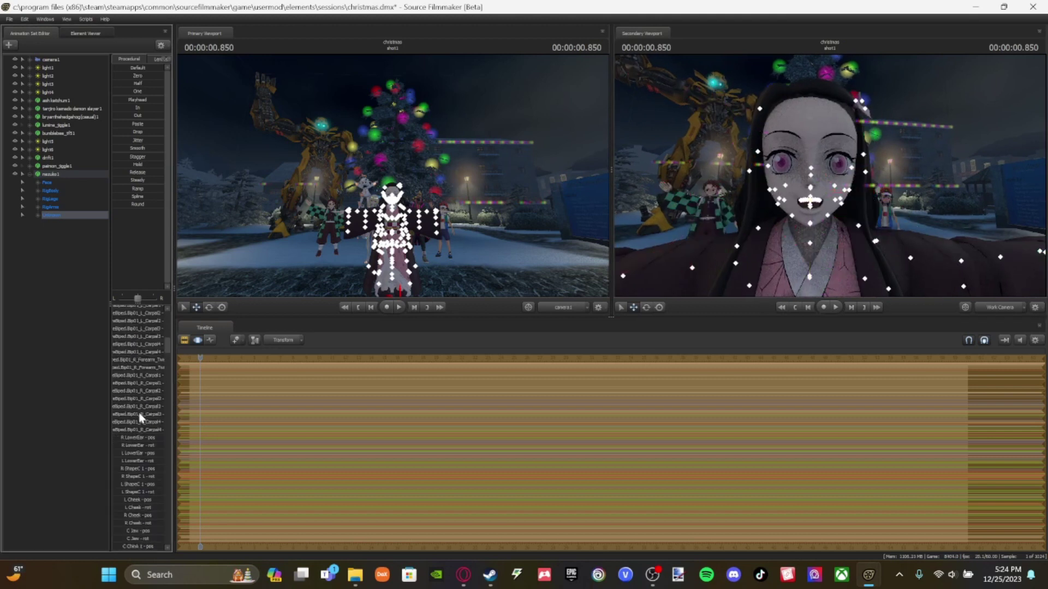
scroll(141, 418, up, 5)
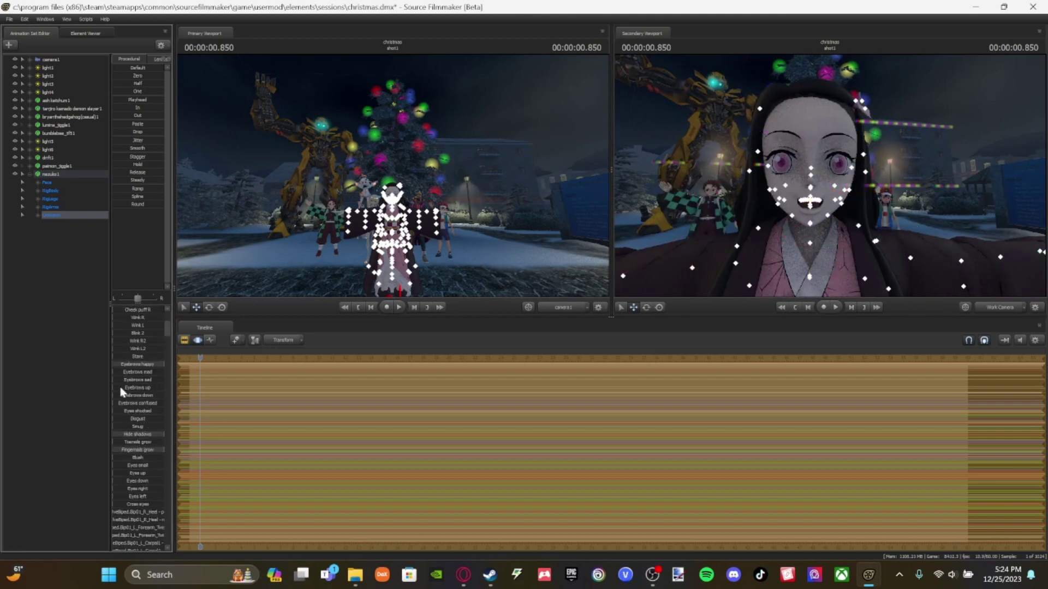
click(96, 351)
Step: Raise the Eyes shocked slider in nezuko1's Unknown group and check the expression from several angles
key(d)
drag(826, 162, 811, 159)
ctrl+click(812, 156)
click(29, 92)
click(52, 216)
drag(152, 461, 165, 461)
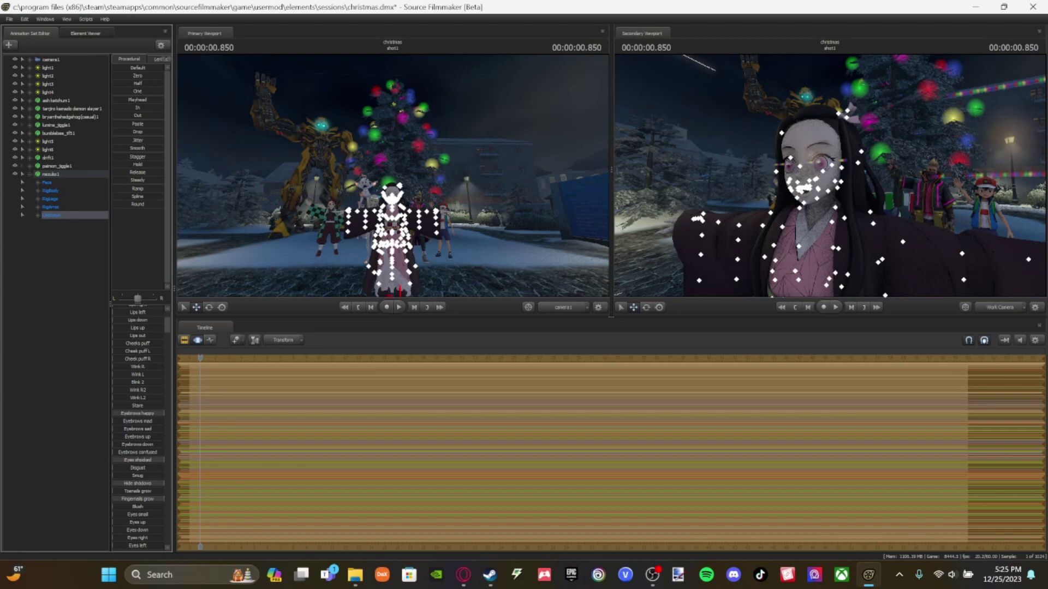
scroll(141, 464, down, 4)
drag(819, 180, 860, 180)
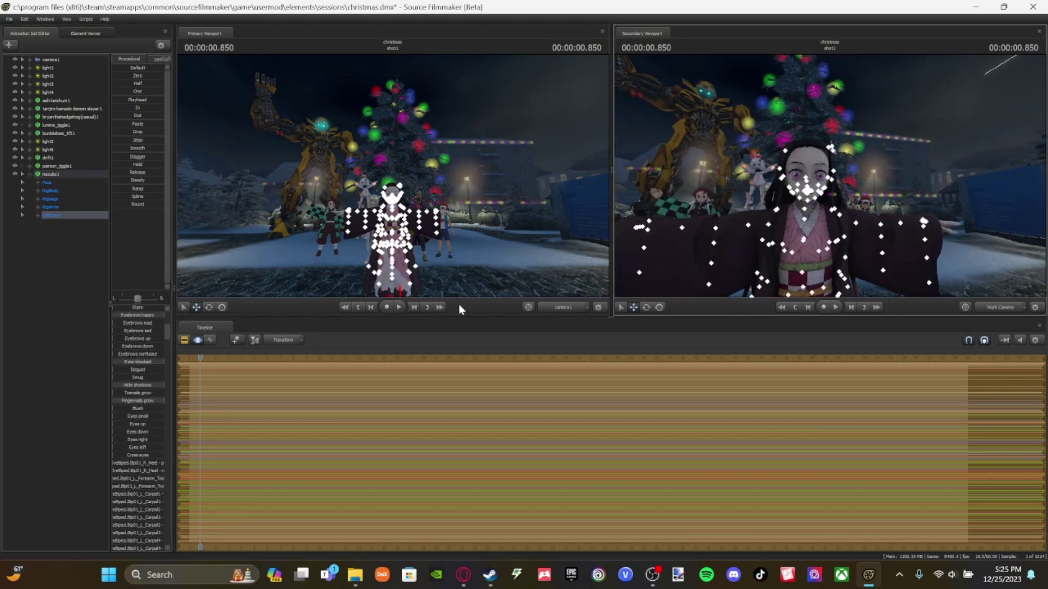
Step: Move the whole Nezuko model back into the group on Tanjiro's outer side and rotate it to face suitably
click(60, 175)
drag(818, 180, 841, 213)
drag(861, 261, 849, 225)
key(e)
right_click(847, 205)
mouse_move(885, 233)
click(928, 234)
drag(299, 274, 306, 274)
key(w)
mouse_move(764, 208)
mouse_down()
mouse_move(755, 251)
mouse_move(764, 180)
mouse_move(767, 189)
mouse_up()
key(s)
drag(830, 175, 830, 153)
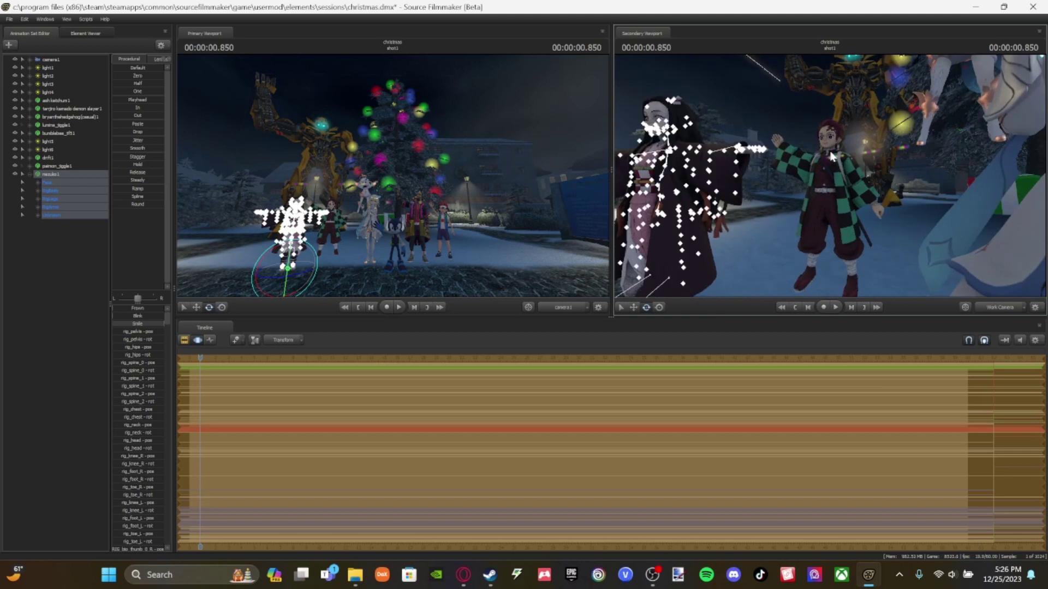
click(184, 340)
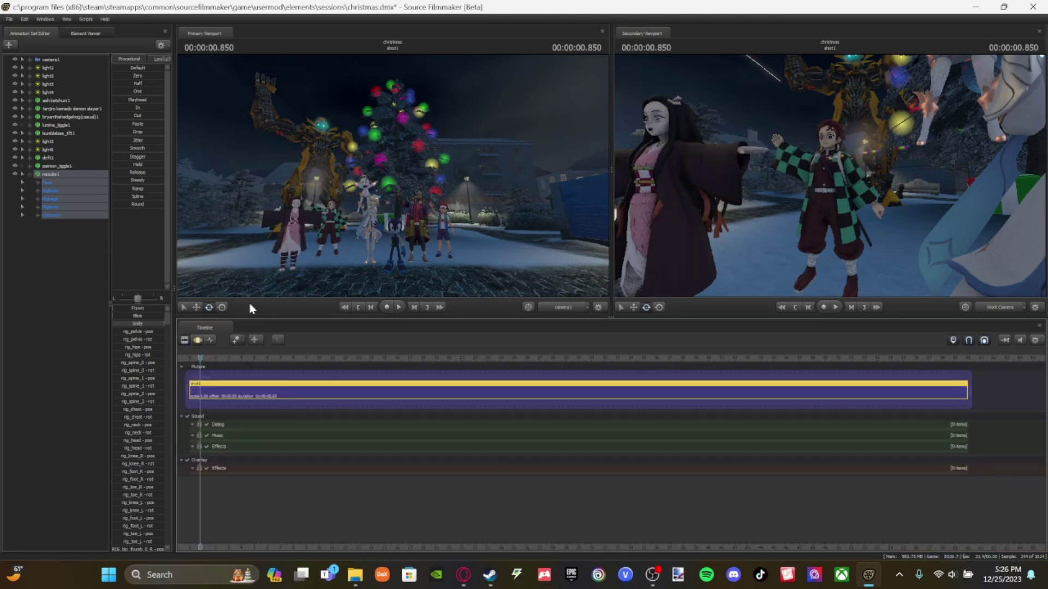
click(197, 340)
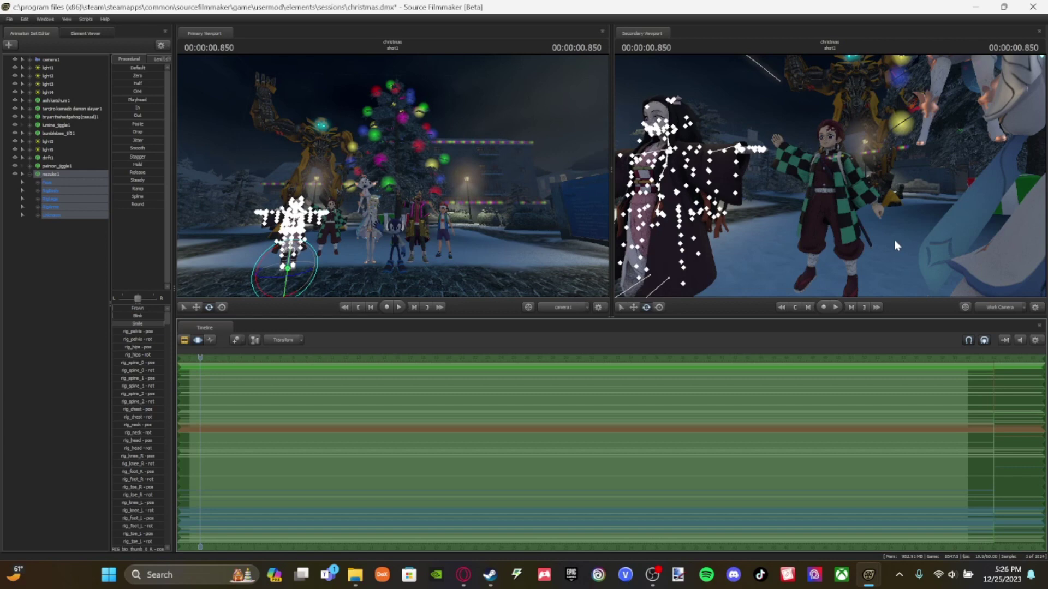
click(38, 191)
click(37, 191)
click(50, 207)
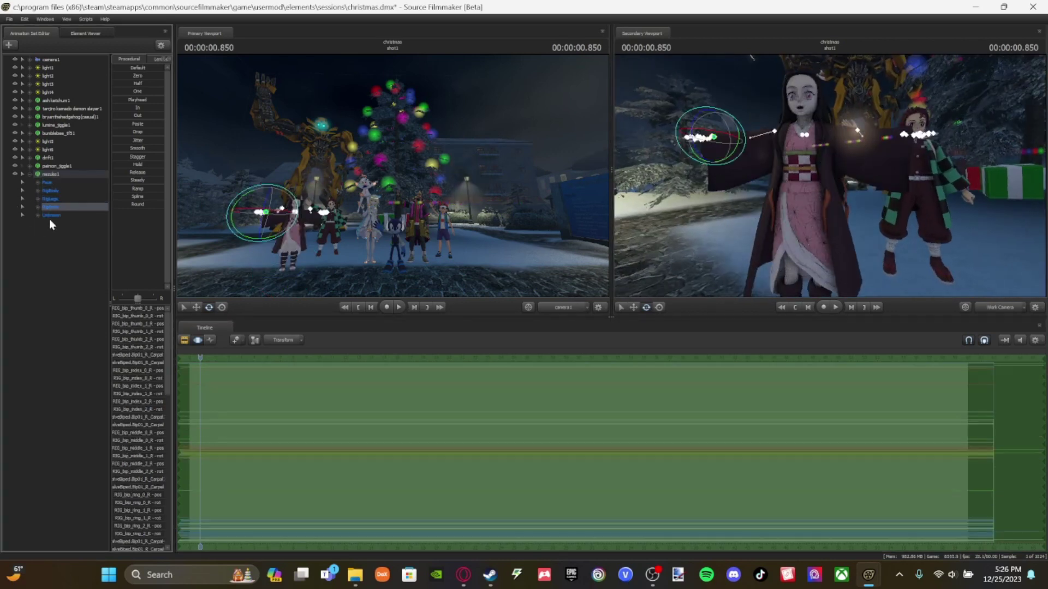
click(38, 200)
click(38, 191)
click(37, 191)
Step: Raise Nezuko's right hand into a wave with rig_hand_R and rotate the hand
click(38, 208)
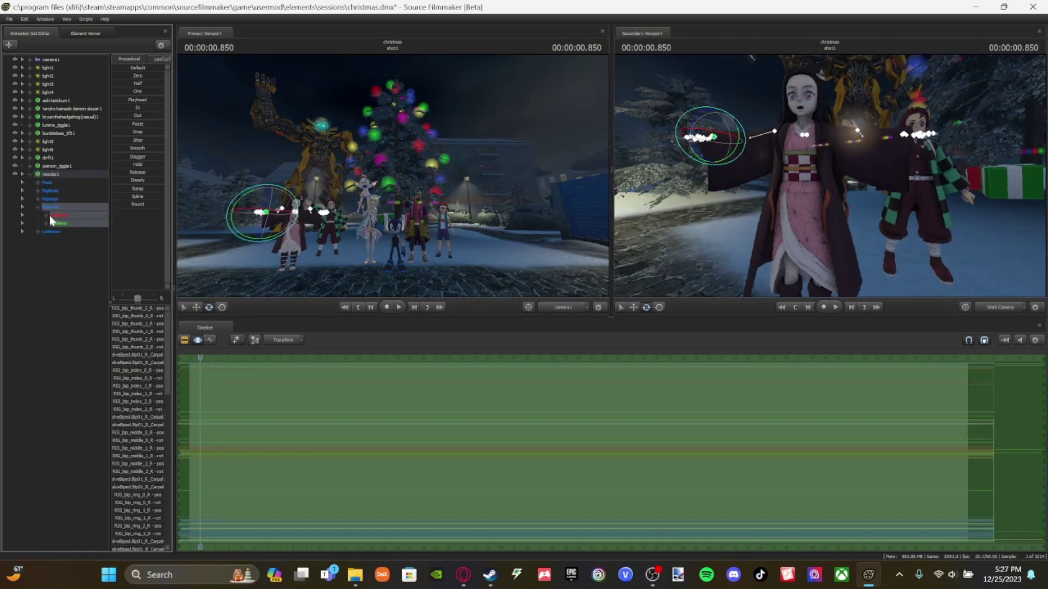
click(46, 216)
click(70, 231)
drag(682, 249, 709, 271)
key(w)
drag(826, 94, 793, 135)
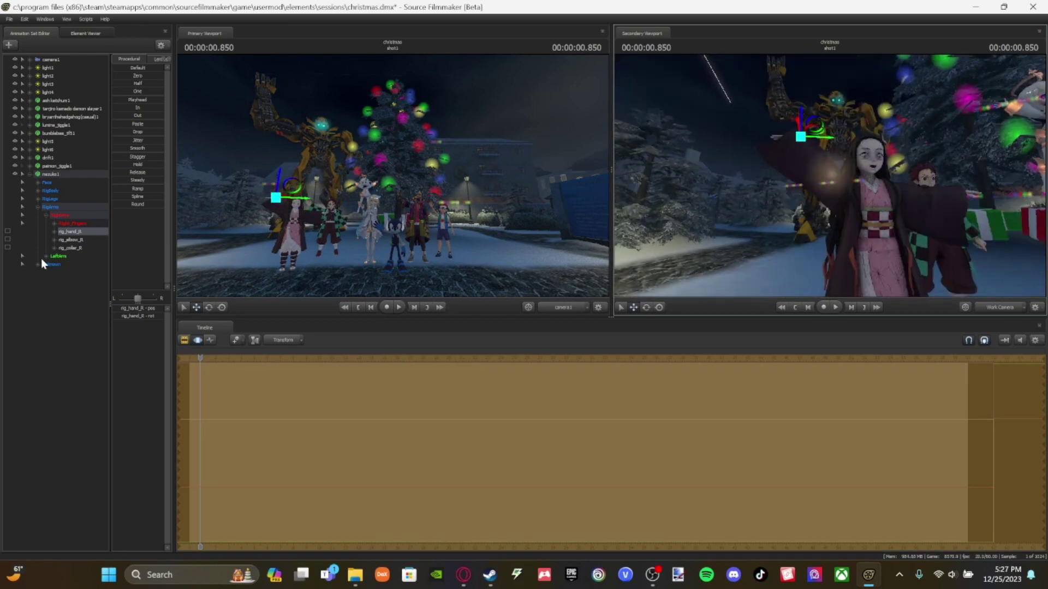
key(e)
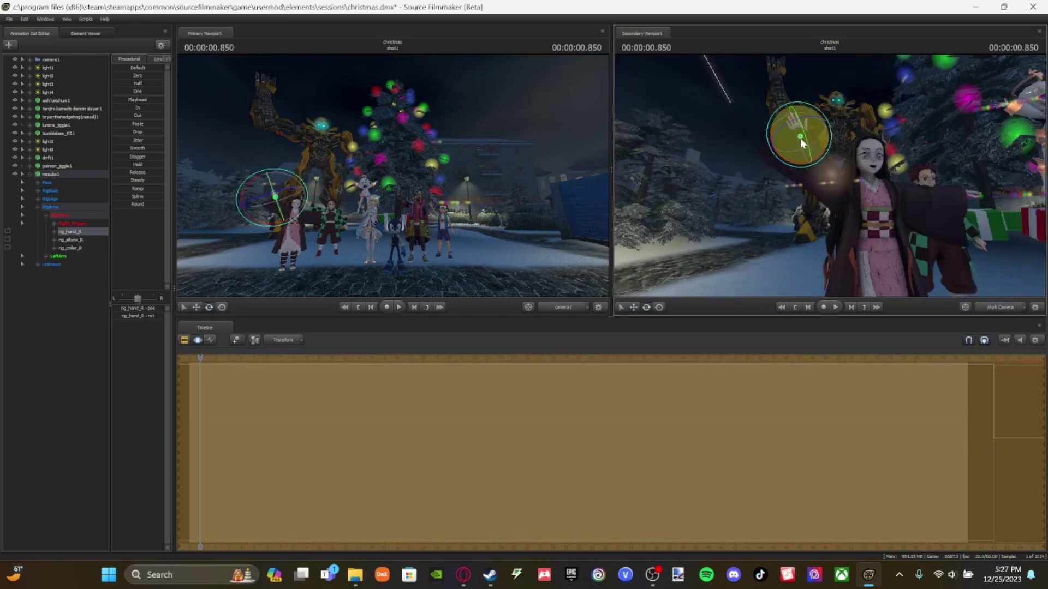
click(62, 339)
Step: Lower Nezuko's left hand to her side with rig_hand_L and rotate it to point downwards
click(45, 256)
click(70, 272)
click(197, 307)
drag(959, 178, 818, 246)
click(647, 308)
drag(846, 163, 859, 192)
drag(947, 213, 923, 229)
drag(779, 237, 795, 267)
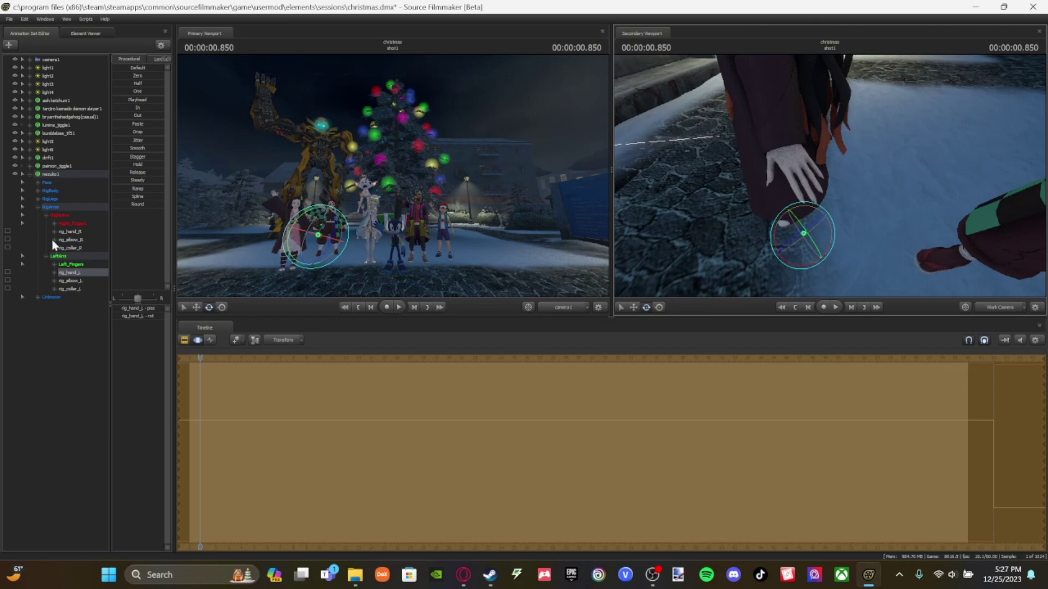
Step: Rotate Nezuko's torso using the controls from rig_spine_0 through rig_chest together
click(38, 190)
drag(60, 224, 61, 248)
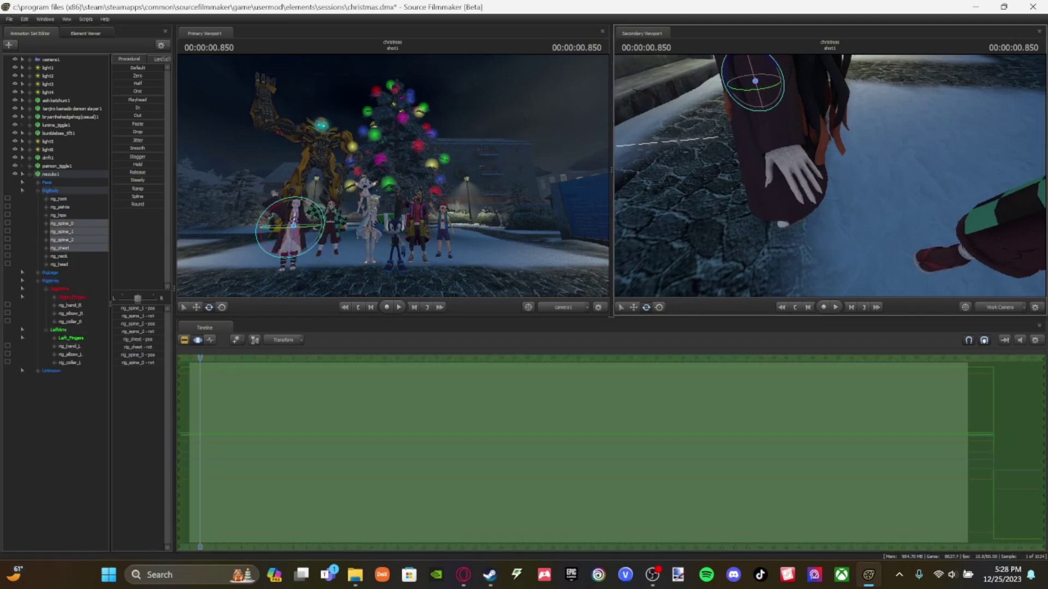
key(f)
drag(789, 164, 787, 137)
click(66, 425)
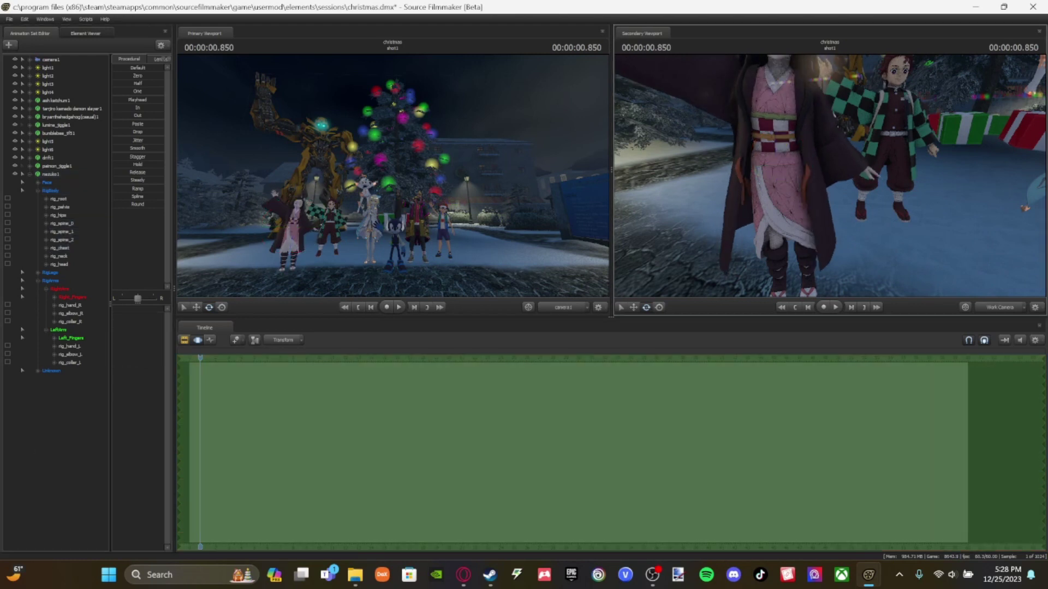
Step: Adjust Nezuko's foot stance with rig_foot_R and rig_foot_L, and collapse the nezuko1 controls
drag(873, 201, 843, 232)
click(38, 273)
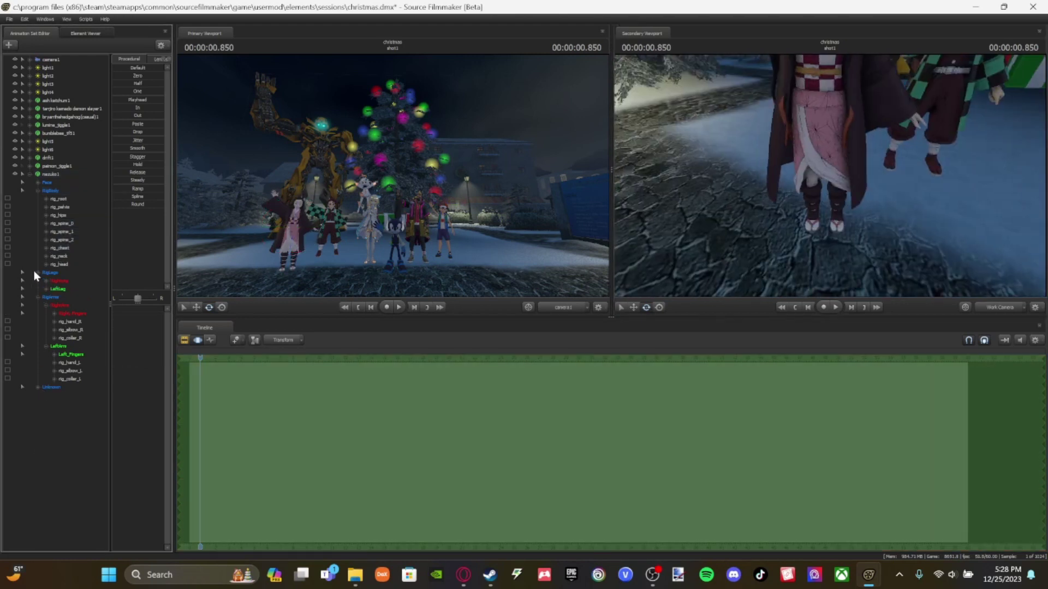
click(46, 281)
click(70, 298)
drag(826, 234, 803, 241)
click(46, 313)
click(76, 331)
click(49, 475)
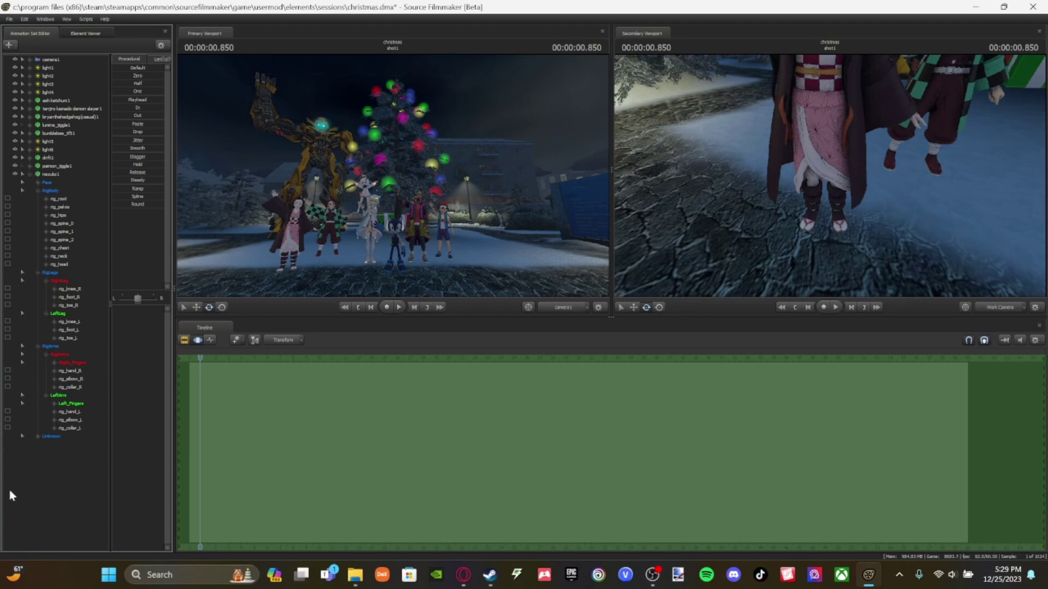
click(29, 175)
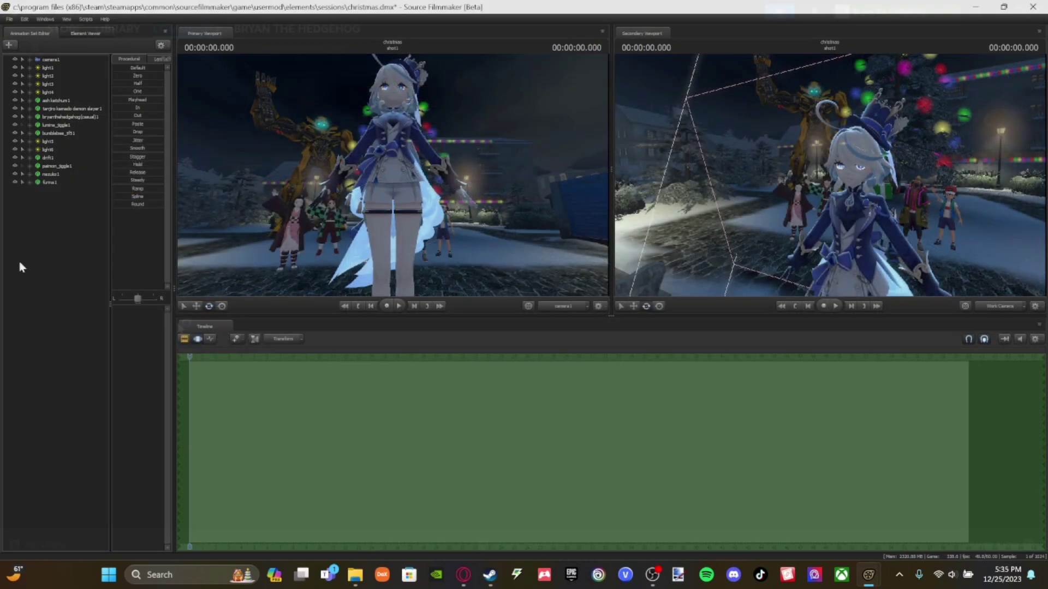
Step: Select the furina1 model and raise one of its facial expression sliders below Neutral
key(s)
drag(874, 184, 823, 175)
key(w)
right_click(60, 181)
click(127, 297)
mouse_move(138, 322)
mouse_down()
mouse_move(165, 323)
mouse_move(154, 309)
mouse_up()
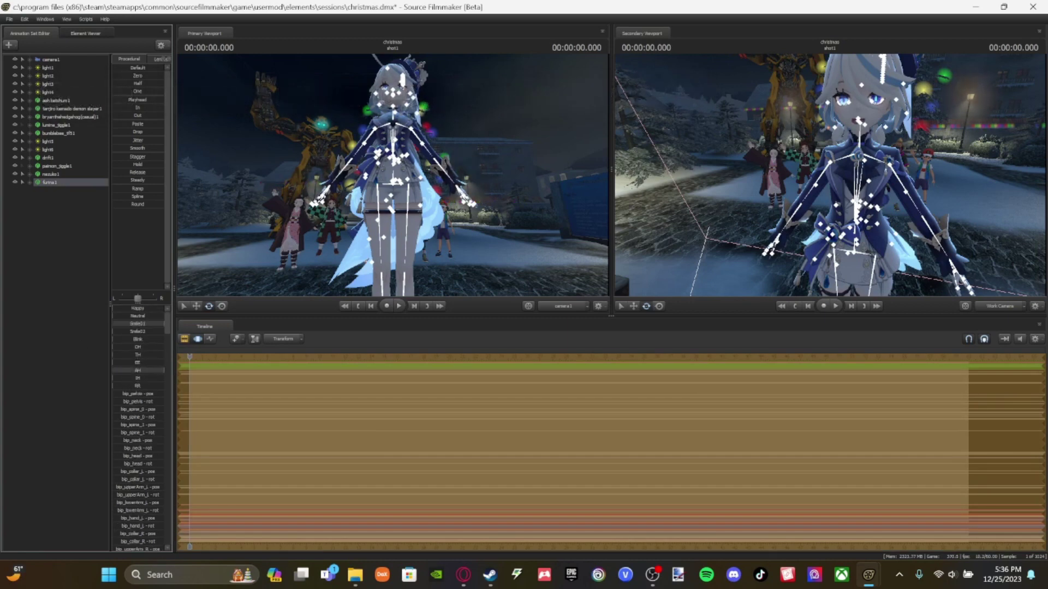
Step: Raise the Surprised slider in furina1's Unknown group and look through the sliders below it
click(28, 182)
click(50, 232)
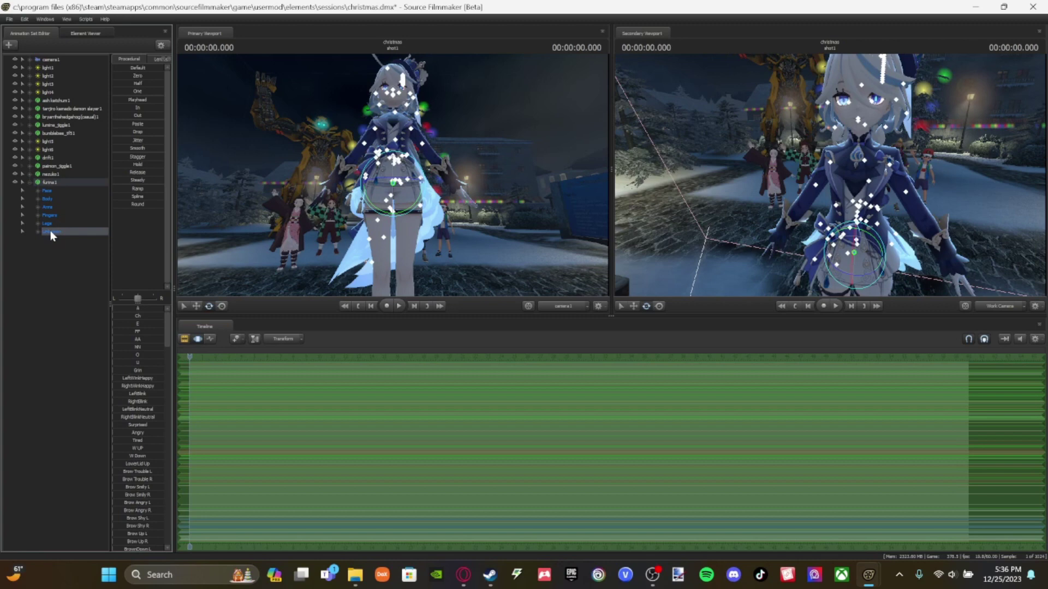
drag(151, 425, 201, 406)
scroll(149, 468, down, 6)
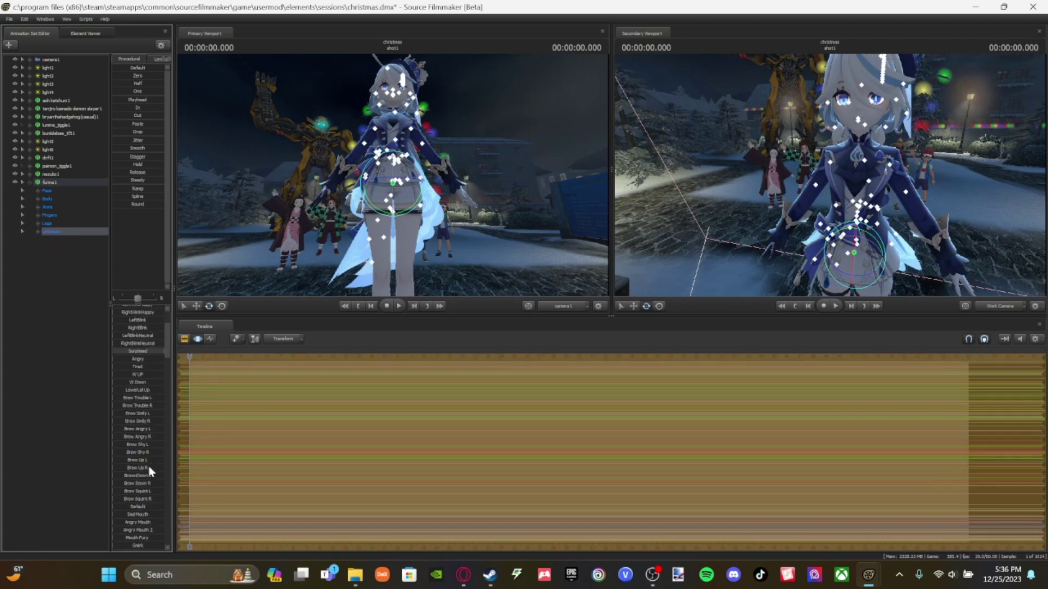
Step: Move the whole furina1 model back into the group beside Lumine, near the tree, and adjust its height on the ground
drag(829, 180, 818, 240)
click(54, 183)
click(633, 306)
drag(844, 285, 898, 109)
key(w)
drag(906, 152, 907, 176)
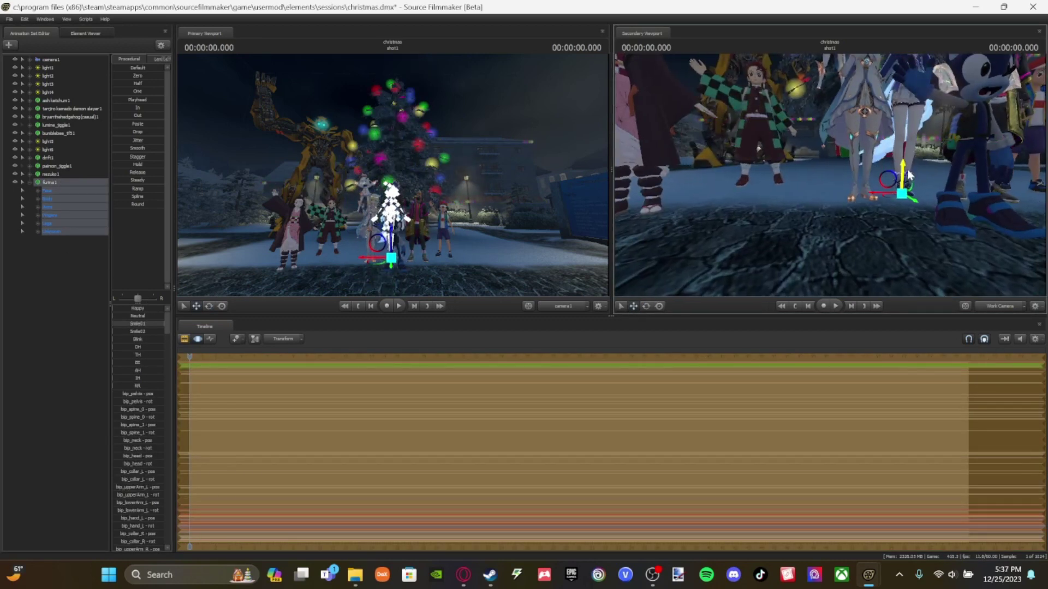
Step: Add a scale control for furina1's rootTransform
click(37, 199)
right_click(60, 183)
mouse_move(103, 253)
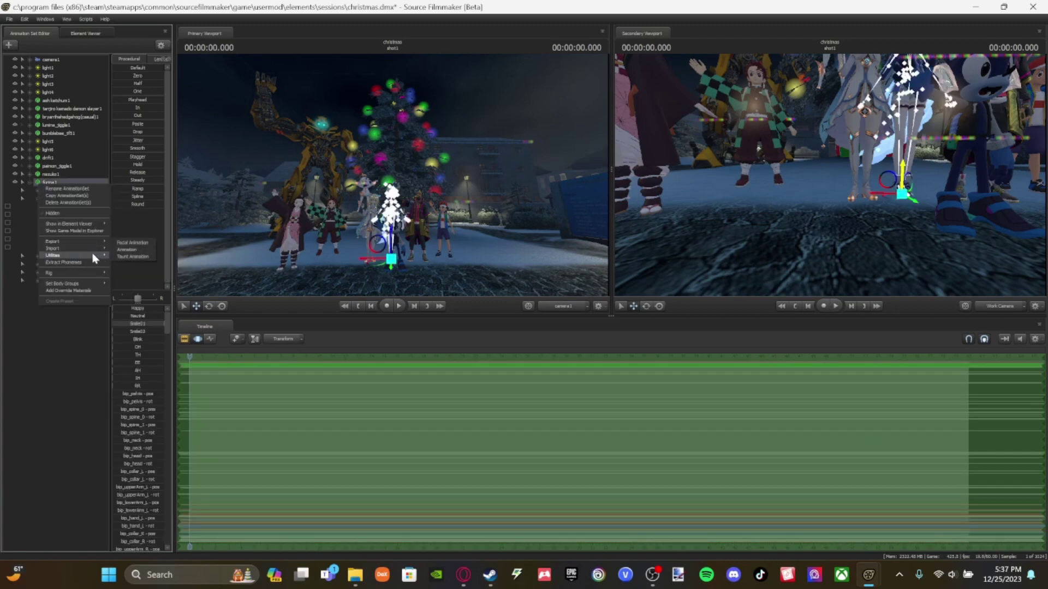
click(164, 275)
Step: Adjust the position of the whole furina1 model beside Lumine and check it against the group
key(w)
drag(829, 174, 873, 191)
click(60, 183)
drag(857, 138, 952, 154)
drag(895, 202, 911, 202)
key(s)
drag(848, 150, 846, 151)
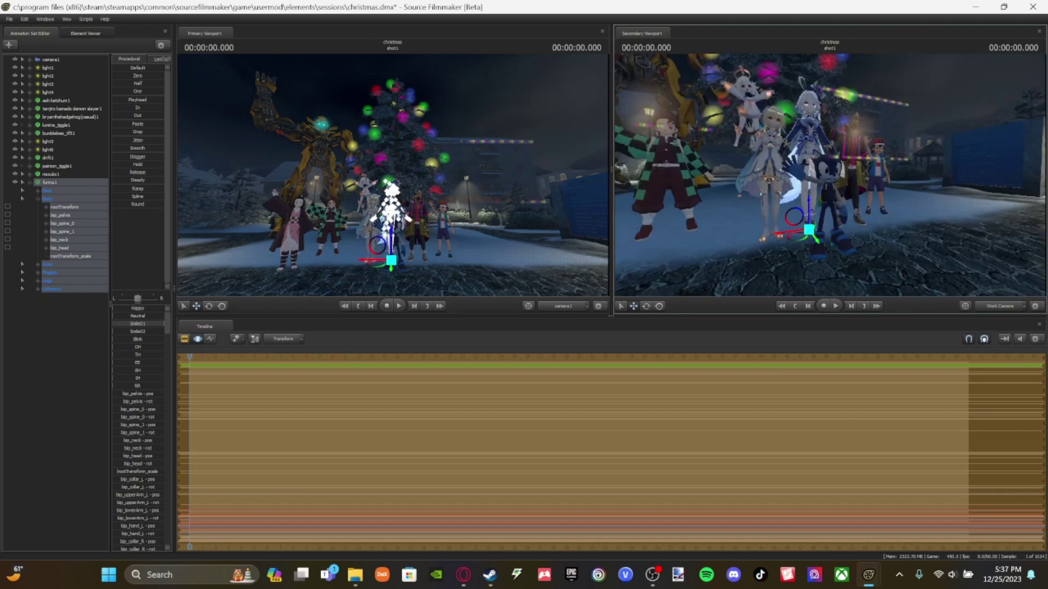
Step: Adjust furina1's size with the rootTransform_scale slider and compare it with the neighbouring characters
click(379, 266)
drag(147, 309, 146, 308)
key(w)
mouse_move(830, 174)
mouse_down()
mouse_move(839, 162)
mouse_move(830, 175)
mouse_up()
key(s)
Step: Apply a rig script to furina1 and expand its RigBody controls
right_click(61, 181)
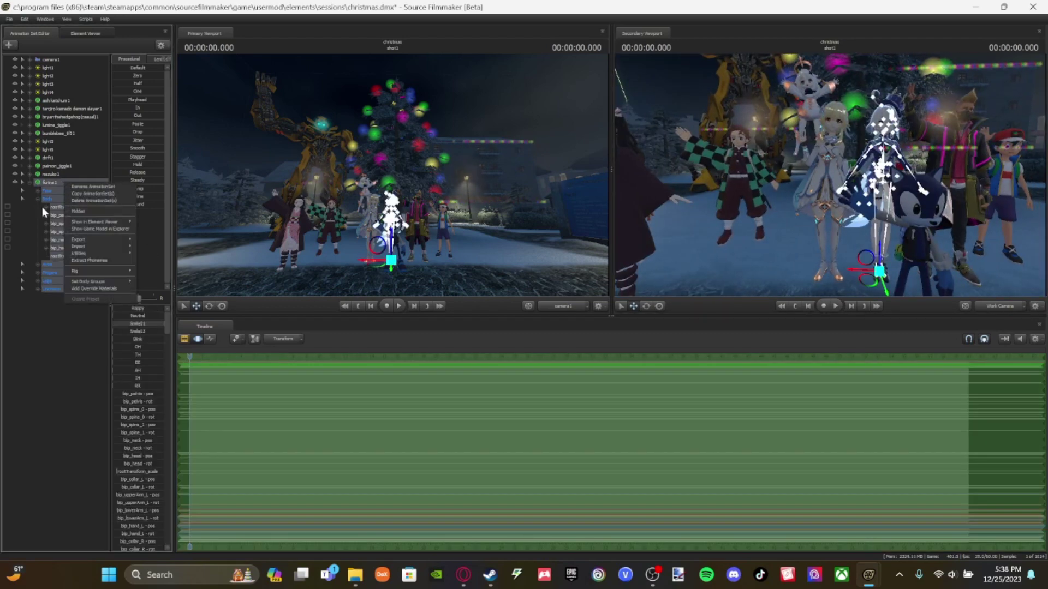
click(39, 199)
right_click(61, 181)
mouse_move(97, 269)
click(164, 425)
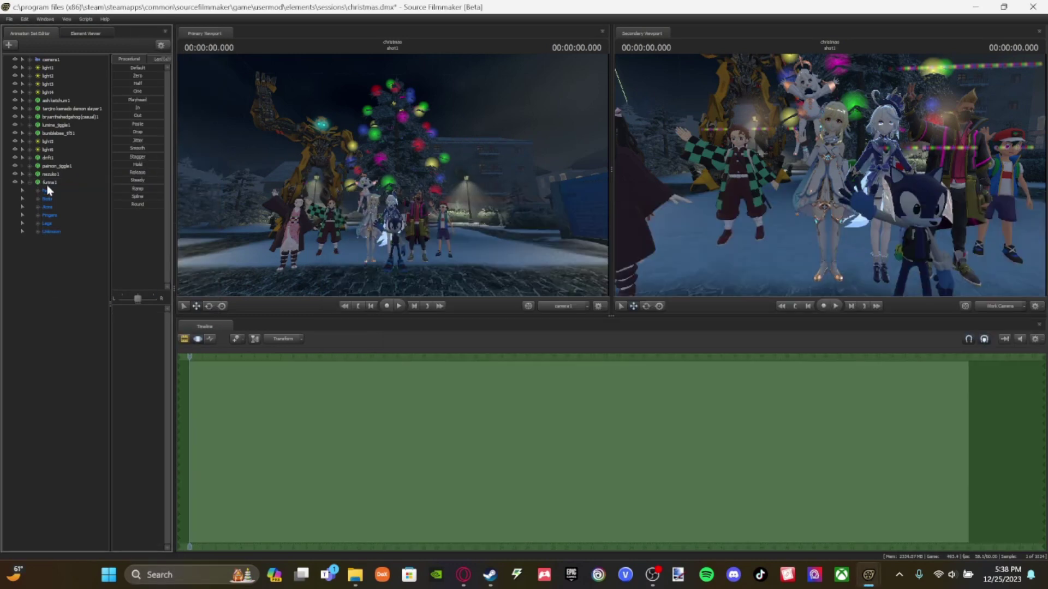
right_click(49, 183)
mouse_move(78, 270)
click(155, 551)
click(37, 199)
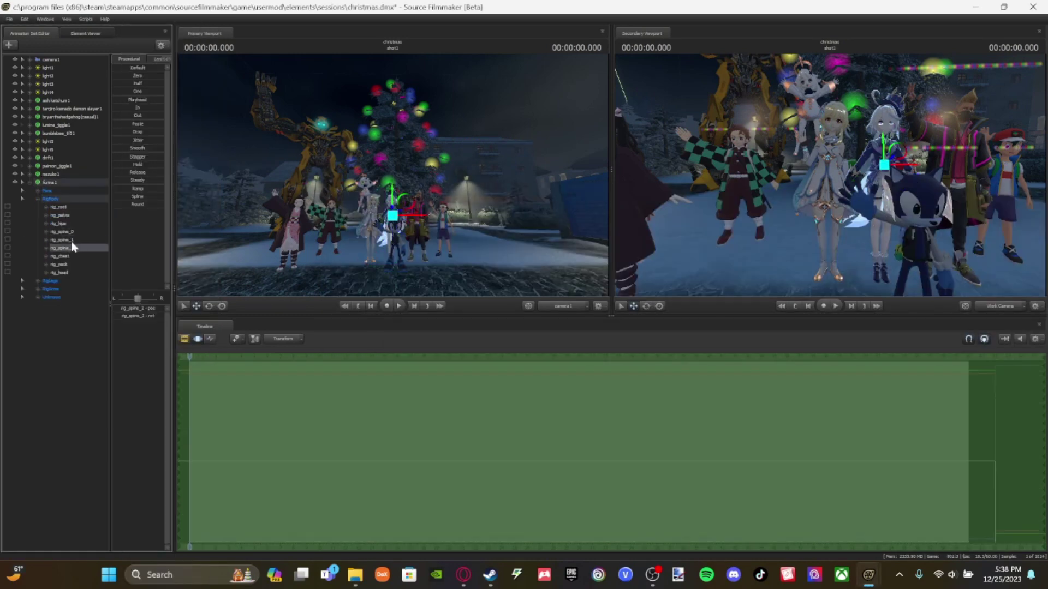
Step: Move Lumine and Paimon together sideways towards Tanjiro and rotate them slightly
key(w)
drag(829, 174, 808, 174)
key(s)
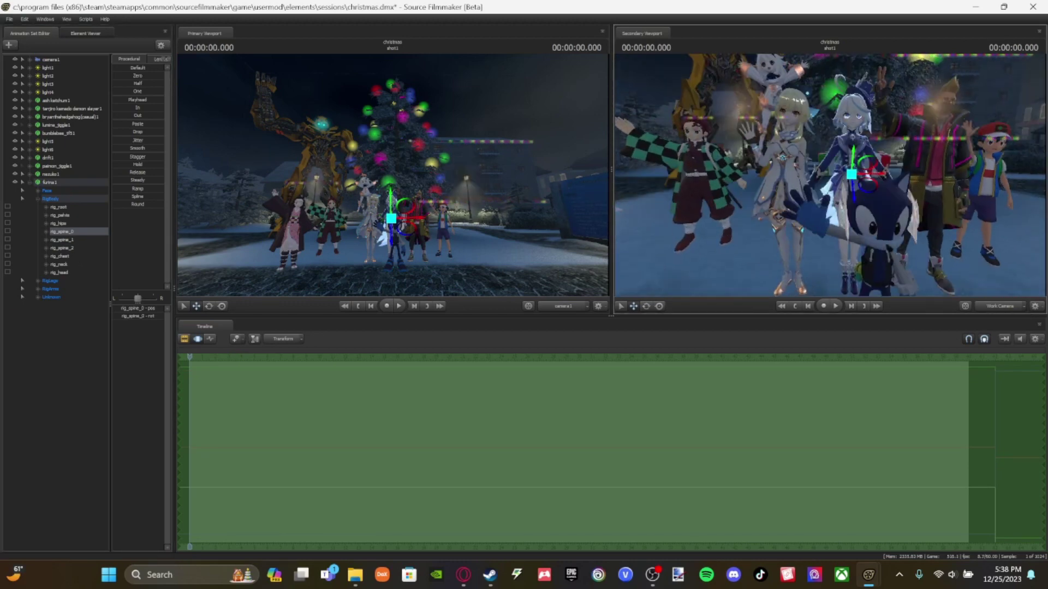
click(60, 125)
ctrl+click(63, 167)
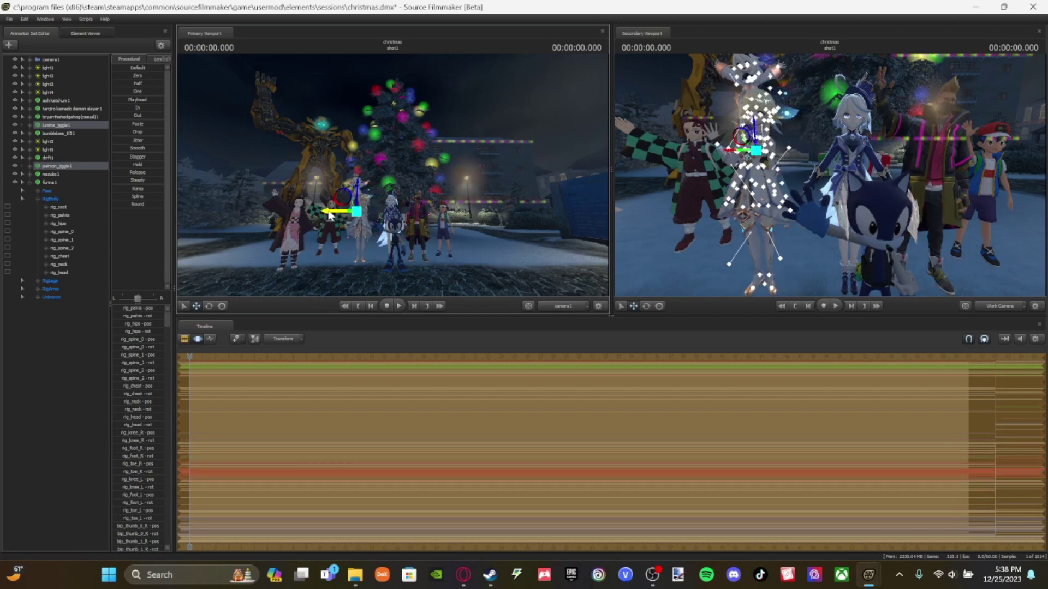
key(e)
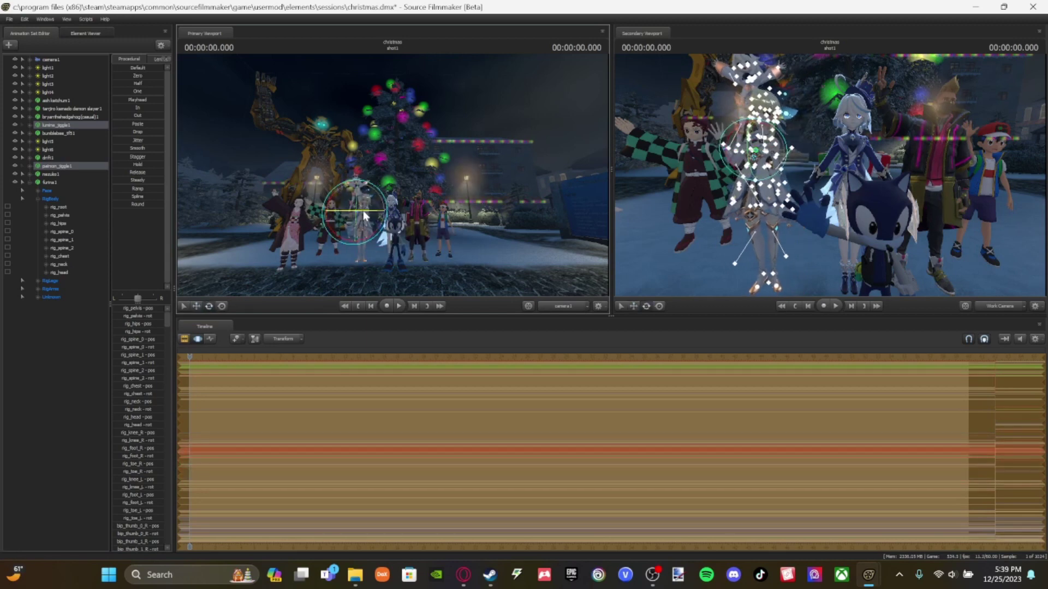
Step: Move the whole furina1 model sideways into the gap beside Lumine
click(59, 183)
key(w)
drag(373, 263, 364, 262)
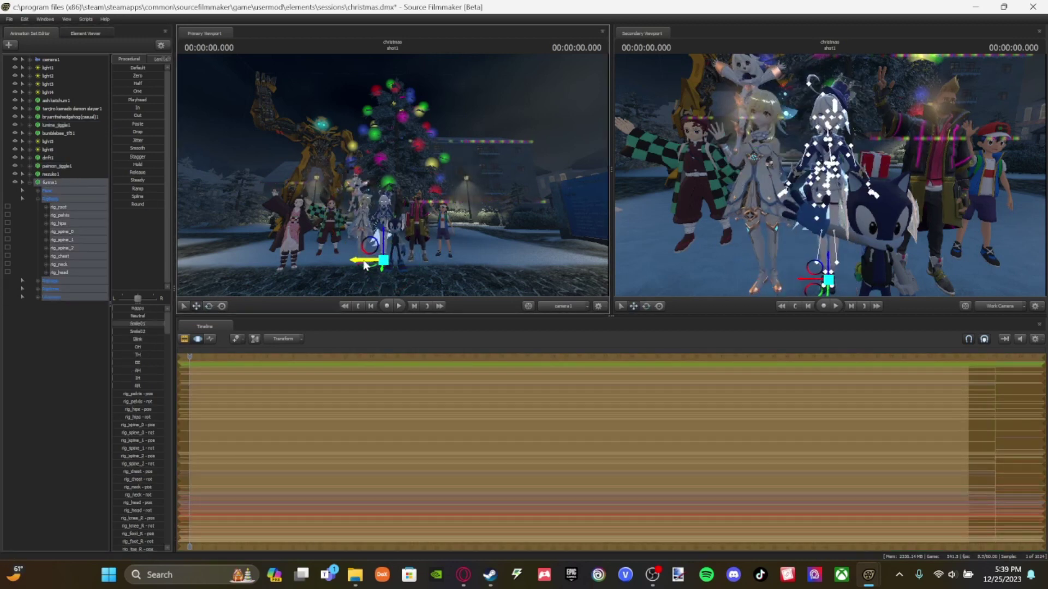
click(46, 399)
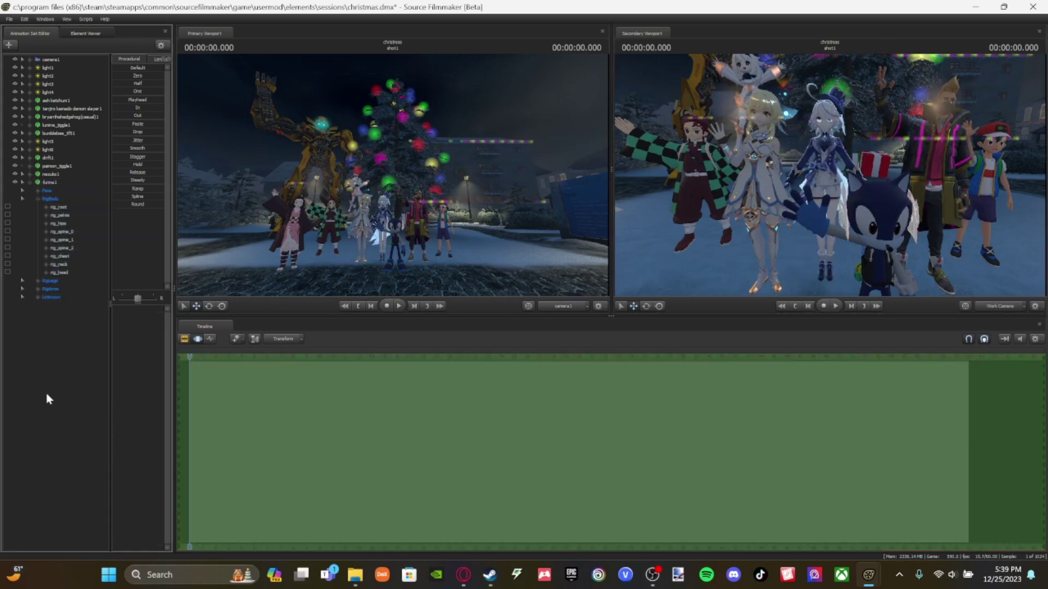
Step: Adjust furina1's leg stance by repositioning the right foot with rig_foot_R and the left foot with rig_foot_L
drag(885, 251, 805, 166)
key(s)
click(38, 200)
click(39, 207)
double_click(47, 216)
click(69, 232)
drag(860, 279, 871, 277)
click(45, 248)
click(69, 265)
drag(926, 216, 922, 169)
key(w)
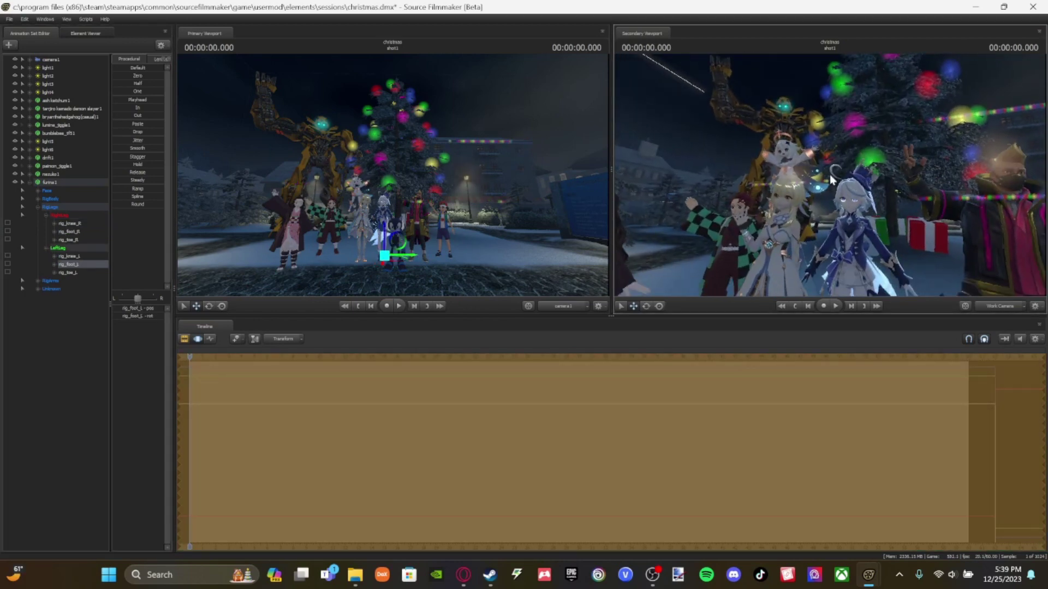
Step: Expand furina1's RigArms controls and raise the right hand in front of the body with rig_hand_R
click(38, 281)
click(47, 290)
click(70, 306)
drag(807, 279, 800, 229)
drag(873, 218, 846, 218)
key(d)
drag(829, 176, 778, 177)
key(w)
drag(887, 233, 906, 243)
drag(829, 218, 819, 240)
key(s)
Step: Rotate furina1's rig_hand_R so the open right palm faces forward
key(e)
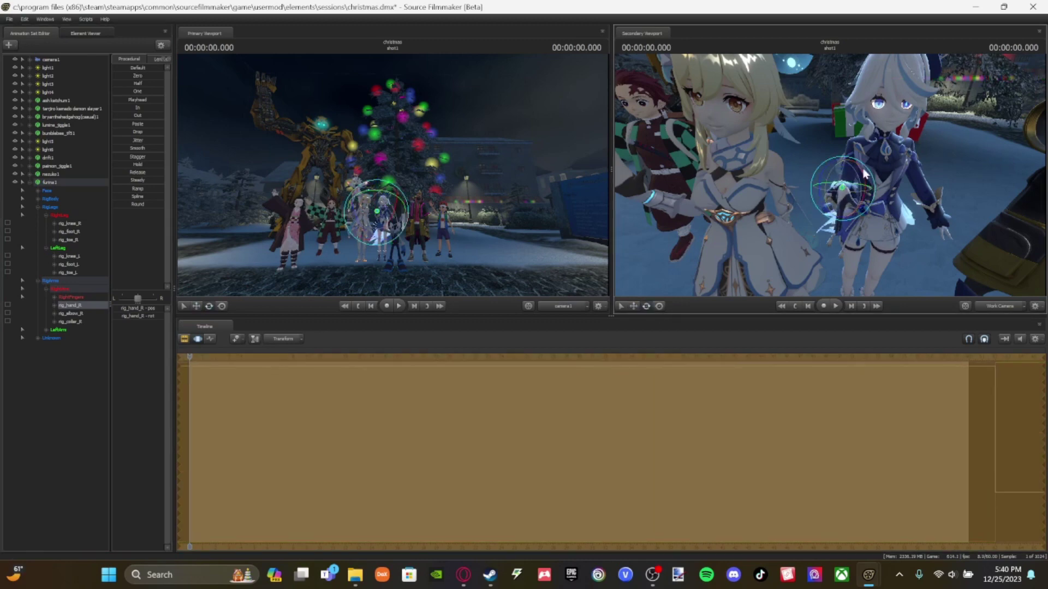
drag(874, 192, 830, 186)
key(s)
key(w)
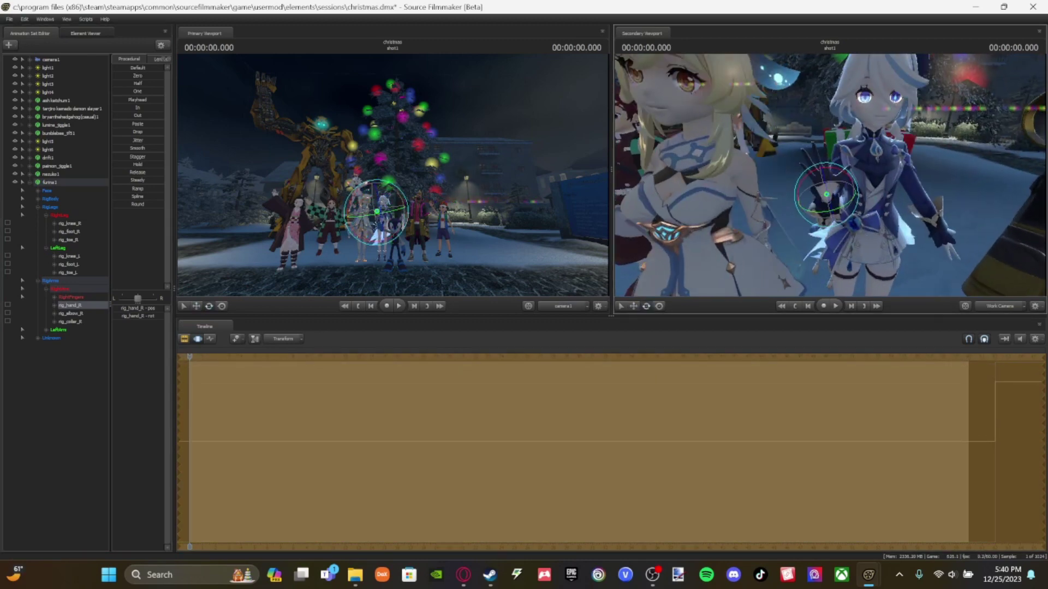
Step: Raise furina1's left hand beside the body with rig_hand_L and rotate its palm forward
click(46, 330)
click(69, 346)
key(w)
drag(949, 210, 895, 210)
drag(812, 148, 846, 261)
click(646, 306)
key(s)
Step: Fine-tune furina1's left arm by shifting rig_elbow_L and adjusting rig_hand_L
click(97, 353)
click(634, 307)
drag(876, 164, 872, 163)
click(71, 349)
drag(877, 211, 878, 212)
mouse_move(845, 184)
mouse_down()
mouse_move(845, 174)
mouse_move(873, 185)
mouse_move(840, 180)
mouse_up()
key(s)
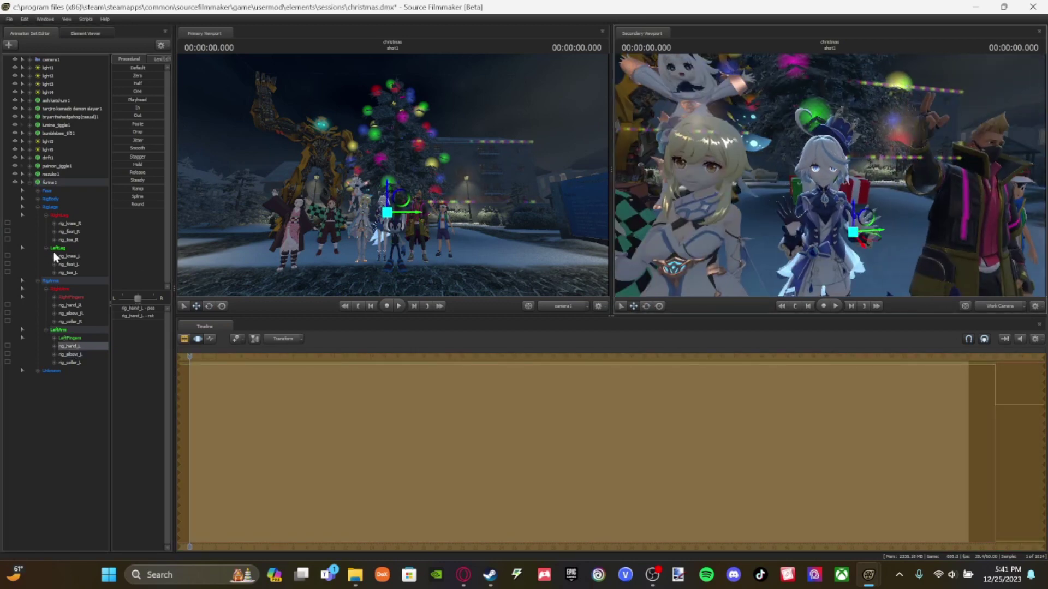
Step: Give furina1 a closed-eye smiling expression with the facial sliders in the Unknown group
click(52, 371)
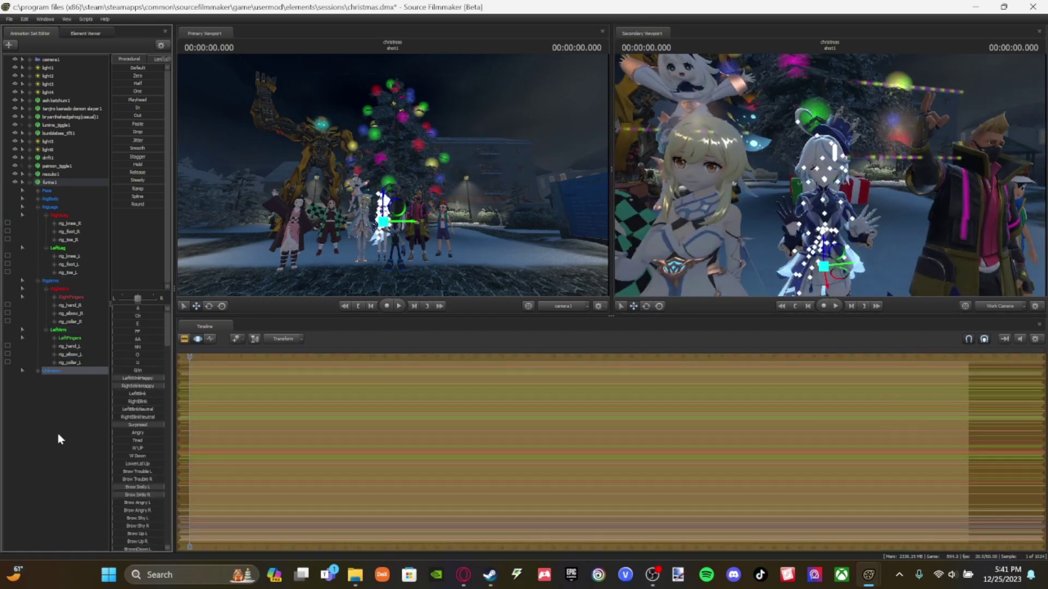
click(60, 439)
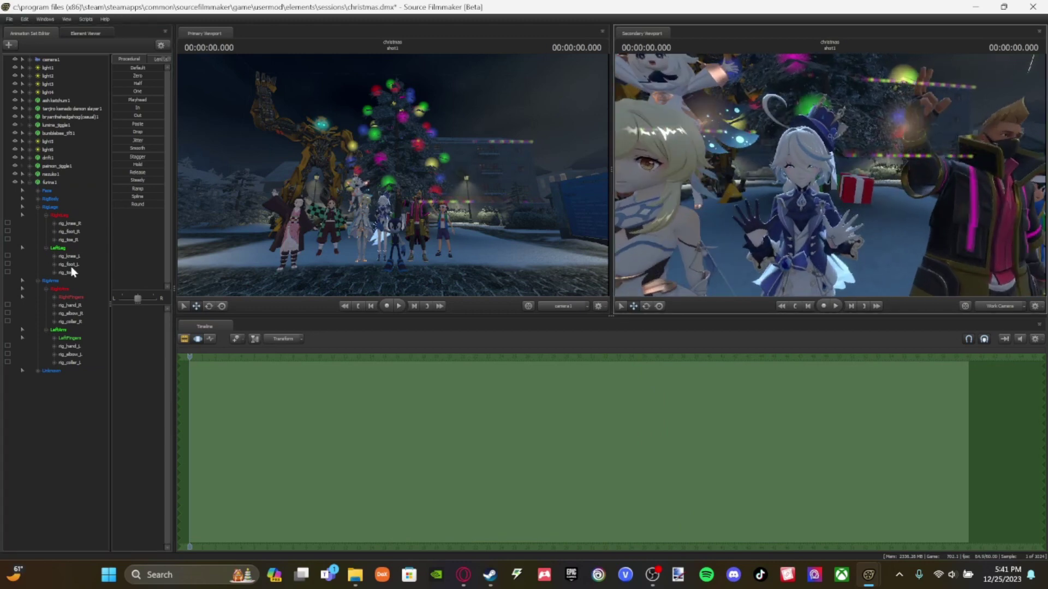
Step: Bend furina1's torso slightly by rotating rig_spine_0 through rig_chest together, and tilt rig_head
double_click(53, 199)
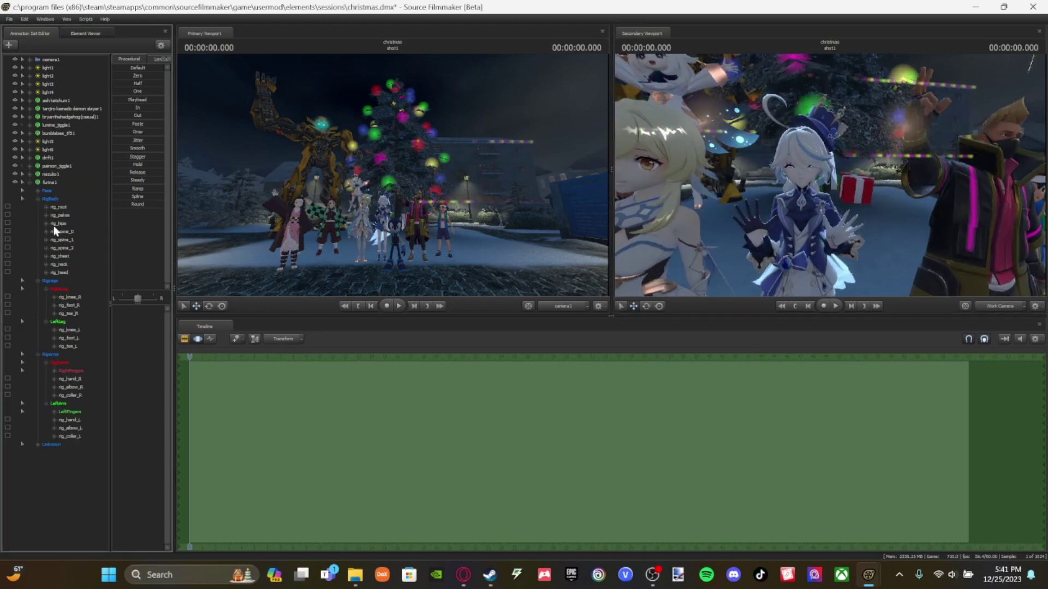
click(645, 309)
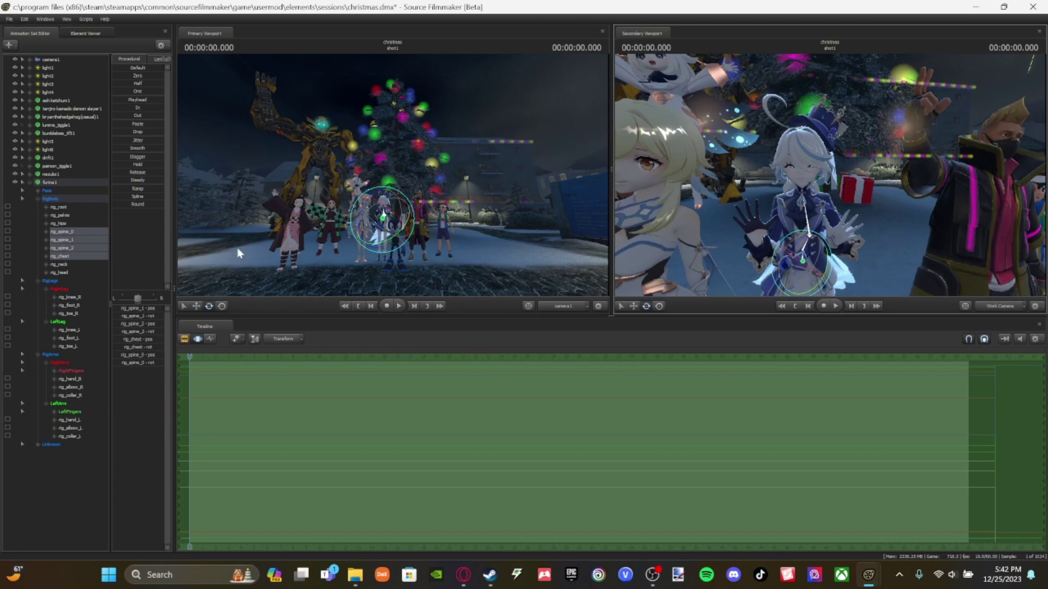
mouse_move(827, 252)
mouse_down()
mouse_move(828, 267)
mouse_move(819, 257)
mouse_move(835, 261)
mouse_up()
key(ctrl+a)
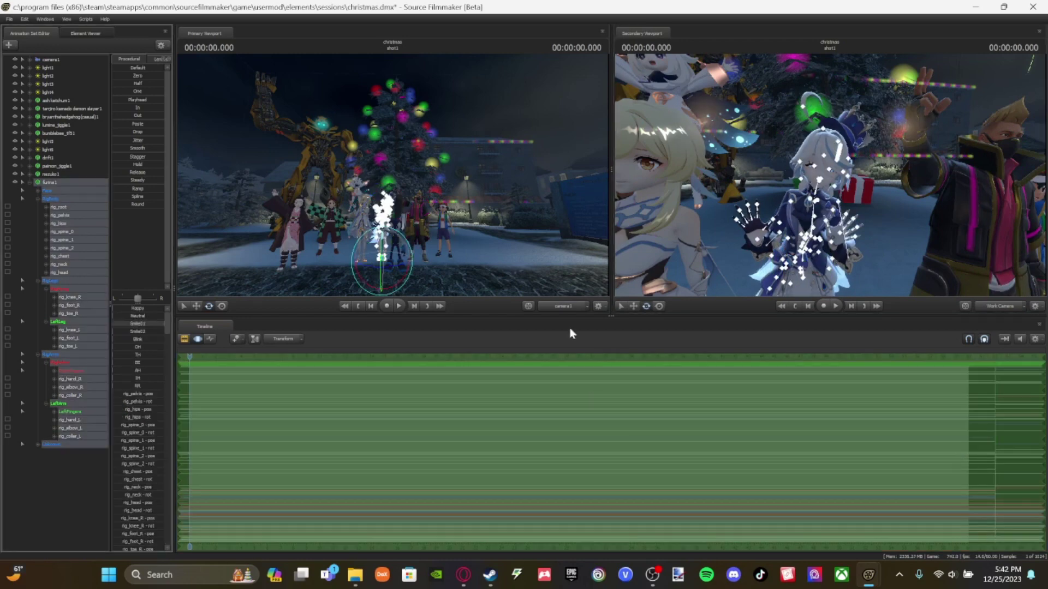
drag(61, 232, 67, 255)
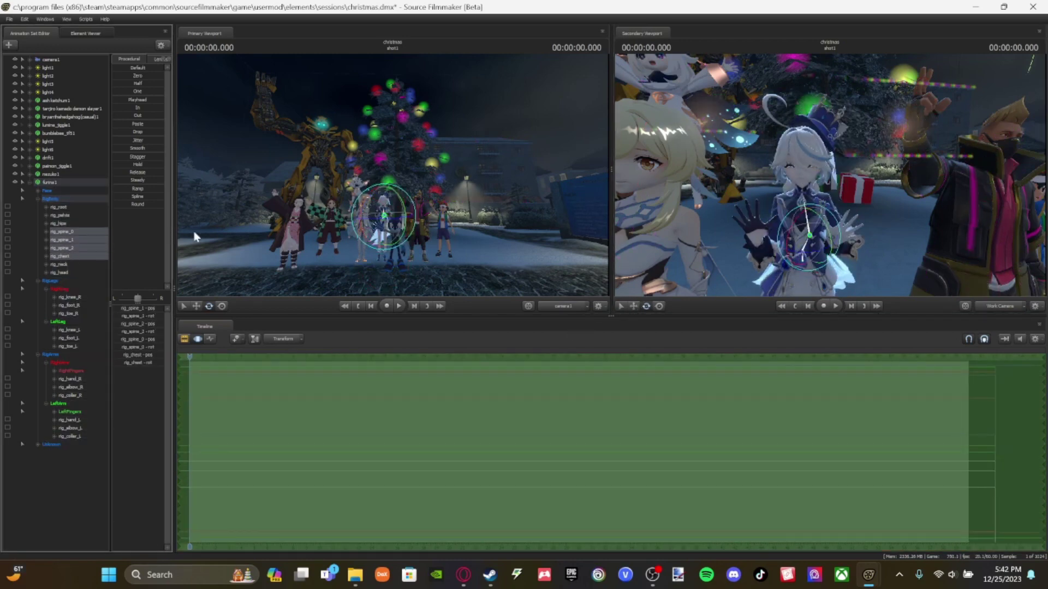
drag(833, 216, 836, 222)
ctrl+click(811, 177)
drag(834, 156, 838, 162)
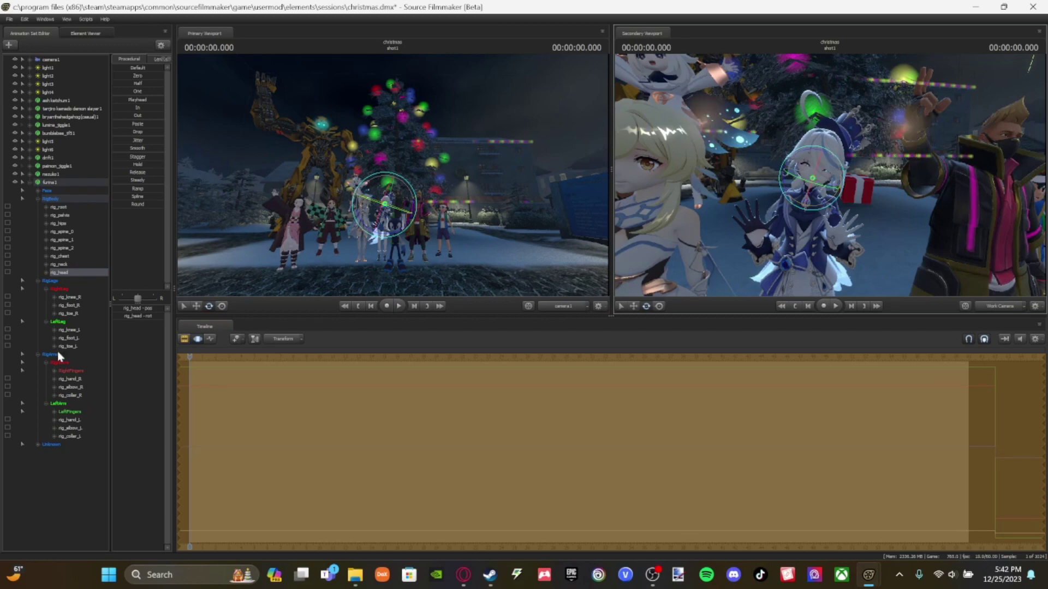
Step: Shift furina1's feet slightly with rig_foot_R and rig_foot_L to refine the stance
click(71, 306)
click(196, 306)
drag(793, 268, 795, 289)
drag(835, 190, 836, 190)
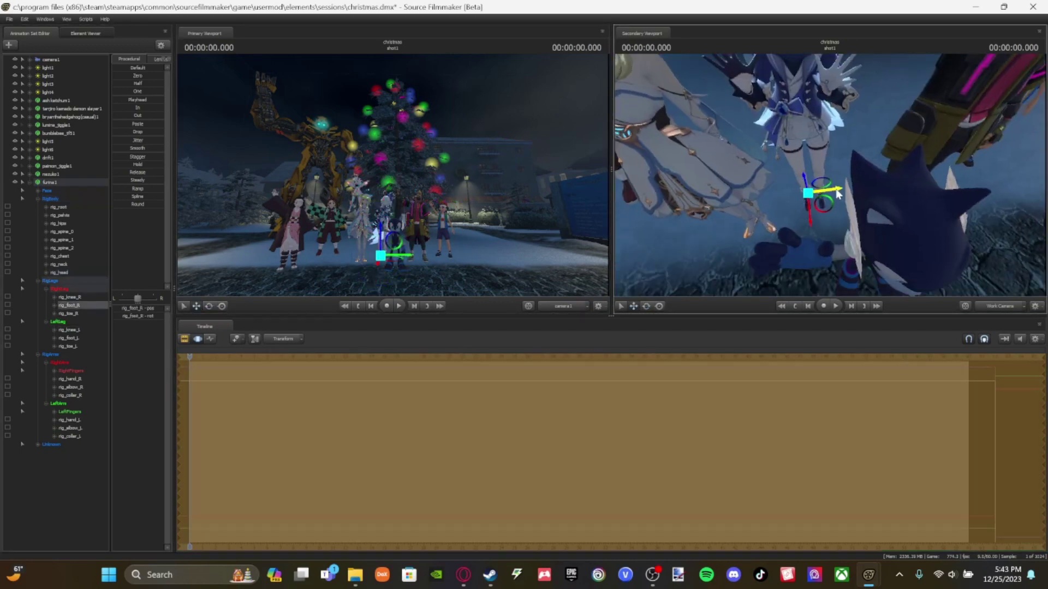
click(79, 339)
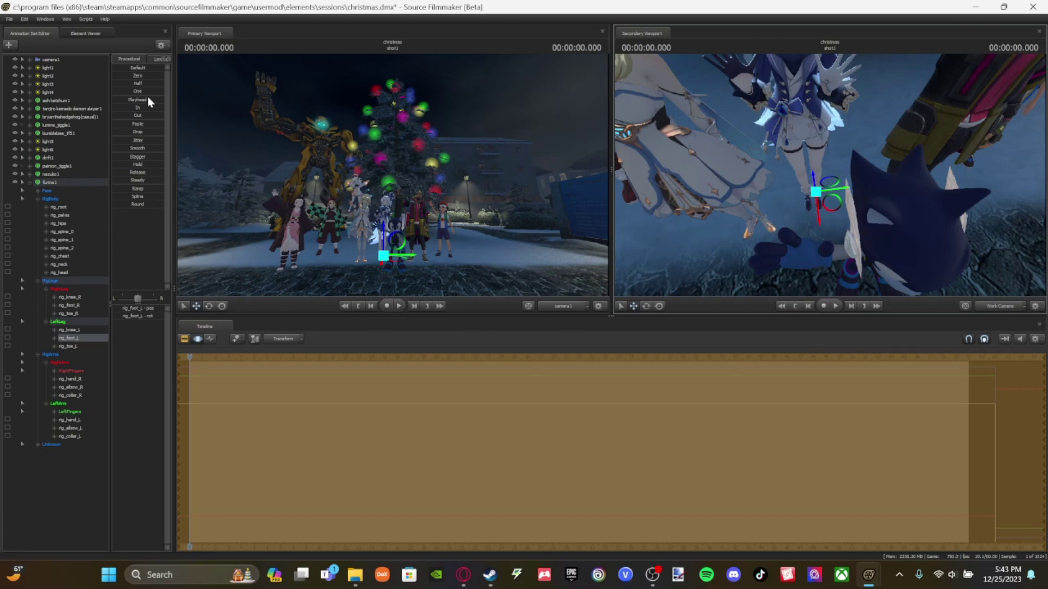
drag(830, 175, 806, 132)
key(s)
click(52, 485)
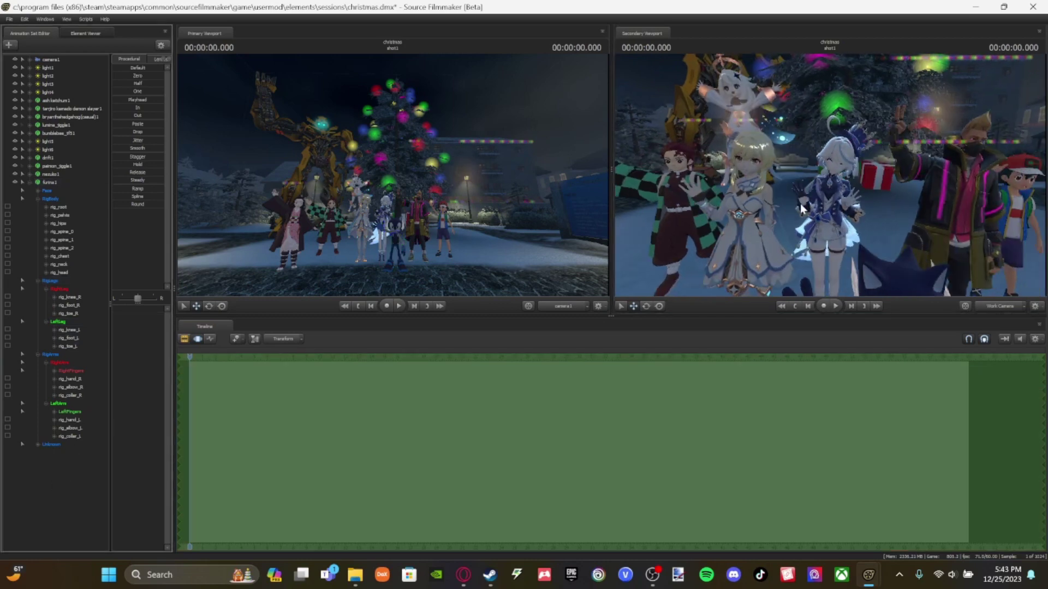
Step: Move the whole Nezuko model closer to Tanjiro
key(s)
drag(822, 222, 769, 162)
key(w)
click(65, 176)
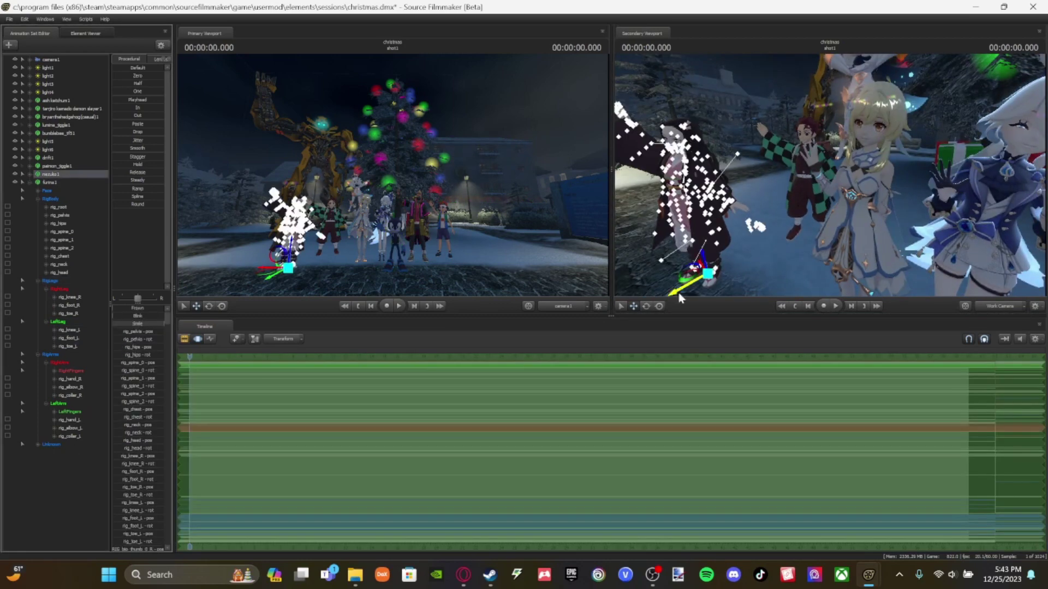
drag(678, 293, 733, 274)
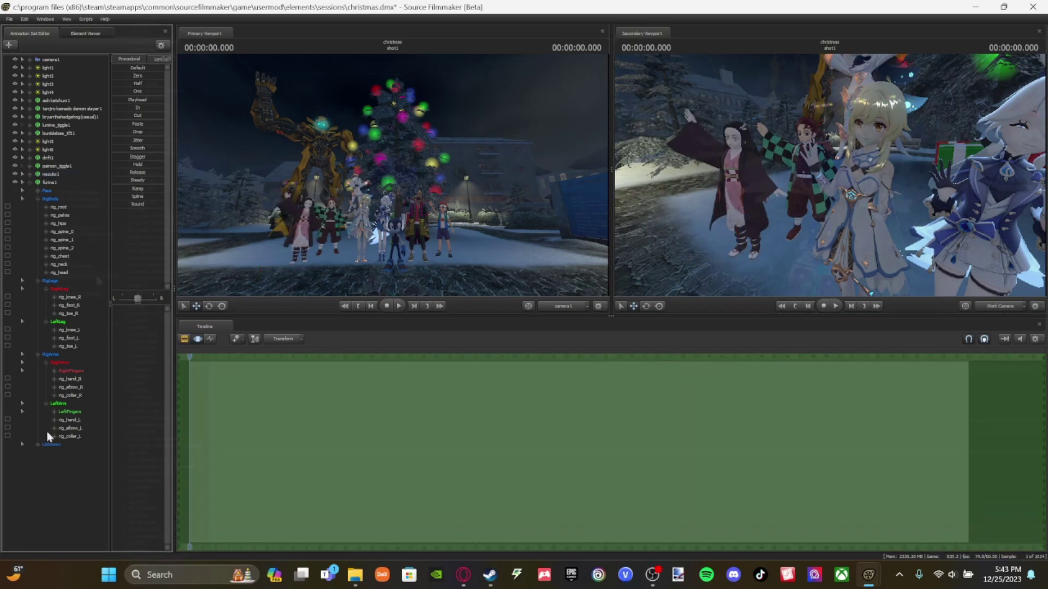
click(150, 275)
Step: Try to apply a rig script to the newly added Sonic model
right_click(80, 191)
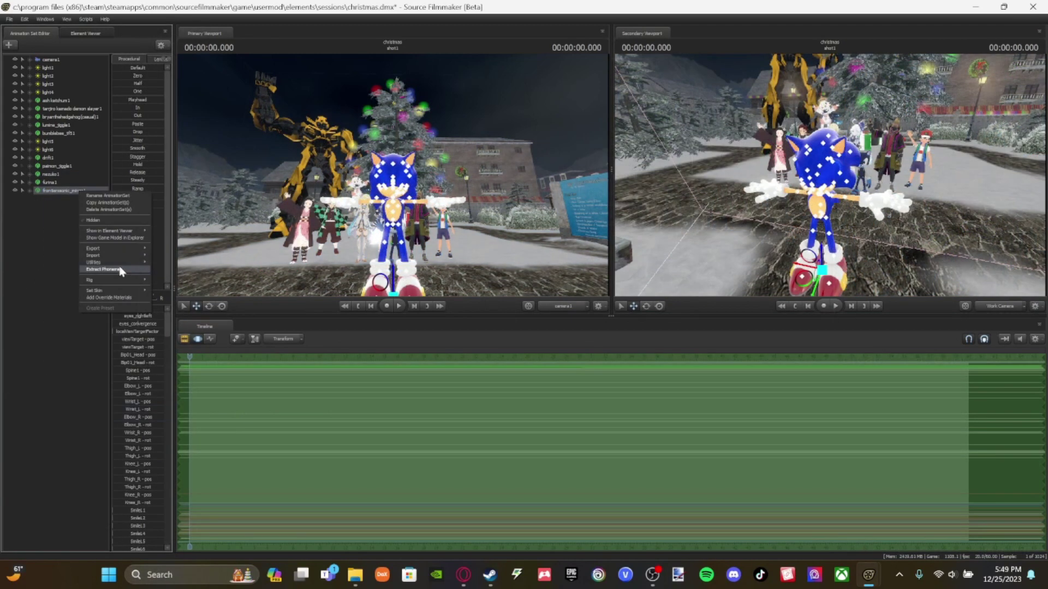
mouse_move(121, 263)
click(177, 284)
right_click(73, 192)
mouse_move(111, 281)
click(180, 585)
click(489, 505)
click(517, 293)
right_click(54, 191)
mouse_move(100, 280)
click(174, 559)
Step: Try adjusting the rigged Sonic's facial sliders in its Unknown and Face groups
click(50, 231)
scroll(118, 376, down, 5)
drag(118, 376, 199, 338)
click(48, 199)
mouse_move(124, 331)
mouse_down()
mouse_move(199, 321)
mouse_move(159, 324)
mouse_up()
click(76, 229)
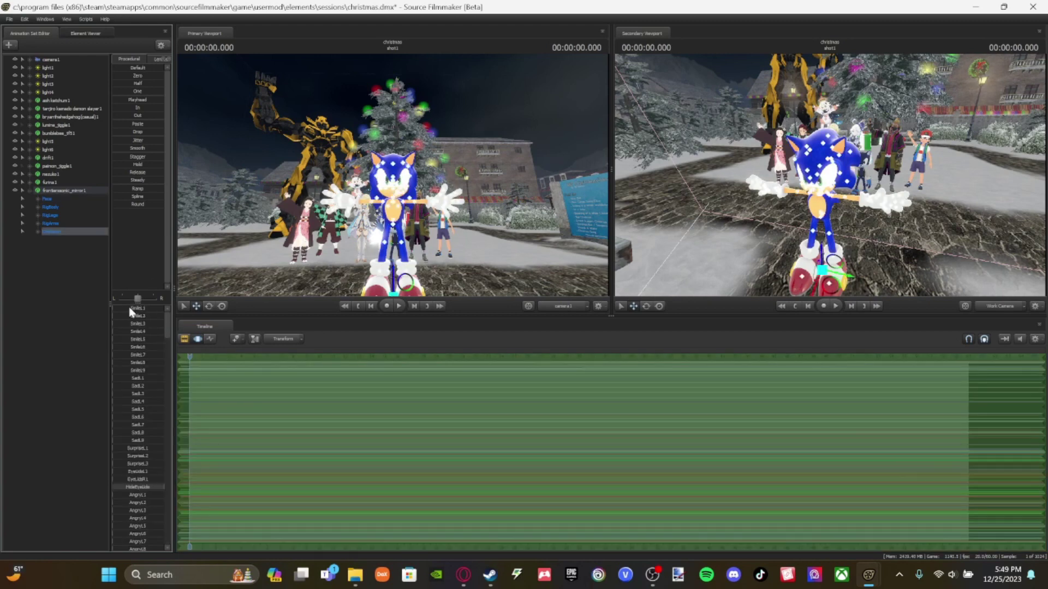
Step: Try a toothy grin on the rigged Sonic using its Smile sliders
drag(807, 191, 807, 142)
drag(143, 312, 148, 312)
mouse_move(791, 207)
mouse_down()
mouse_move(764, 204)
mouse_move(780, 204)
mouse_up()
click(38, 294)
drag(157, 317, 122, 317)
drag(155, 324, 163, 324)
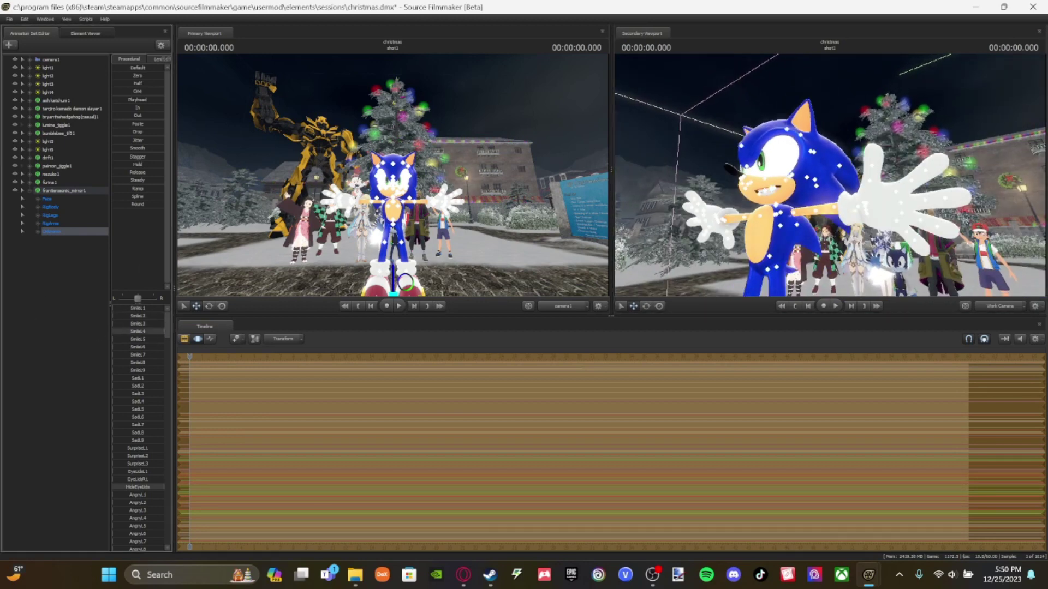
drag(792, 208, 767, 199)
Step: Move the rigged Sonic back towards the group and select rig_hand_R in its right arm controls
click(72, 191)
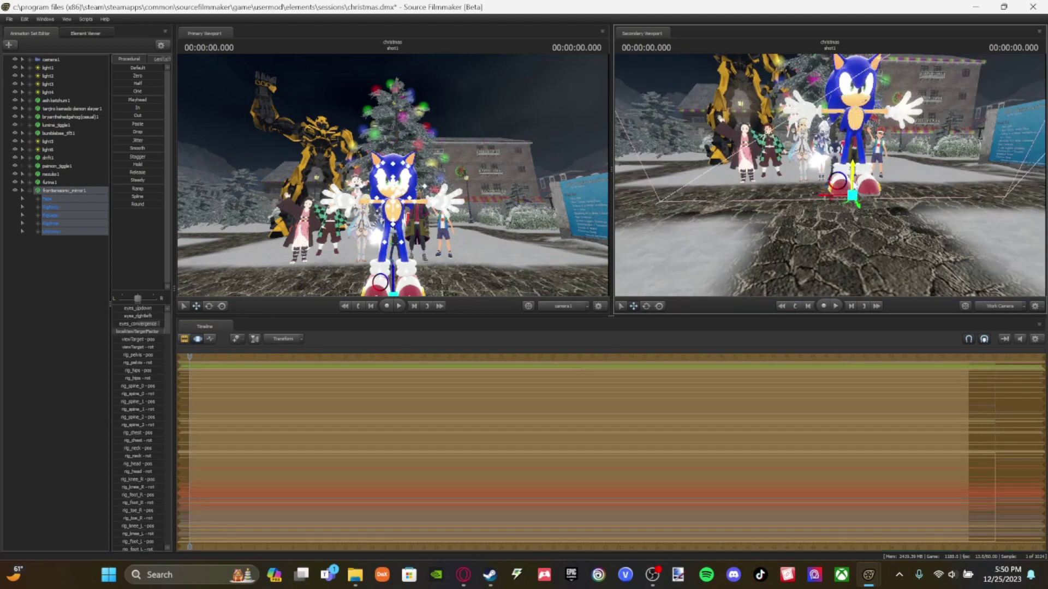
drag(856, 250, 860, 210)
click(48, 233)
click(37, 215)
click(37, 240)
click(46, 248)
click(71, 256)
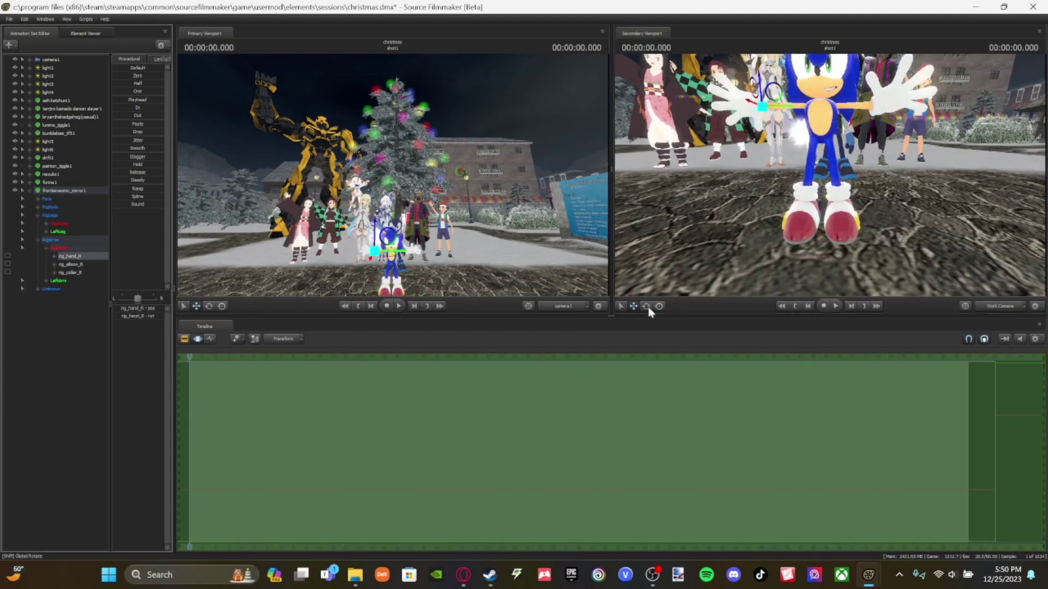
Step: Detach the rig from Sonic and select the Wrist_L bone
right_click(63, 191)
mouse_move(117, 283)
click(208, 23)
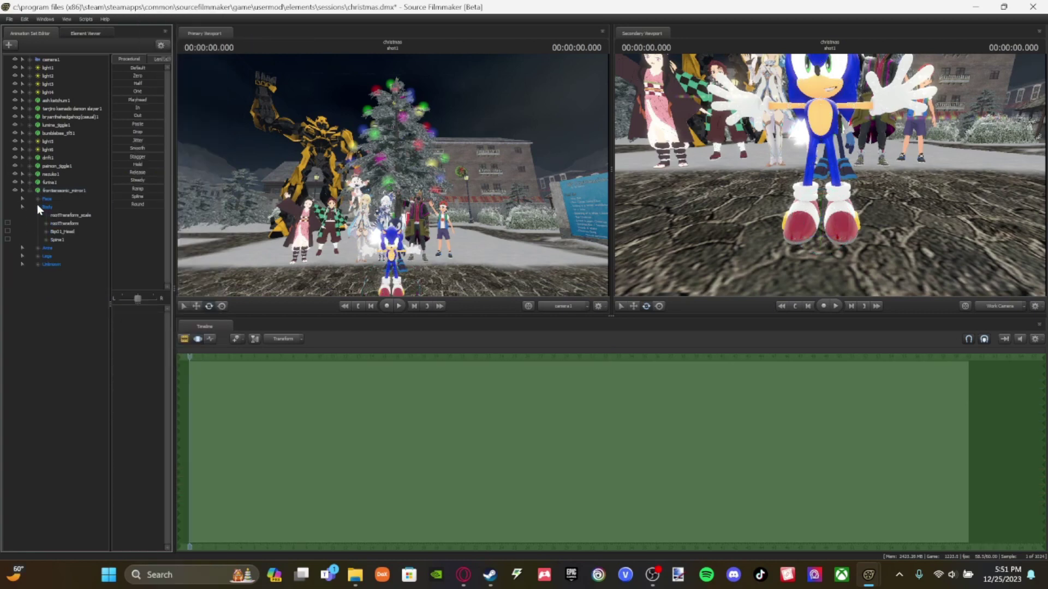
click(52, 264)
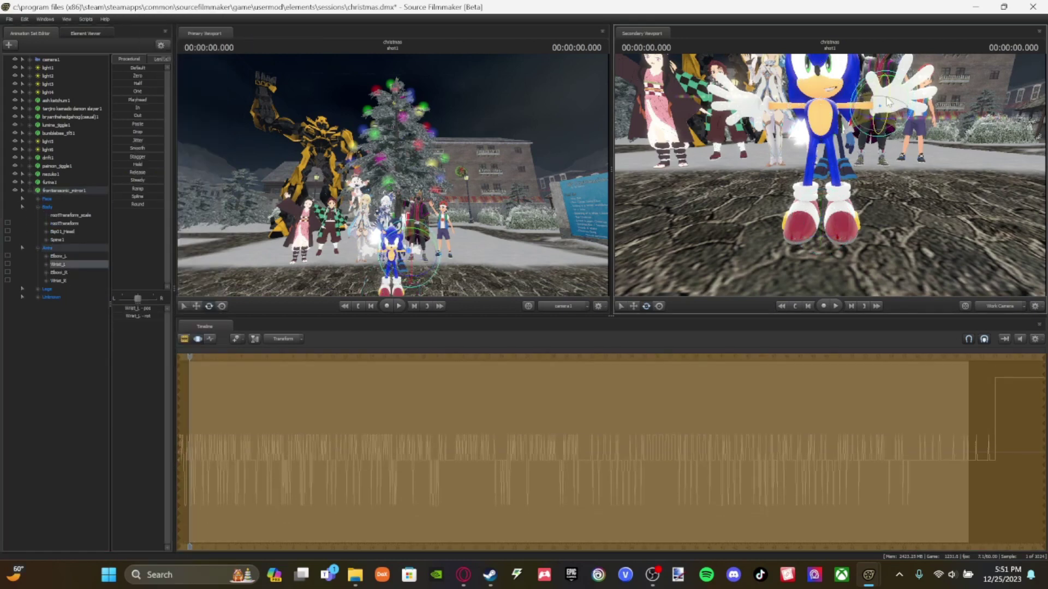
Step: Delete the Sonic animation set and add a fresh copy of the model to the shot
right_click(78, 191)
click(103, 208)
click(9, 46)
click(42, 72)
click(549, 432)
right_click(70, 190)
click(95, 207)
click(9, 46)
click(42, 73)
click(549, 432)
Step: Hide the fresh Sonic model's eyelids with the HideEyelids slider in the Unknown group
click(59, 190)
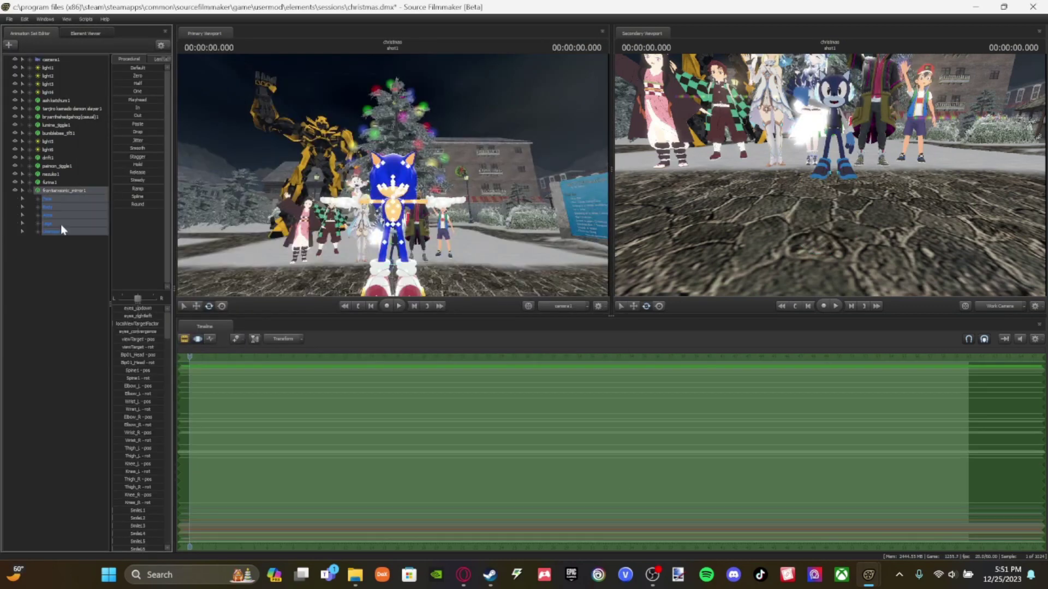
click(62, 232)
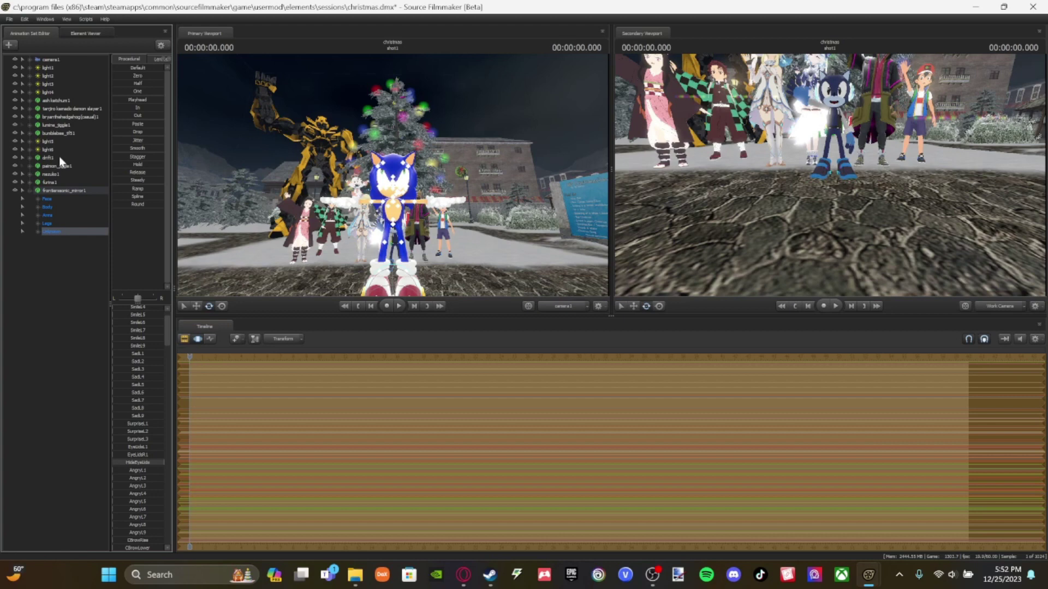
click(64, 59)
drag(146, 309, 139, 309)
click(62, 232)
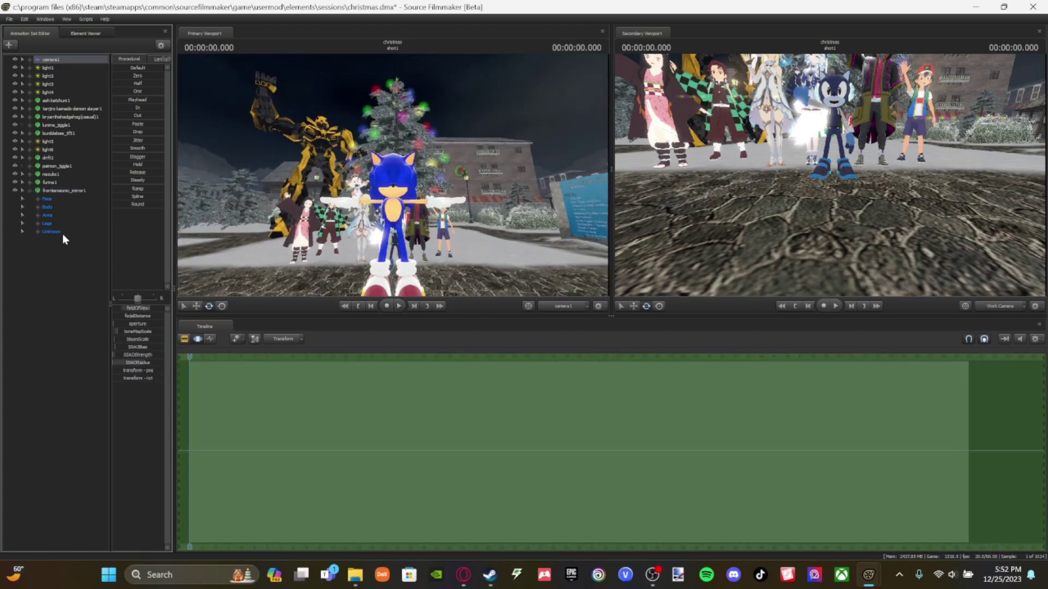
drag(131, 488, 164, 487)
key(s)
drag(830, 175, 824, 128)
Step: Give Sonic a smile with the Smile sliders and adjust localViewTargetFactor for the eyes
drag(136, 326, 148, 326)
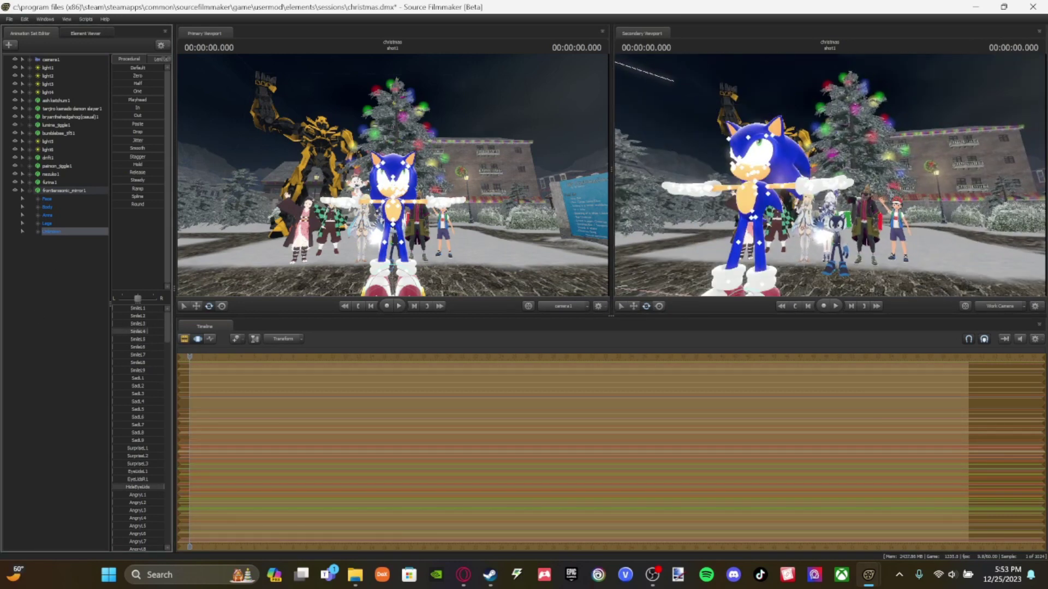
click(48, 233)
click(136, 323)
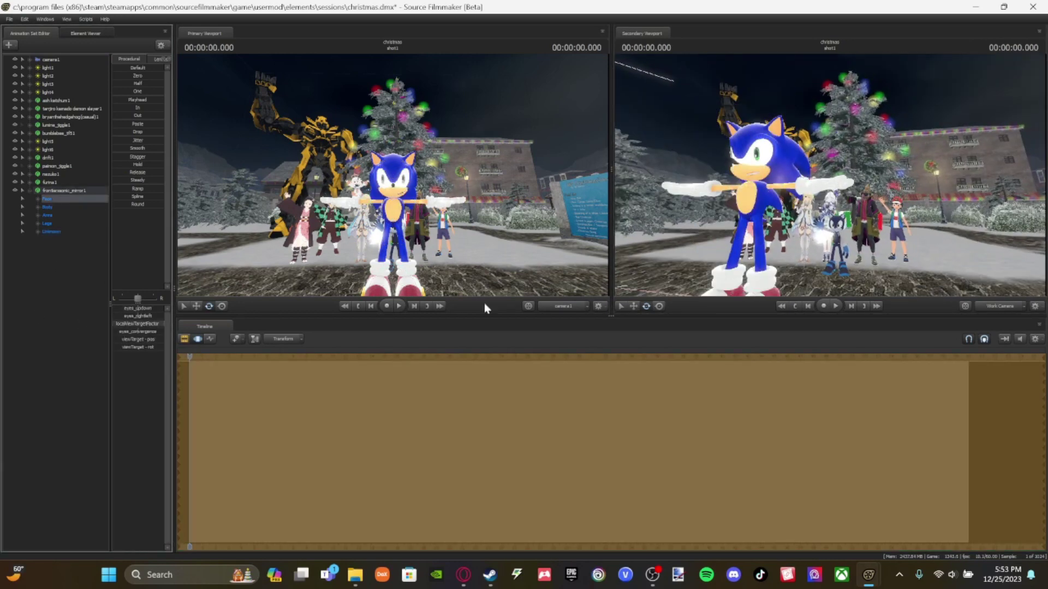
drag(137, 324, 138, 324)
Step: Move the whole Sonic model sideways and back so it stands in front of Ash, beside the dark blue hedgehog
drag(668, 147, 677, 199)
click(73, 189)
click(634, 307)
drag(762, 202, 794, 218)
drag(802, 164, 827, 243)
drag(808, 255, 860, 257)
drag(870, 268, 868, 241)
drag(790, 218, 851, 235)
click(647, 307)
right_click(870, 227)
click(469, 282)
Step: Expand Sonic's Body, Arms and Unknown bone groups and select the Index0_L bone on the left hand
click(51, 216)
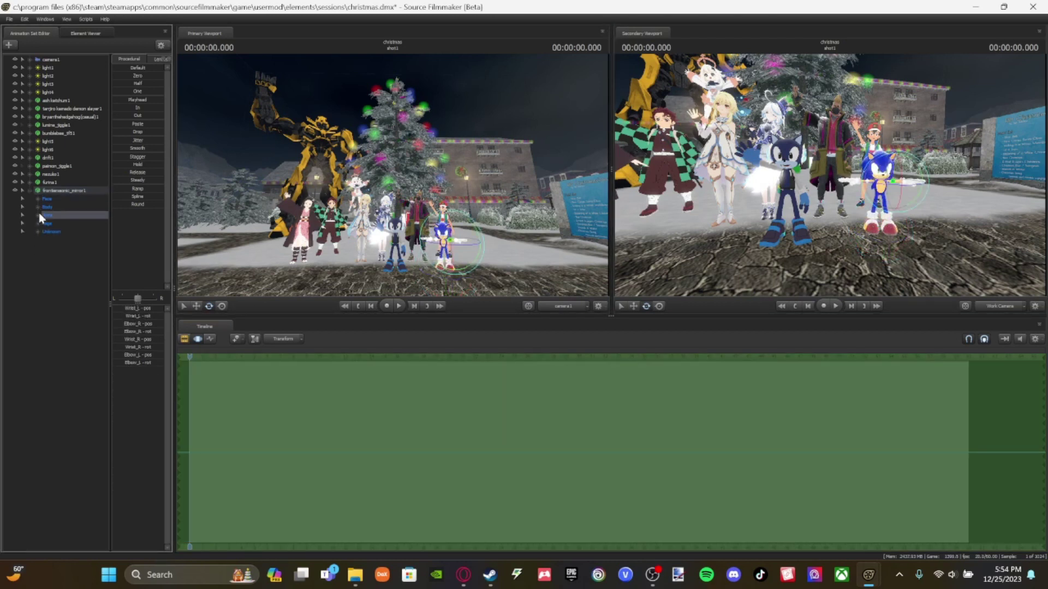
click(37, 207)
click(61, 223)
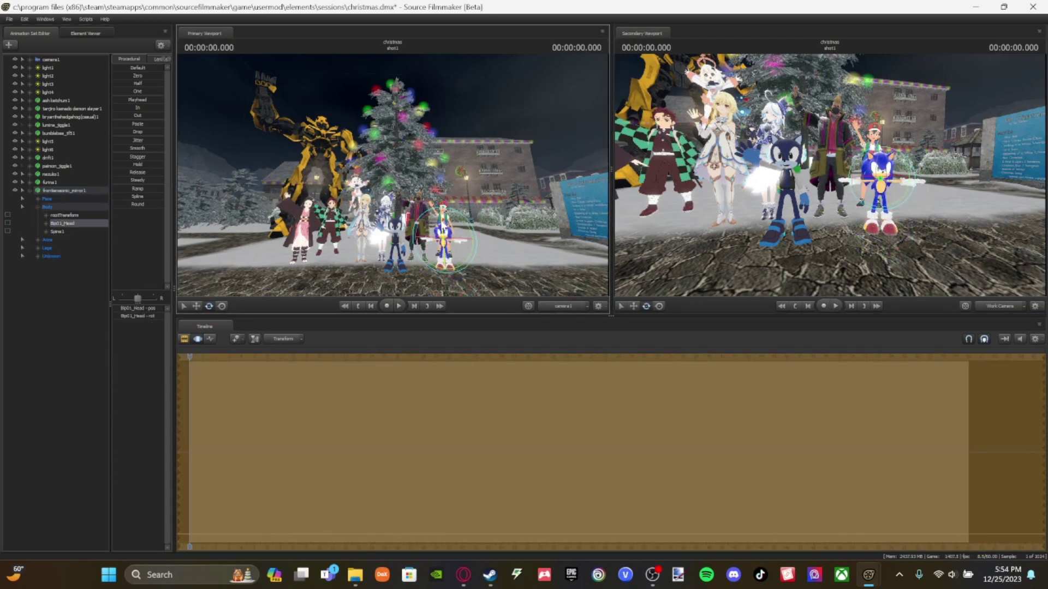
click(128, 271)
click(40, 241)
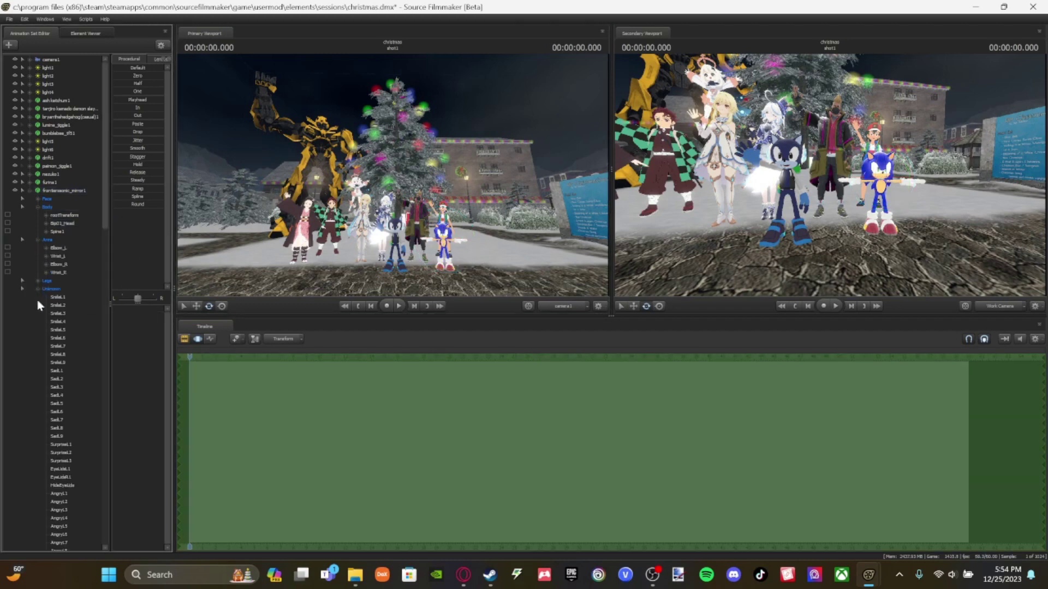
scroll(36, 289, down, 15)
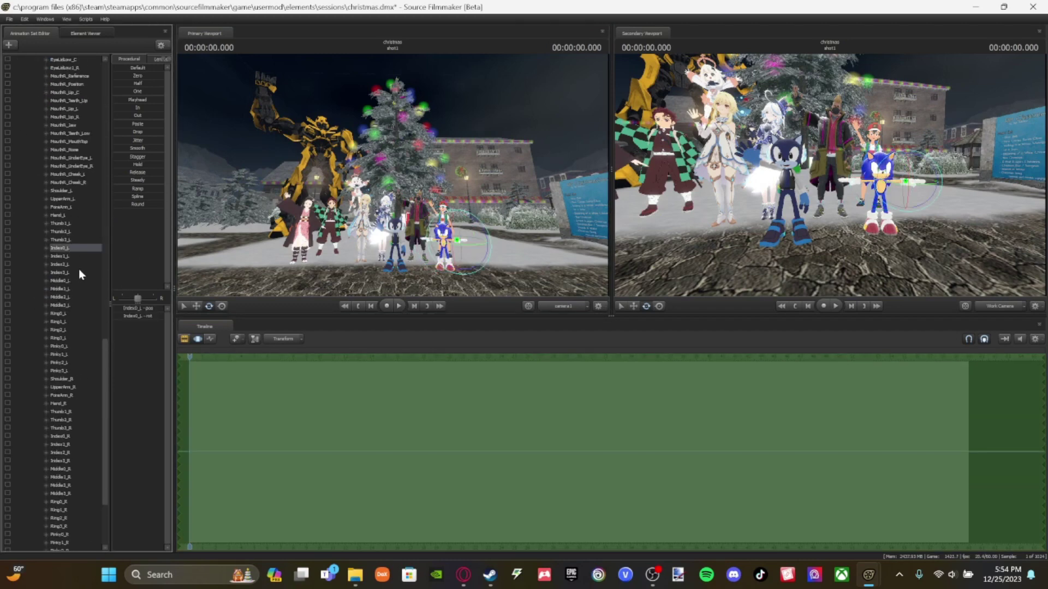
key(w)
drag(924, 221, 820, 172)
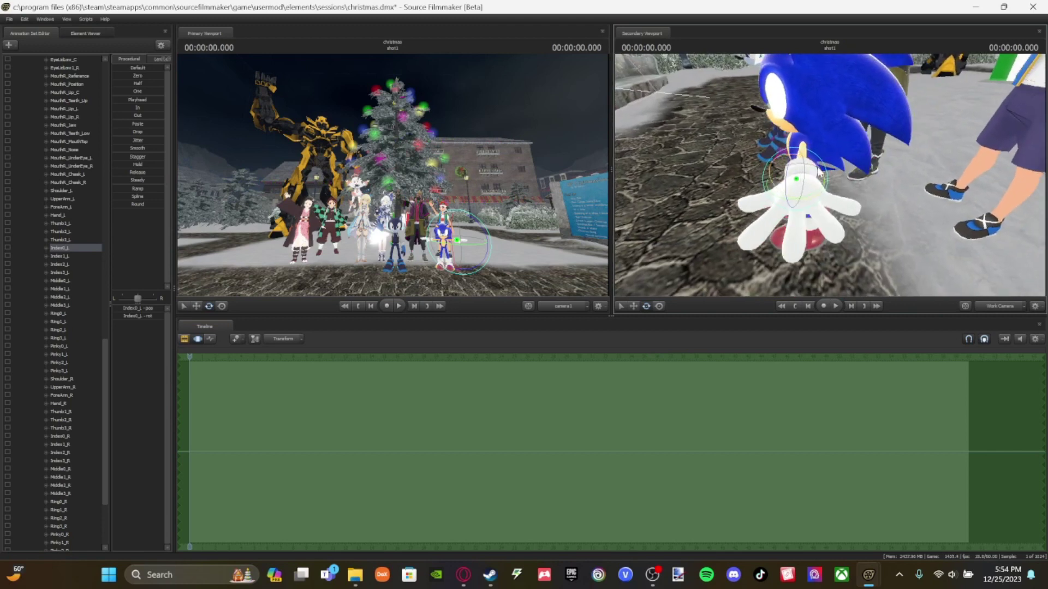
Step: Try rotating Sonic's left-hand finger bones Pinky1_L and Ring0_L, undoing each rotation
click(60, 355)
drag(813, 215, 825, 218)
key(ctrl+z)
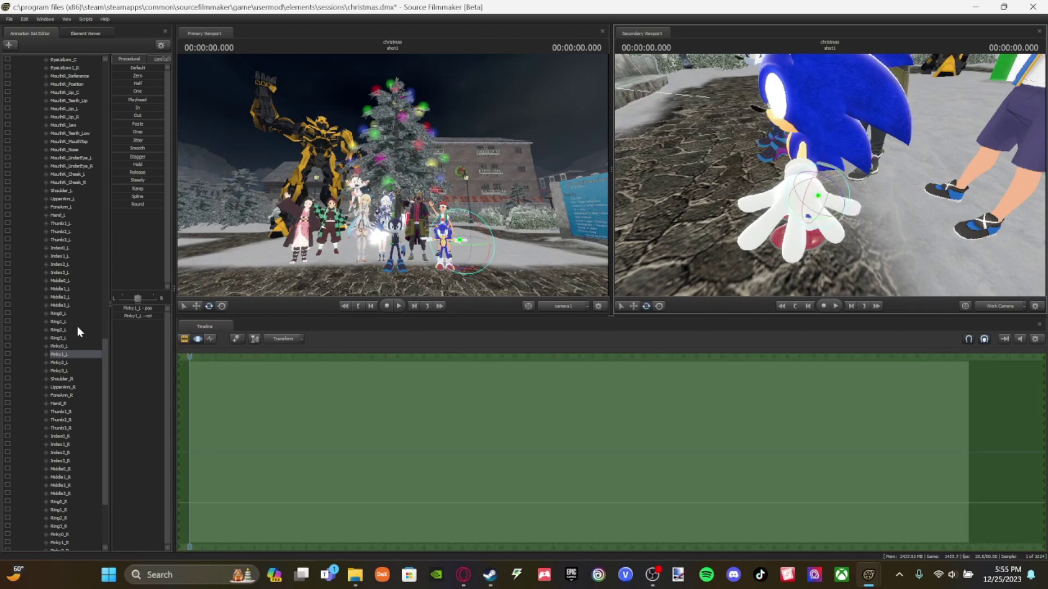
click(59, 314)
drag(803, 199, 812, 228)
key(ctrl+z)
Step: Rotate Sonic's left-hand Pinky1_L and Index1_L bones slightly to adjust those fingers
click(59, 322)
click(75, 355)
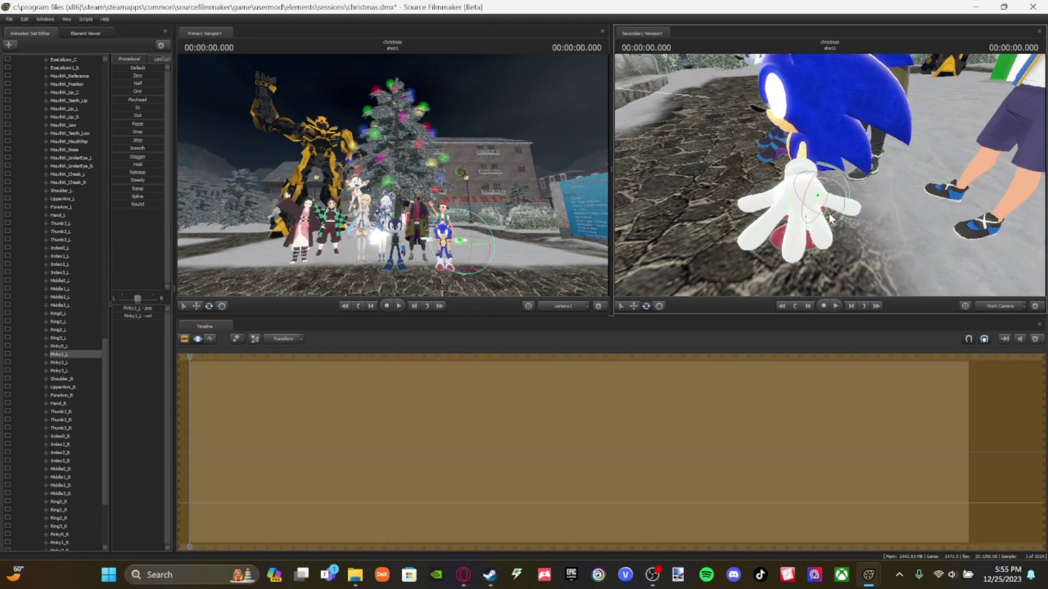
key(w)
drag(934, 227, 654, 180)
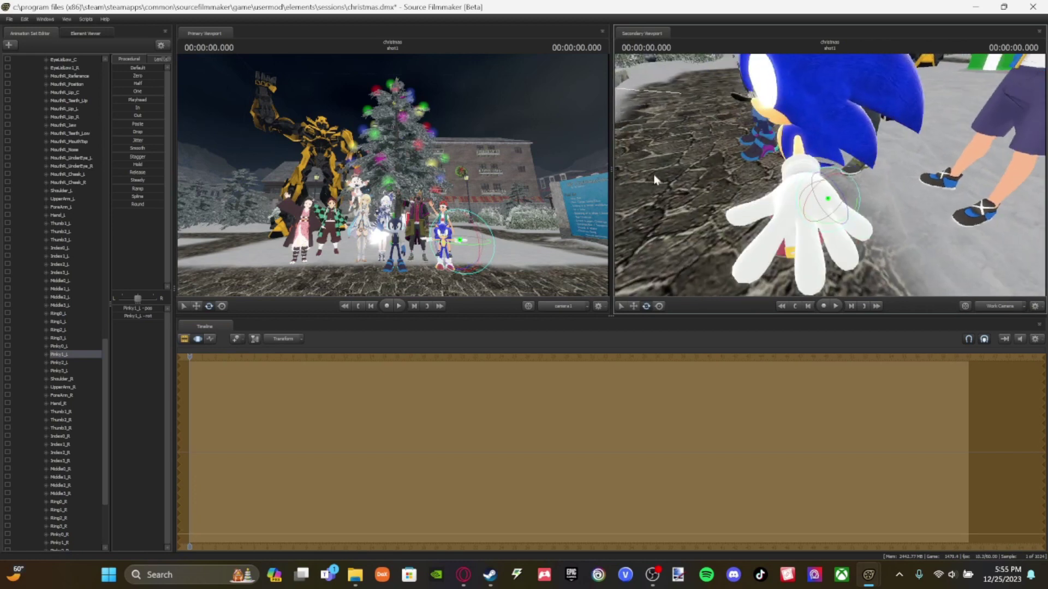
click(77, 289)
drag(793, 237, 802, 235)
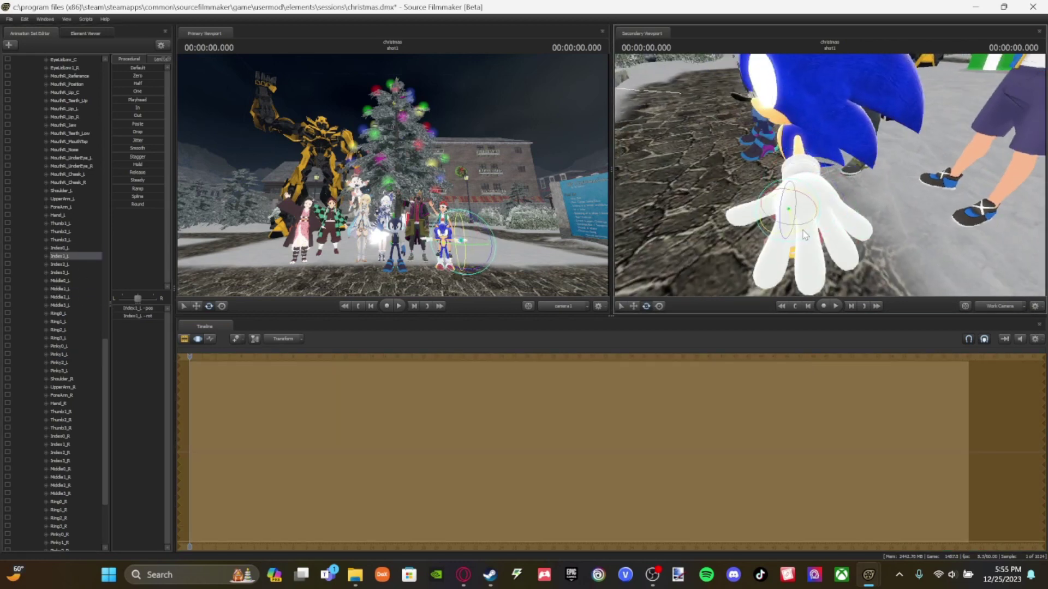
Step: Select all left-hand finger bones from Index0_L to Pinky3_L and rotate them together so the fingers bend downward
click(63, 248)
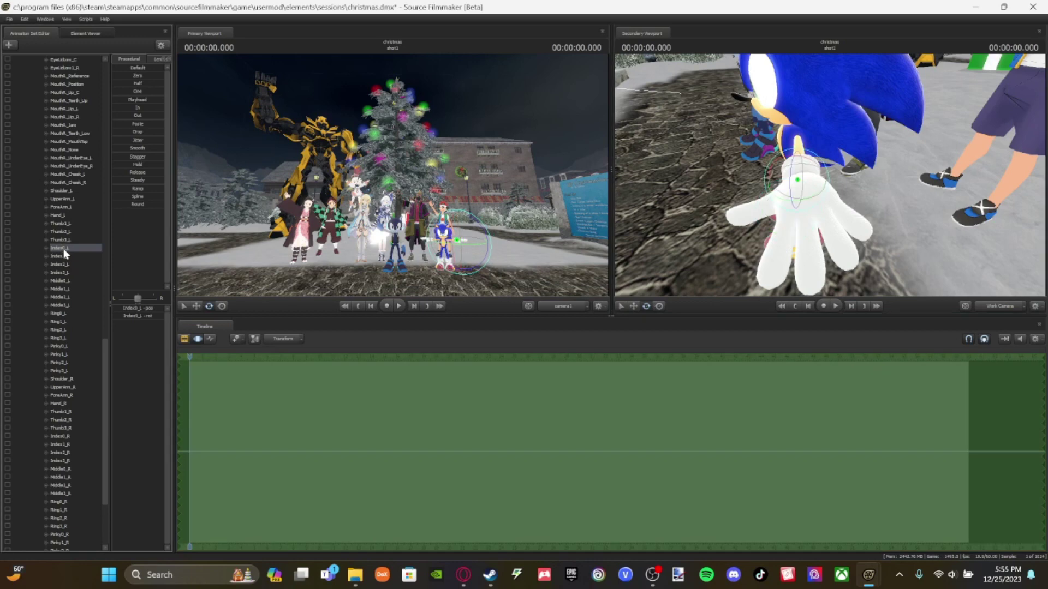
shift+click(73, 371)
drag(909, 188, 898, 190)
key(d)
right_click(700, 167)
mouse_move(731, 184)
click(777, 192)
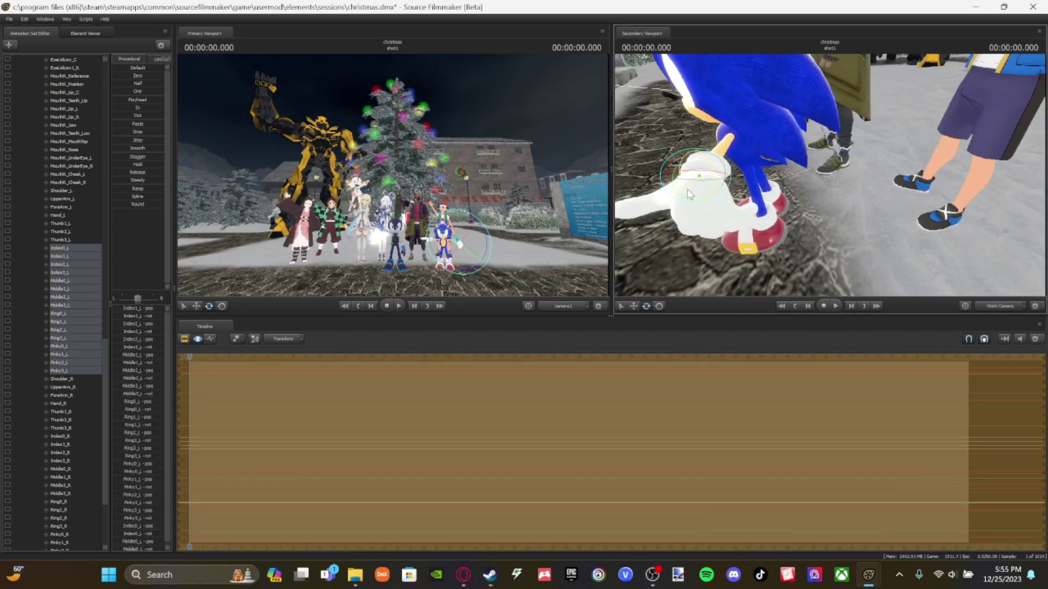
drag(692, 197, 820, 78)
key(w)
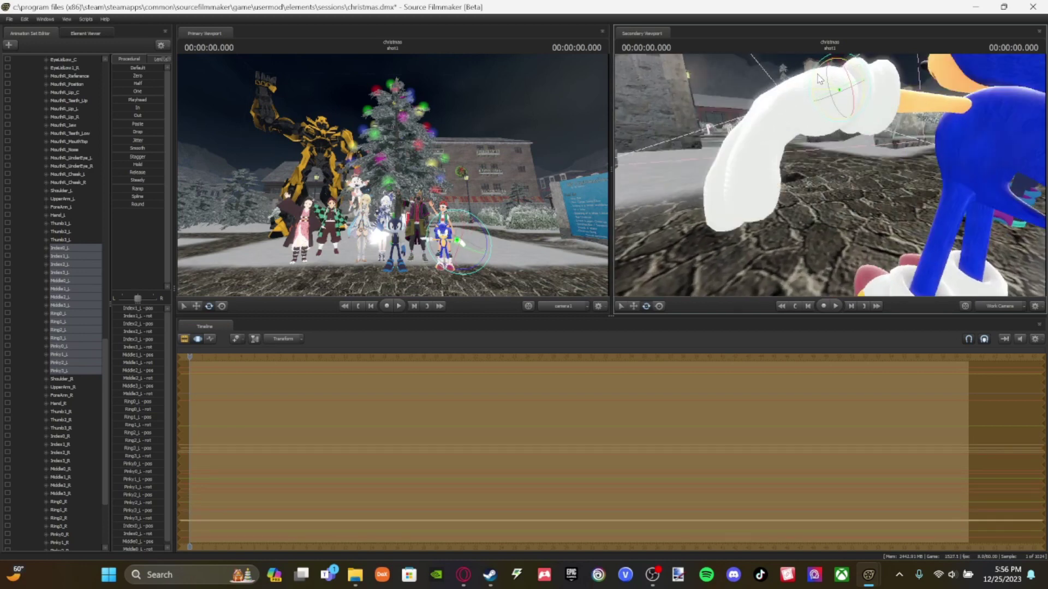
click(68, 403)
key(f)
scroll(72, 510, down, 5)
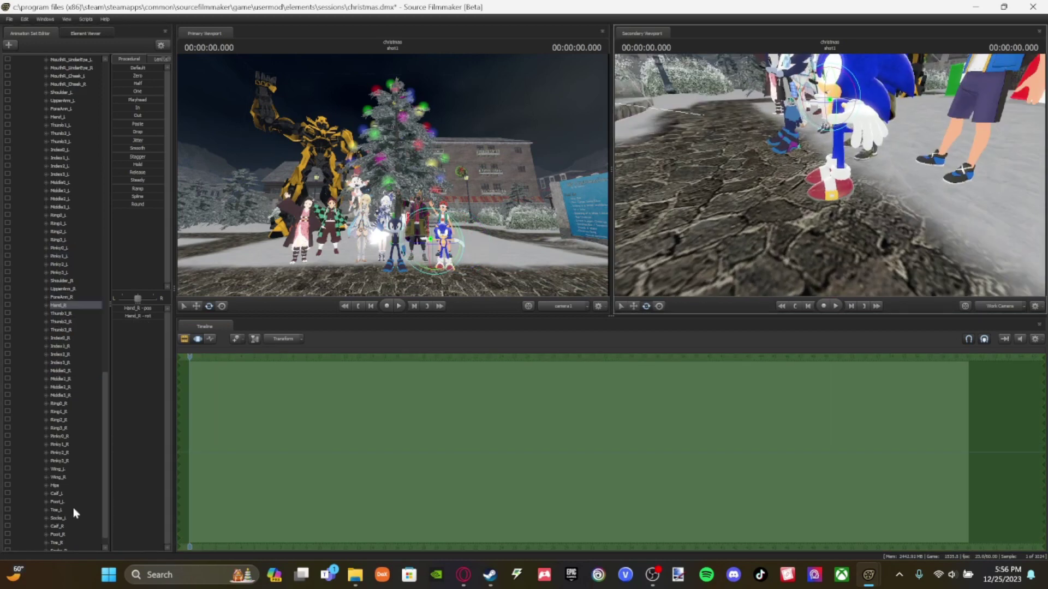
alt+drag(808, 169, 868, 130)
key(ctrl+z)
scroll(78, 185, up, 6)
scroll(77, 180, up, 10)
click(68, 215)
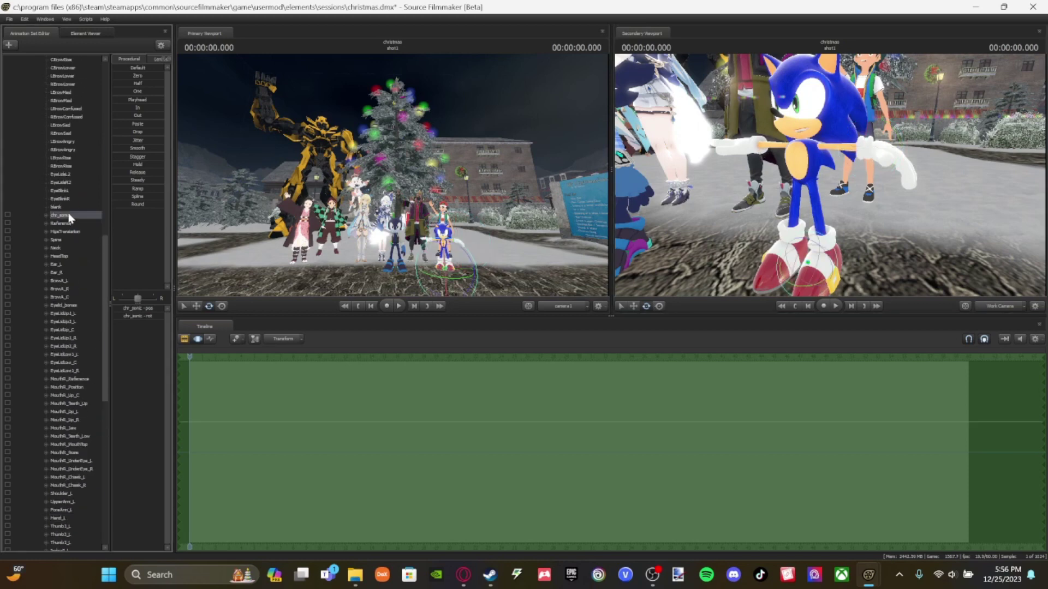
drag(795, 263, 845, 220)
scroll(74, 346, down, 17)
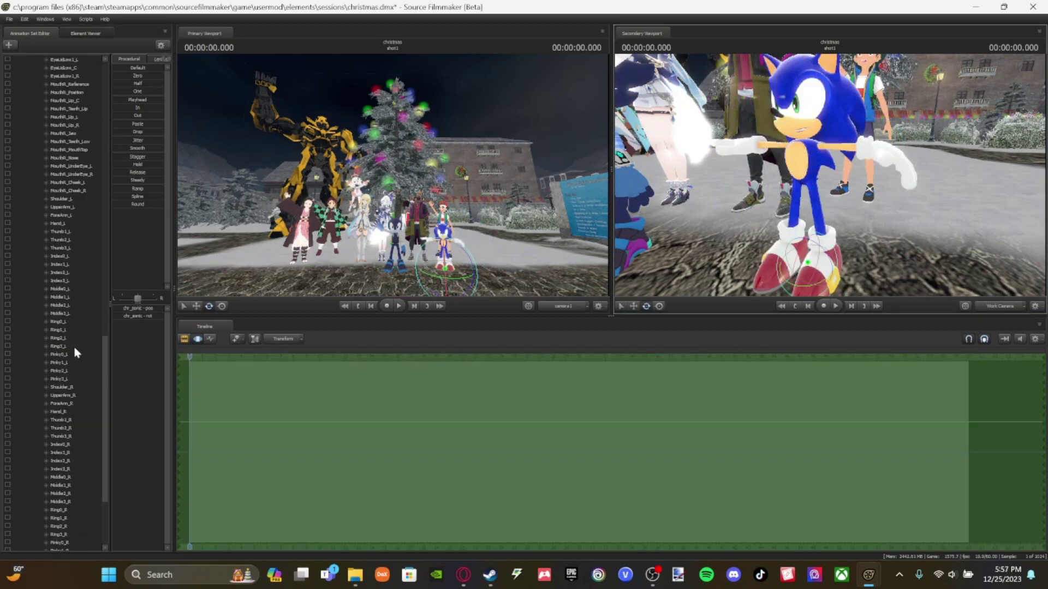
Step: Try lowering Sonic's right arm with the UpperArm_R and ForeArm_R bones, and undo the rotations
click(60, 264)
drag(829, 174, 890, 174)
click(63, 272)
drag(824, 124, 805, 158)
click(805, 161)
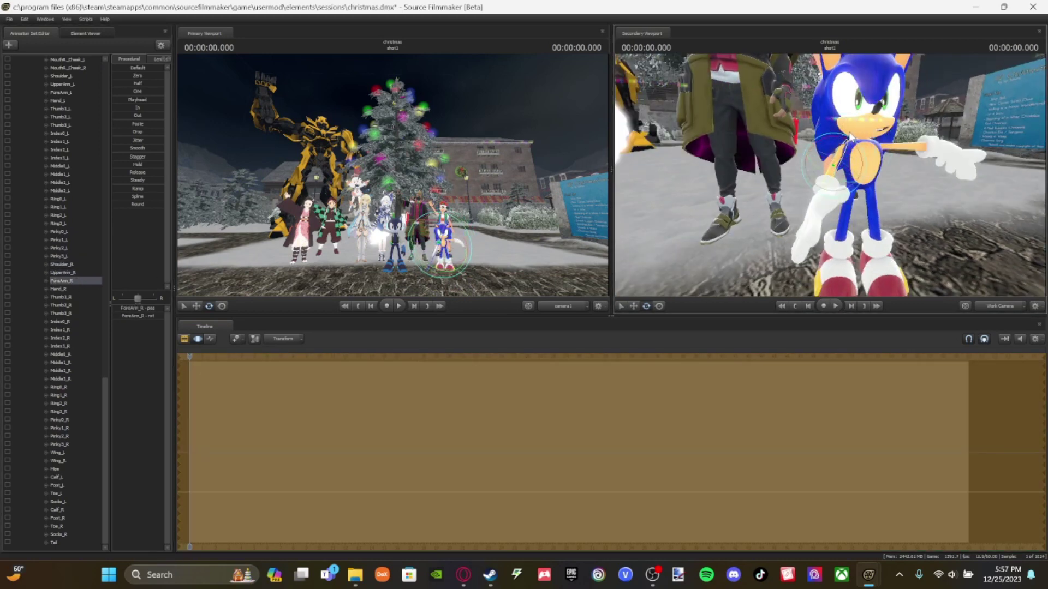
key(ctrl+z)
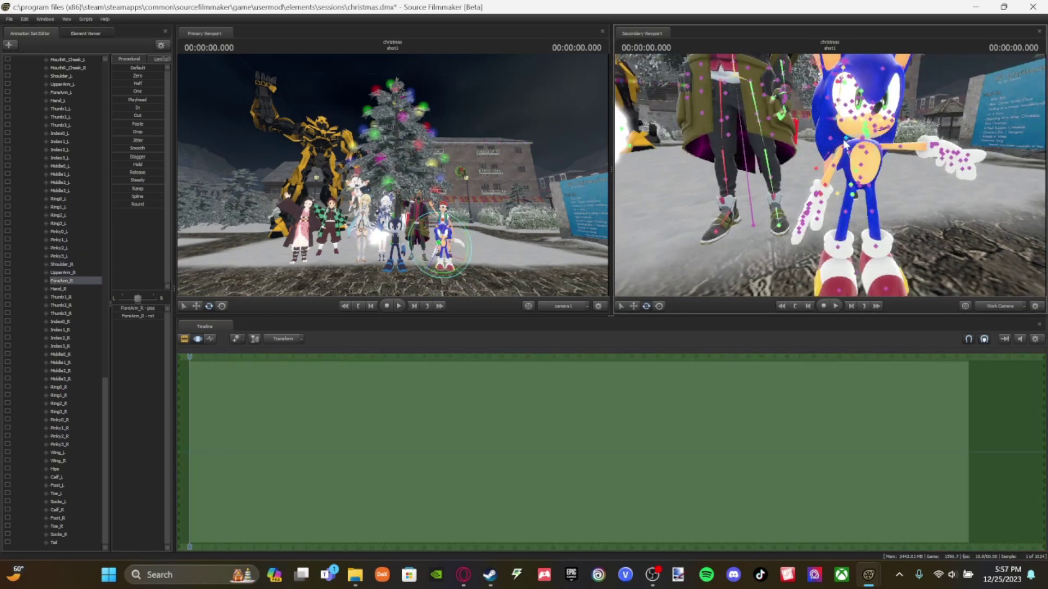
key(ctrl+z)
key(ctrl+z)
Step: Pose Sonic's arms with ForeArm_R, Hand_R and UpperArm_L: right hand raised with an open palm, left arm lowered at the side
drag(819, 154, 828, 150)
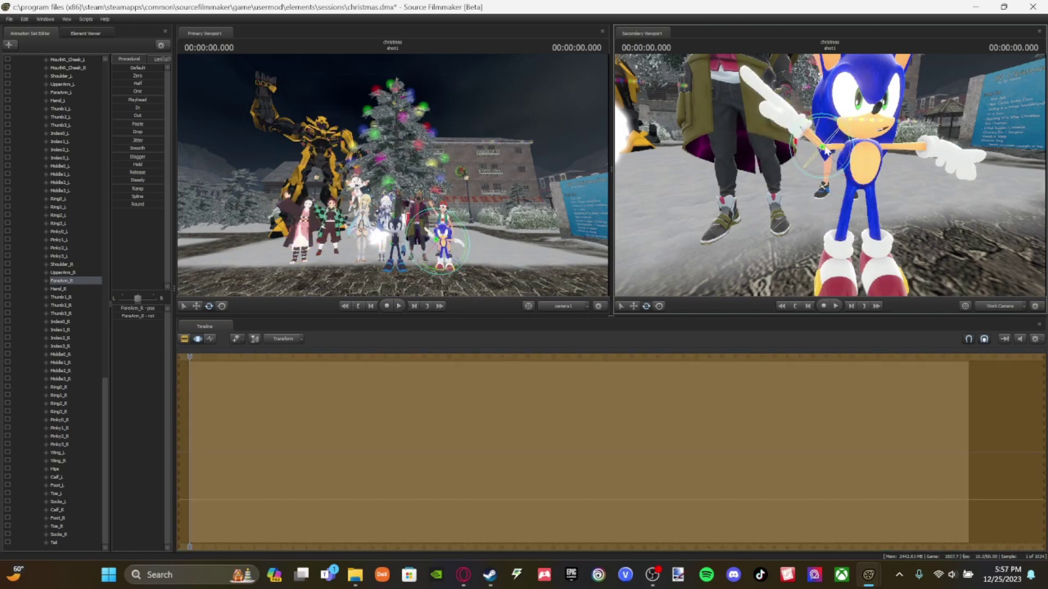
click(70, 289)
drag(813, 126, 801, 97)
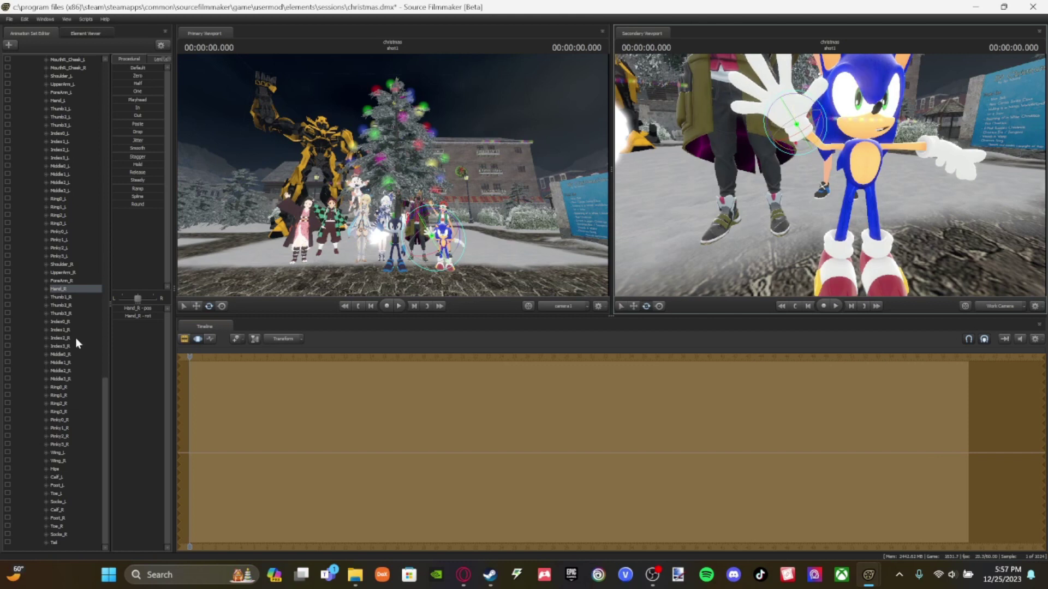
click(73, 81)
drag(864, 116, 896, 127)
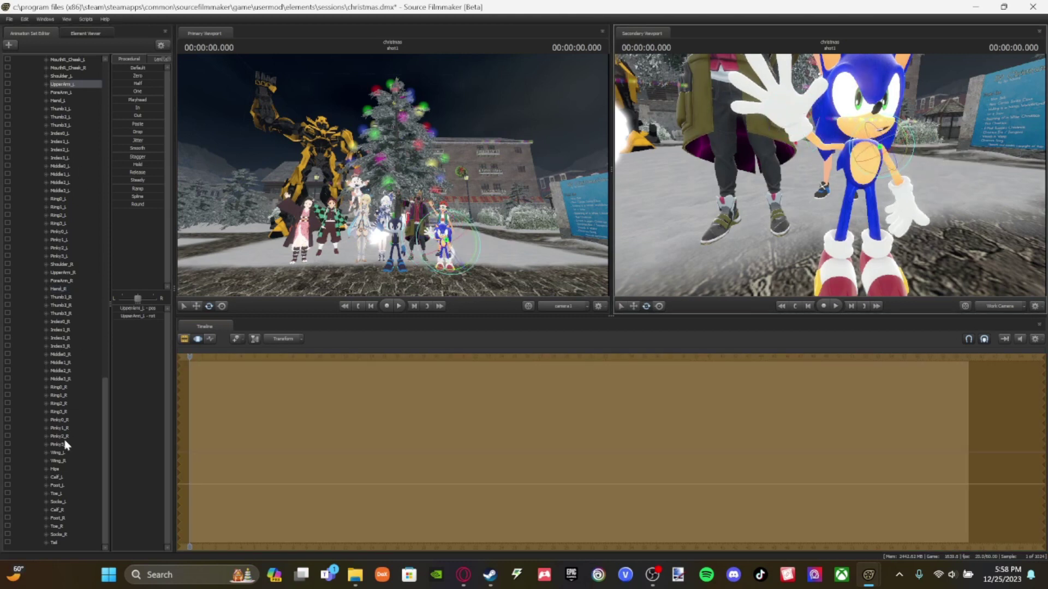
Step: Rotate Sonic's Foot_R and Foot_L bones so both feet point slightly outward
click(61, 518)
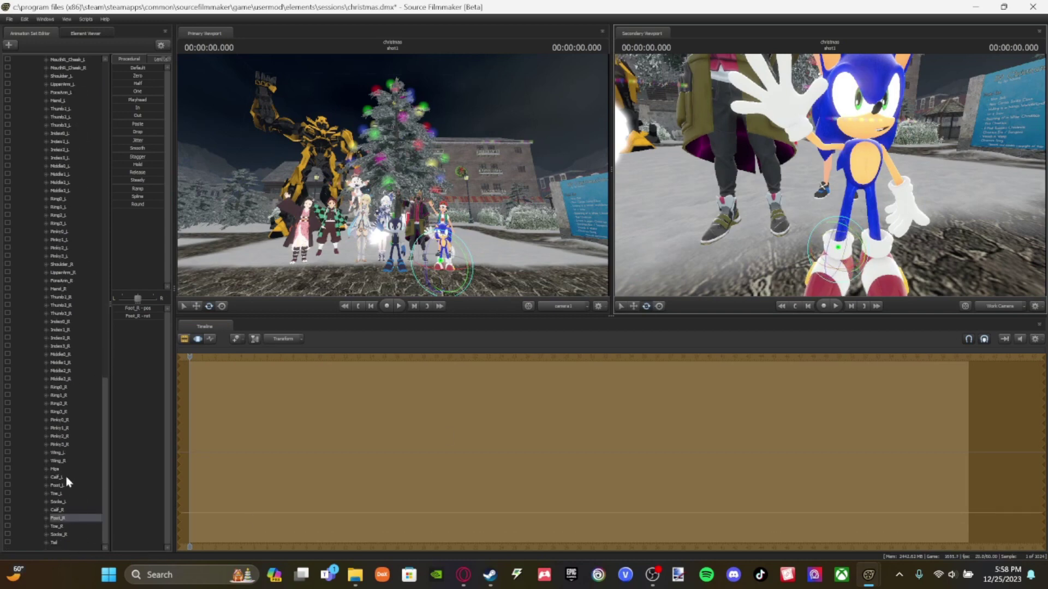
click(65, 484)
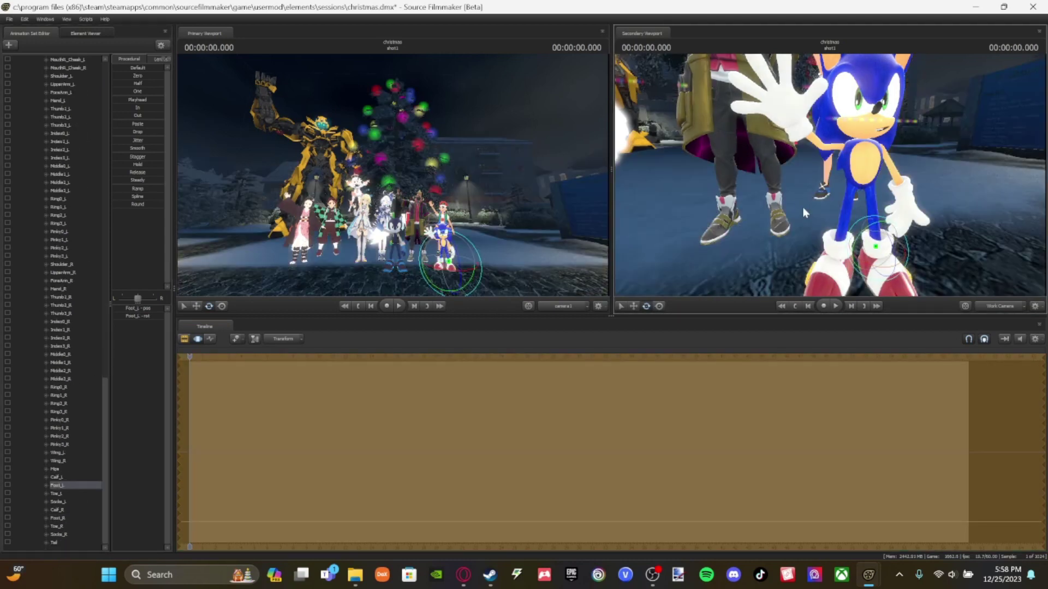
drag(826, 174, 796, 179)
key(d)
key(s)
key(a)
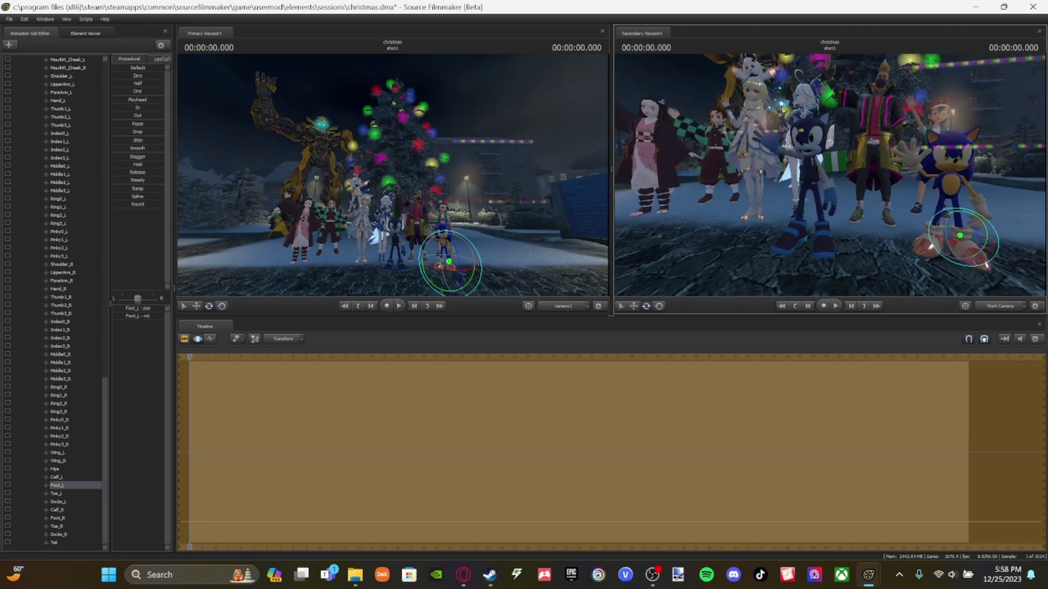
Step: Collapse Sonic's bone groups, select the whole model and move it closer to the dark blue hedgehog, turning it slightly
scroll(66, 175, up, 10)
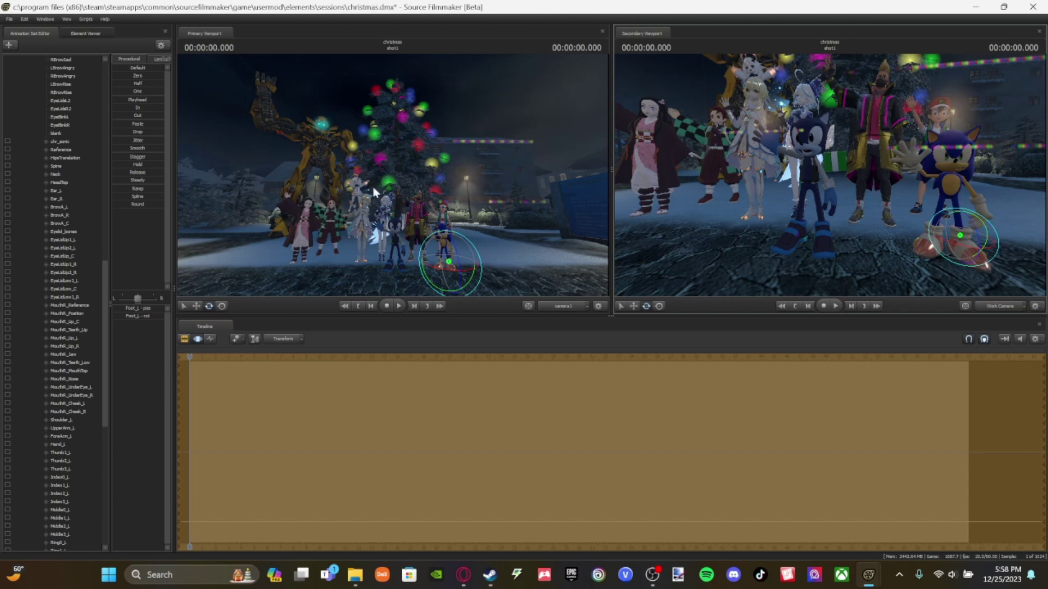
scroll(48, 169, up, 20)
click(38, 290)
click(38, 240)
click(38, 207)
click(32, 192)
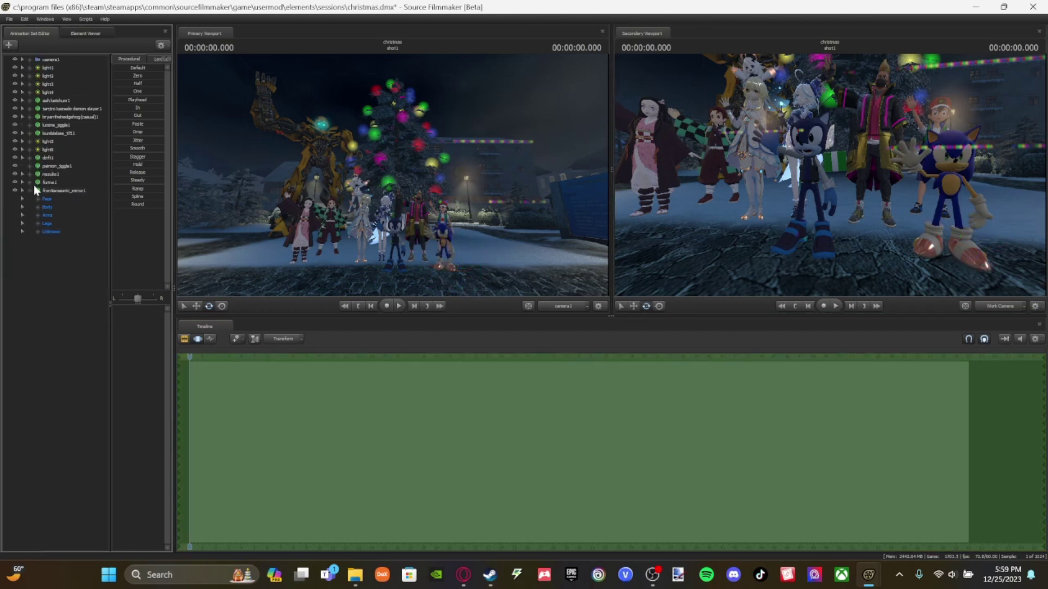
click(57, 191)
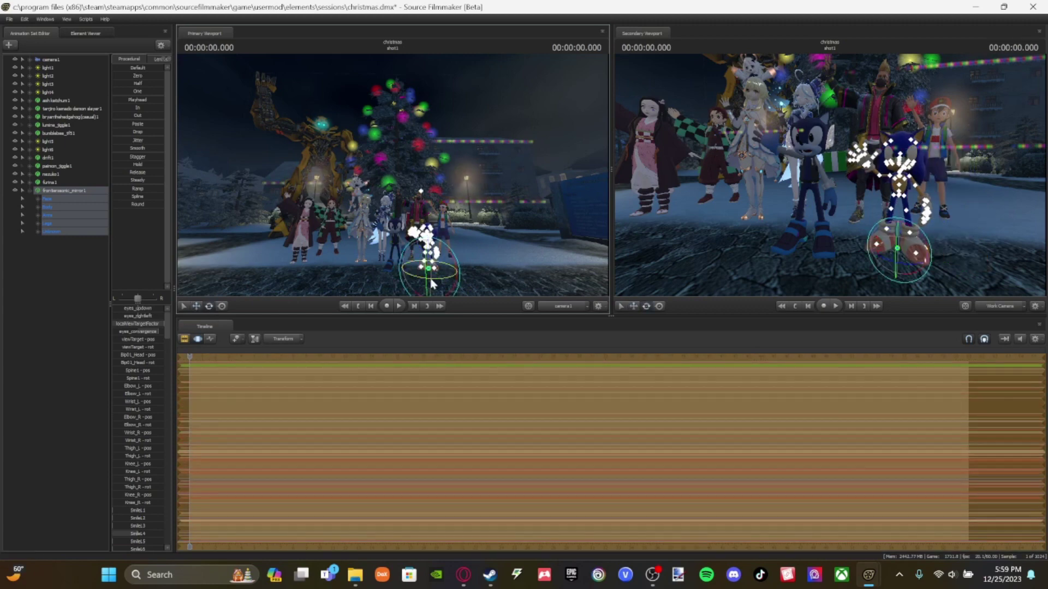
right_click(432, 279)
mouse_move(453, 282)
click(513, 283)
drag(446, 278, 449, 278)
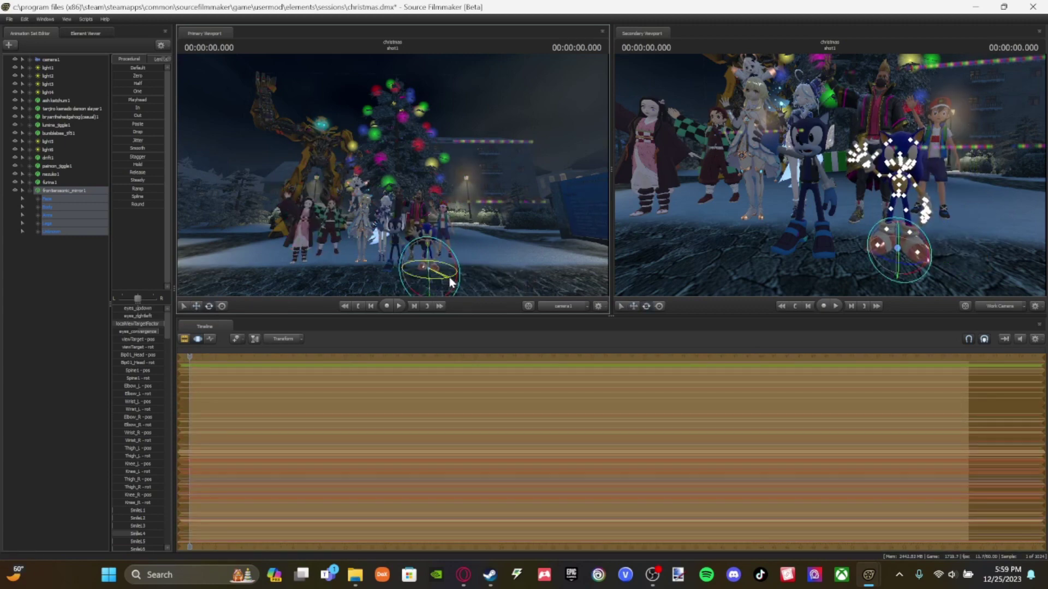
click(91, 352)
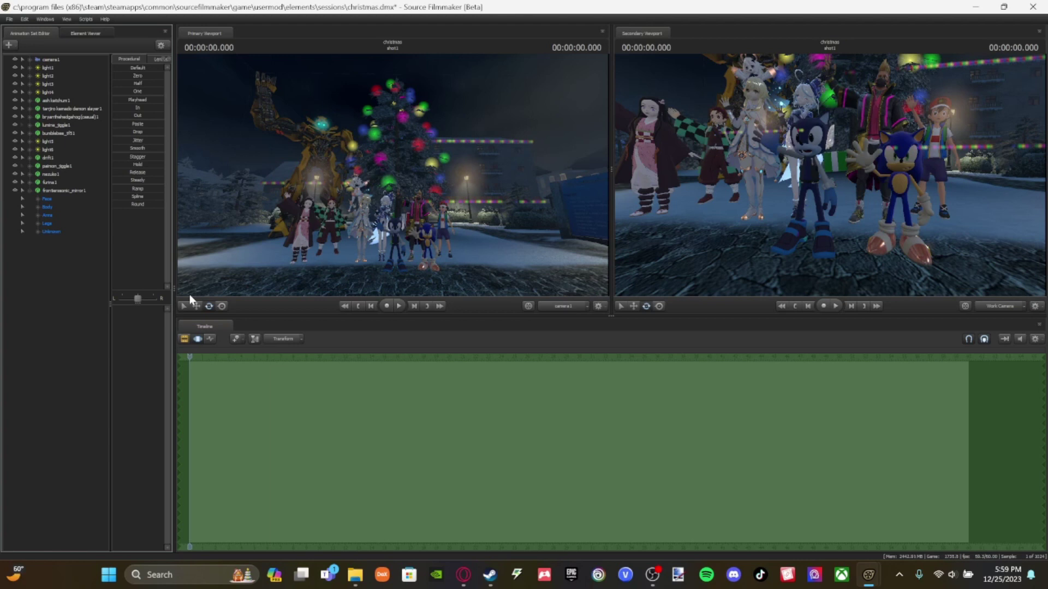
Step: Move Nezuko slightly farther out from Tanjiro and collapse Sonic's animation set
click(60, 173)
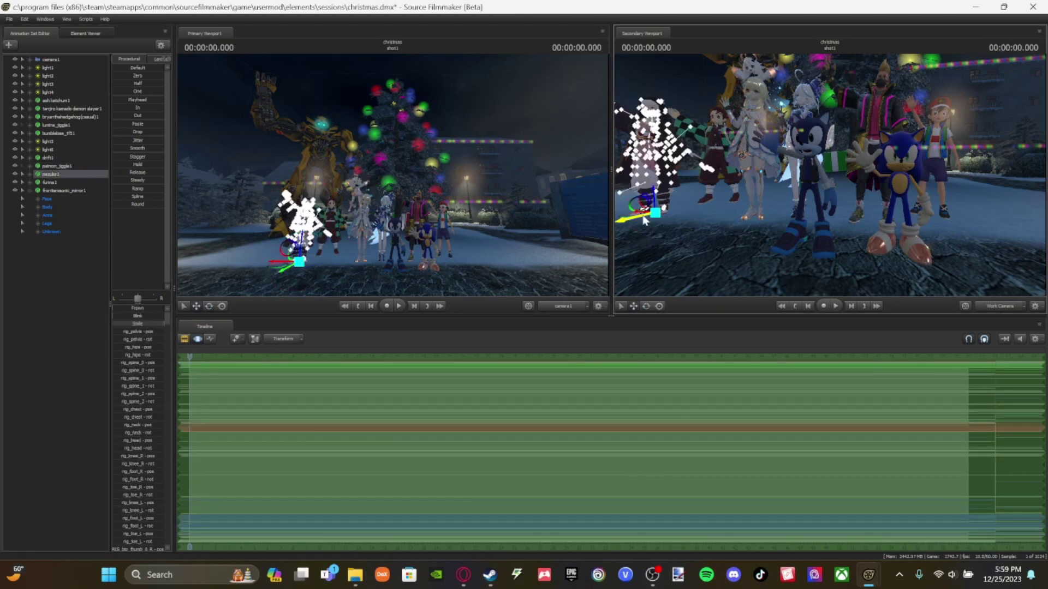
click(91, 337)
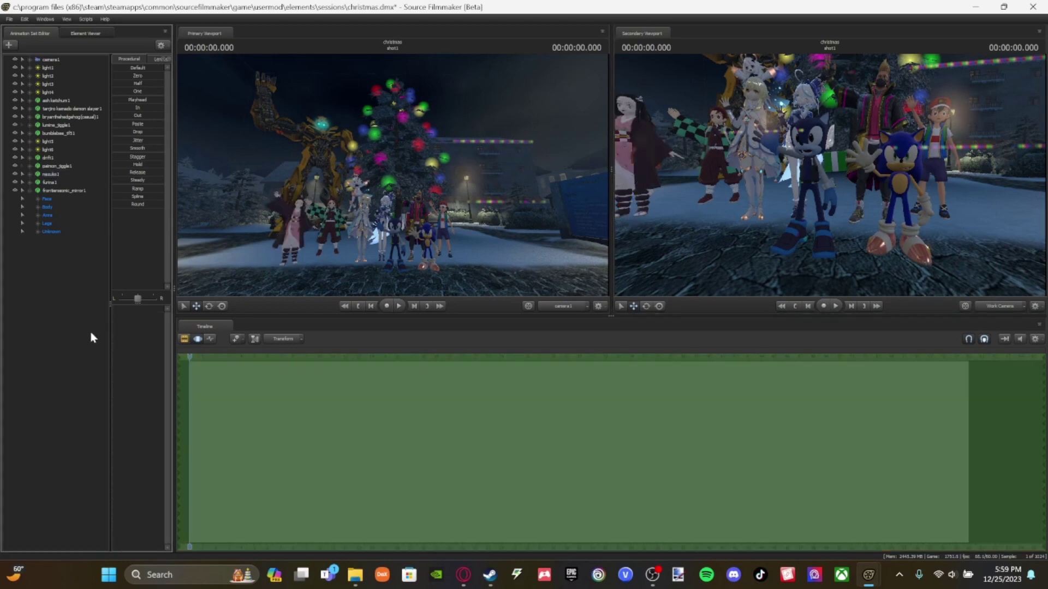
click(27, 191)
Step: Narrow the fieldOfView of camera1 so the group and tree fill more of the shot
click(44, 59)
drag(149, 309, 138, 280)
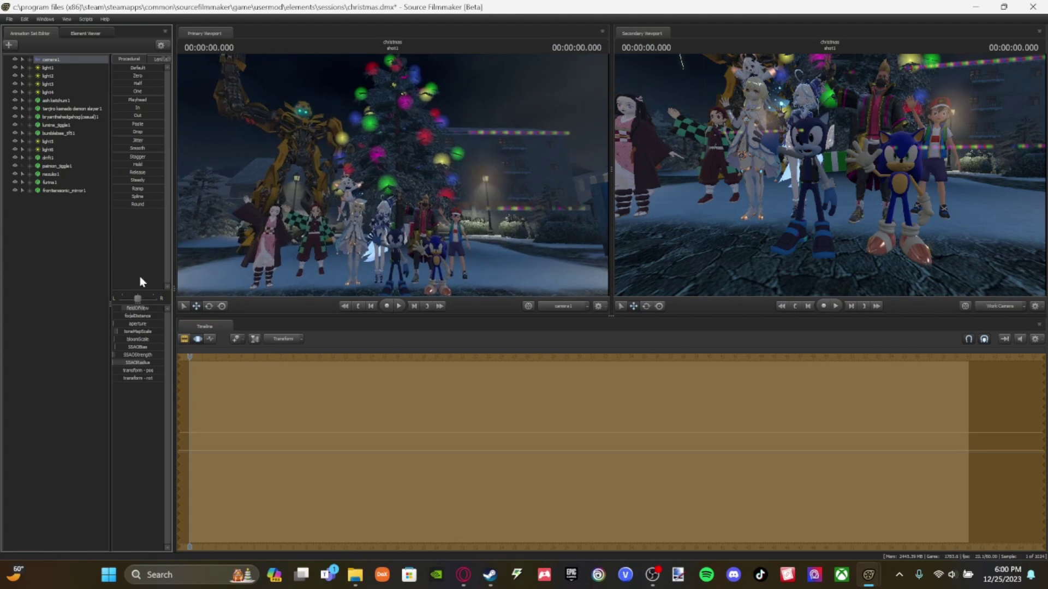
click(184, 339)
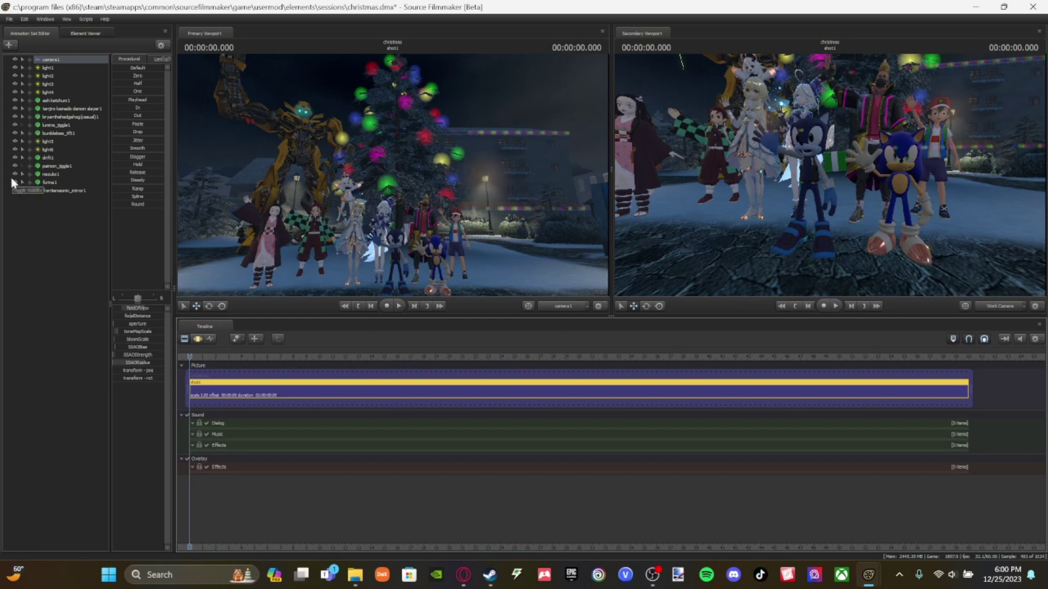
click(196, 340)
Step: Create an animation set for a new model, filtering for "izuku" and opening the casual Izuku Midoriya model
click(8, 45)
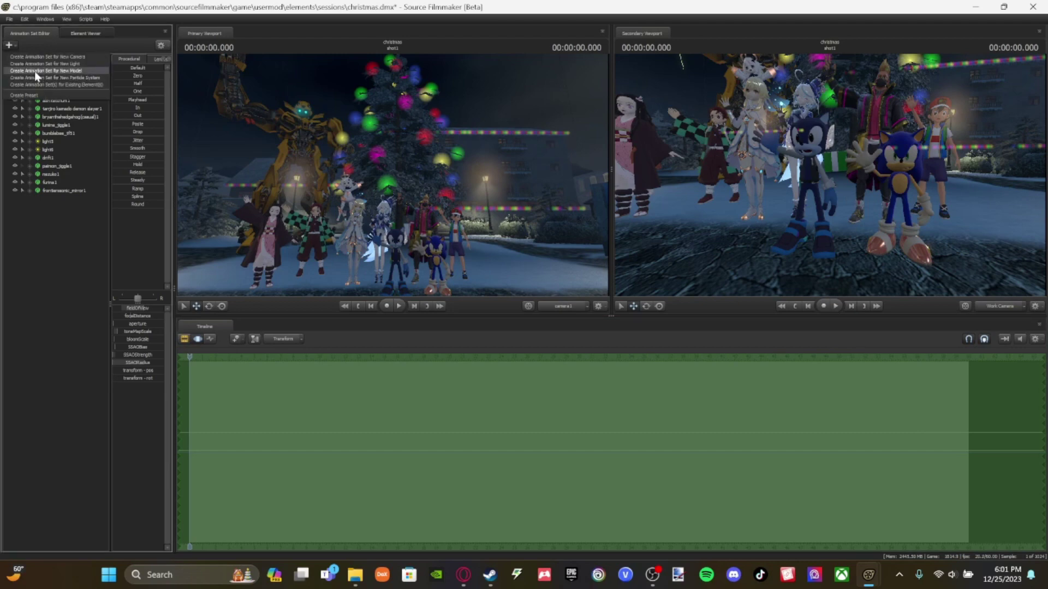
click(34, 71)
text(izuku)
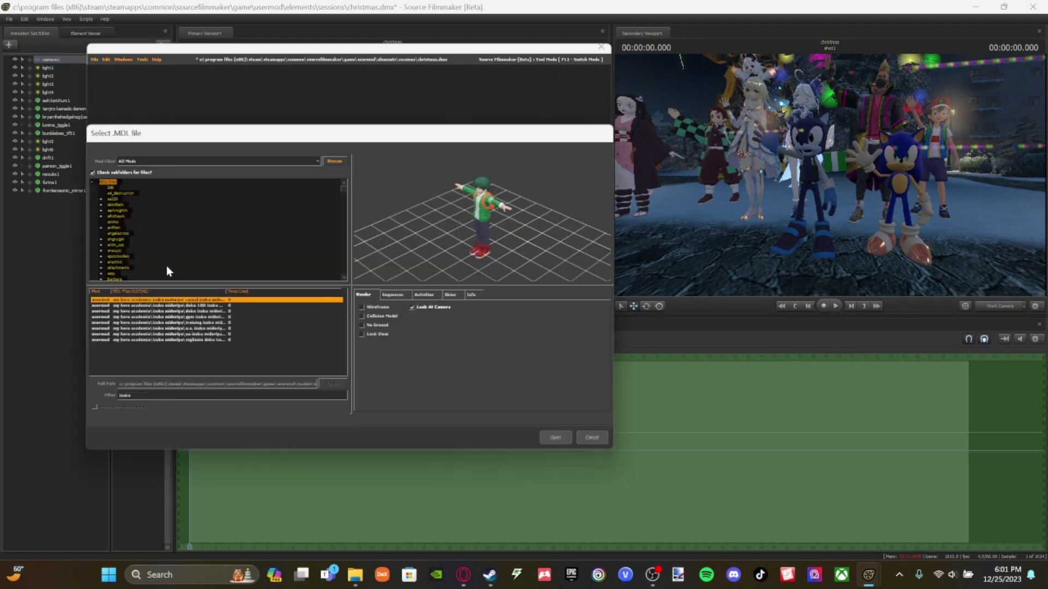
click(555, 438)
Step: Apply the Izuku Midoriya rig script to the casual Izuku model
click(60, 199)
right_click(67, 200)
click(59, 261)
right_click(64, 200)
click(61, 261)
right_click(76, 199)
mouse_move(115, 287)
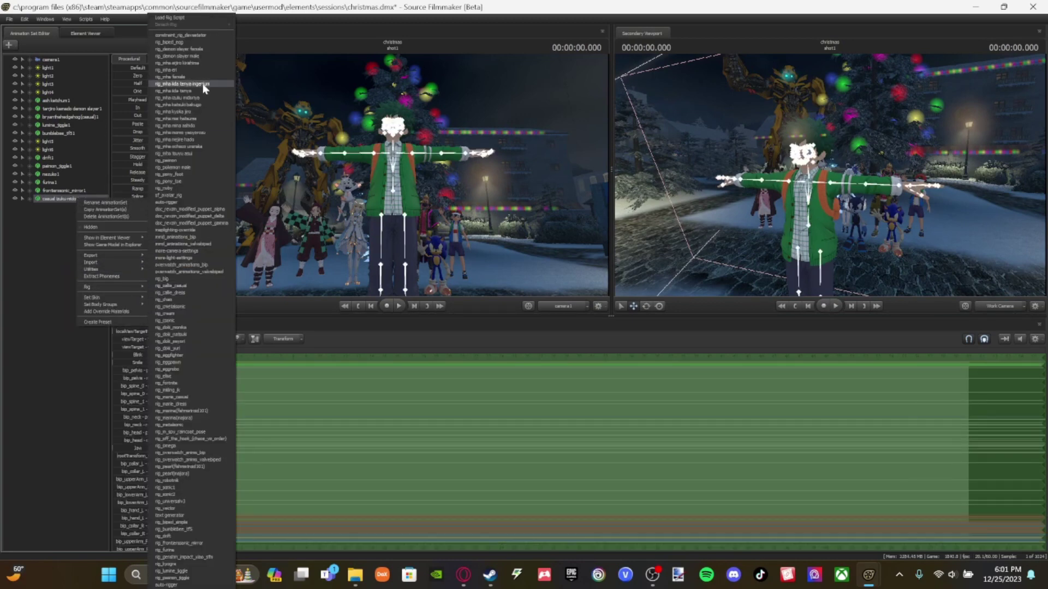
click(210, 97)
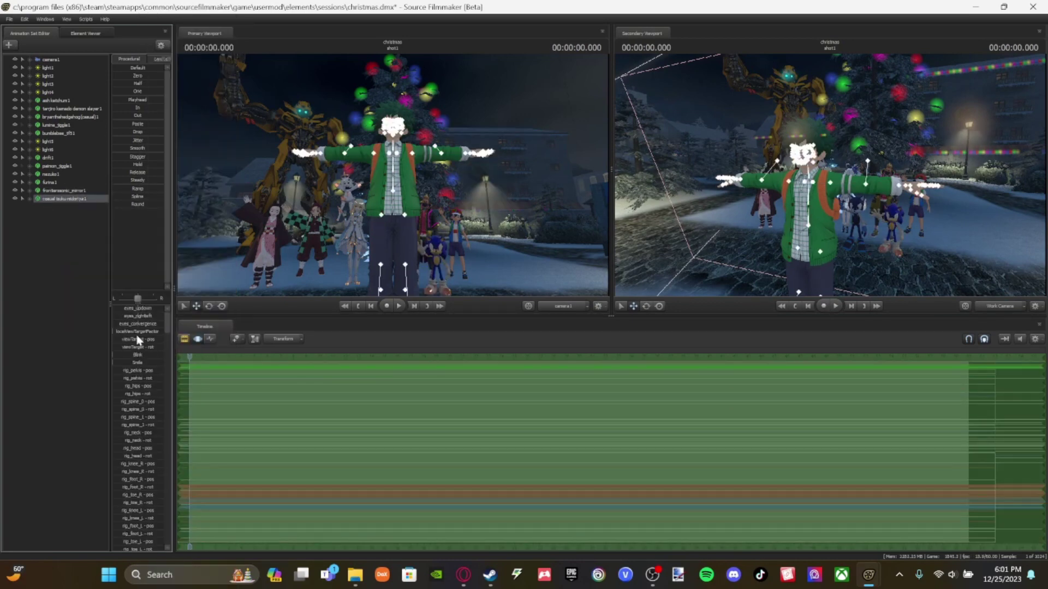
Step: Give Izuku a happy face with the Smile, Eyebrow happy R and Eyebrow happy L sliders
key(w)
drag(780, 185, 765, 179)
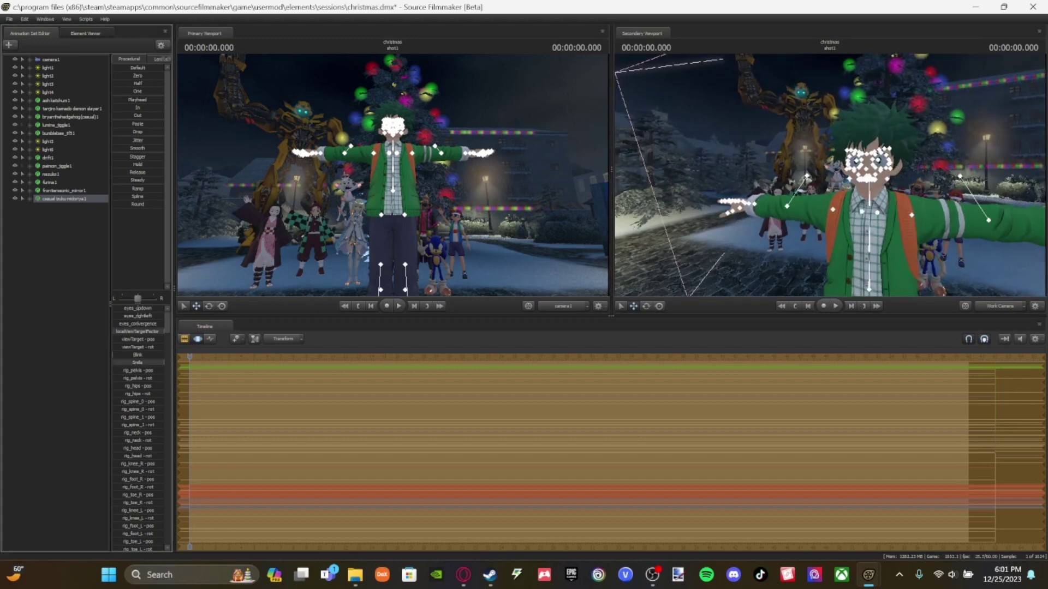
click(90, 245)
click(50, 200)
click(30, 199)
click(48, 241)
click(125, 377)
ctrl+click(135, 387)
click(41, 361)
click(60, 241)
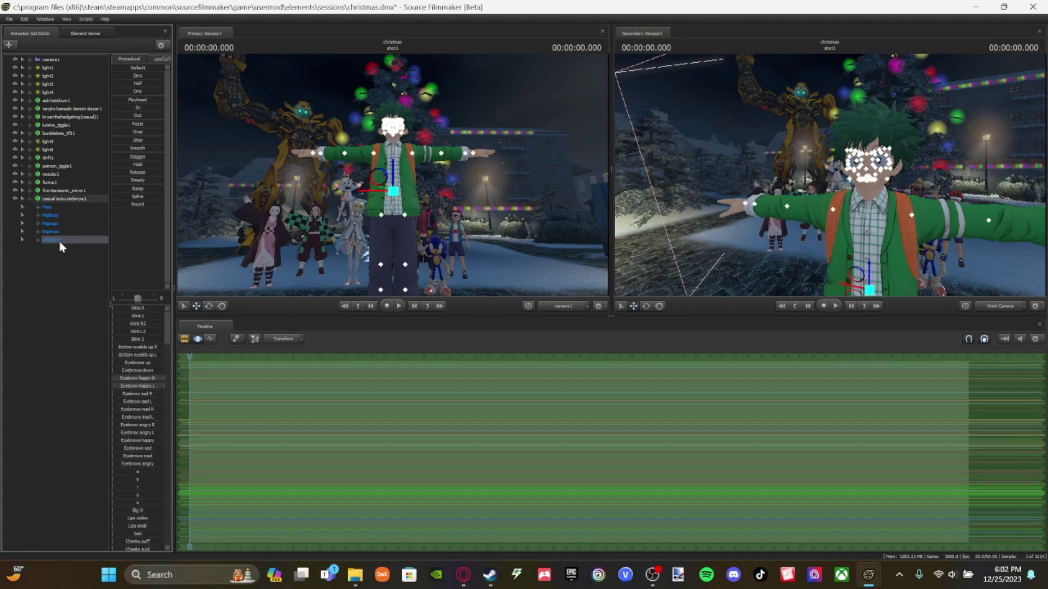
click(62, 431)
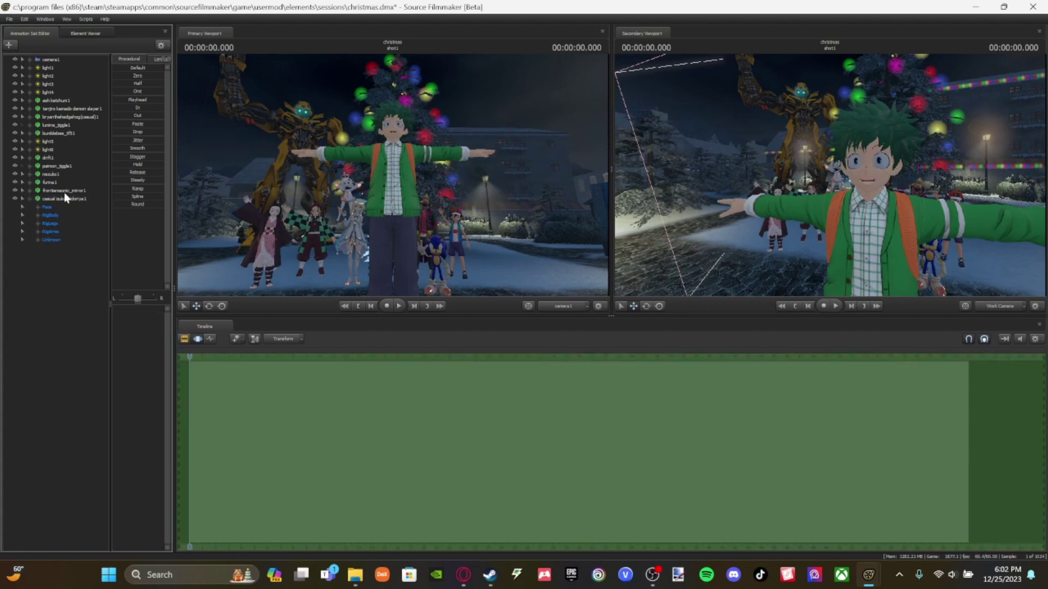
Step: Select the whole Izuku model and move it to the outer side of the group, beside Ash
click(37, 199)
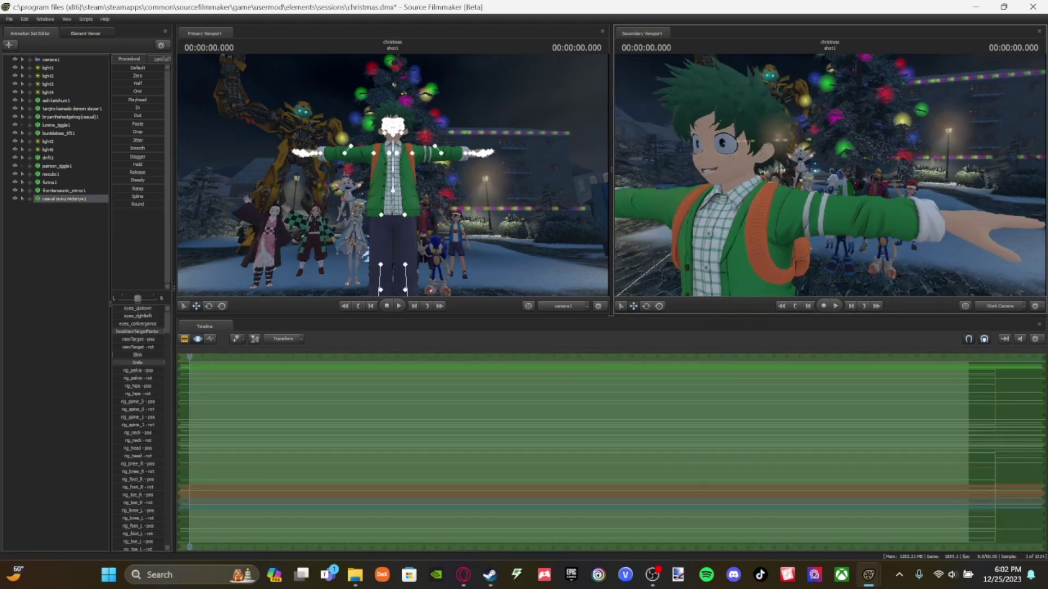
drag(829, 174, 791, 139)
drag(787, 188, 875, 130)
drag(857, 174, 865, 147)
key(w)
Step: Expand the casual Izuku model's control groups down to the individual right leg rig controls
click(30, 199)
click(42, 222)
click(38, 223)
click(47, 232)
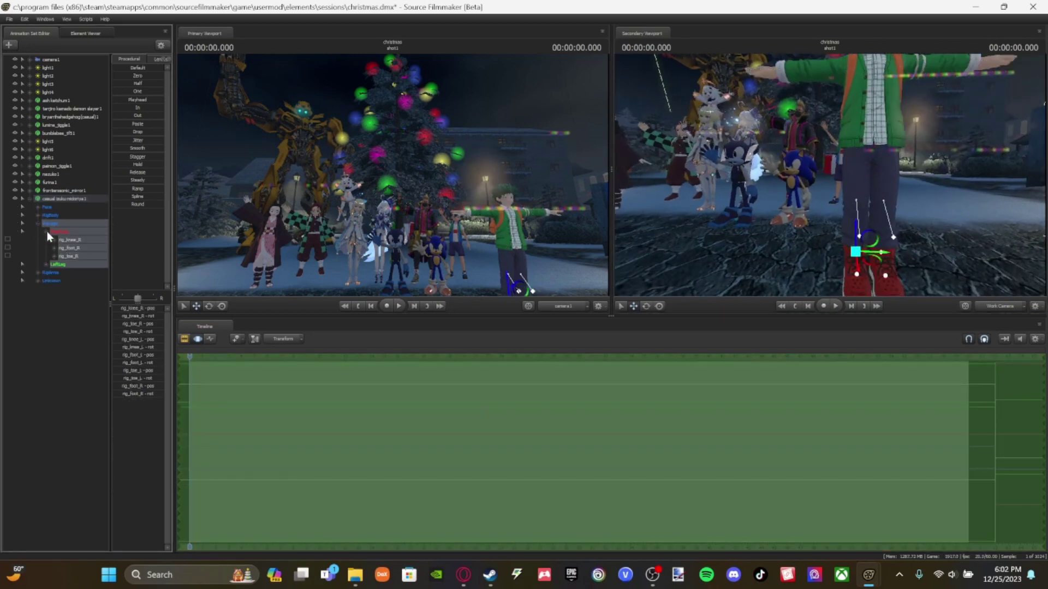
click(65, 239)
drag(884, 243, 922, 258)
key(ctrl+z)
Step: Pose Izuku's right and left feet with a wider stance, turning them with rig_foot_R and rig_foot_L
click(69, 248)
click(646, 307)
click(46, 264)
click(69, 280)
click(634, 306)
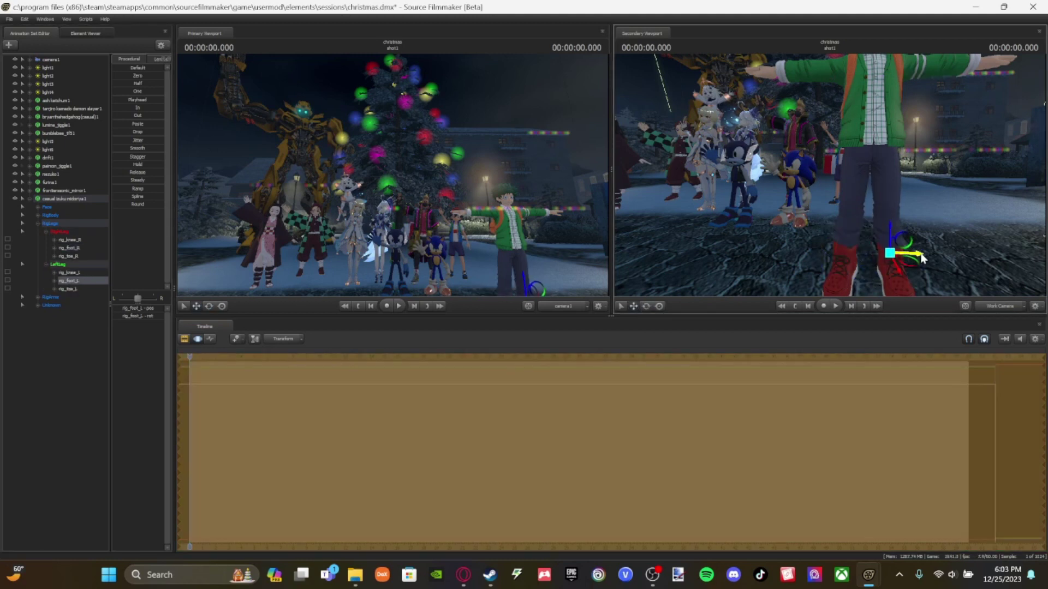
click(647, 306)
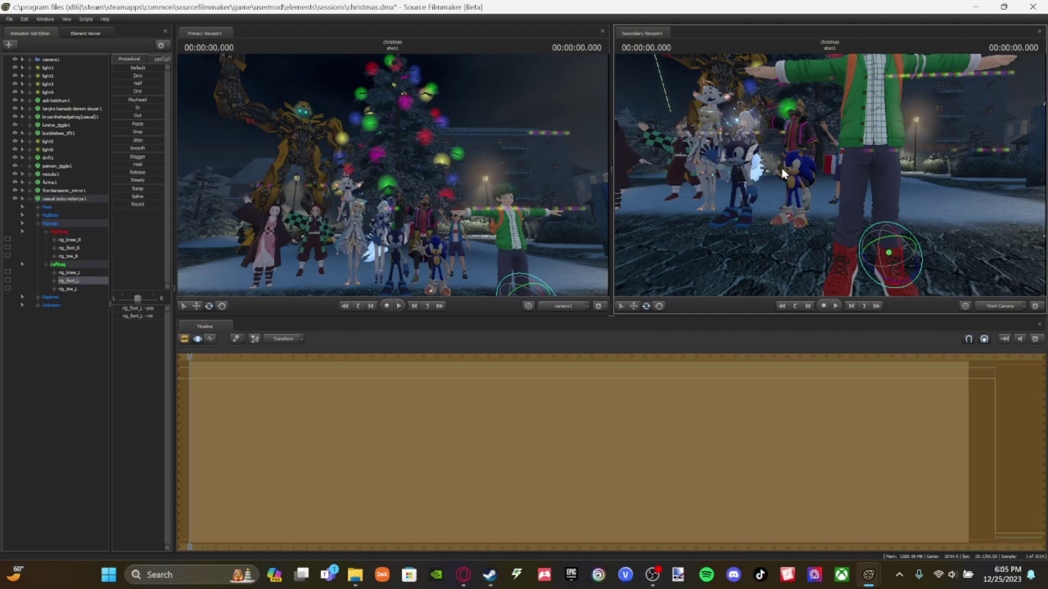
Step: Bring Izuku's right hand down toward the front of his body and rotate it using rig_hand_R
click(38, 298)
click(46, 306)
click(70, 322)
mouse_move(776, 271)
mouse_down()
mouse_move(777, 213)
mouse_move(777, 271)
mouse_up()
key(w)
drag(806, 133, 879, 202)
key(w)
click(646, 306)
key(s)
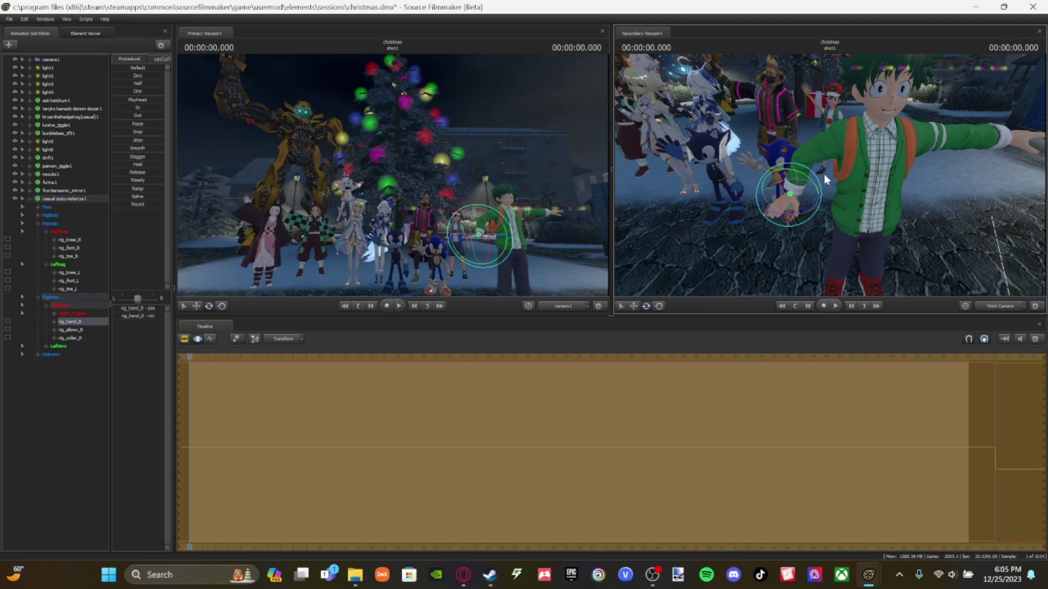
Step: Raise Izuku's right hand above shoulder height and rotate it into a waving pose with the palm forward
click(634, 307)
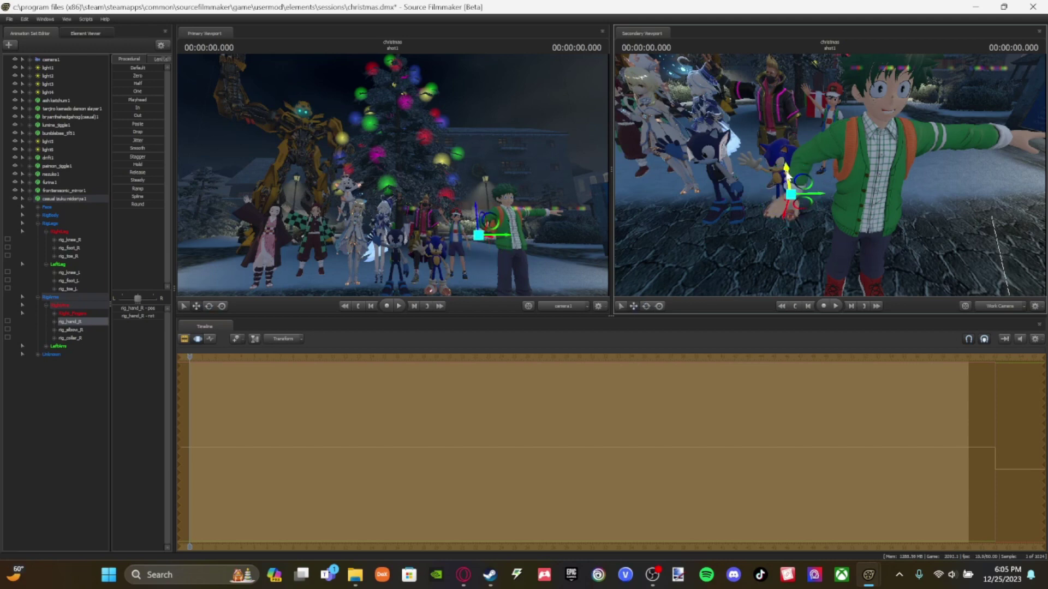
drag(787, 176, 770, 63)
key(w)
drag(694, 134, 638, 129)
drag(764, 170, 732, 170)
drag(723, 127, 741, 117)
click(647, 307)
drag(764, 164, 731, 155)
Step: Rotate the base bones of Izuku's right index and pinky fingers to spread the waving hand
double_click(60, 314)
click(85, 346)
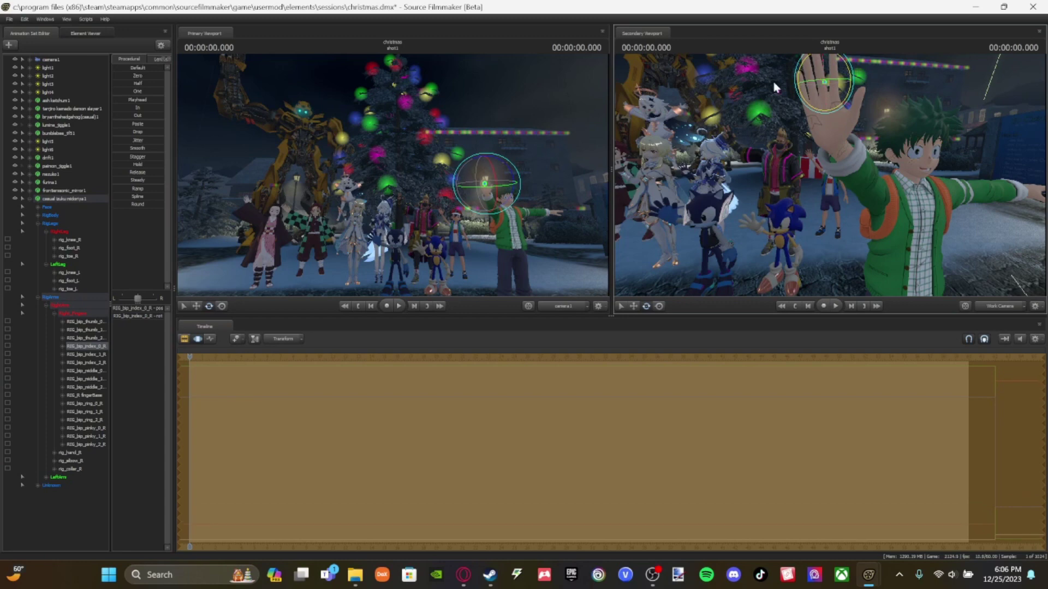
click(86, 428)
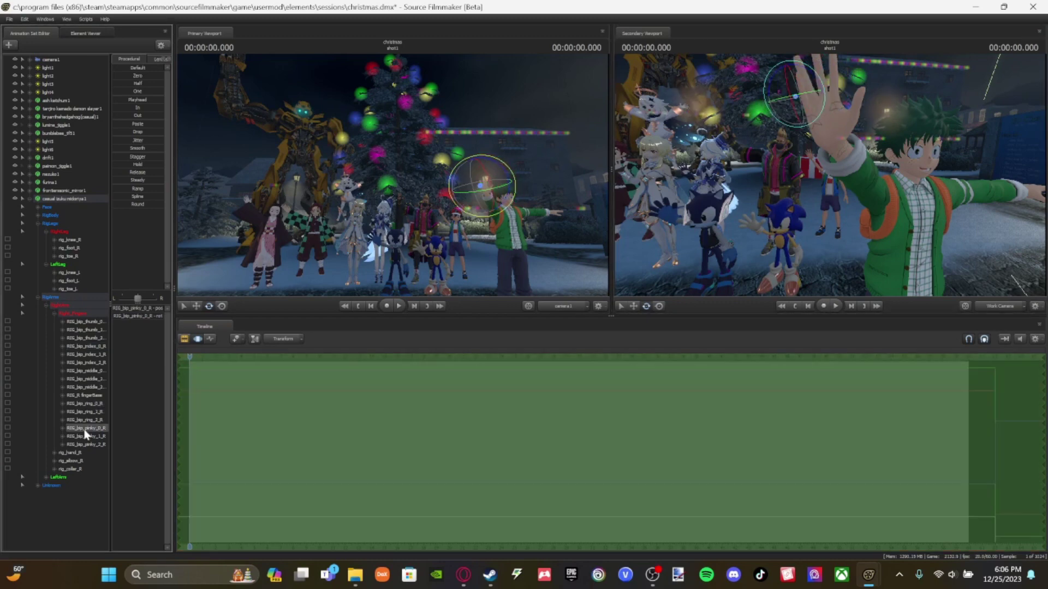
drag(766, 93, 768, 99)
drag(784, 164, 758, 155)
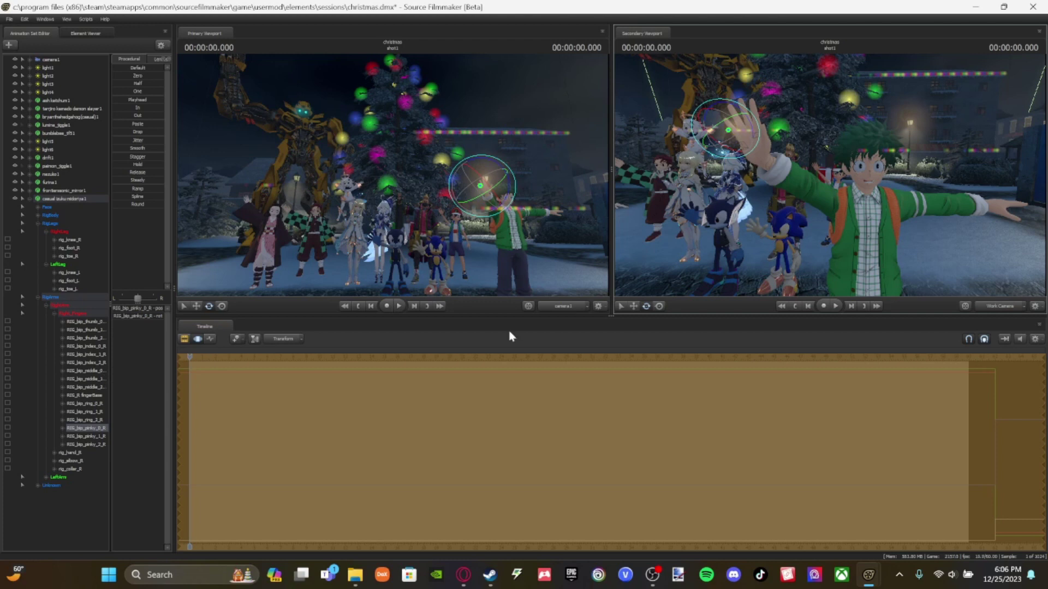
Step: Lower Izuku's left hand to his side with rig_hand_L and rotate it to hang naturally
click(54, 314)
click(46, 347)
click(69, 363)
click(634, 306)
drag(986, 188, 989, 248)
drag(906, 240, 859, 227)
drag(859, 227, 870, 257)
key(w)
key(s)
key(e)
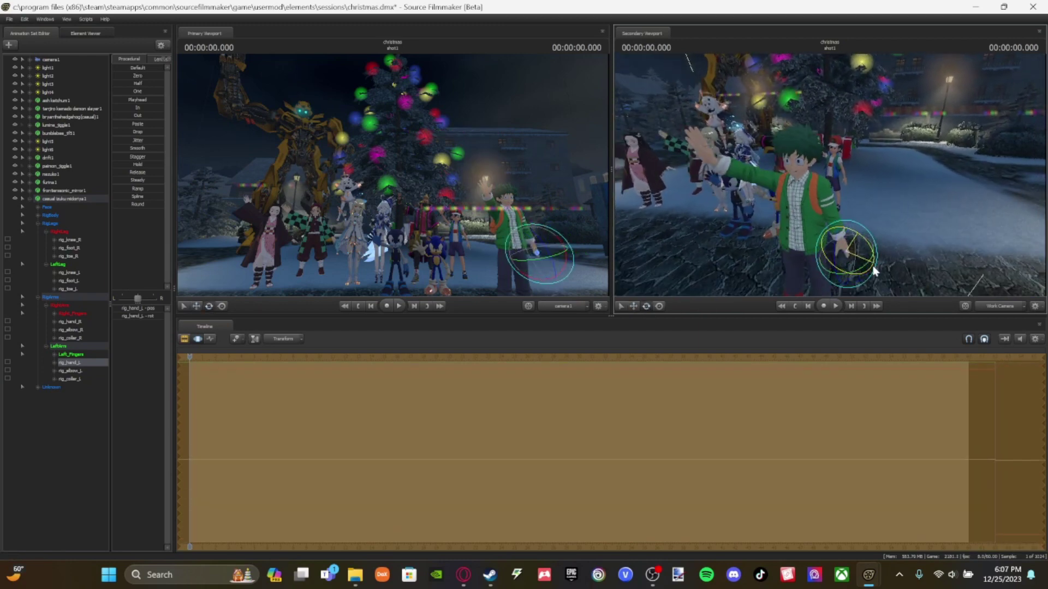
Step: Select the whole Izuku model and move it back into the group beside Ash, adjusting its height to the ground
click(70, 199)
drag(711, 257, 711, 269)
key(s)
click(633, 306)
drag(794, 289, 826, 214)
key(w)
drag(827, 214, 829, 177)
drag(837, 112, 837, 109)
Step: Rotate Izuku's left and right feet so both shoes rest flat on the snow
click(70, 280)
key(e)
drag(894, 82, 898, 88)
click(77, 248)
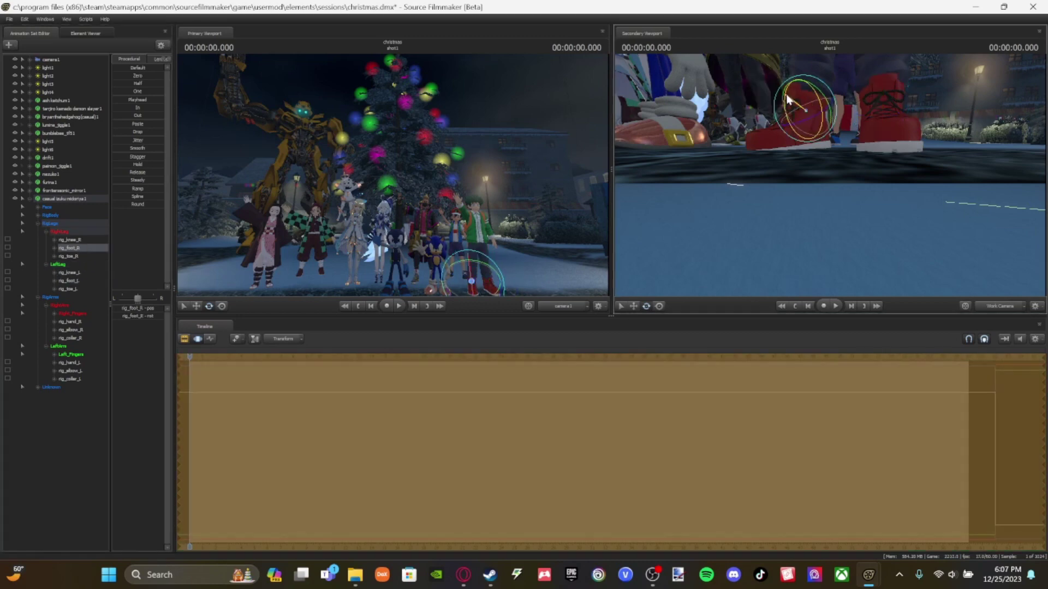
drag(785, 104, 800, 131)
key(s)
Step: Select the whole Izuku model and fine-tune its standing position next to Ash
click(84, 204)
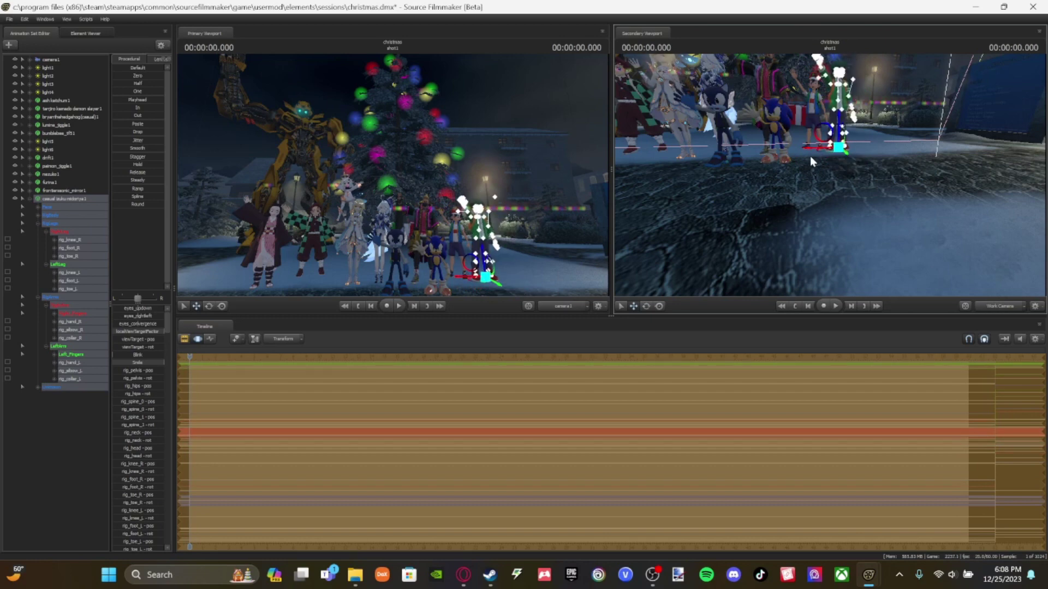
mouse_move(728, 173)
mouse_down()
mouse_move(730, 137)
mouse_move(742, 191)
mouse_move(736, 172)
mouse_up()
key(w)
key(e)
drag(823, 221, 808, 211)
key(w)
Step: Adjust the whole Izuku model's rotation slightly, collapse its rig groups and clear the selection
key(e)
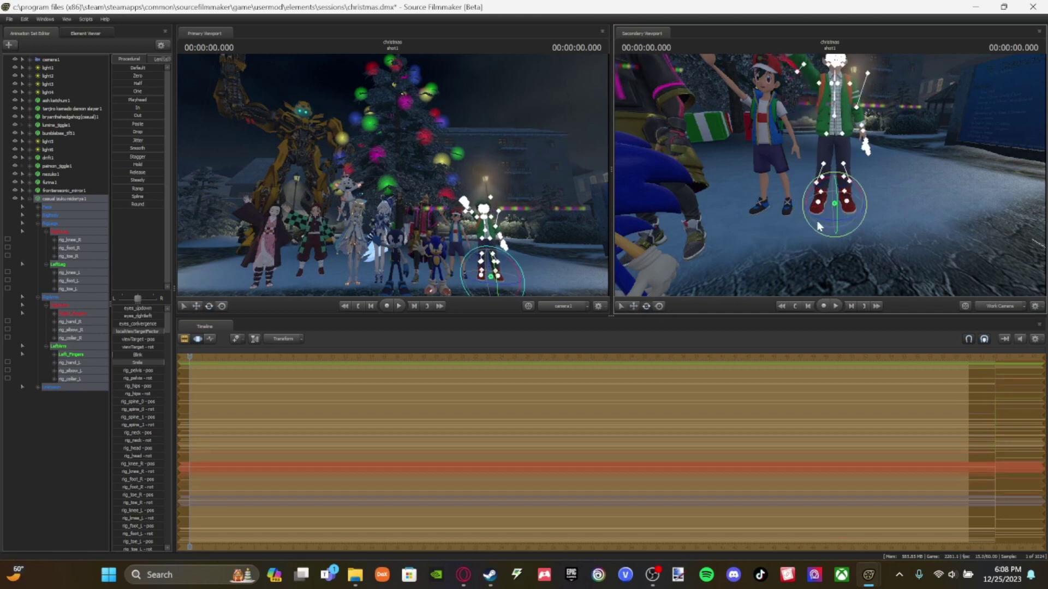
drag(488, 280, 503, 284)
key(ctrl+z)
key(ctrl+z)
key(ctrl+y)
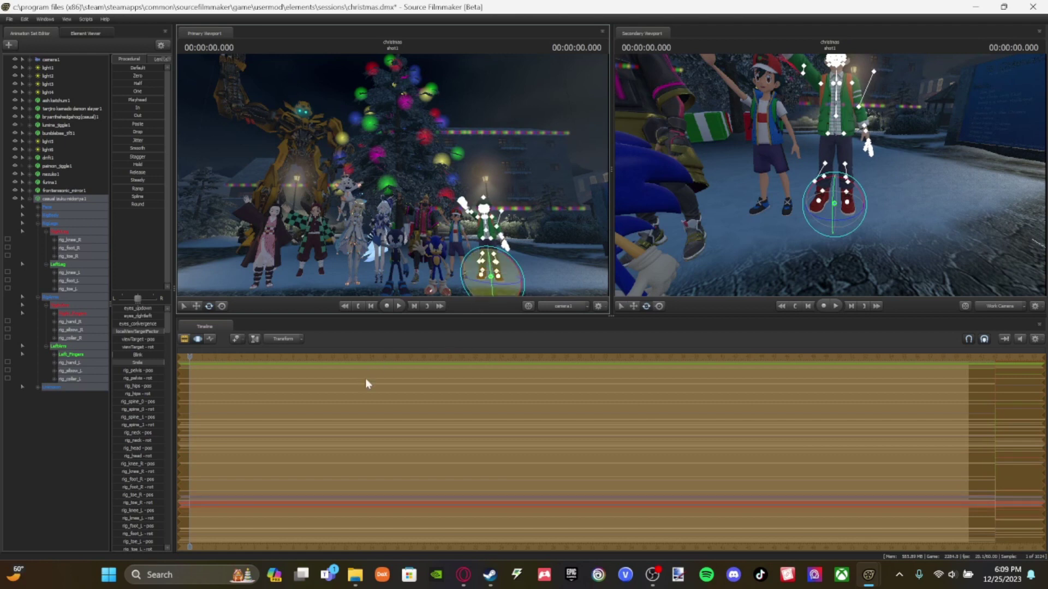
click(46, 232)
click(38, 224)
click(45, 241)
click(38, 232)
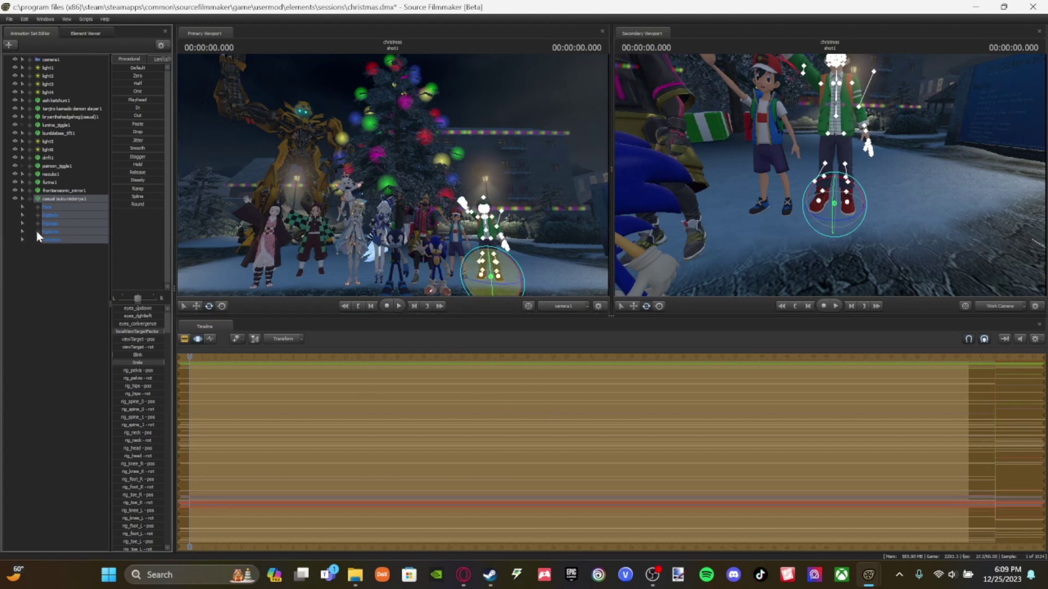
click(16, 478)
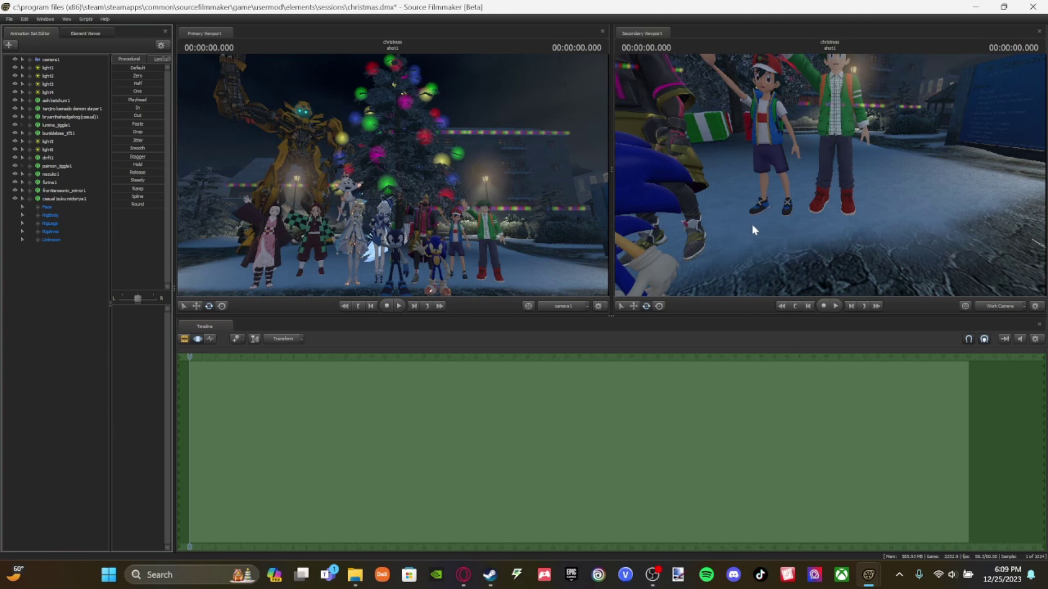
Step: Select the index, middle, ring and pinky bones of Izuku's left hand and rotate them to curl the fingers
click(50, 248)
click(85, 289)
shift+click(102, 388)
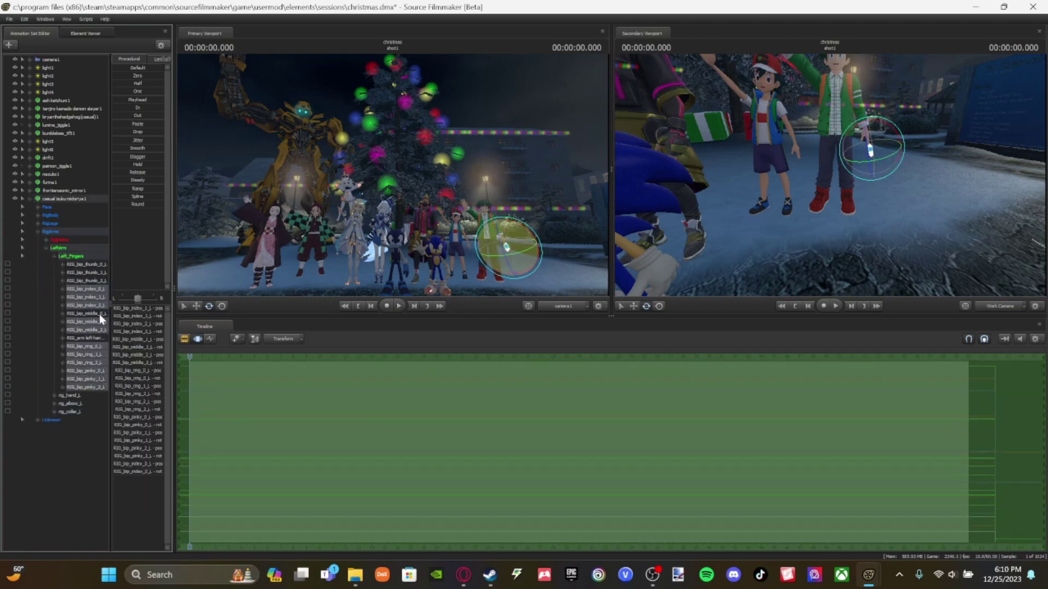
key(w)
drag(861, 234, 864, 150)
right_click(864, 151)
click(872, 146)
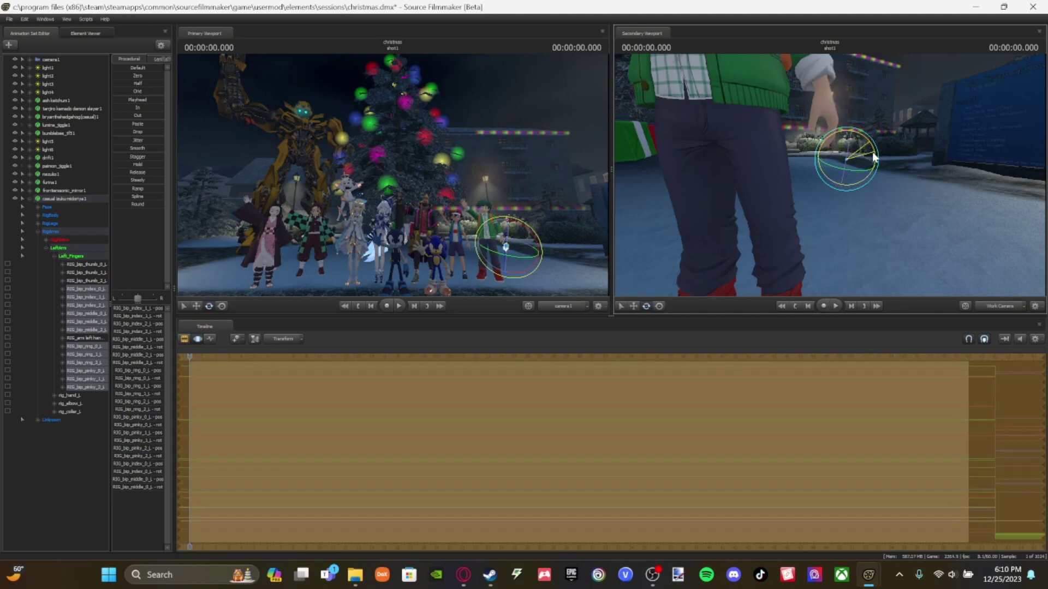
click(61, 449)
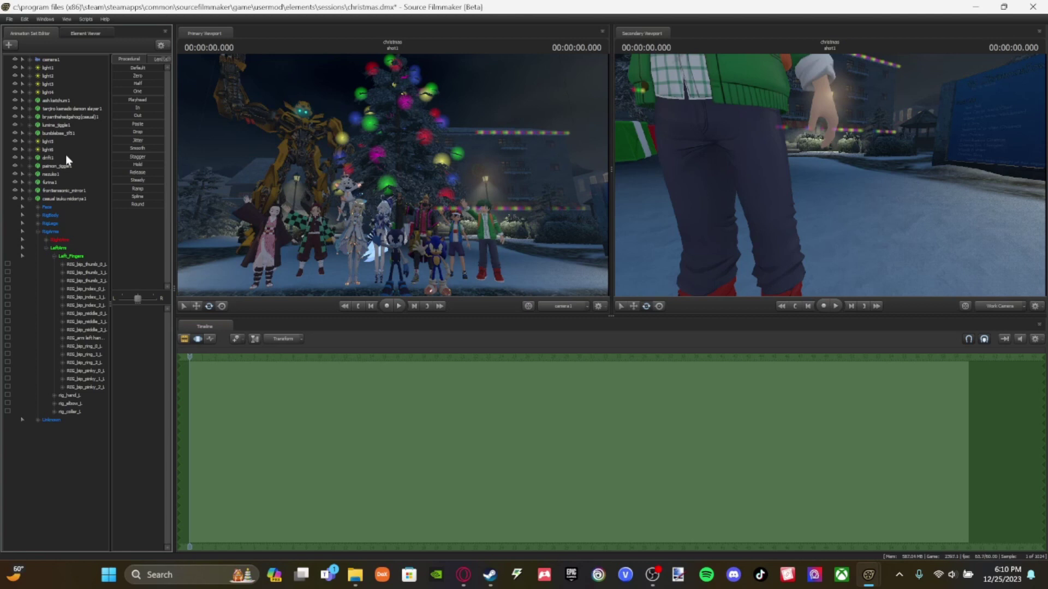
Step: Create an animation set for a new model, filtering the model list for Uraraka and opening the casual Ochaco Uraraka model
drag(822, 217, 819, 191)
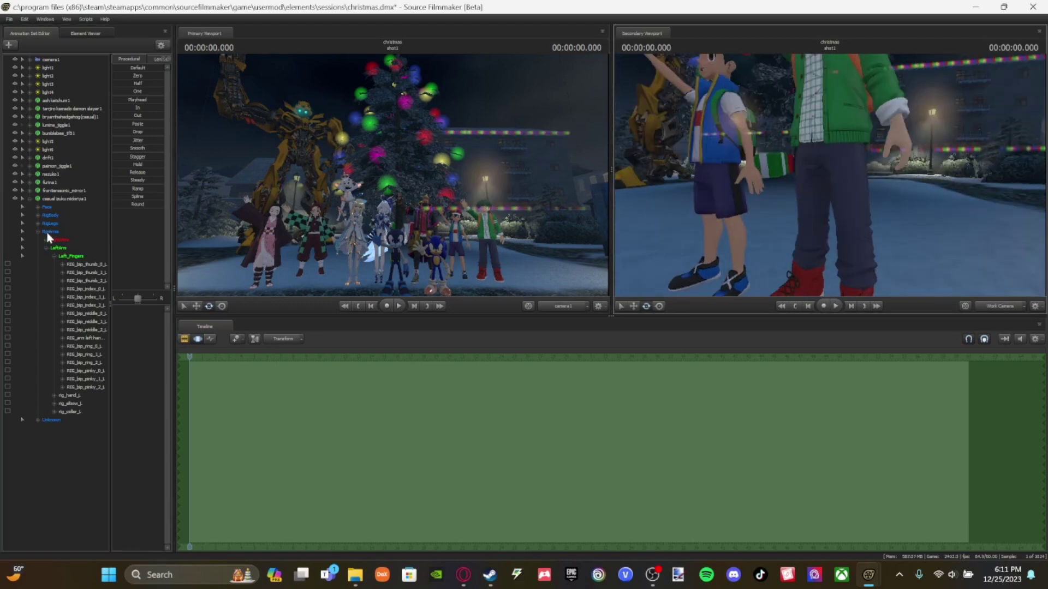
click(34, 198)
click(9, 44)
click(24, 75)
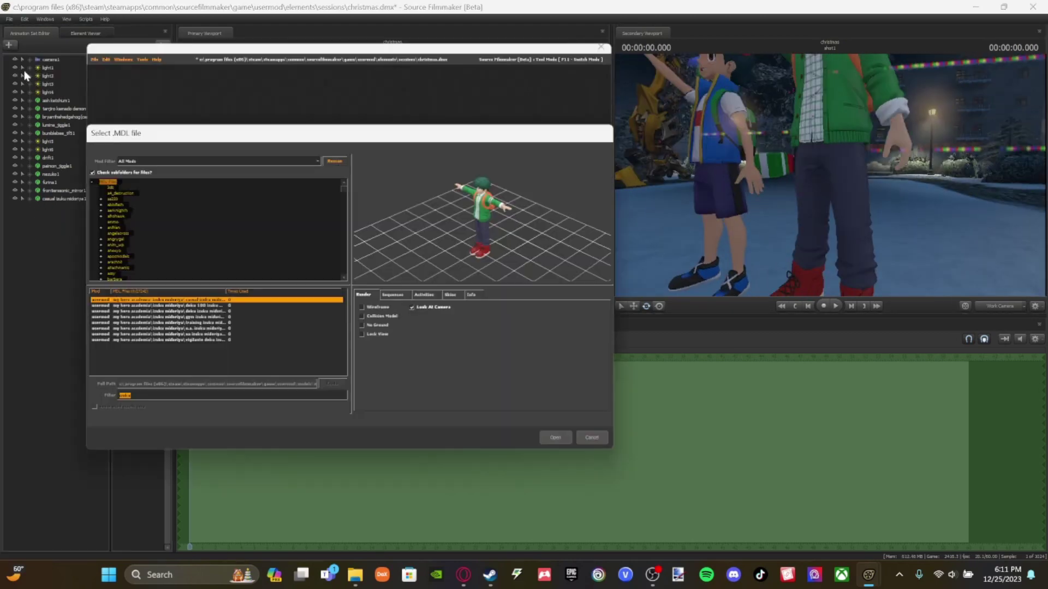
text(ura)
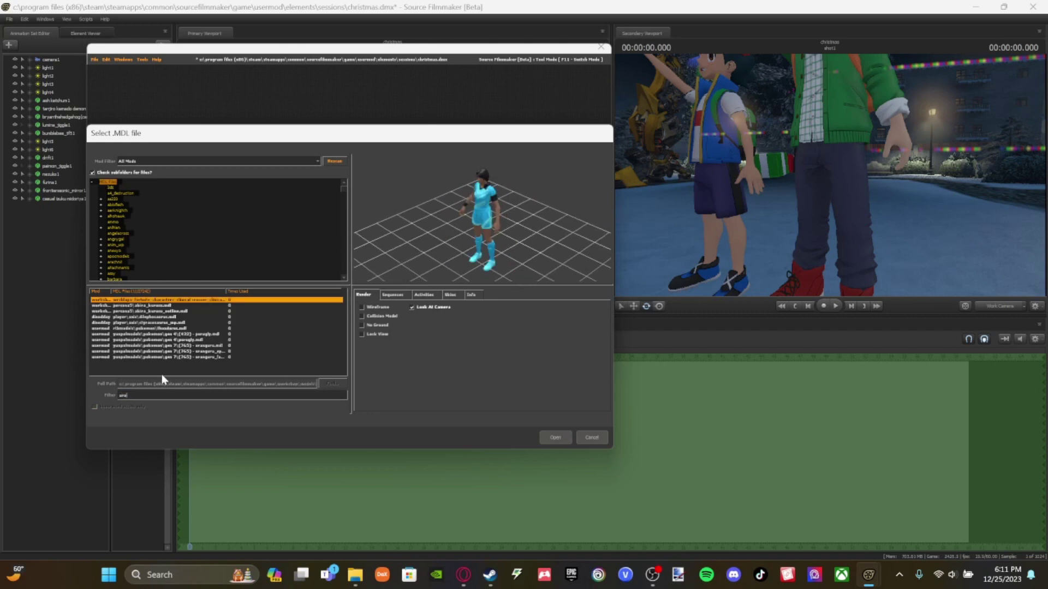
text(r)
click(450, 295)
click(555, 437)
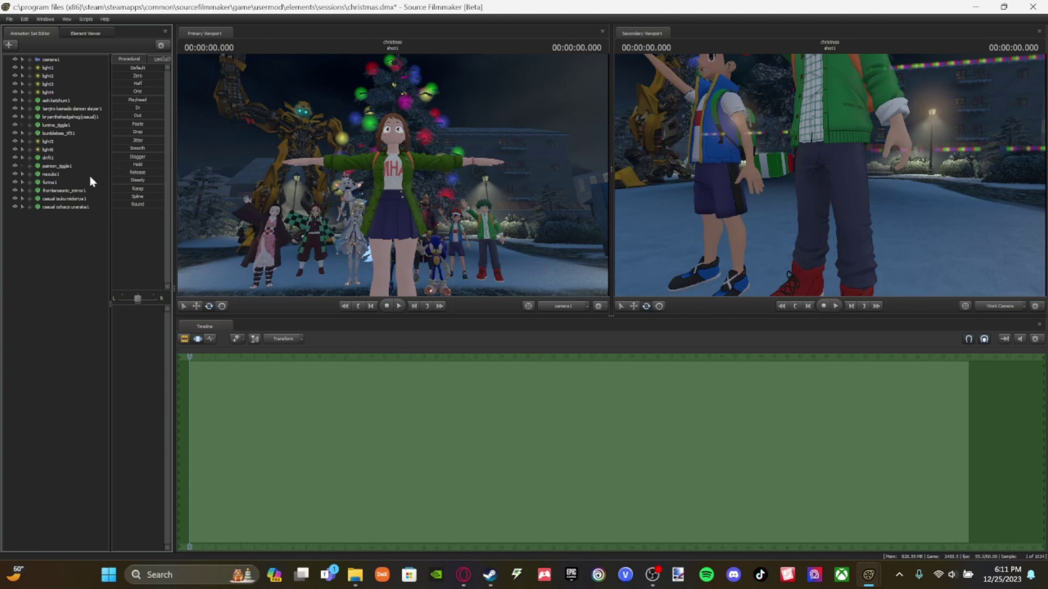
Step: Enable procedural bones and add a scale control on the casual Ochaco Uraraka model
right_click(57, 207)
mouse_move(89, 278)
click(155, 297)
right_click(65, 208)
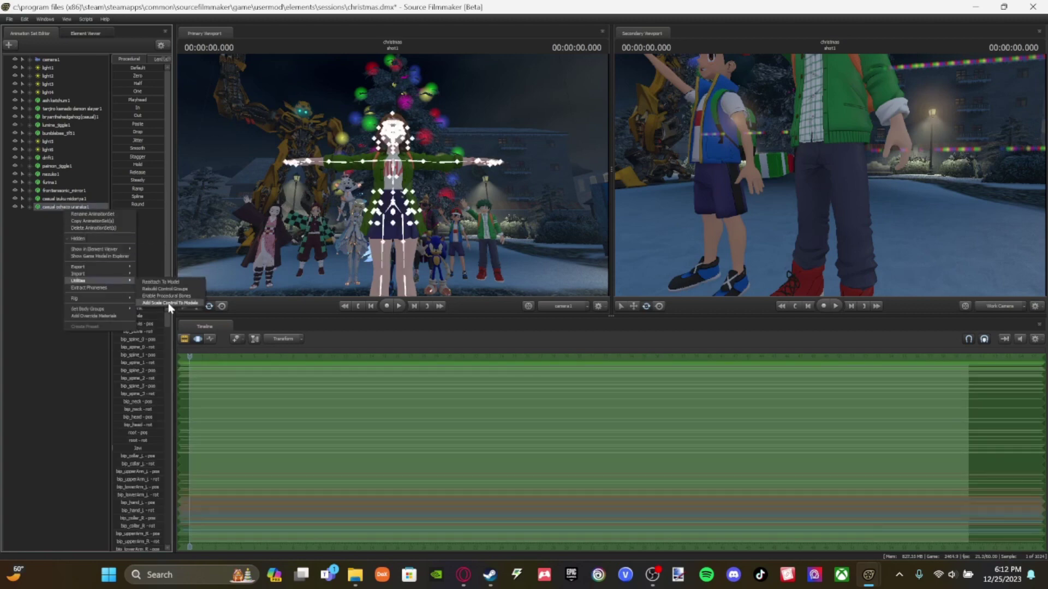
click(169, 304)
click(55, 207)
click(99, 288)
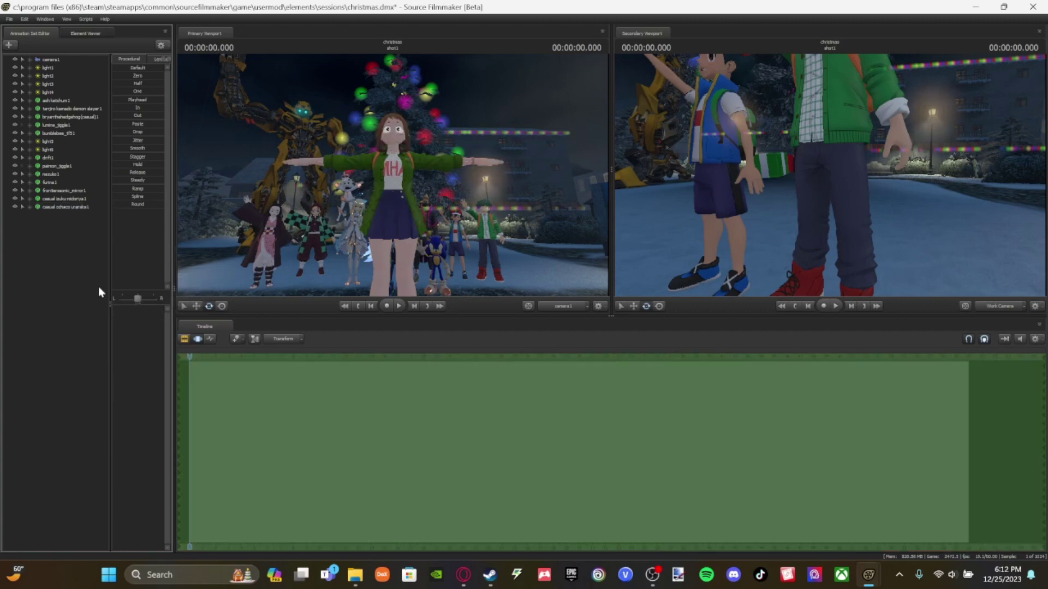
Step: Apply the matching rig script to the casual Ochaco Uraraka model
click(30, 207)
right_click(63, 207)
mouse_move(105, 297)
click(191, 62)
Step: Select the whole Ochaco model and move it to the outer end of the group, beside Izuku
click(45, 207)
click(37, 231)
drag(734, 182, 865, 164)
key(s)
key(w)
drag(865, 175, 844, 194)
key(w)
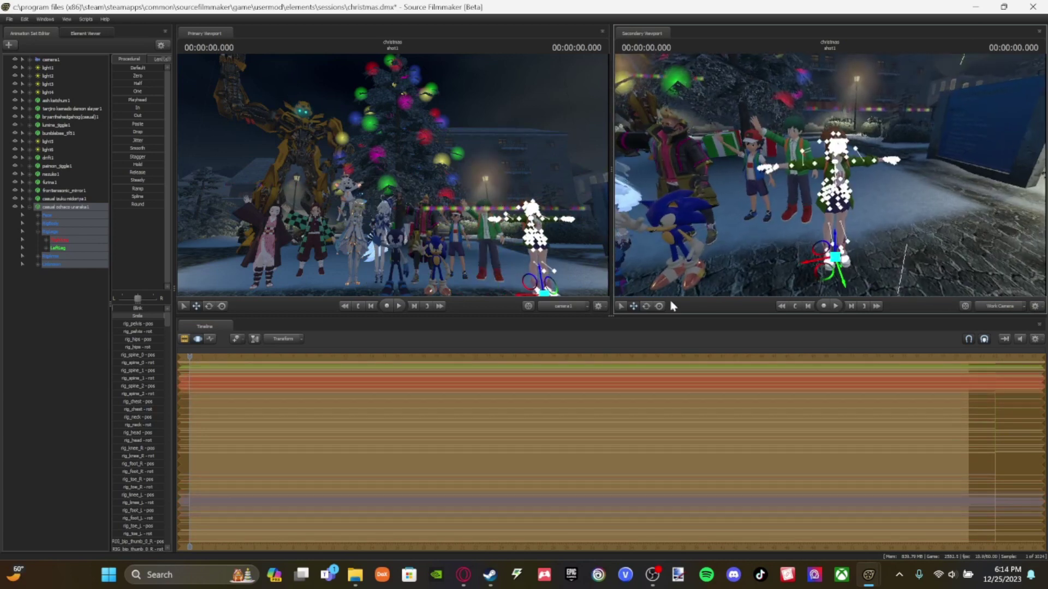
drag(813, 264, 809, 229)
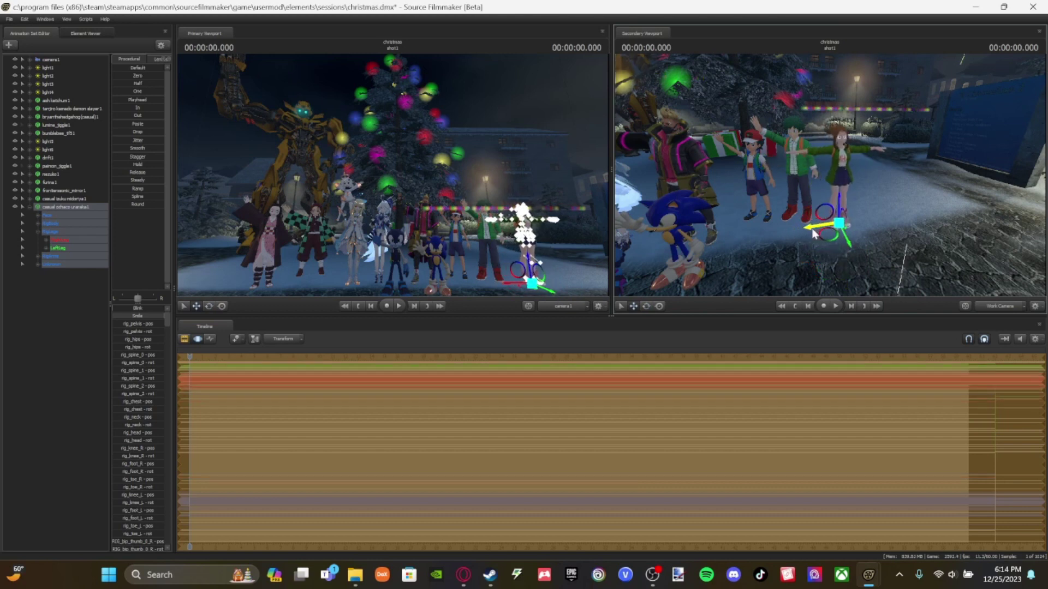
Step: Save the session and rotate the whole Ochaco model slightly to face the camera
click(646, 306)
click(10, 18)
click(17, 41)
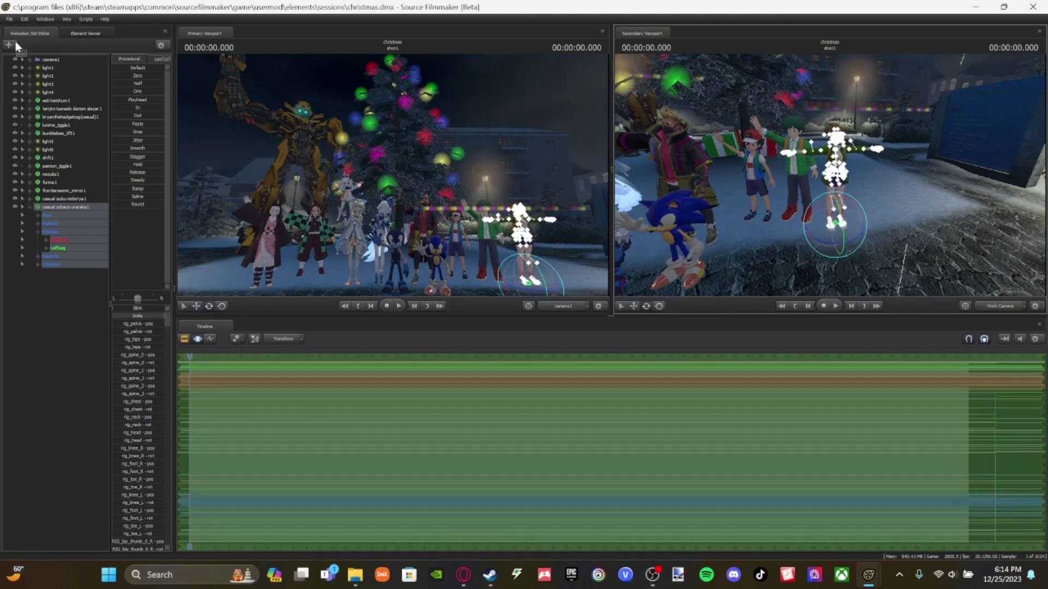
right_click(817, 218)
mouse_move(862, 237)
click(896, 237)
mouse_move(525, 287)
mouse_down()
mouse_move(503, 282)
mouse_move(564, 291)
mouse_move(516, 289)
mouse_up()
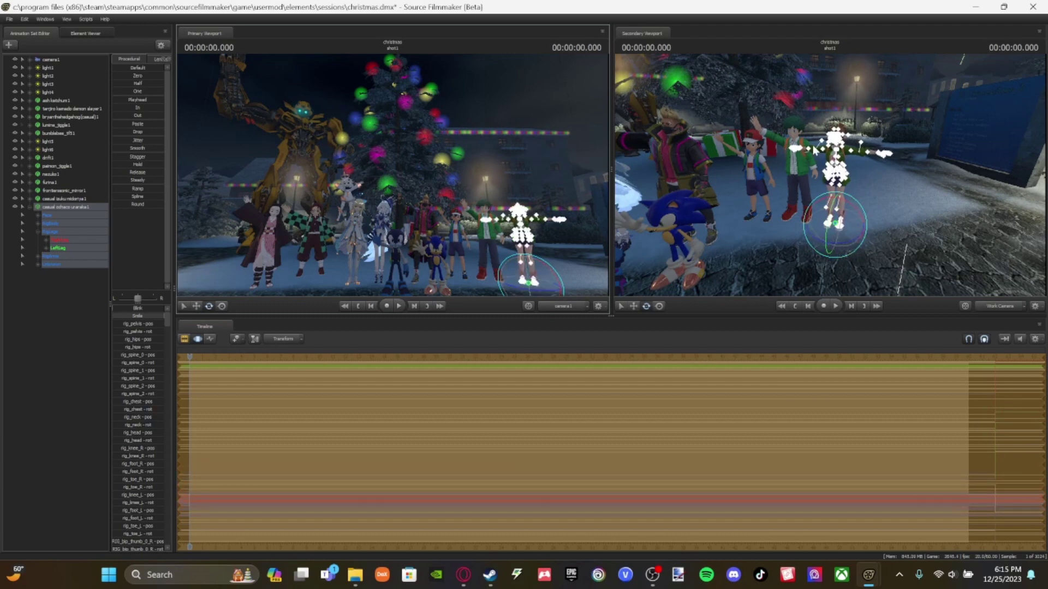
Step: Reposition Ochaco's right foot and left foot with rig_foot_R and rig_foot_L to set her standing stance
key(w)
drag(799, 170, 789, 183)
click(47, 240)
click(69, 256)
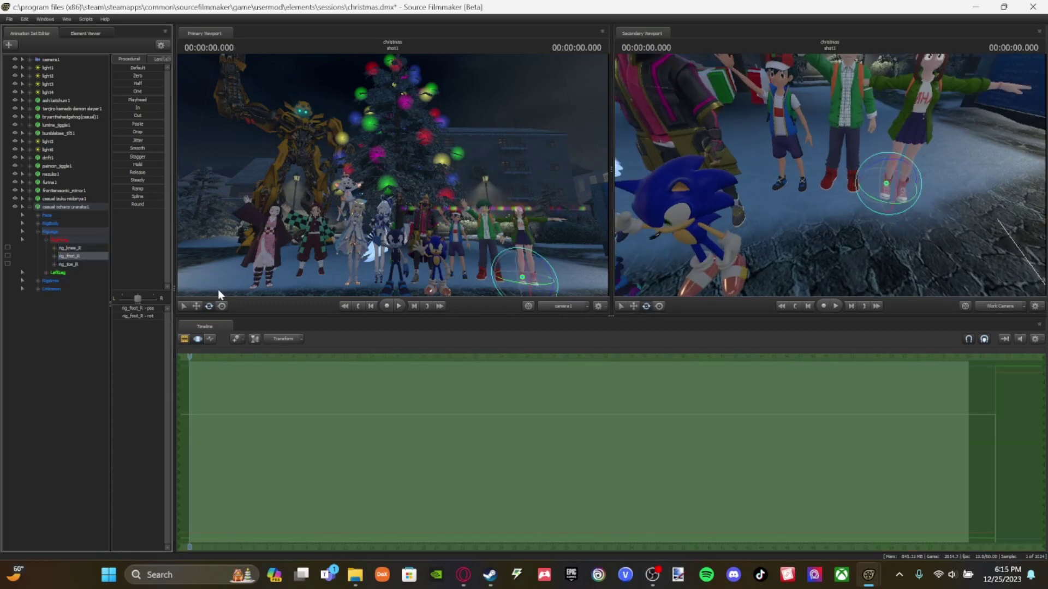
key(w)
drag(966, 239, 982, 240)
key(w)
drag(853, 193, 858, 195)
click(47, 273)
click(70, 290)
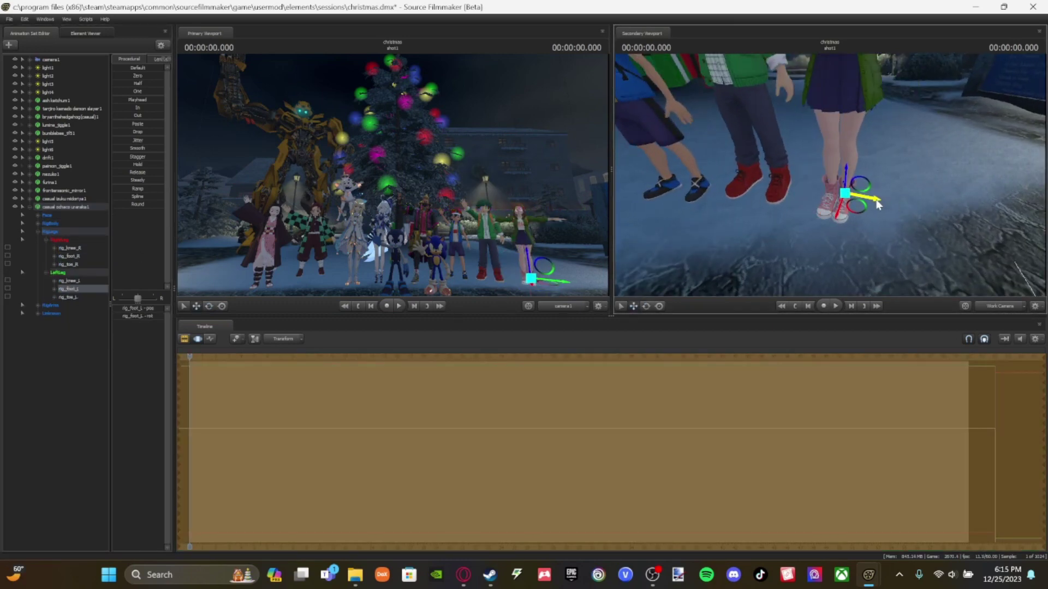
drag(799, 178, 798, 174)
Step: Lower Ochaco's left hand to her side with rig_hand_L and rotate it into a relaxed position
click(61, 257)
click(47, 240)
click(38, 232)
click(38, 240)
click(46, 257)
click(67, 272)
drag(926, 136, 859, 251)
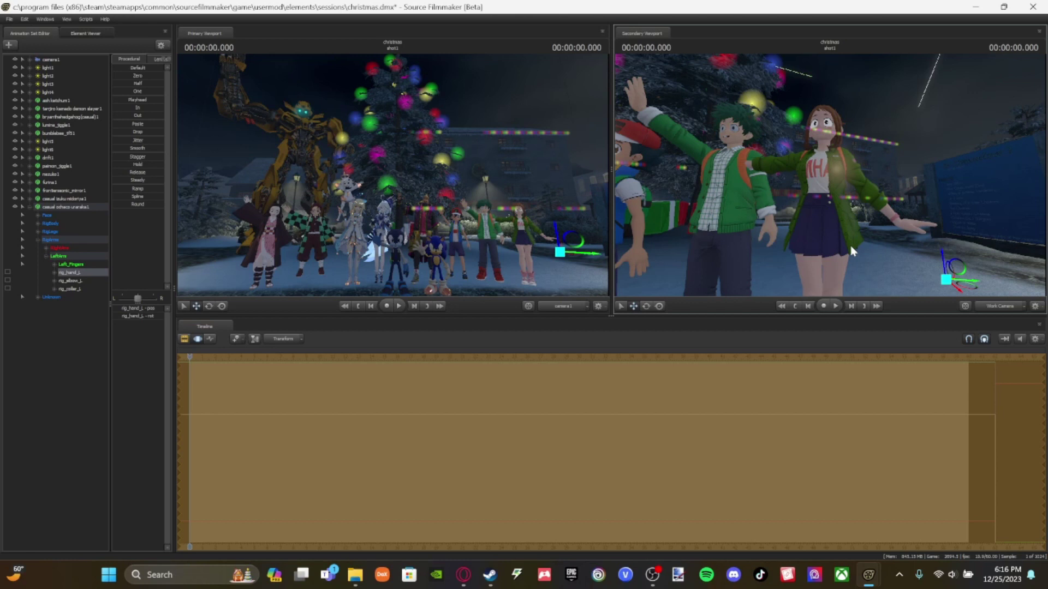
drag(882, 231, 882, 252)
drag(944, 211, 912, 225)
key(e)
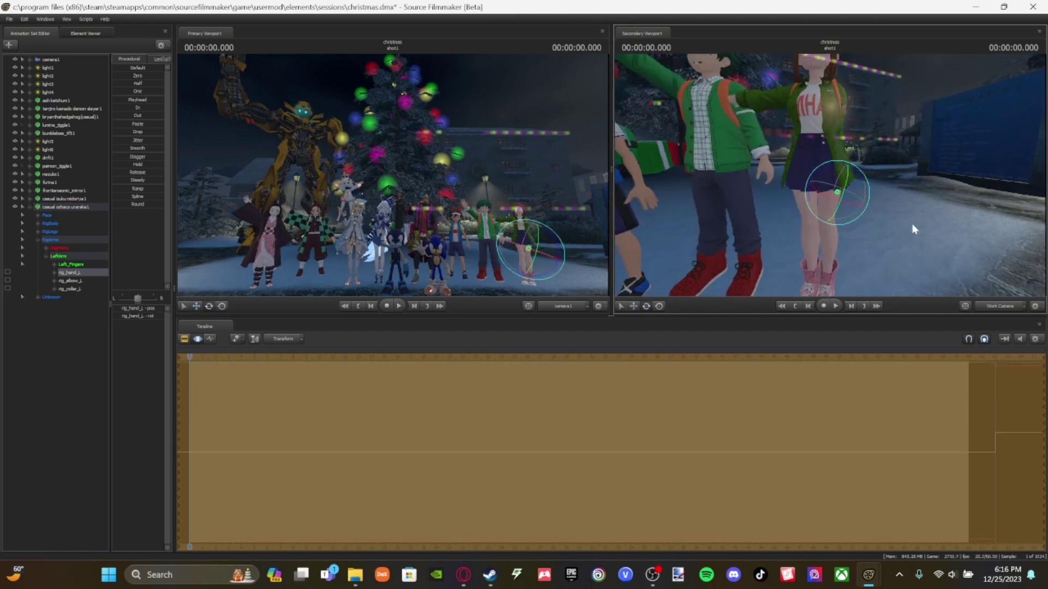
Step: Bring Ochaco's right hand up between her and Izuku, rotate it into a wave and expand its finger controls
click(46, 247)
click(71, 264)
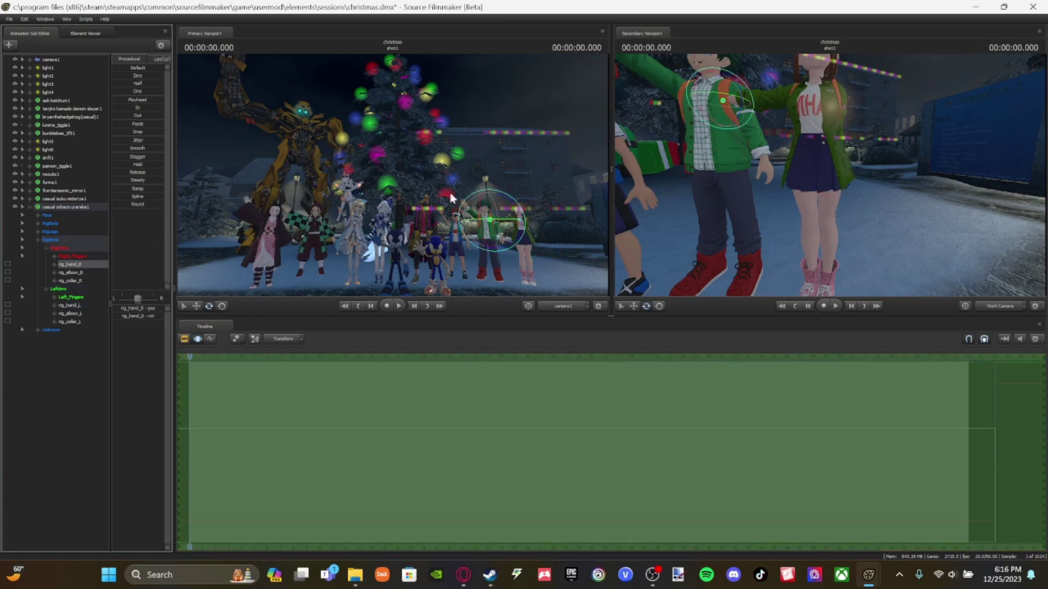
key(w)
drag(725, 100, 847, 264)
click(71, 272)
click(71, 264)
key(e)
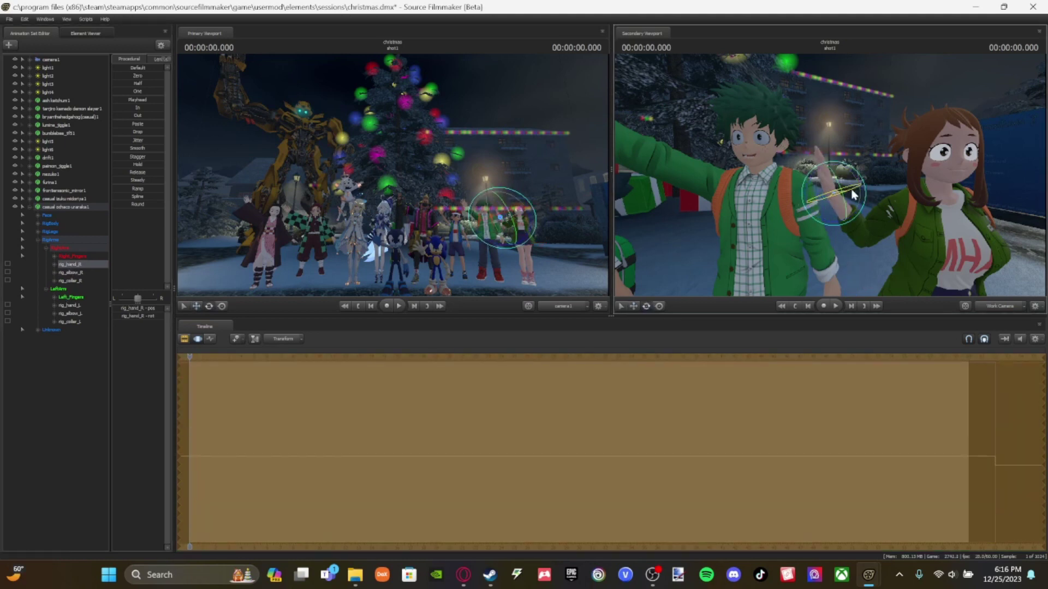
click(54, 256)
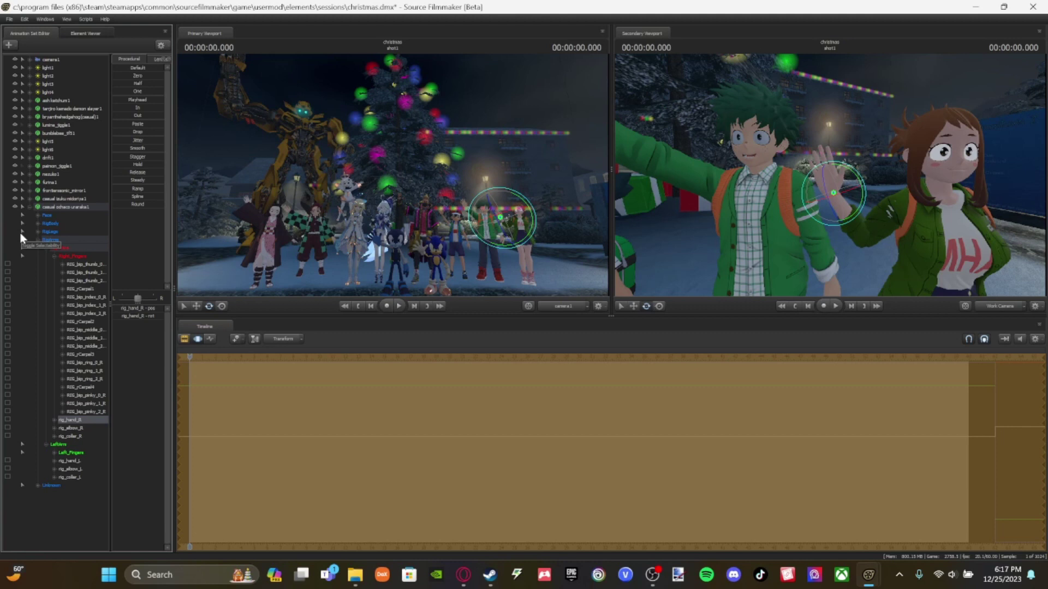
Step: Select the index, middle, ring and pinky finger bones of Ochaco's right hand
drag(98, 297, 100, 354)
ctrl+click(99, 363)
ctrl+click(98, 378)
ctrl+click(98, 371)
ctrl+click(96, 395)
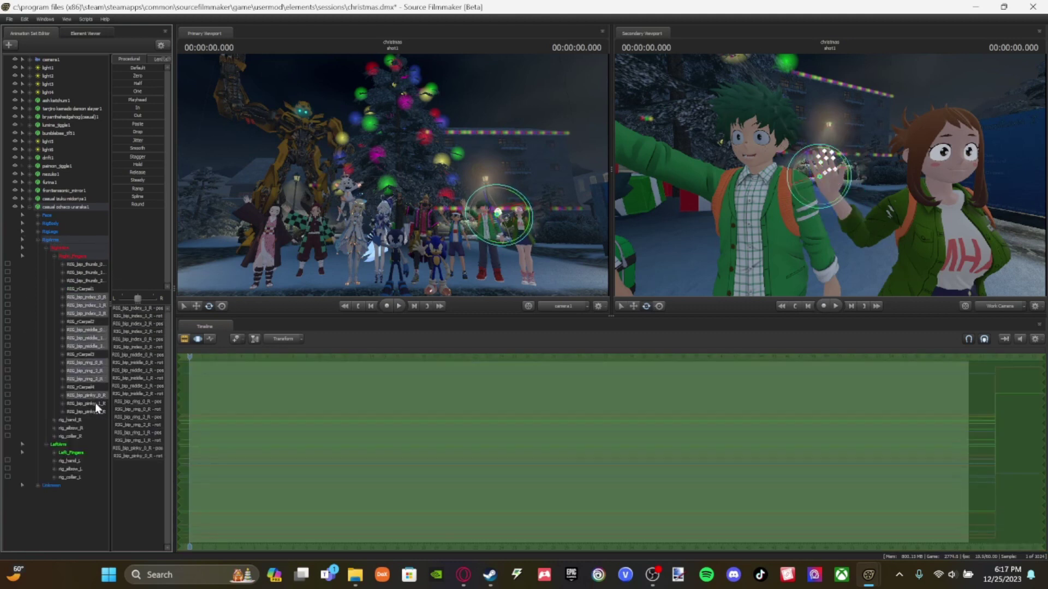
ctrl+click(95, 403)
ctrl+click(95, 412)
ctrl+double_click(97, 331)
click(61, 331)
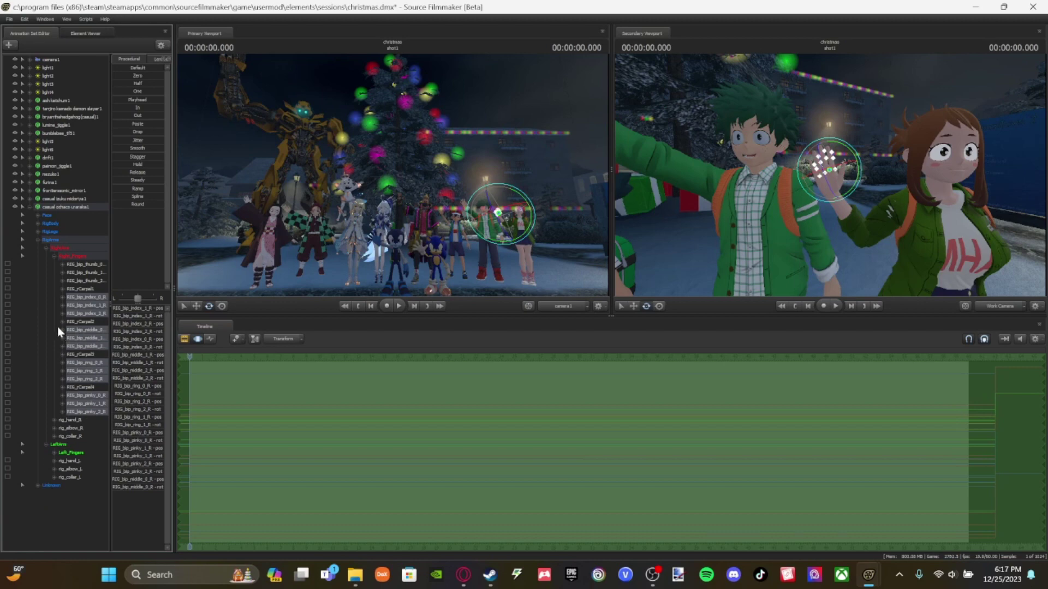
key(w)
drag(815, 268, 832, 260)
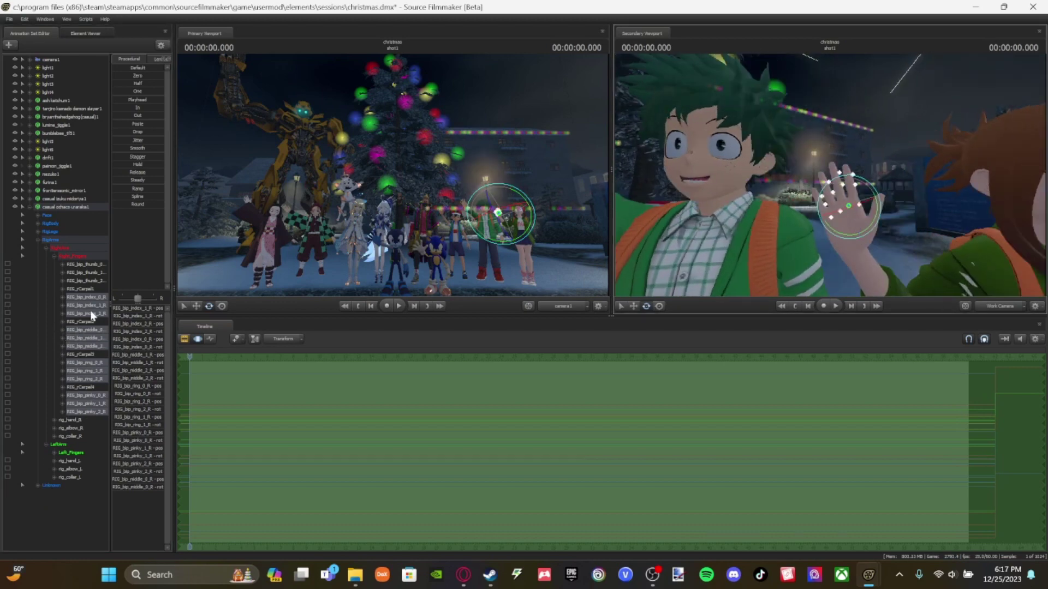
Step: Remove the index and middle bones from the selection, curl the ring and pinky fingers, and angle the index finger into a peace sign
ctrl+click(96, 298)
ctrl+click(97, 306)
ctrl+click(96, 314)
ctrl+click(97, 330)
ctrl+click(96, 339)
ctrl+click(96, 339)
ctrl+click(97, 347)
ctrl+click(96, 363)
ctrl+click(97, 364)
drag(836, 200, 851, 217)
drag(851, 216, 819, 216)
drag(693, 216, 714, 259)
key(s)
drag(786, 218, 882, 243)
key(w)
click(97, 298)
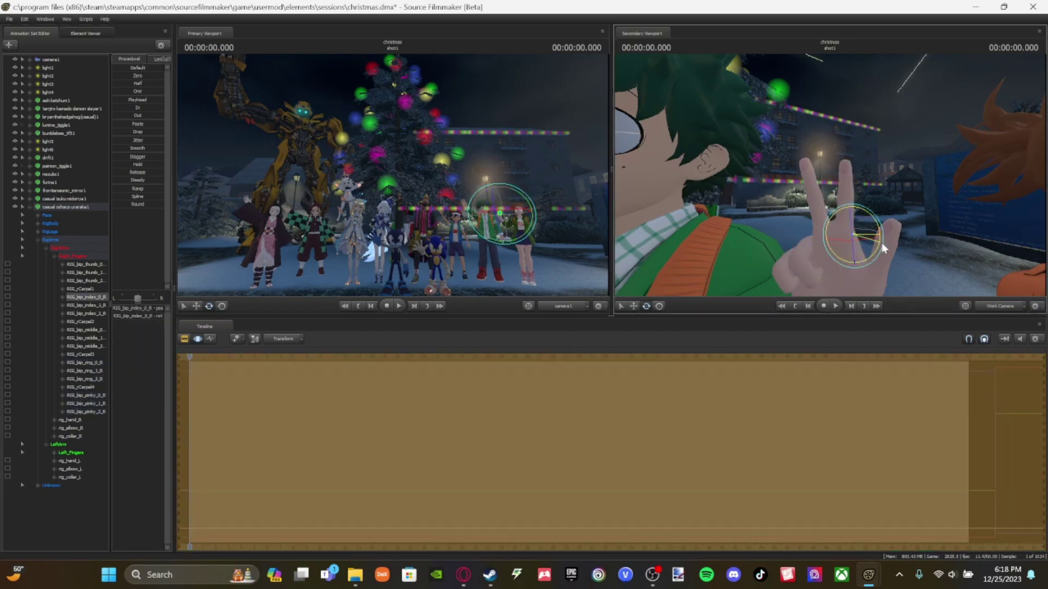
Step: Collapse Ochaco's right finger controls and reposition her right hand with rig_hand_R
click(54, 256)
click(70, 265)
click(634, 306)
drag(835, 203, 836, 234)
key(s)
mouse_move(825, 180)
mouse_down()
mouse_move(838, 183)
mouse_move(825, 180)
mouse_up()
key(d)
Step: Rotate Ochaco's torso from rig_spine_0 to rig_chest and adjust the position of rig_hand_R
click(39, 224)
drag(61, 256, 77, 281)
drag(843, 210, 865, 223)
key(e)
right_click(848, 224)
click(995, 196)
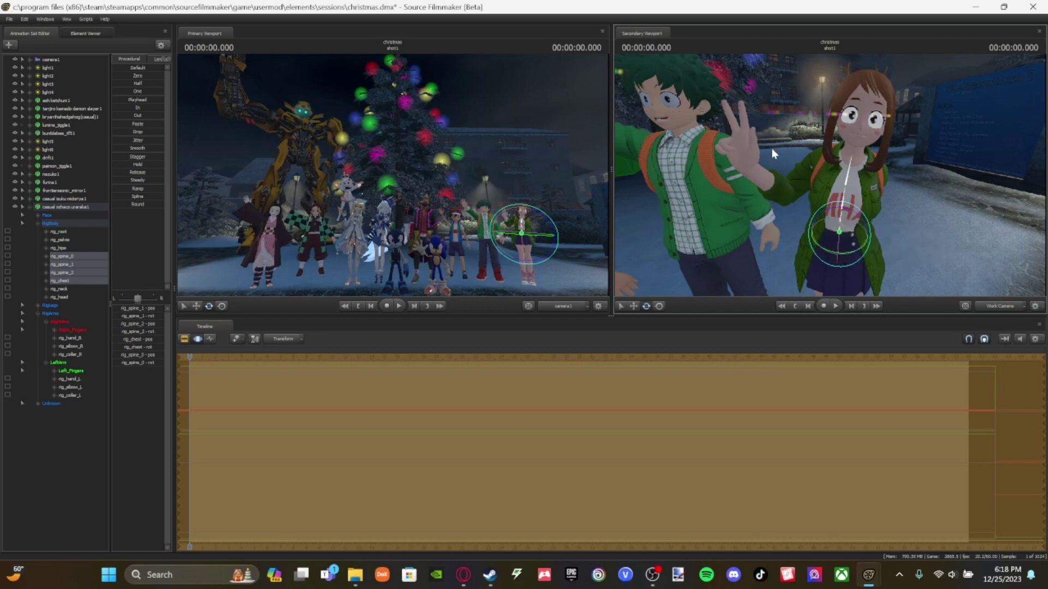
click(64, 338)
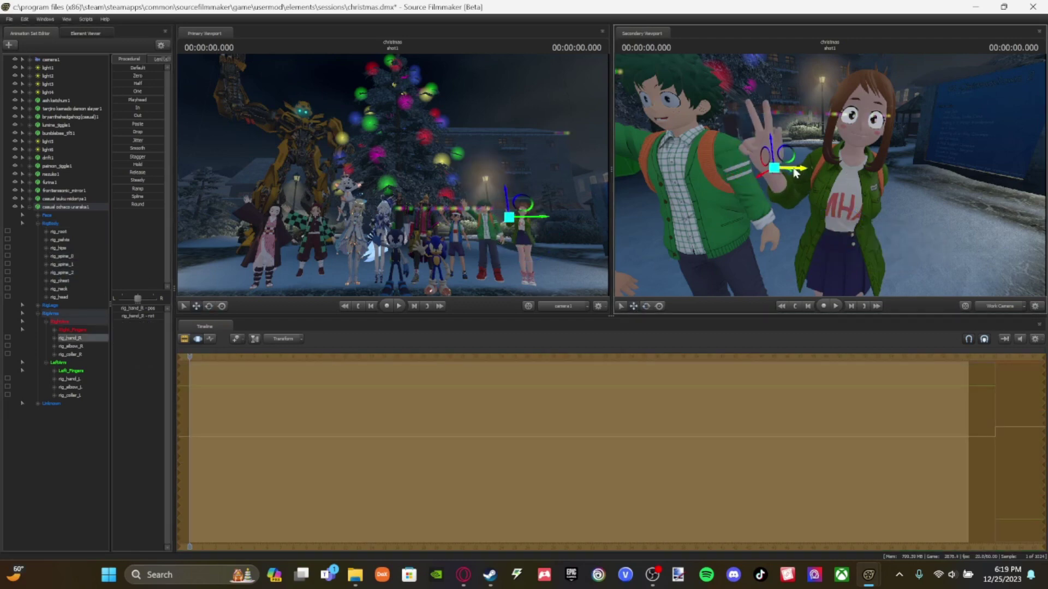
Step: Move the whole Ochaco model closer to Izuku and fine-tune its rotation
click(70, 208)
drag(791, 241, 802, 258)
click(63, 425)
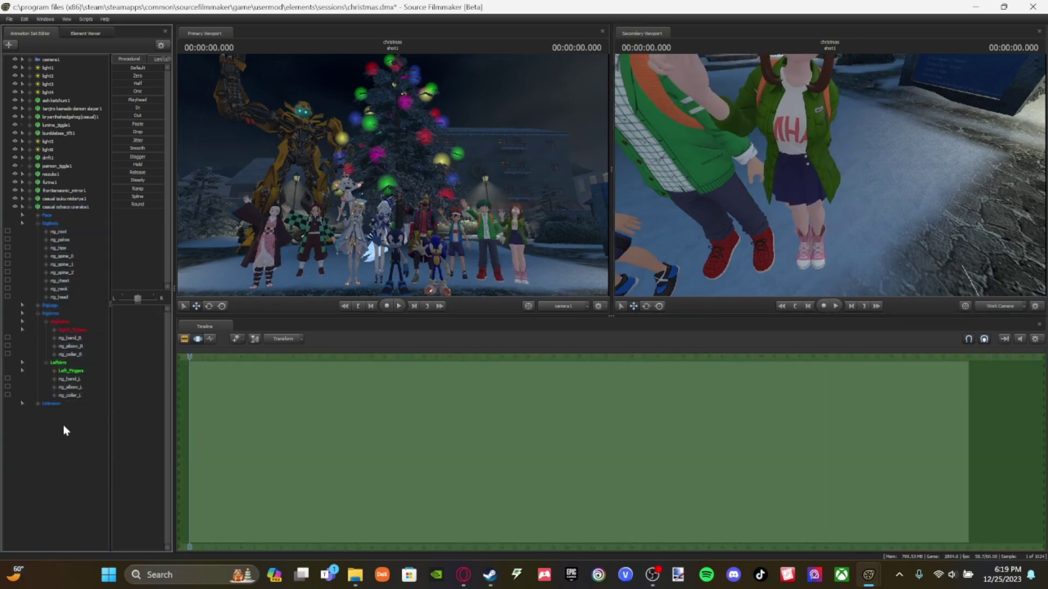
click(67, 208)
key(e)
right_click(538, 282)
click(587, 300)
drag(552, 289, 541, 291)
Step: Collapse Ochaco's controls and slightly widen the field of view of camera1
click(184, 339)
click(33, 445)
click(22, 207)
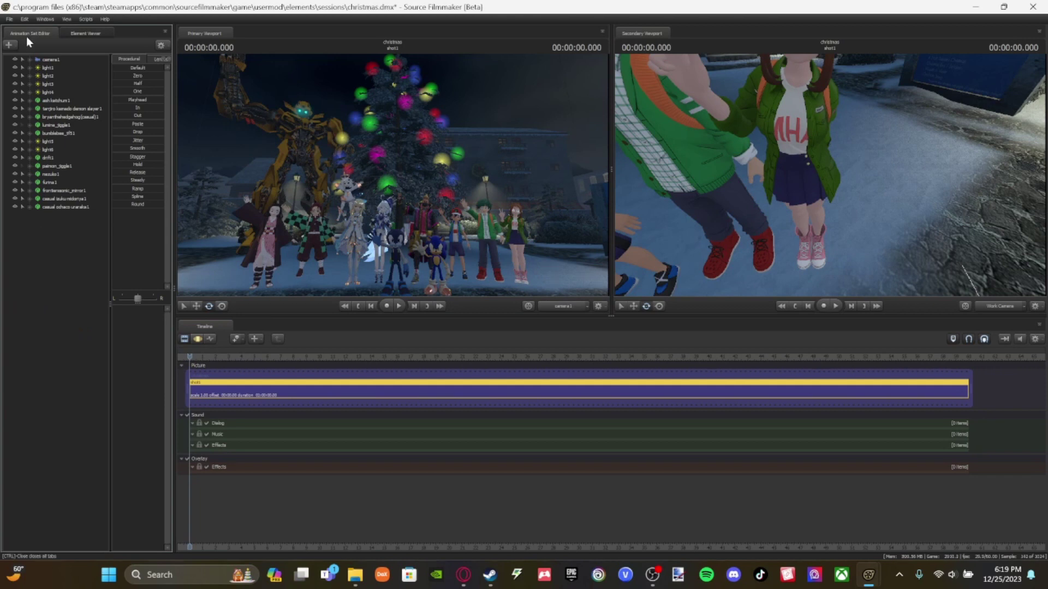
click(54, 61)
click(198, 339)
drag(144, 309, 152, 309)
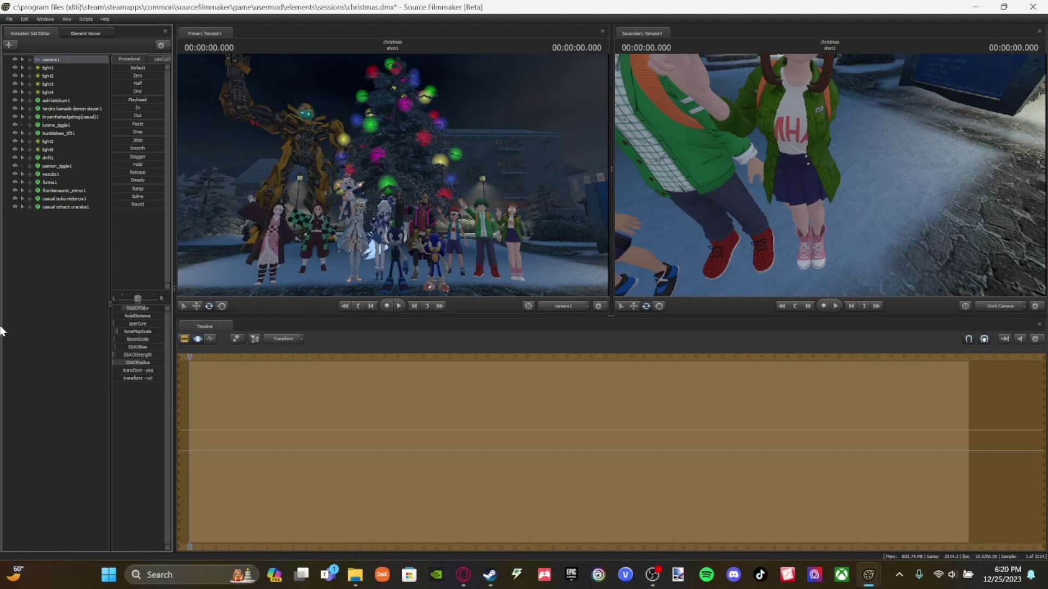
Step: Add a new model animation set by filtering for "pikachu" and opening the gen 1 [025] - pikachu model
click(11, 45)
click(54, 59)
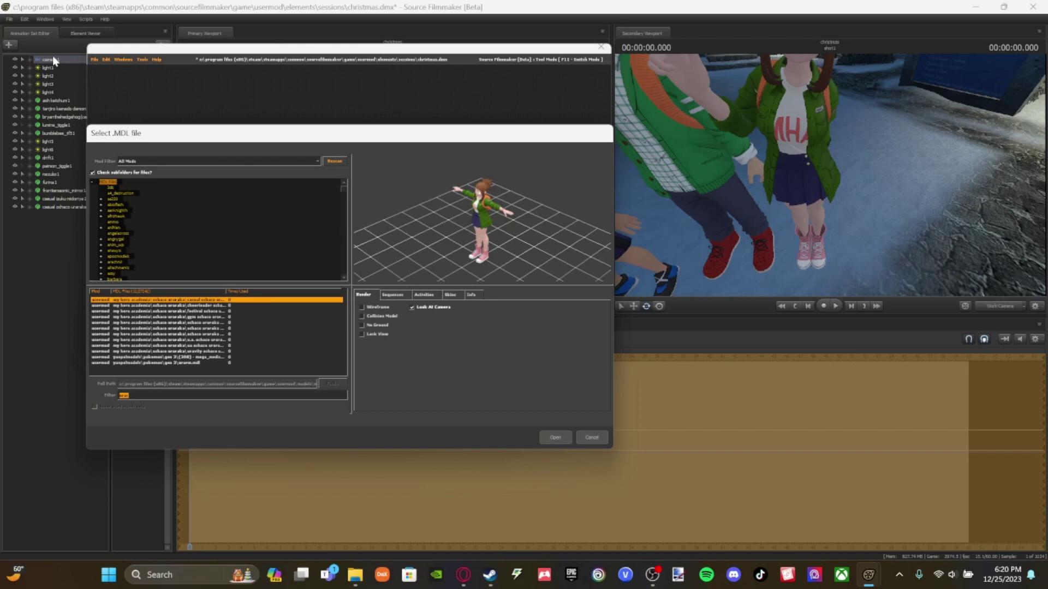
text(pikachu)
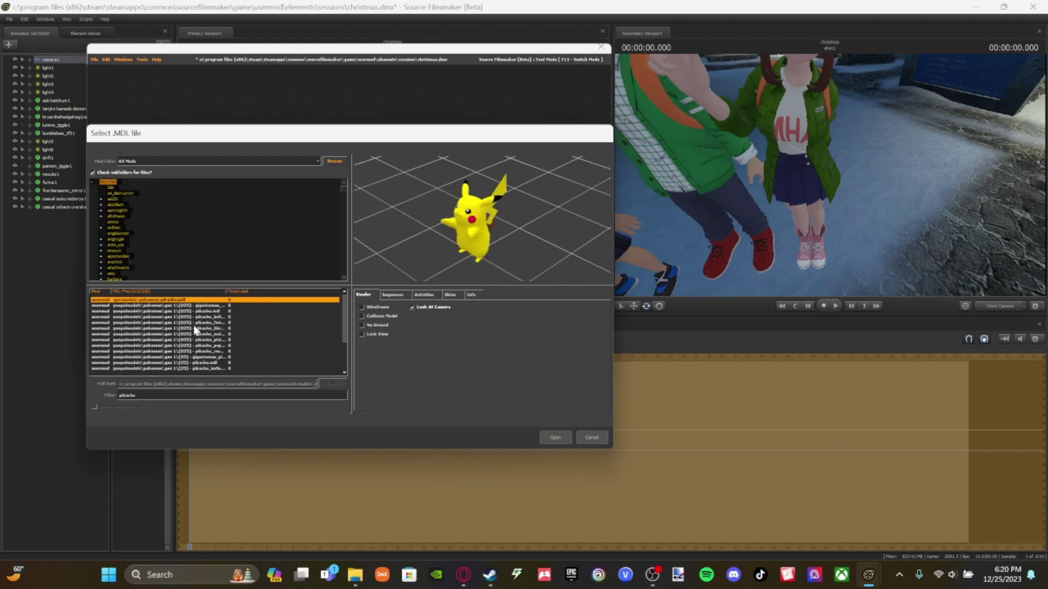
click(194, 312)
click(565, 440)
Step: Move Pikachu down onto the ground in front of the character group
click(77, 215)
drag(819, 183, 991, 162)
key(w)
key(w)
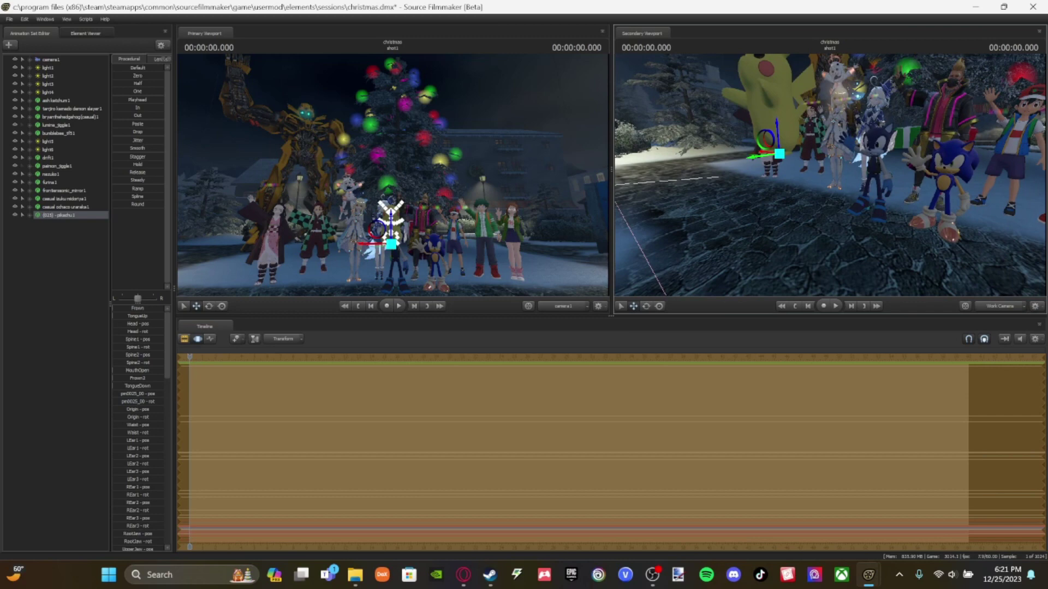
drag(830, 176, 812, 146)
drag(830, 175, 830, 177)
drag(758, 129, 791, 249)
key(w)
drag(794, 246, 792, 259)
drag(785, 189, 787, 211)
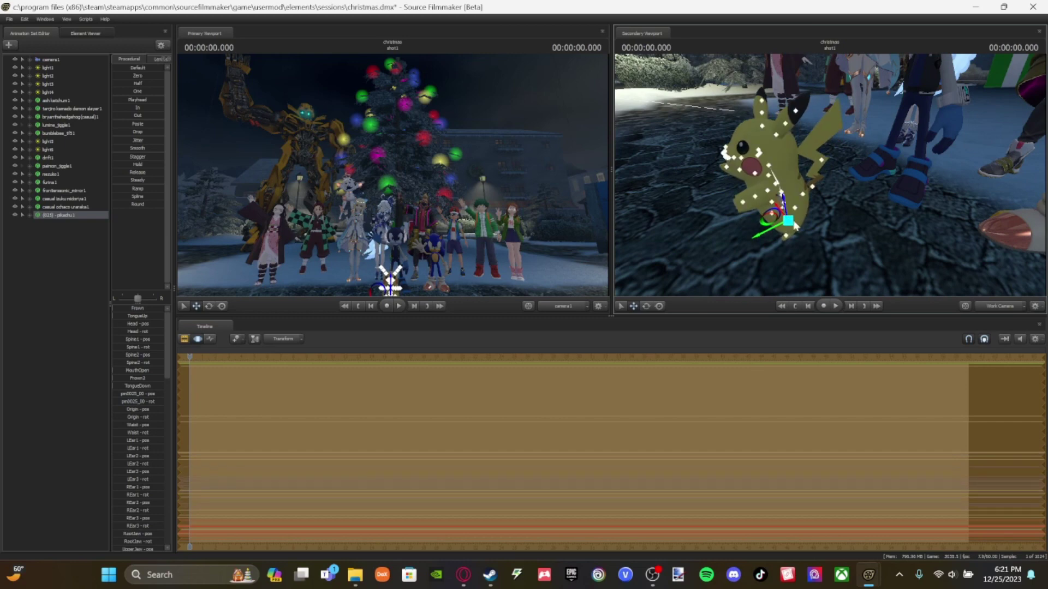
Step: Save the session with Pikachu placed in front of the group
drag(785, 169, 732, 163)
click(9, 19)
click(29, 40)
Step: Try adjusting Pikachu's Spine1 and Spine2, undo the trial edits, and shift the whole model beside the dark blue hedgehog
drag(805, 211, 805, 211)
click(29, 215)
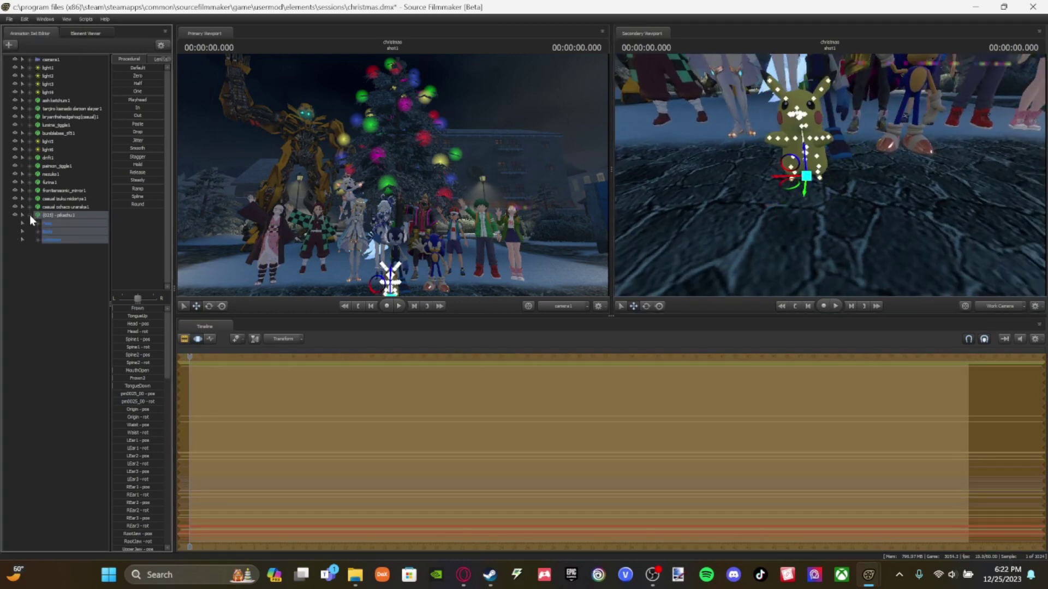
click(41, 231)
click(52, 263)
ctrl+click(52, 256)
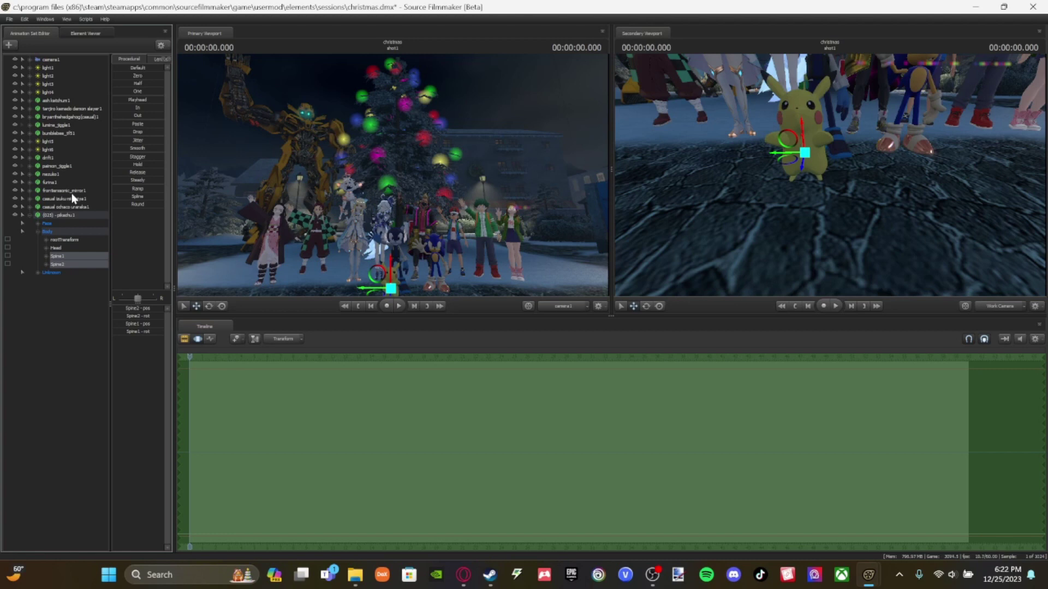
drag(860, 161, 825, 171)
key(ctrl+z)
key(ctrl+z)
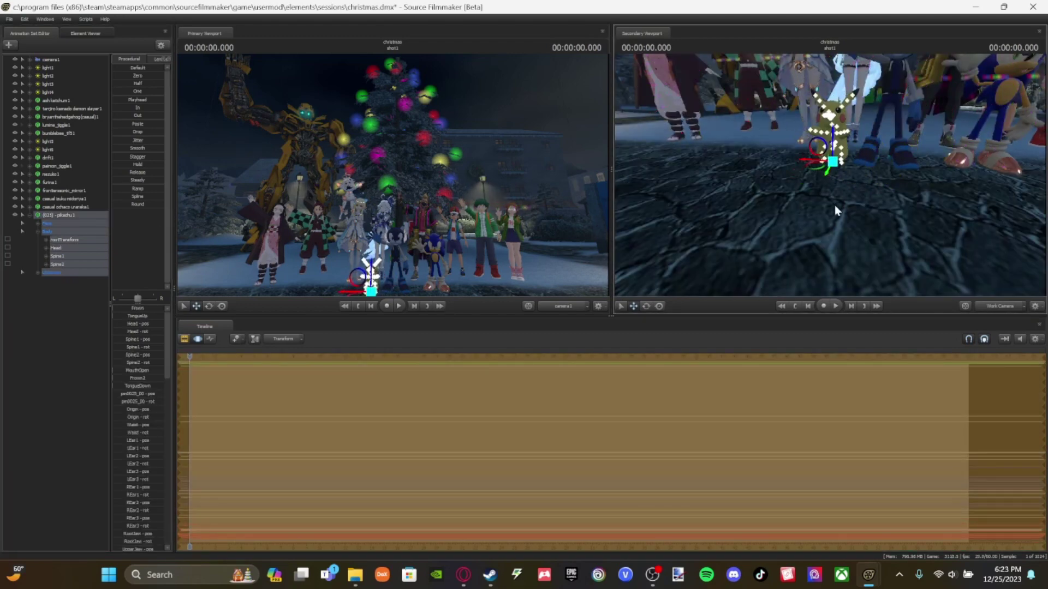
key(d)
drag(945, 215, 884, 201)
key(w)
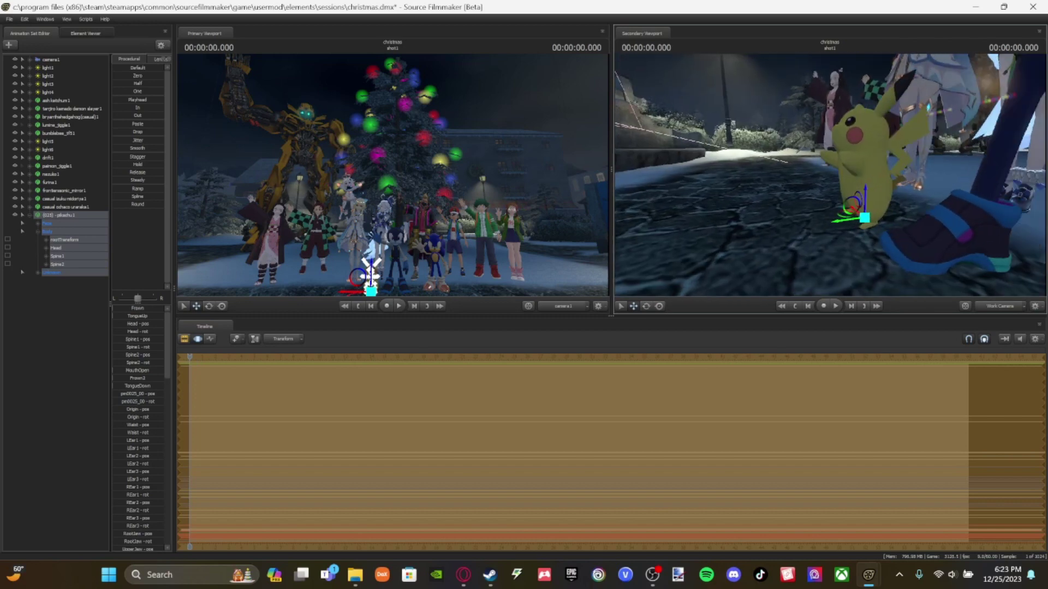
Step: Expand Pikachu's Unknown group, adjust the head, and rotate the tail using Tail1 through Tail3
click(38, 273)
click(53, 248)
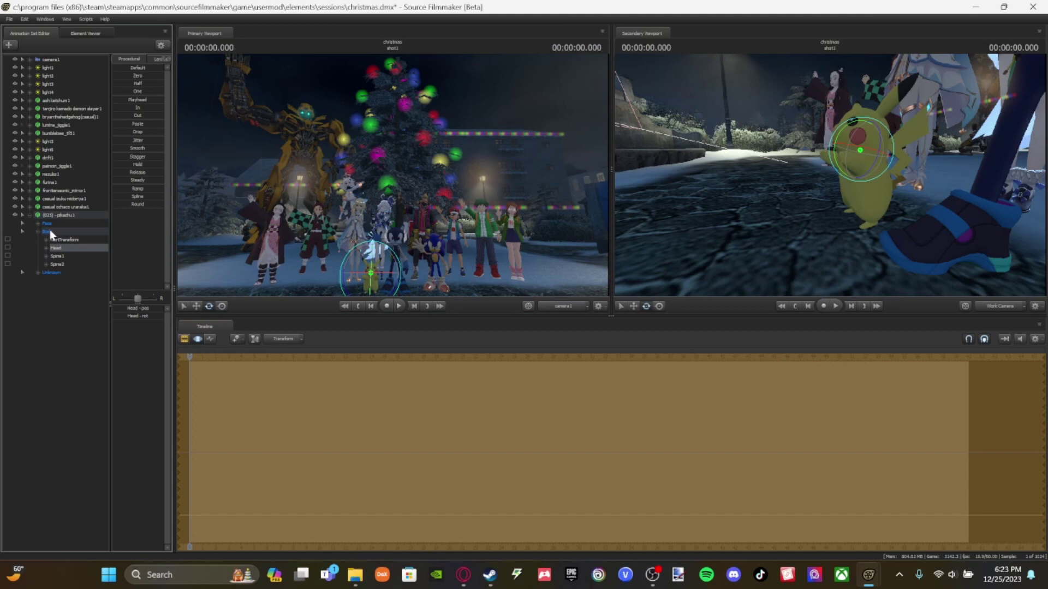
scroll(64, 382, down, 6)
click(57, 527)
shift+click(55, 542)
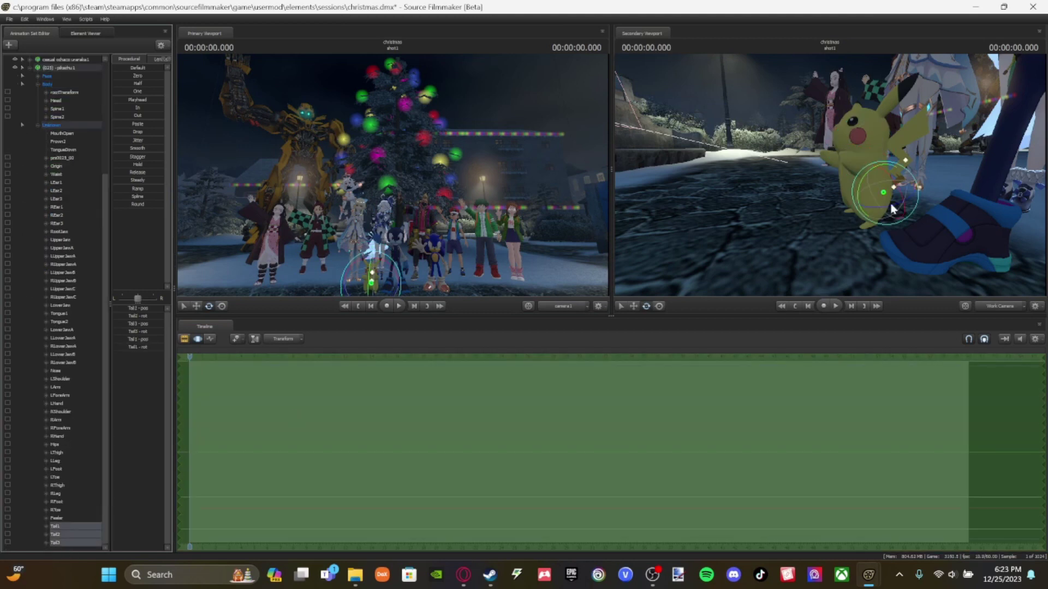
click(70, 527)
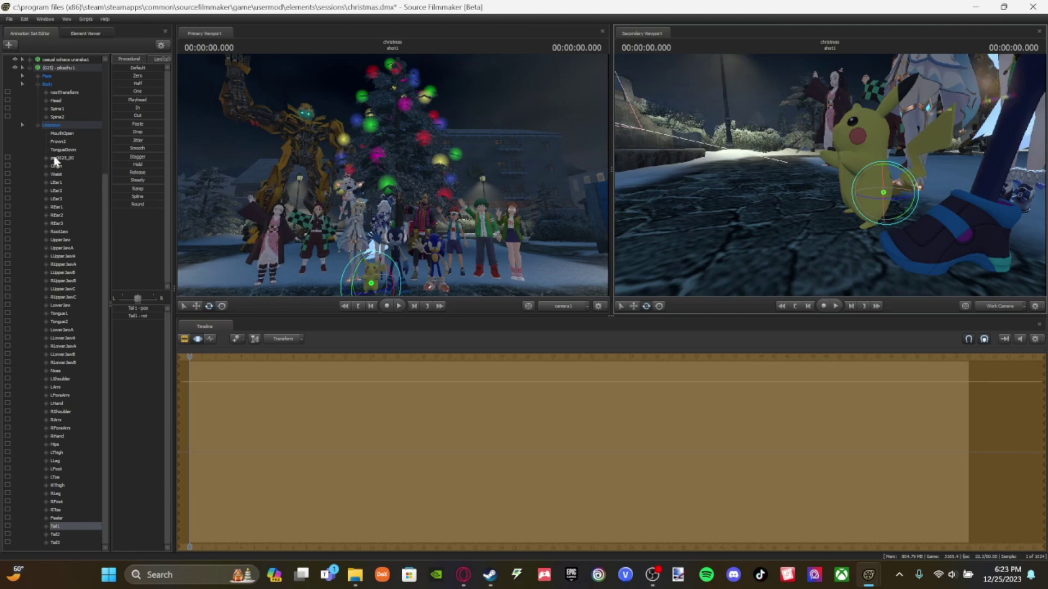
Step: Try Pikachu's MouthOpen and TongueDown controls and collapse the Unknown group
click(62, 133)
click(95, 150)
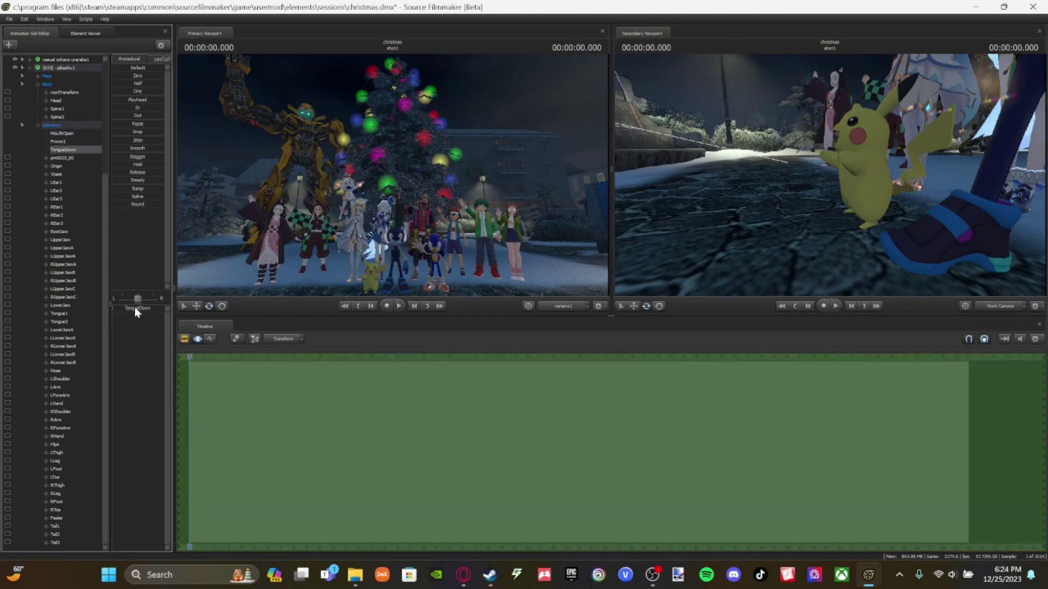
click(37, 124)
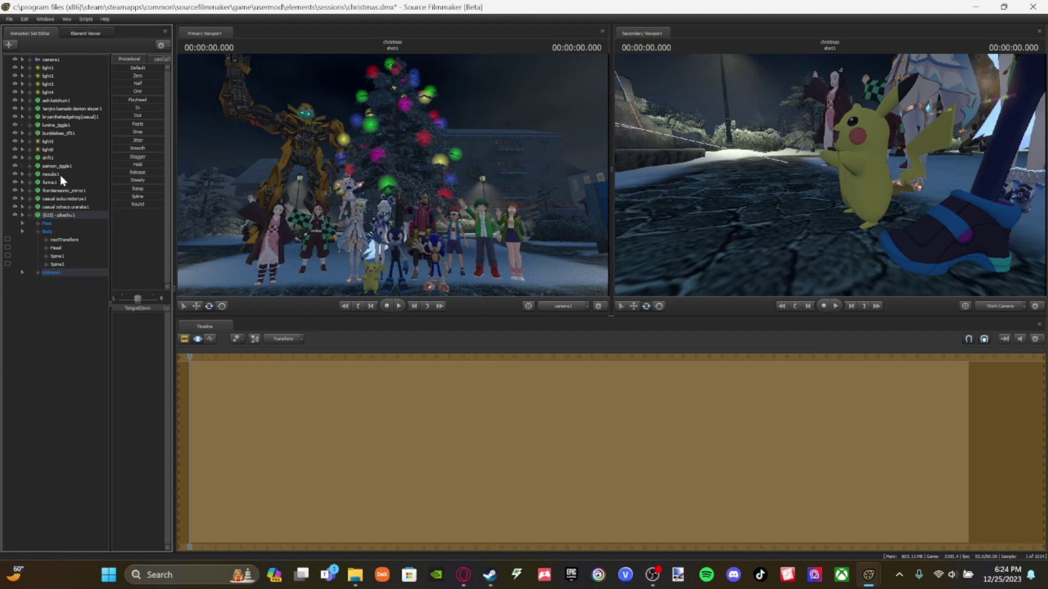
Step: Duplicate Pikachu by copying its animation set and pasting it into the animation set list
right_click(41, 216)
click(58, 229)
right_click(71, 305)
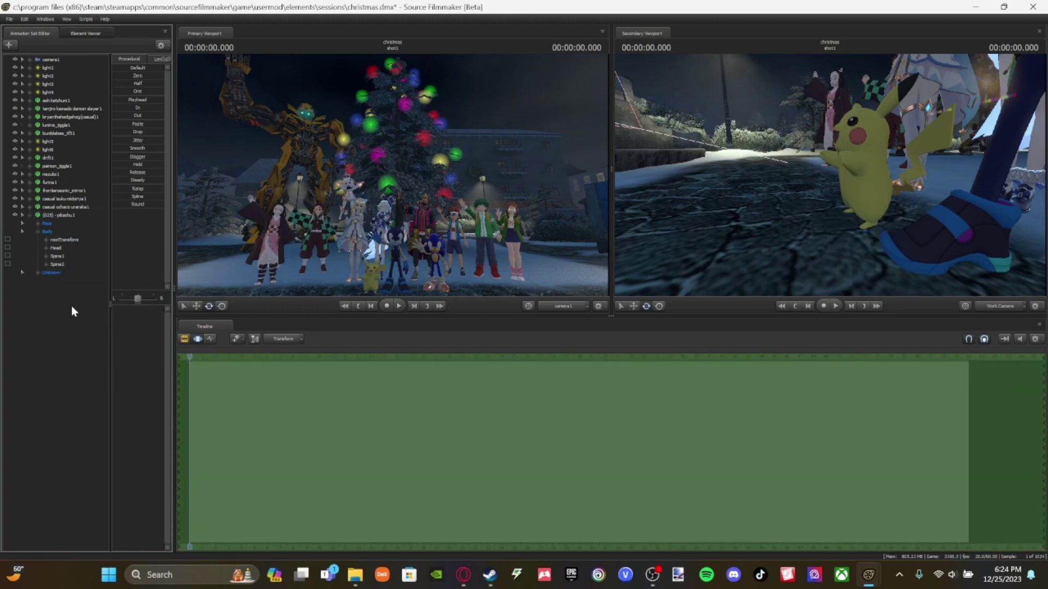
click(77, 311)
click(66, 280)
Step: Move the duplicate Pikachu onto Ash Ketchum's cap and rotate it to face the camera
key(s)
drag(732, 214, 813, 157)
key(w)
drag(813, 175, 851, 180)
drag(851, 153, 873, 137)
drag(873, 164, 829, 196)
drag(830, 197, 857, 204)
drag(764, 191, 854, 183)
click(647, 307)
key(w)
drag(839, 135, 827, 155)
Step: Bend the second Pikachu's upper body by rotating Head, Spine1 and Spine2 together
click(30, 281)
click(38, 297)
click(56, 313)
shift+click(57, 330)
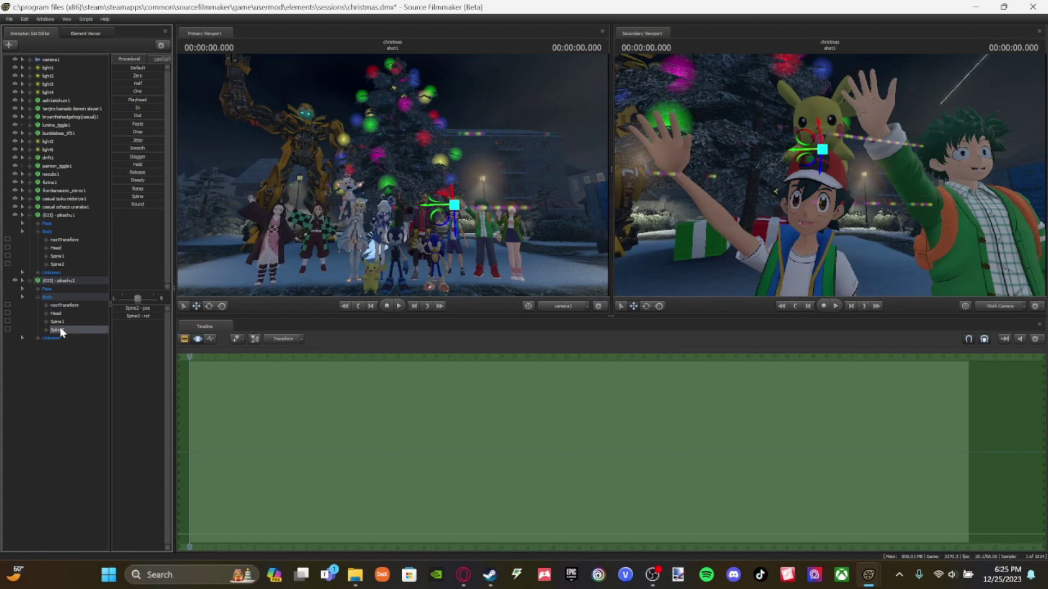
key(e)
drag(457, 217, 457, 208)
drag(725, 185, 775, 183)
key(f)
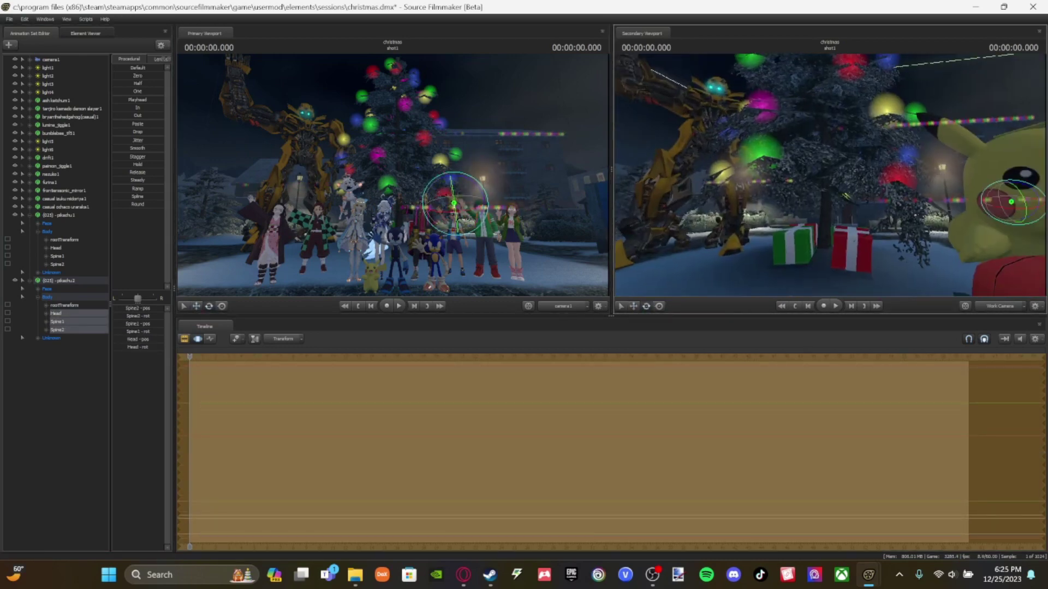
drag(457, 211, 456, 215)
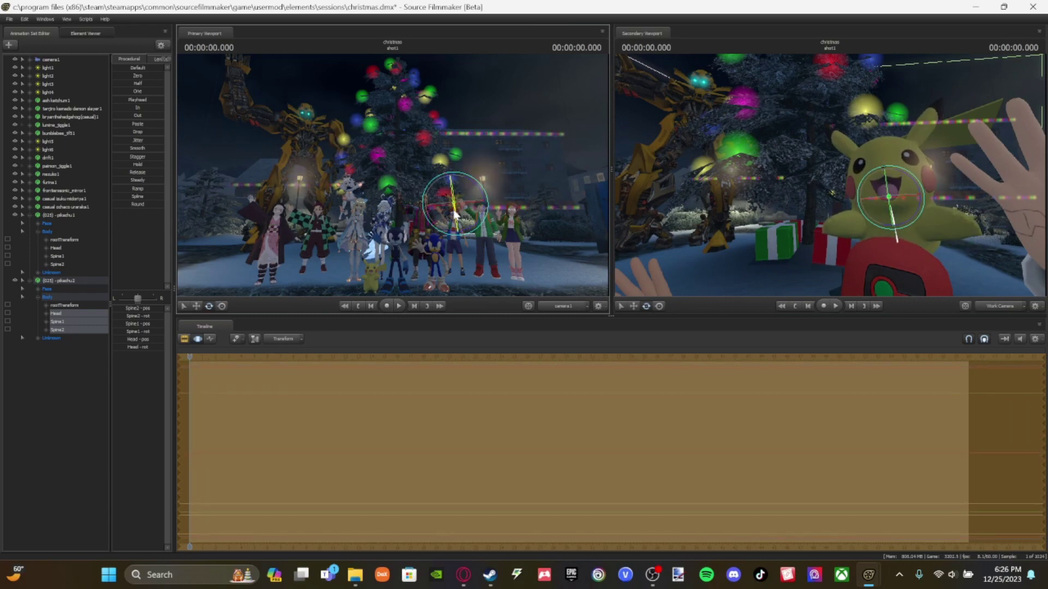
Step: Expand the second Pikachu's Unknown group and rotate its Waist to lower the hips behind Ash's cap
click(38, 338)
scroll(44, 397, down, 3)
click(57, 289)
alt+drag(976, 260, 893, 212)
scroll(64, 426, down, 5)
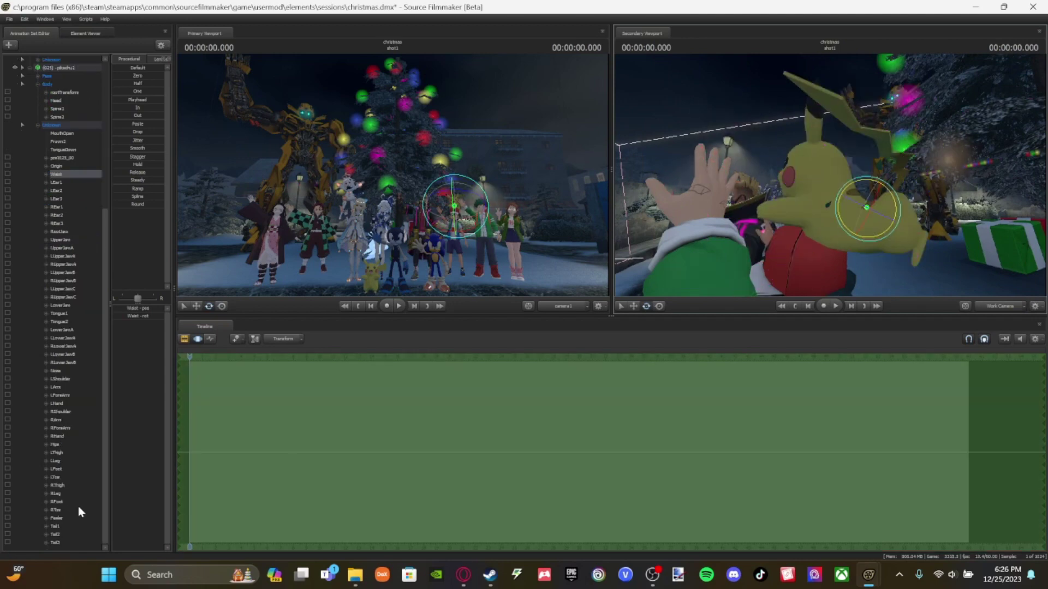
click(57, 109)
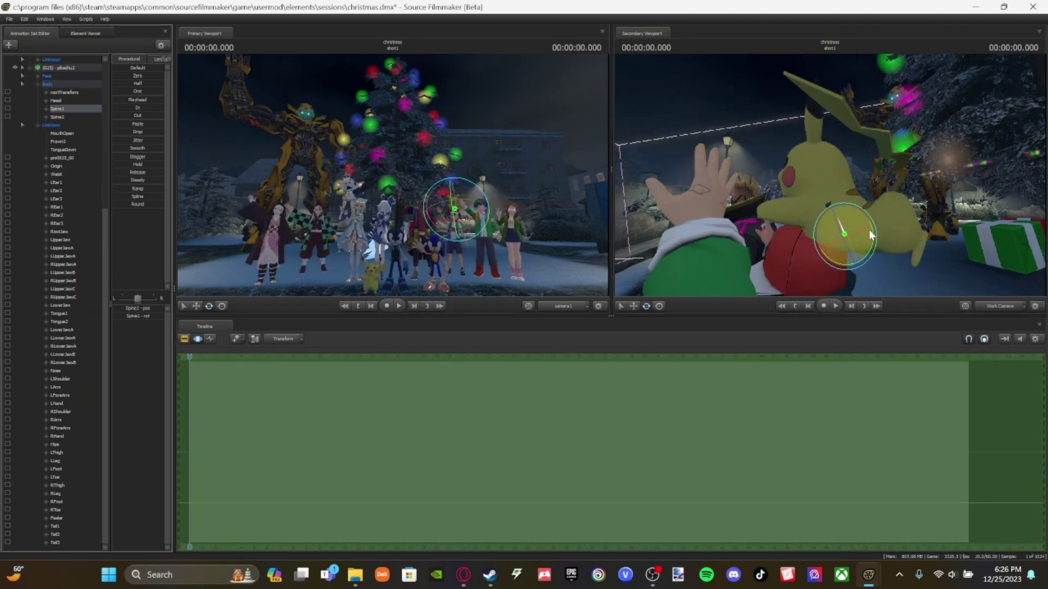
click(66, 166)
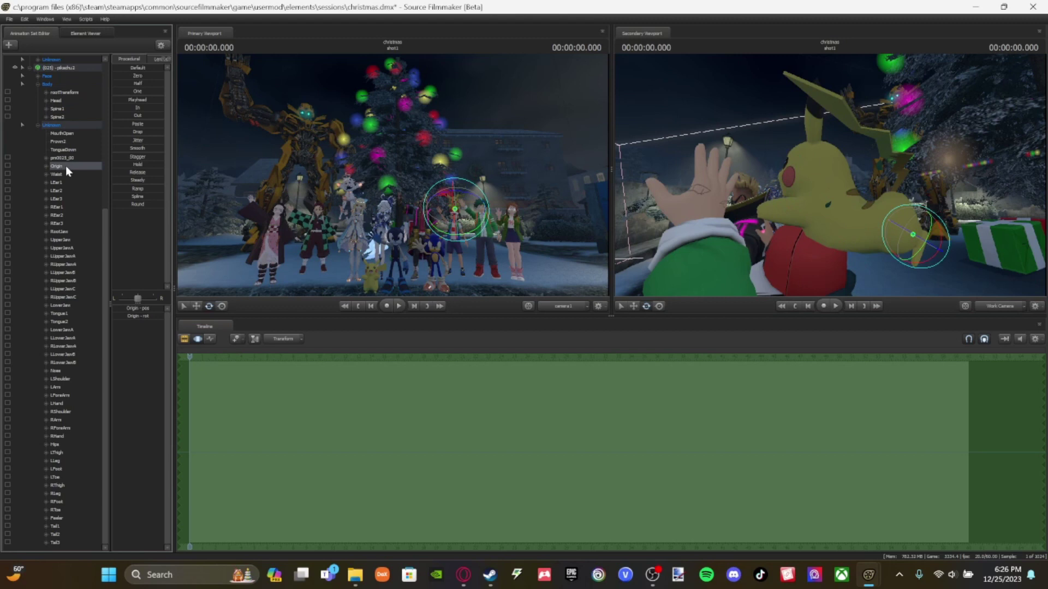
click(65, 174)
drag(898, 200, 902, 262)
Step: Rotate the second Pikachu's Spine1 and Spine2 to lean its upper body over the cap
click(61, 102)
drag(66, 109, 70, 116)
drag(863, 204, 840, 165)
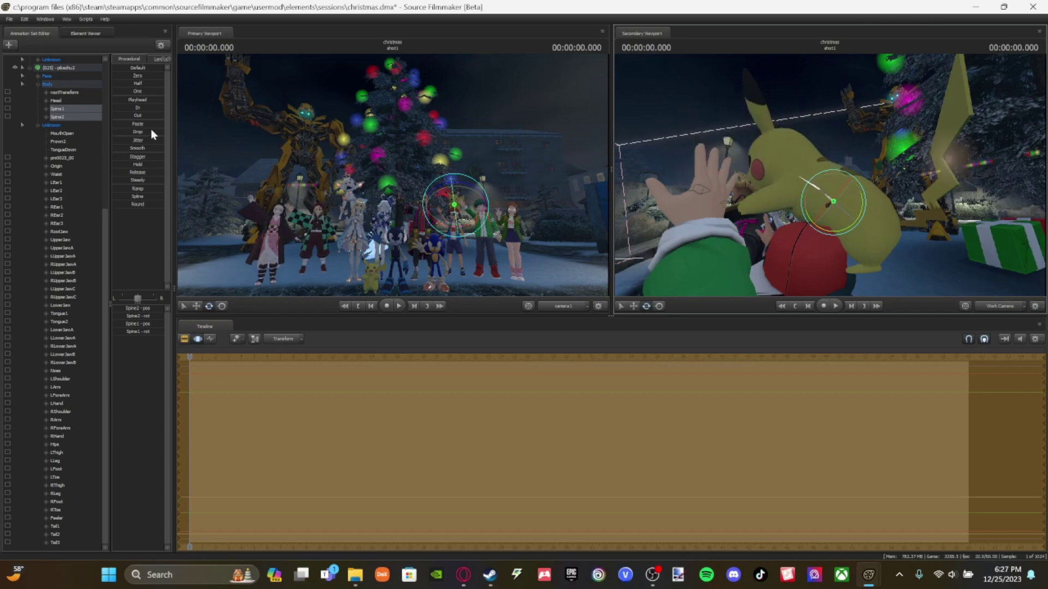
Step: Reposition the whole second Pikachu on Ash's cap and collapse its Unknown group
click(60, 68)
click(633, 306)
drag(912, 236, 1009, 245)
drag(830, 175, 917, 177)
scroll(54, 494, up, 9)
click(38, 338)
click(48, 395)
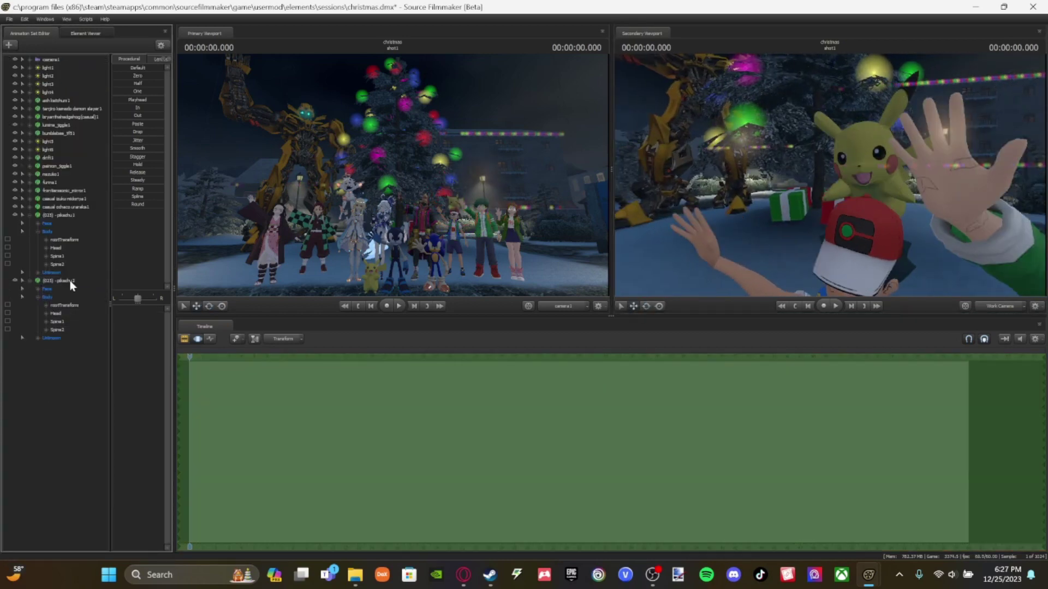
Step: Rotate the second Pikachu's LArm and RArm down toward Ash's cap
click(38, 338)
scroll(63, 401, down, 9)
click(76, 386)
click(646, 306)
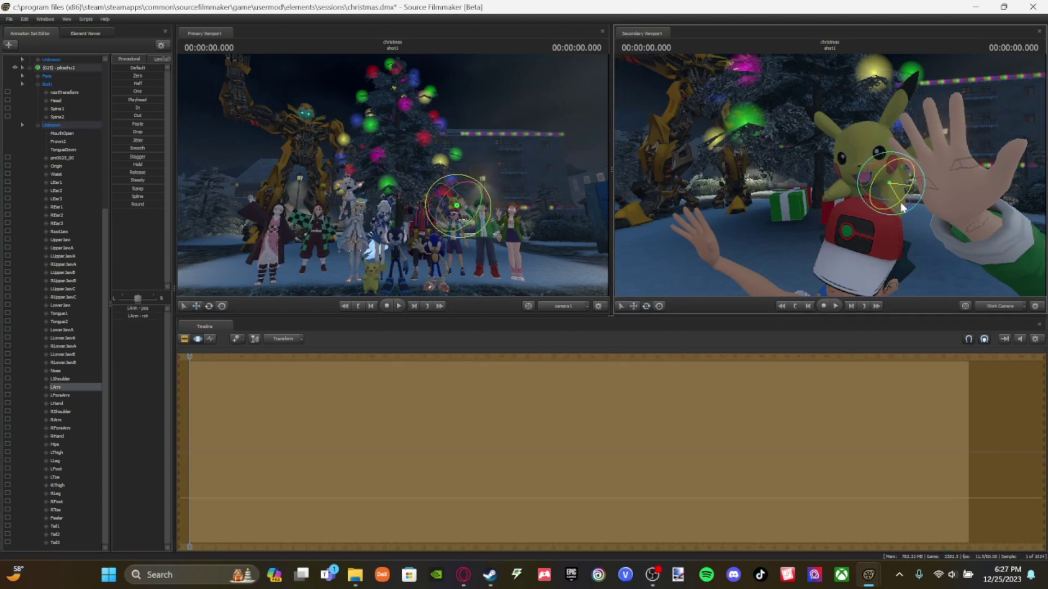
click(69, 427)
click(69, 421)
drag(827, 203, 831, 207)
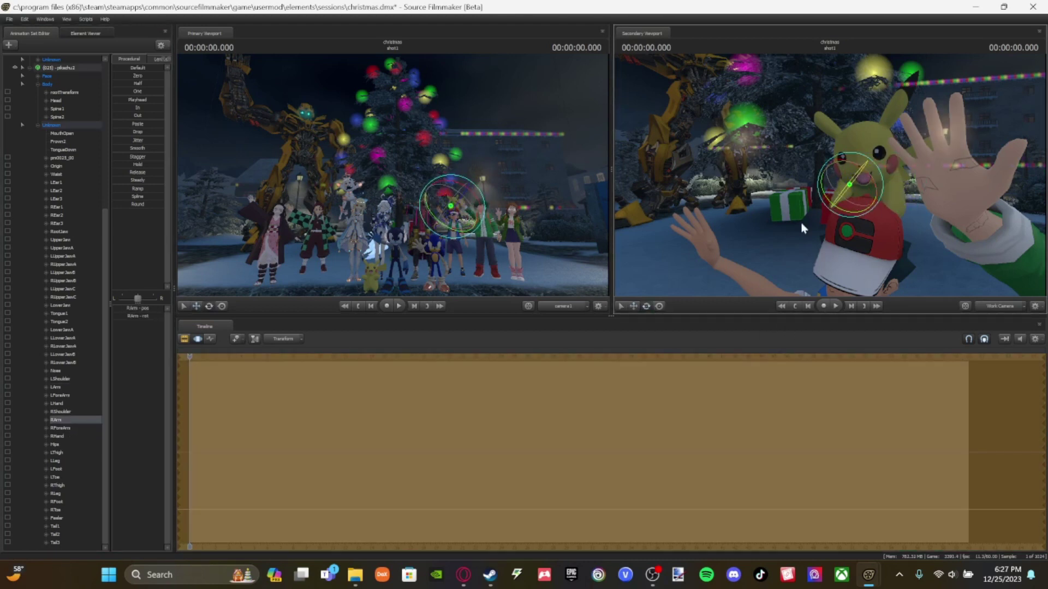
Step: Tilt the second Pikachu's head toward the camera using the Head control
click(56, 101)
click(457, 203)
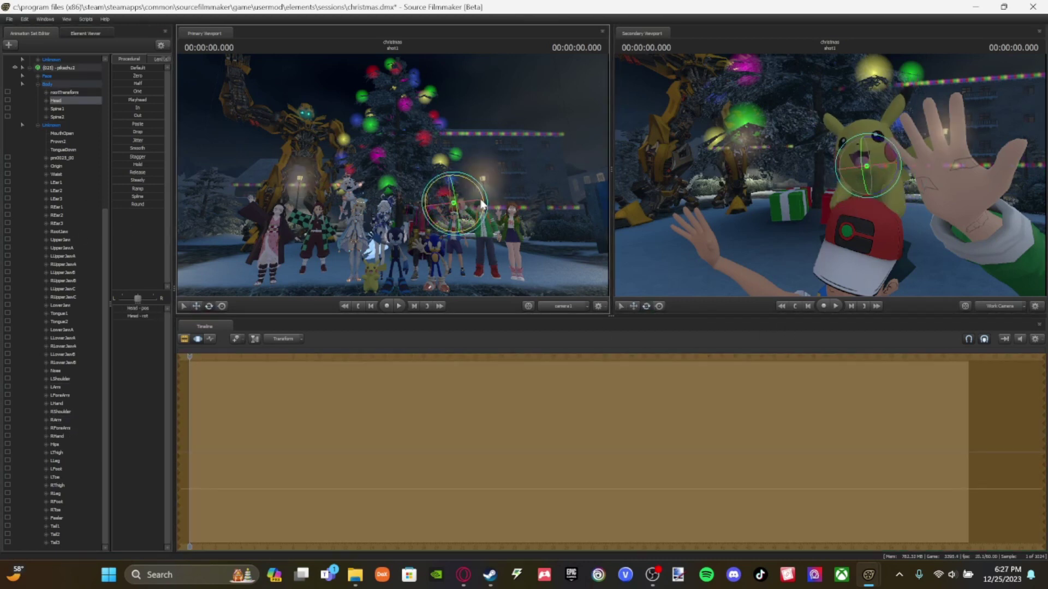
drag(458, 203, 456, 206)
double_click(35, 68)
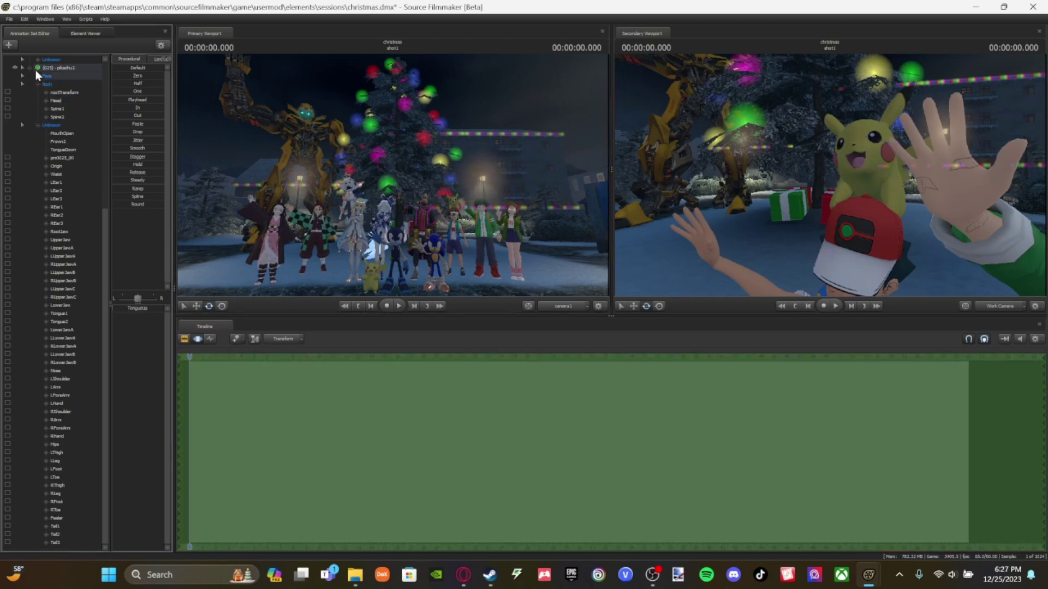
Step: Collapse the second Pikachu's control list and expand Sonic's Unknown group to reach the hand bones
click(45, 340)
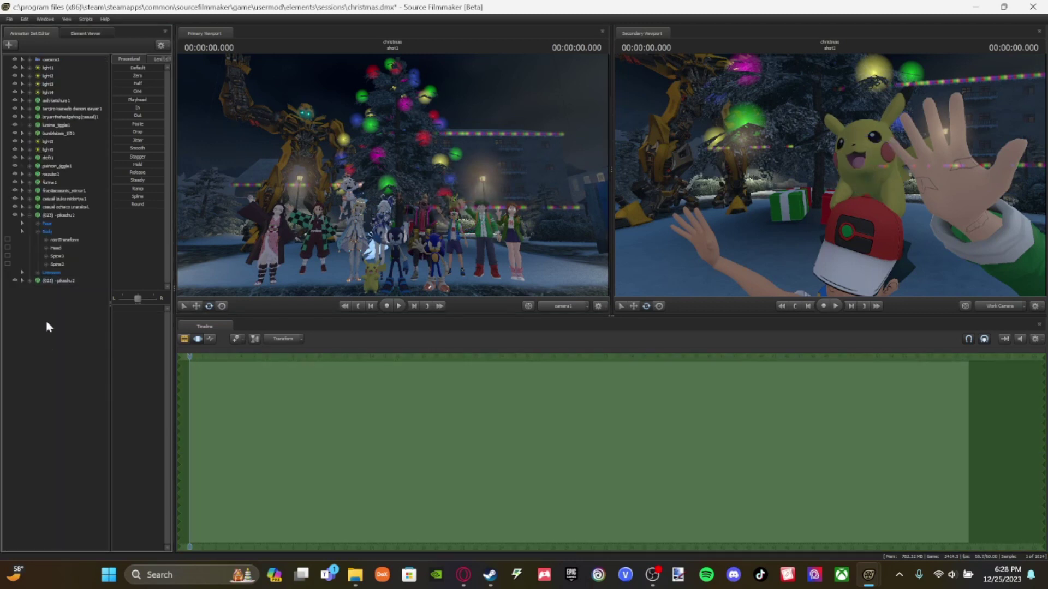
click(185, 339)
click(197, 339)
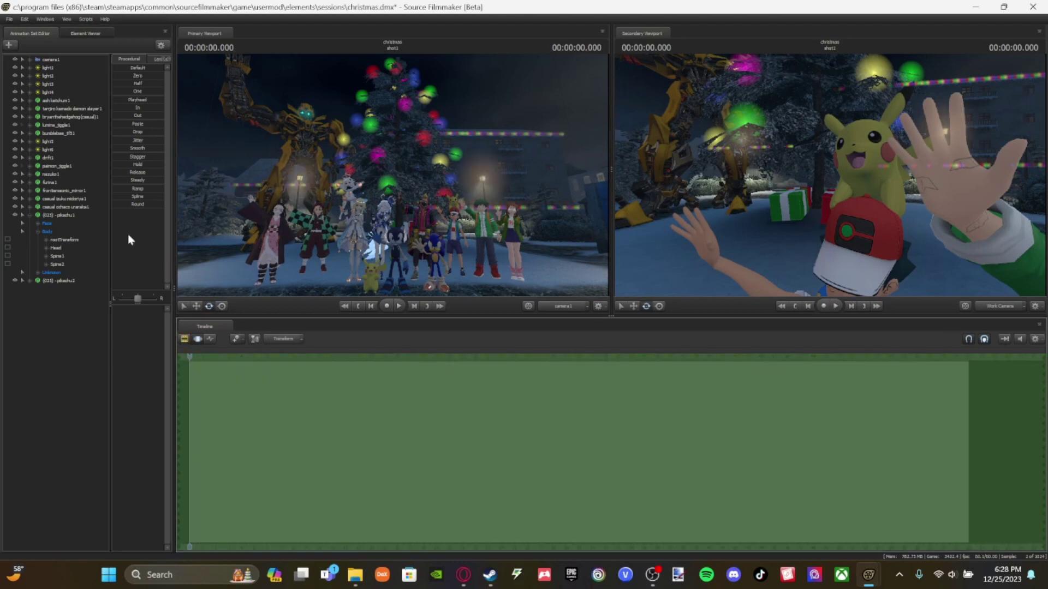
click(30, 190)
click(38, 215)
click(38, 256)
click(39, 264)
scroll(40, 225, down, 8)
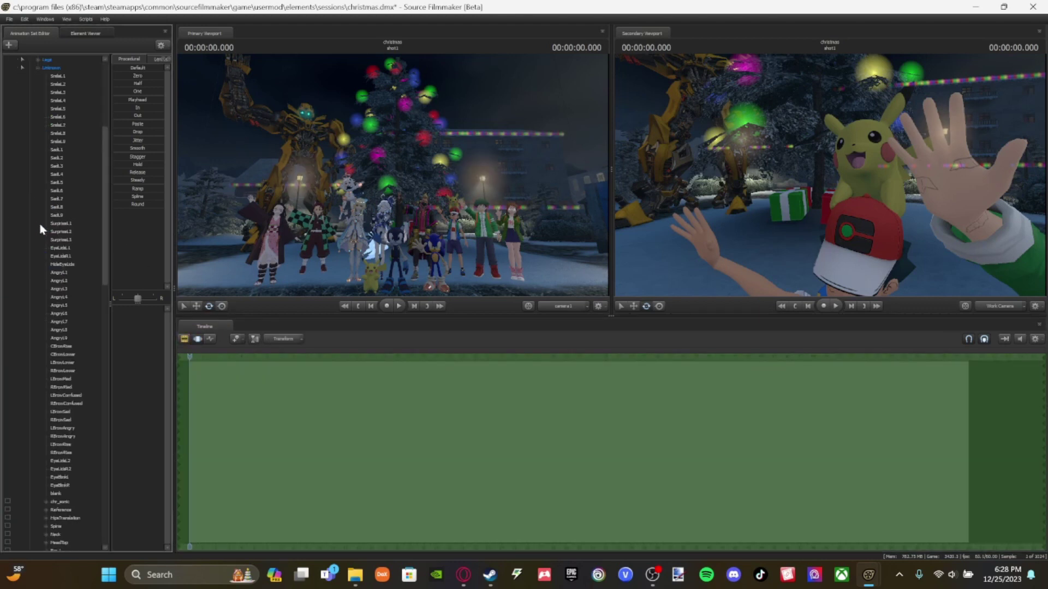
click(66, 224)
scroll(69, 234, down, 6)
Step: Rotate the index, ring and pinky bones of Sonic's right hand to refine the spread of his waving fingers
click(71, 266)
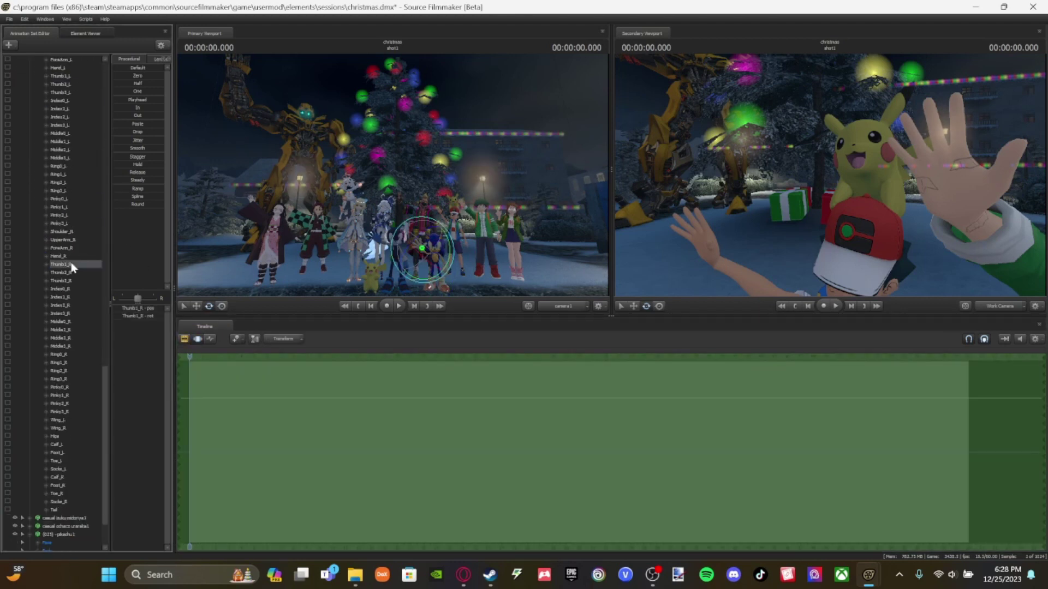
click(71, 289)
drag(818, 186, 833, 228)
click(77, 298)
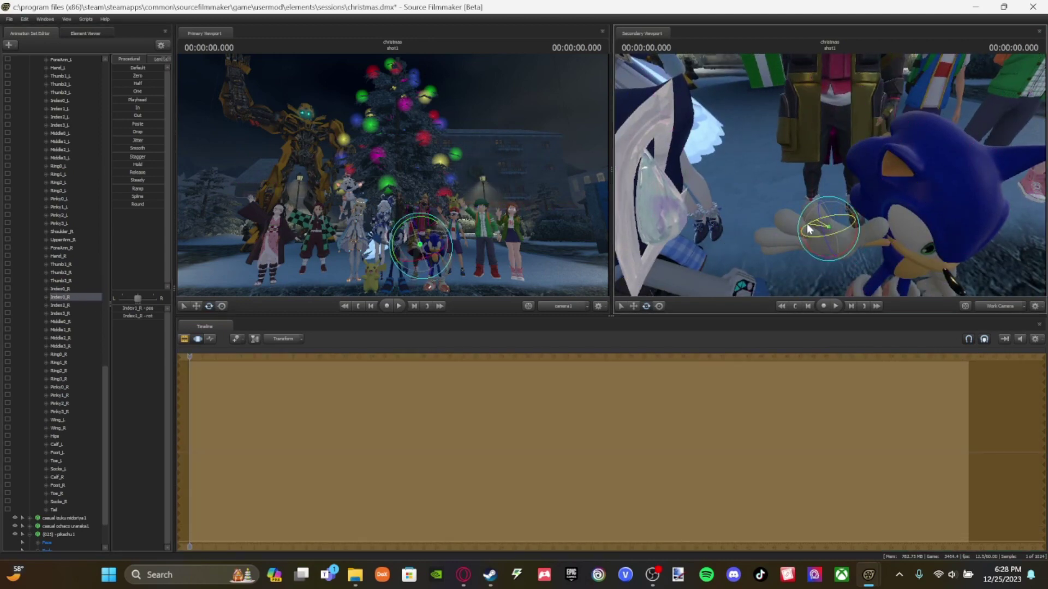
click(65, 370)
drag(774, 225, 784, 231)
drag(801, 186, 802, 131)
click(59, 362)
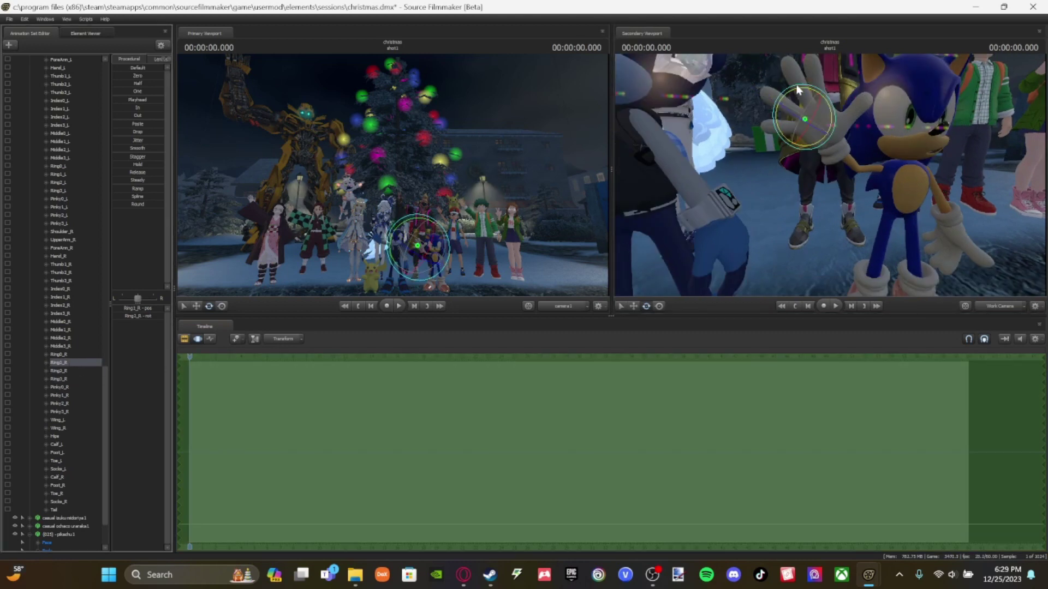
click(64, 395)
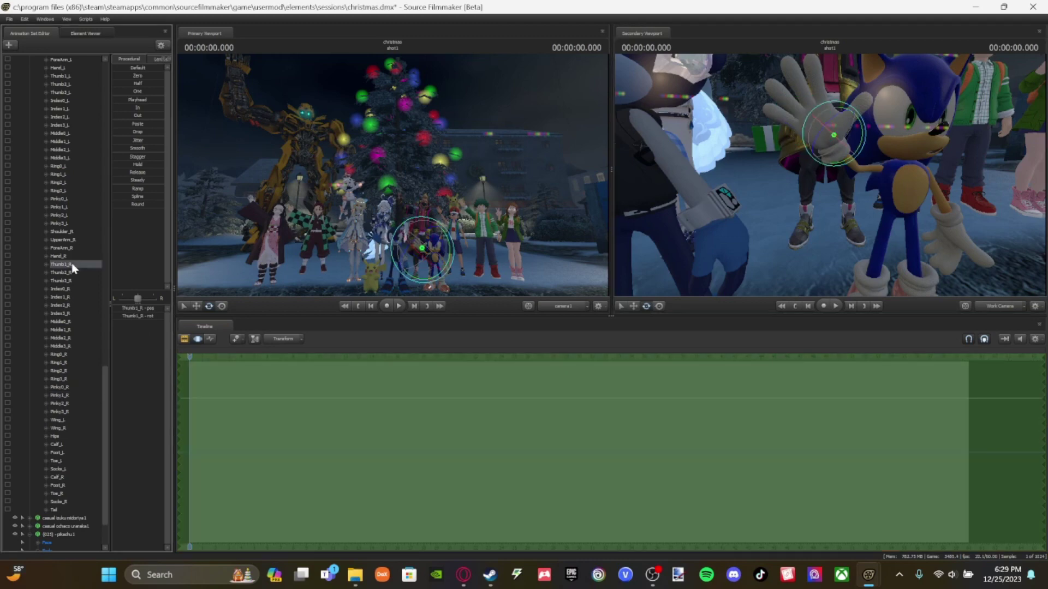
Step: Rotate the Thumb1_L and Thumb2_L bones to pose the thumb of Sonic's left hand
scroll(71, 263, up, 6)
click(77, 224)
drag(980, 234, 982, 267)
key(ctrl+z)
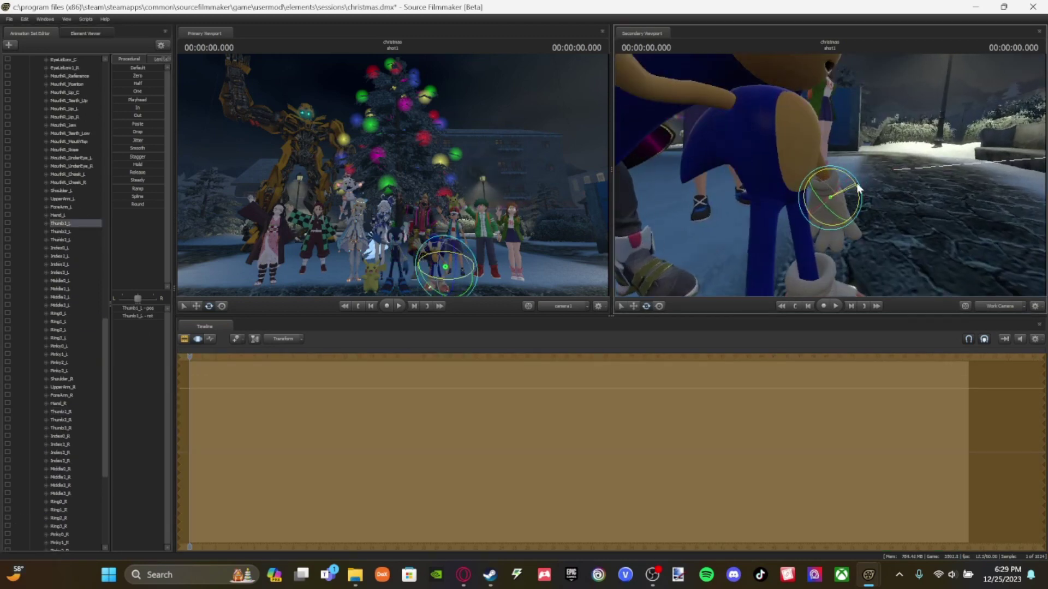
click(84, 231)
drag(872, 217, 900, 212)
drag(784, 185, 806, 184)
click(61, 223)
Step: Rotate Sonic's UpperArm_L and Hand_L to bring his left arm down beside his body
scroll(63, 289, down, 4)
scroll(61, 289, up, 1)
click(76, 127)
drag(839, 138, 841, 152)
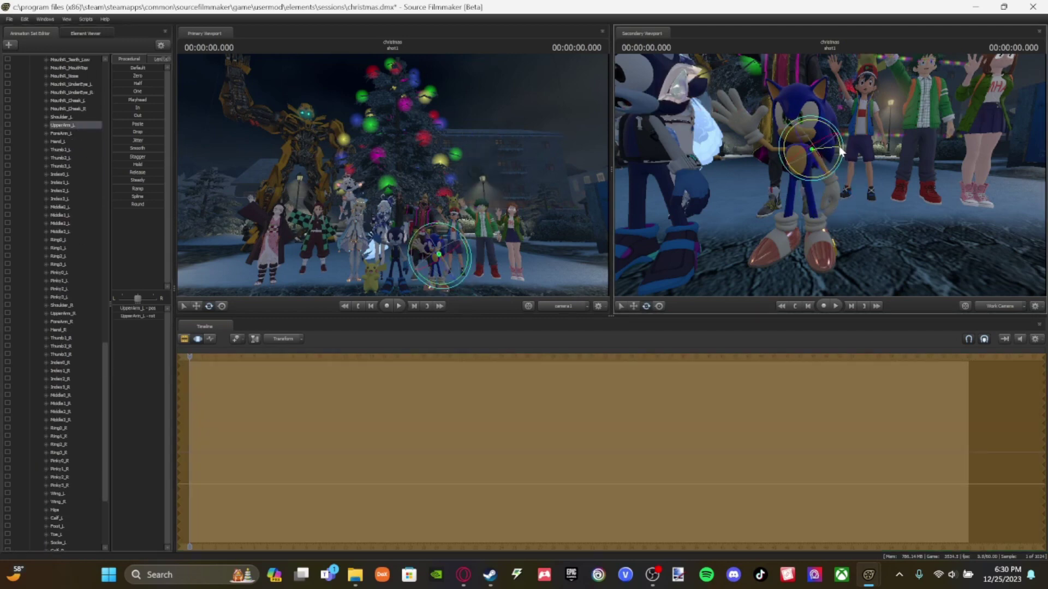
click(61, 142)
click(854, 188)
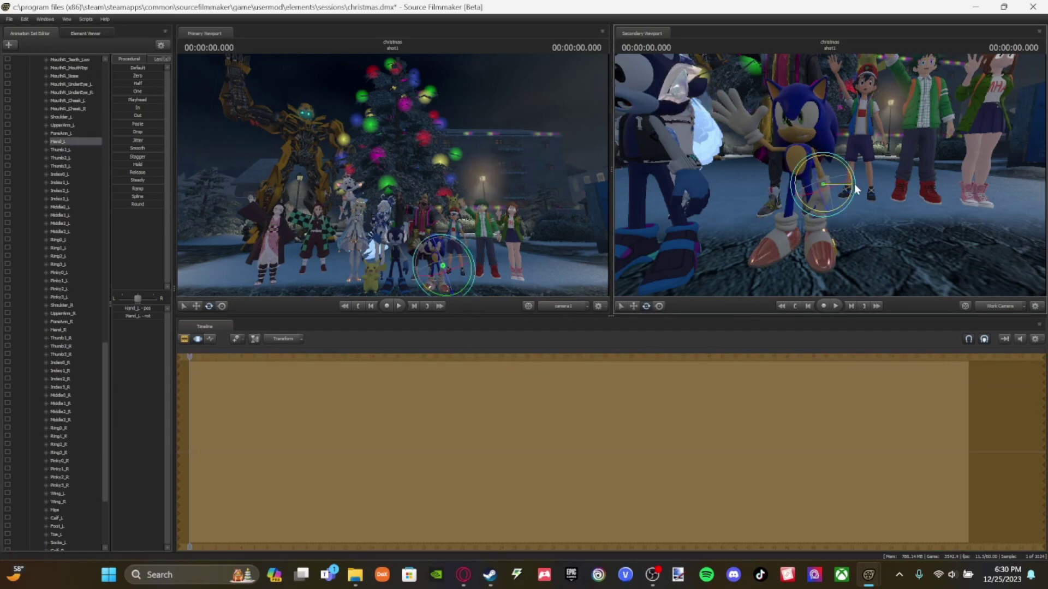
click(826, 184)
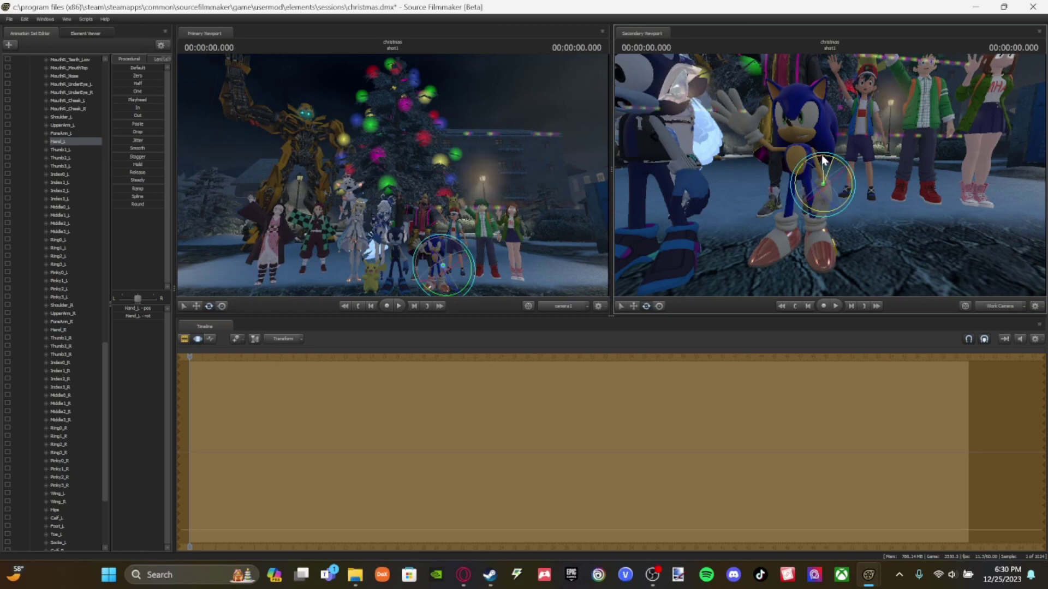
Step: Collapse Sonic's Unknown group, preview the scene through camera1, and return the secondary view to the work camera
scroll(57, 161, up, 19)
scroll(57, 162, up, 16)
click(38, 264)
click(38, 215)
click(184, 339)
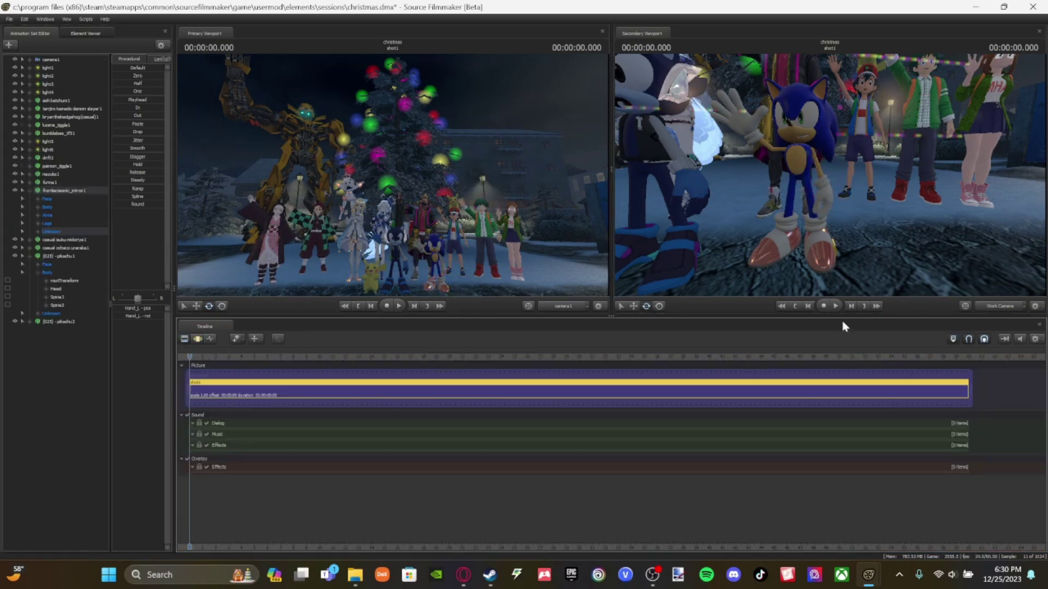
click(992, 305)
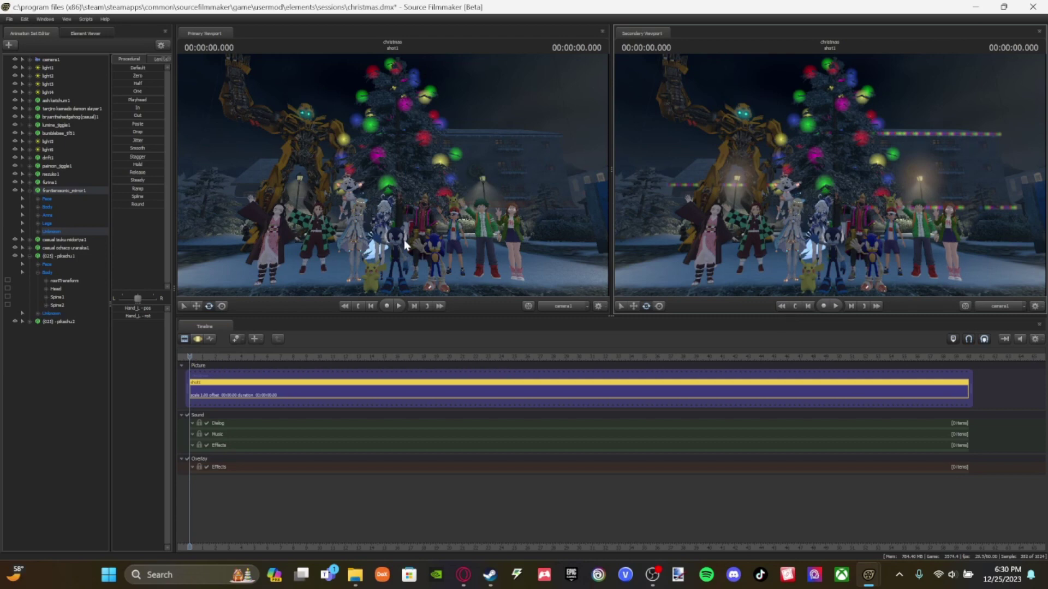
click(998, 306)
drag(841, 183, 835, 183)
key(s)
click(197, 339)
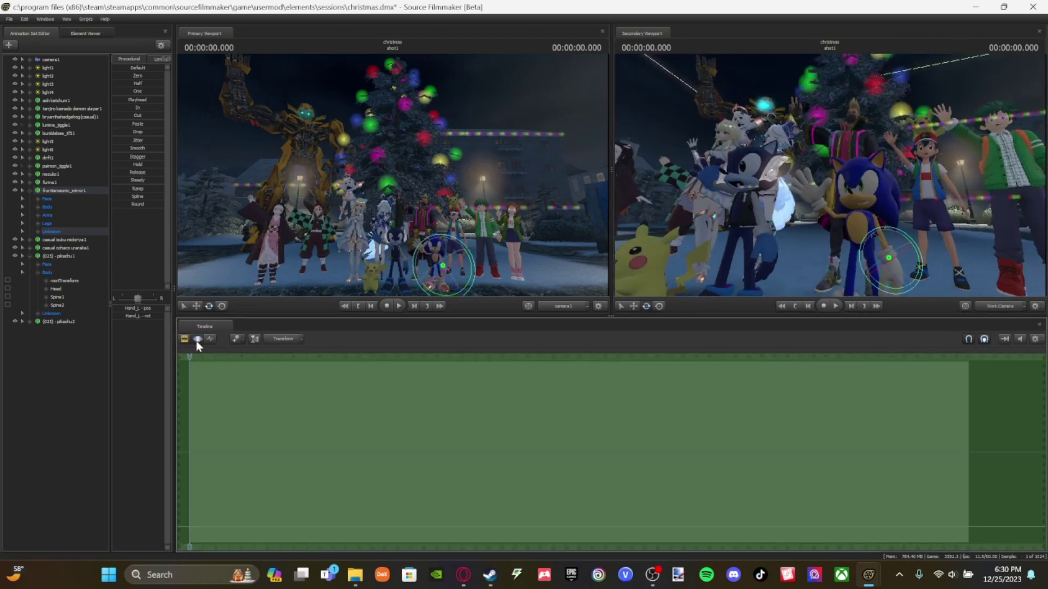
click(62, 116)
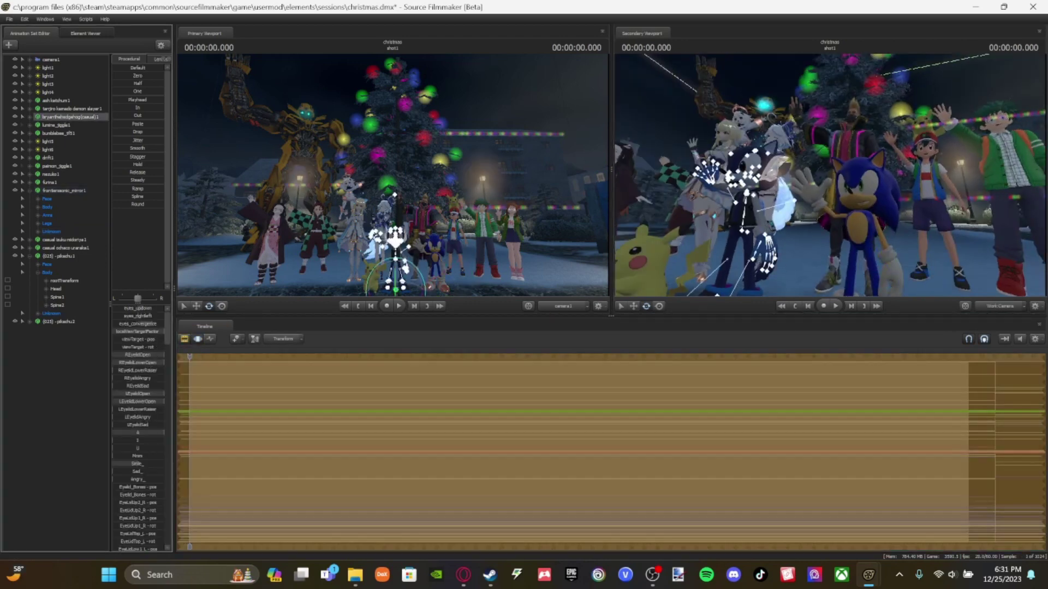
click(5, 408)
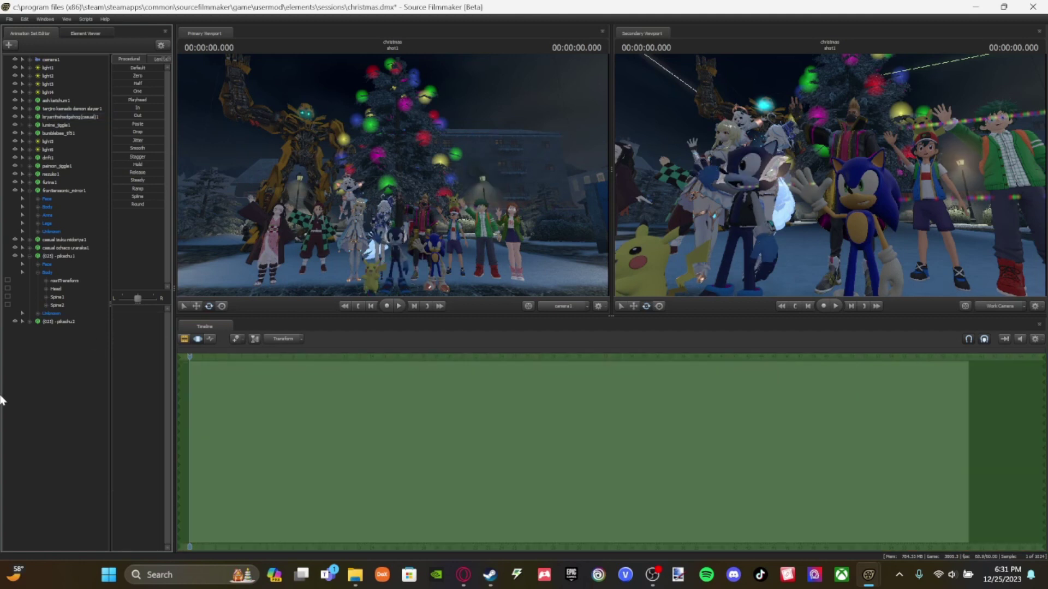
Step: Start a new particle system animation set and browse to the workshop particles folder for its definition file
key(F3)
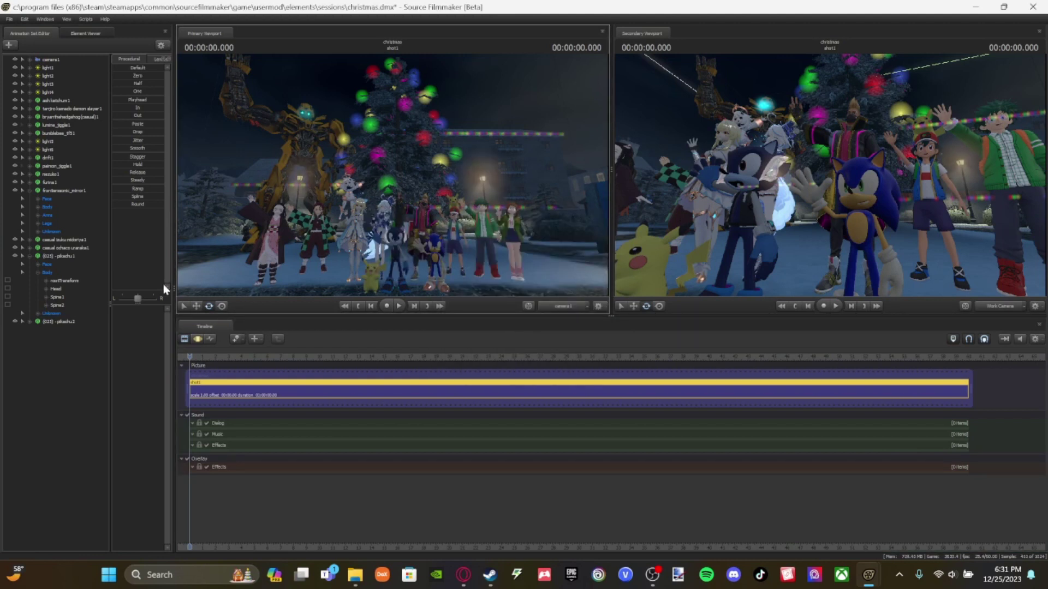
click(9, 46)
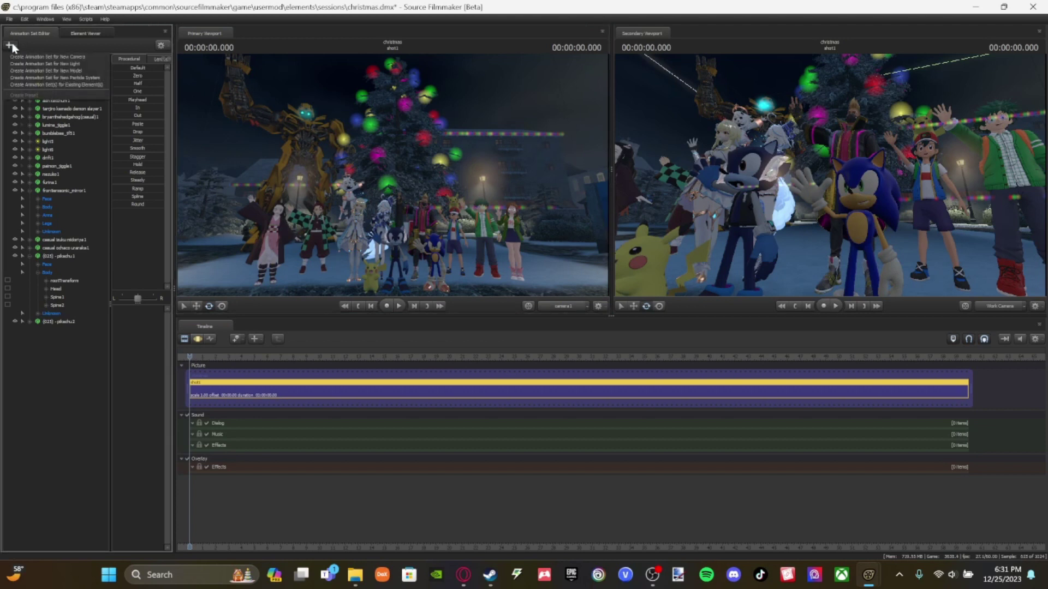
click(52, 78)
click(603, 251)
click(561, 203)
click(548, 234)
double_click(546, 240)
click(587, 203)
click(587, 203)
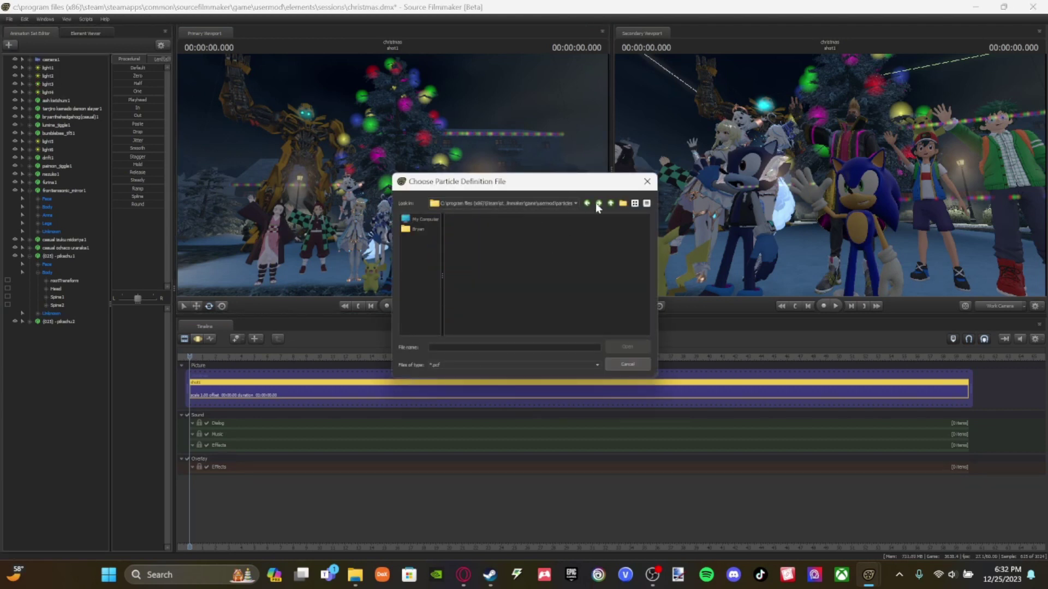
double_click(519, 298)
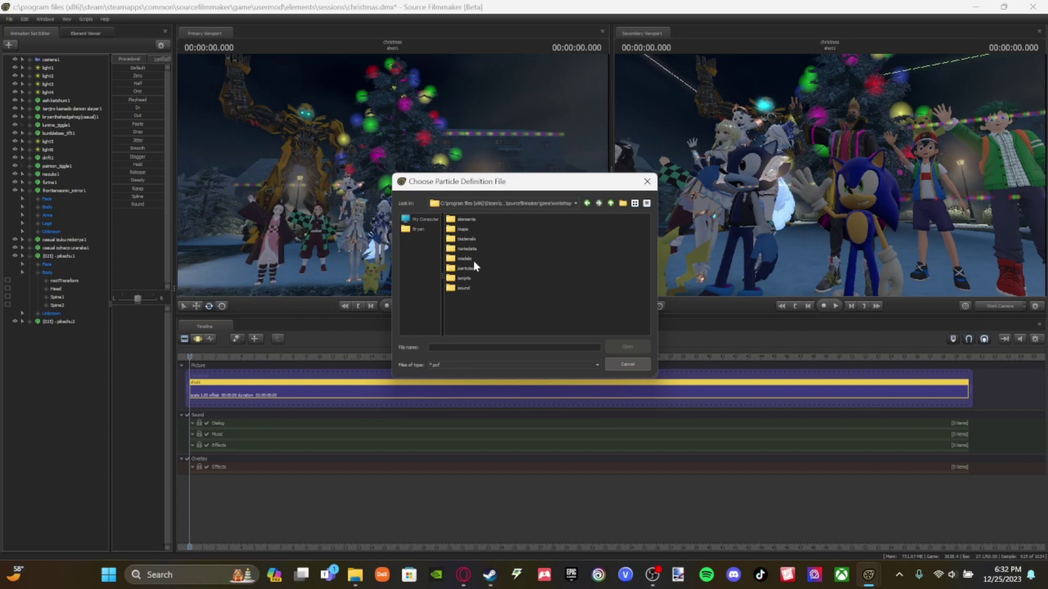
double_click(473, 260)
Step: Choose a snow particle file, create the 1.Snow_Small_256 particle system, and switch to the Motion Editor
drag(495, 331, 548, 332)
scroll(604, 319, down, 5)
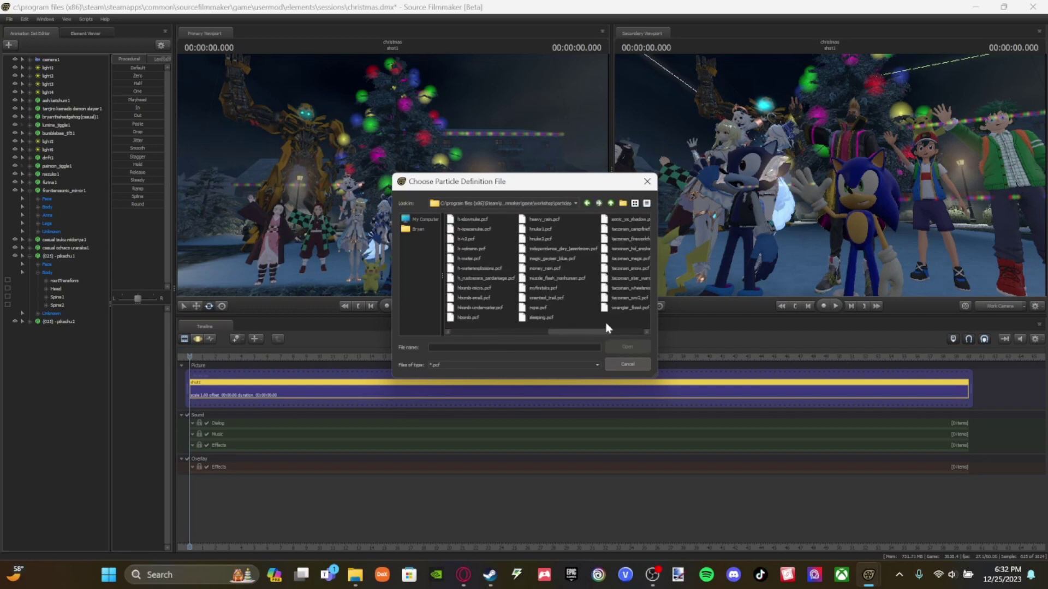
double_click(565, 267)
click(551, 265)
click(549, 271)
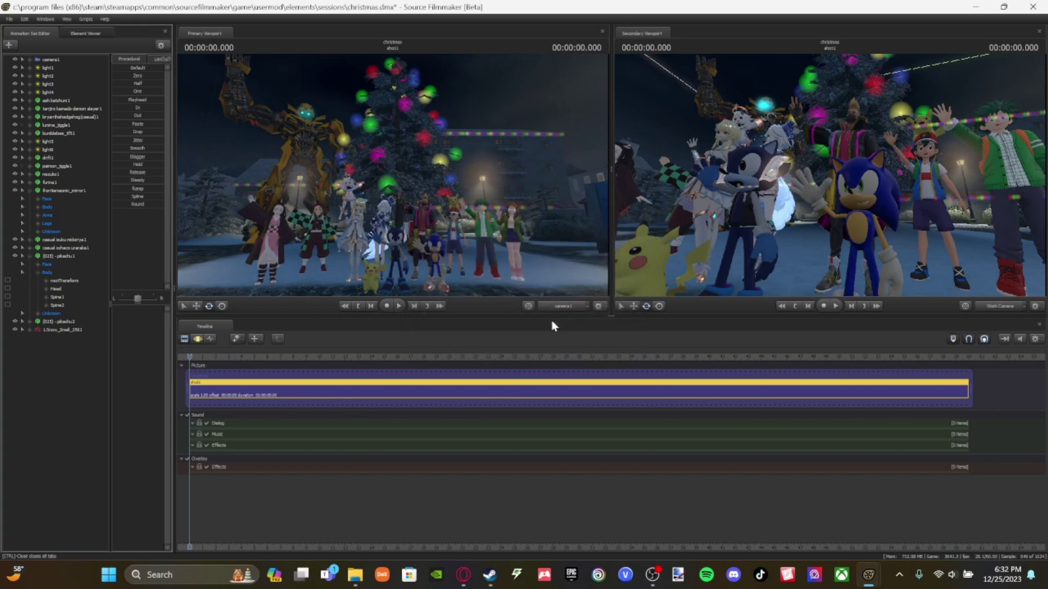
click(196, 340)
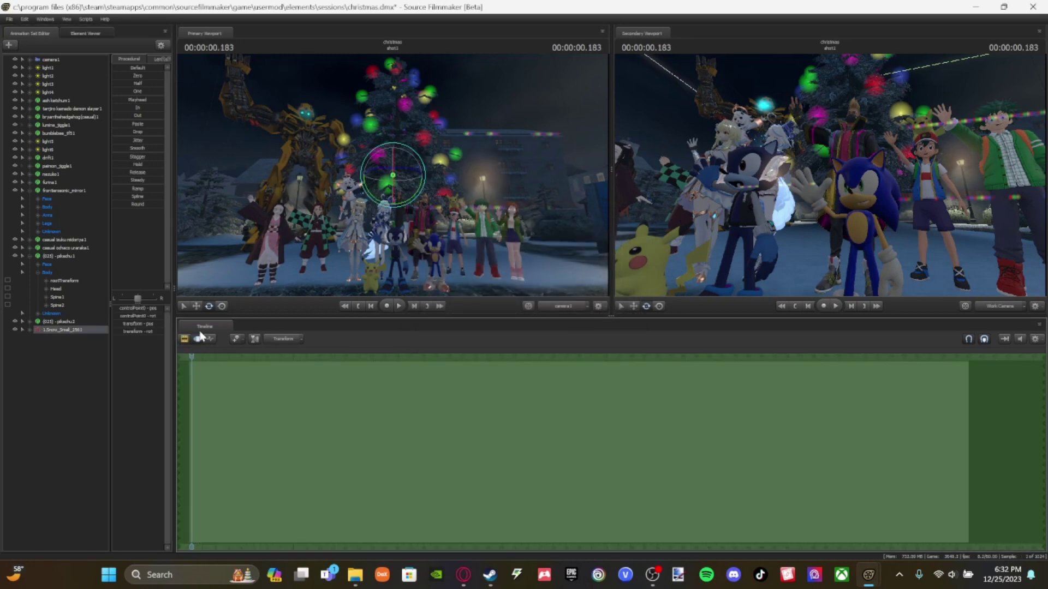
right_click(62, 330)
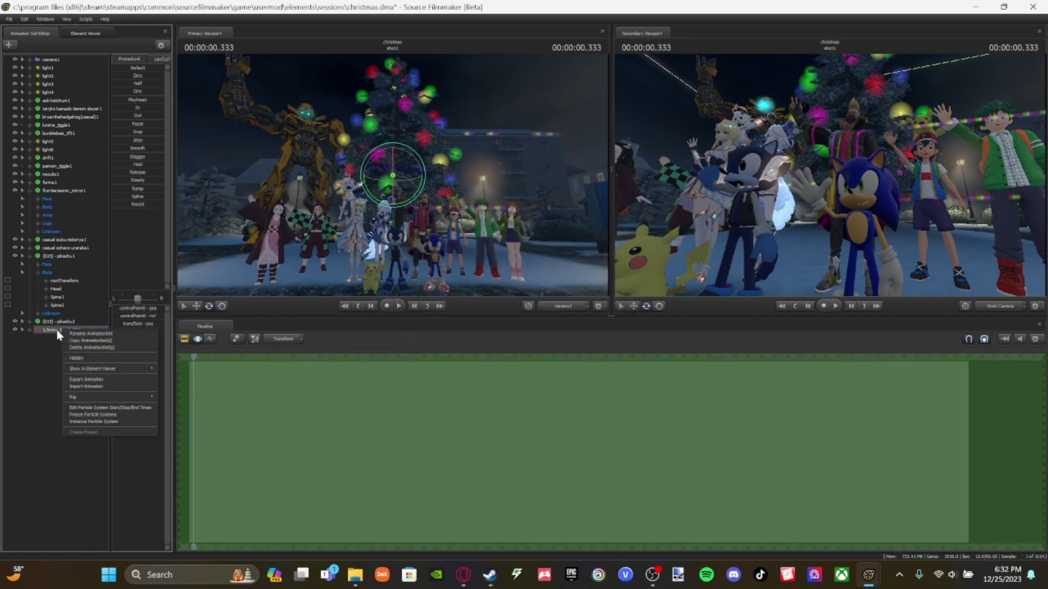
click(97, 413)
click(539, 304)
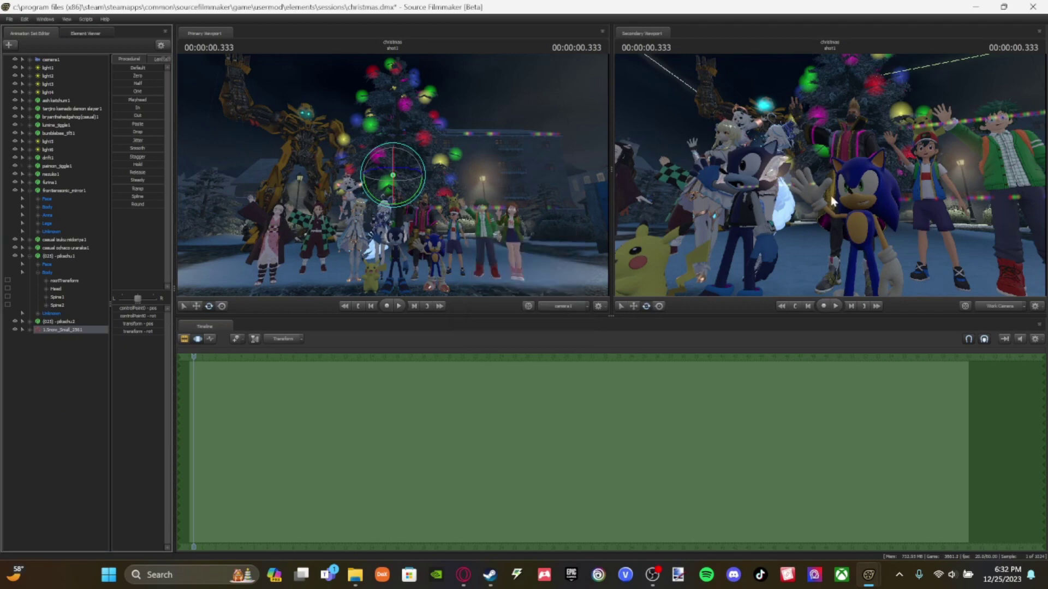
Step: Instance the snow particle system, enable Render Bounding Box in the Particle System Editor, and accept the definition
right_click(68, 332)
click(123, 426)
right_click(64, 330)
mouse_move(112, 424)
click(177, 425)
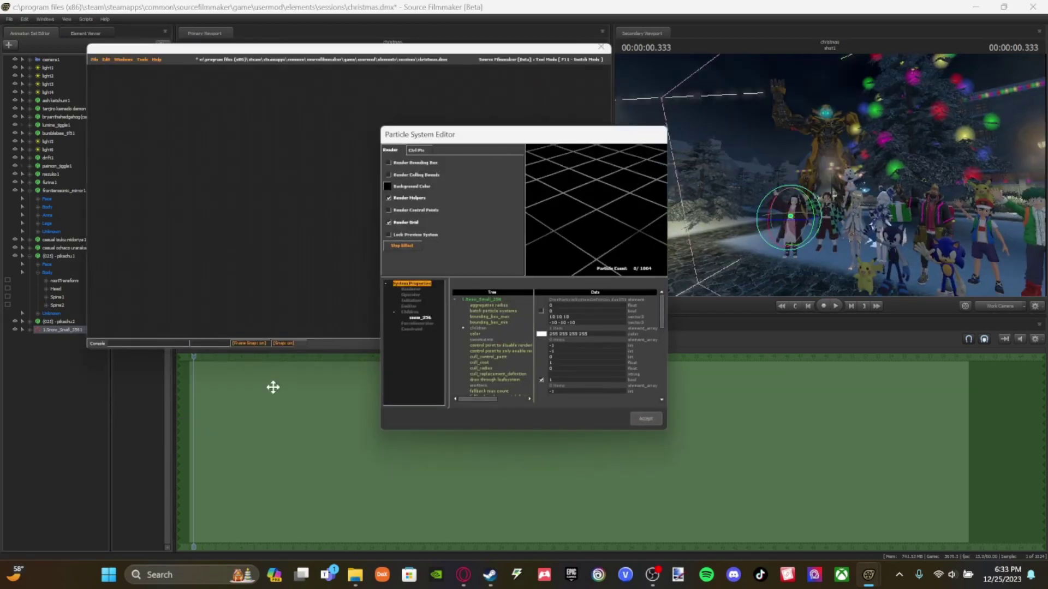
click(388, 162)
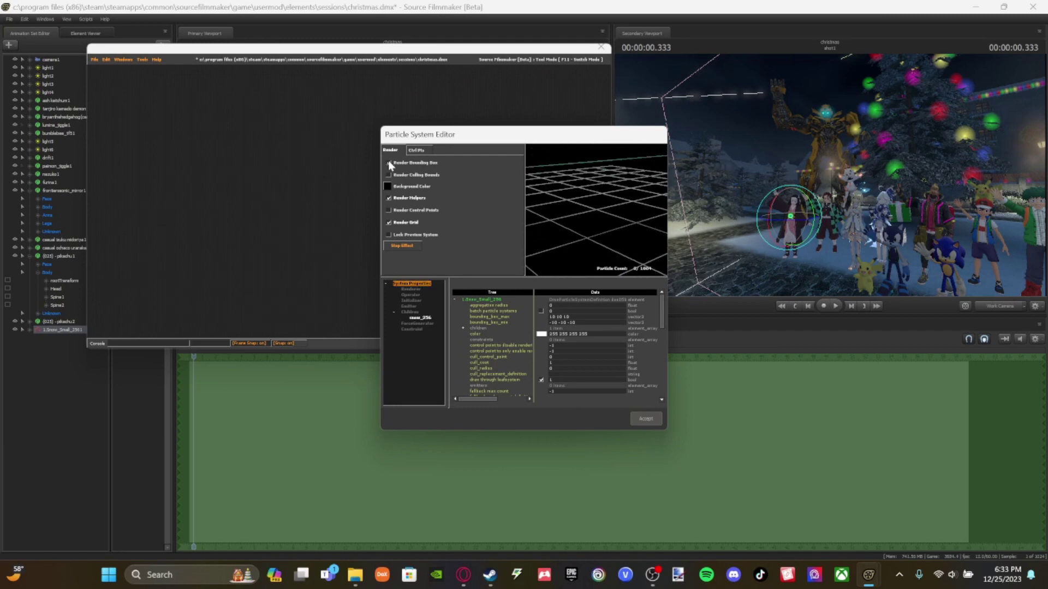
click(388, 186)
click(613, 355)
click(647, 418)
Step: Move the snow particle system up from the ground to above Bumblebee's head
click(633, 307)
drag(791, 192, 775, 74)
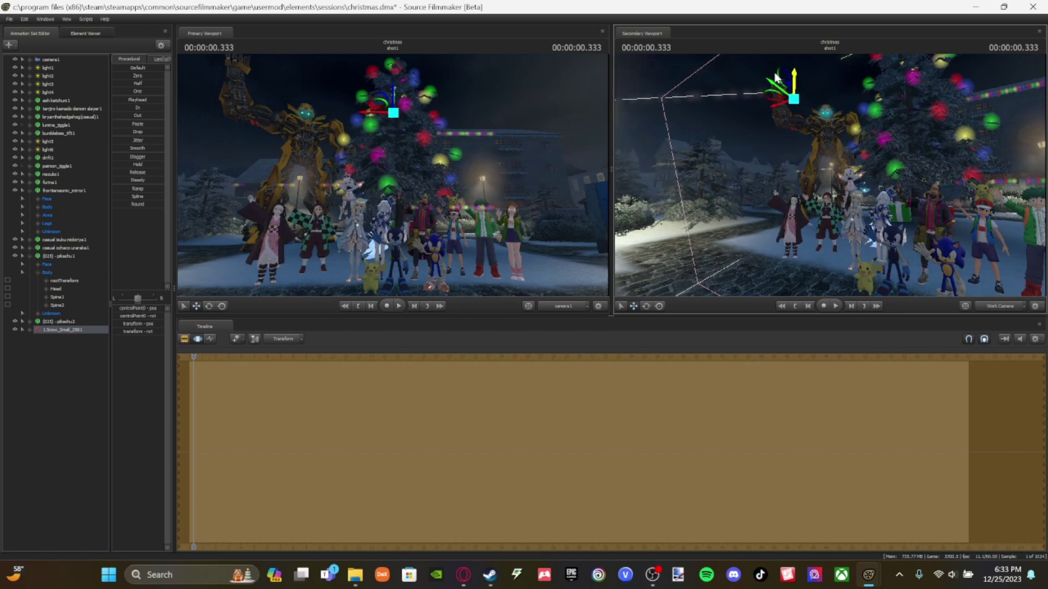
Step: Step backward and forward through the first second of the shot to examine the snow particles
scroll(197, 367, up, 4)
key(Left)
key(Left)
key(Left)
key(Left)
key(Left)
key(Left)
key(Left)
key(Left)
key(Left)
key(Left)
key(Left)
key(Left)
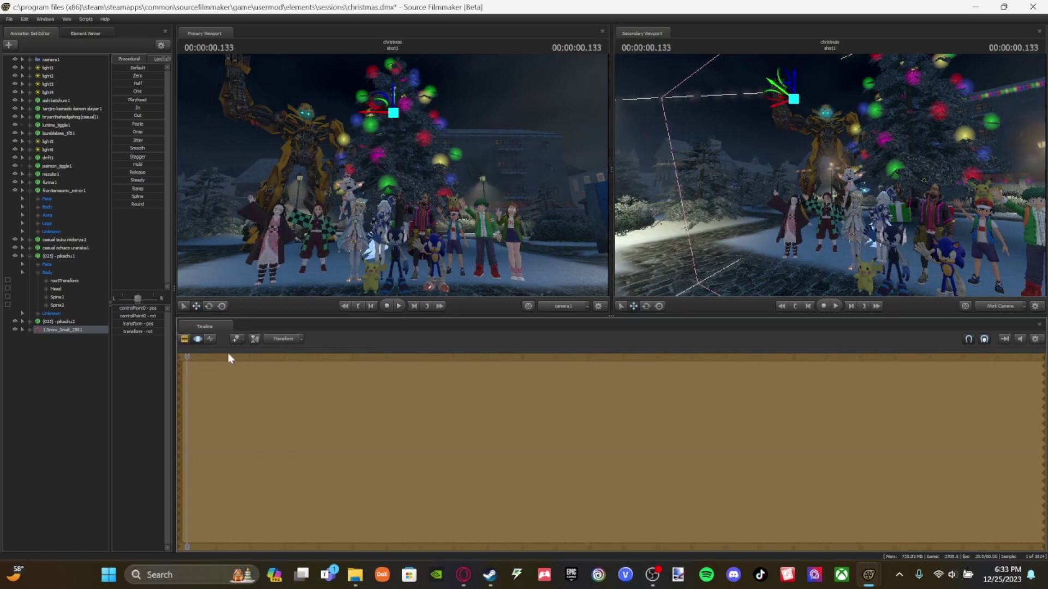
key(Right)
key(Right)
key(Right)
key(Right)
key(Right)
key(Right)
key(Right)
key(Right)
key(Right)
key(Right)
key(Right)
key(Right)
key(Right)
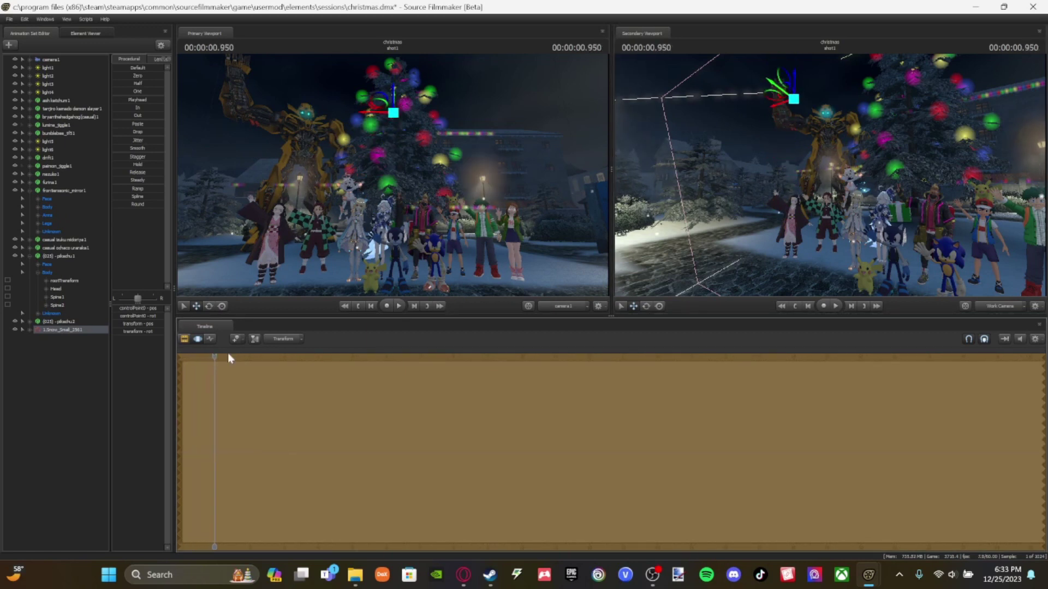
Step: Raise the snow particle system higher above the scene in several moves, viewing it from farther back
drag(797, 83, 807, 35)
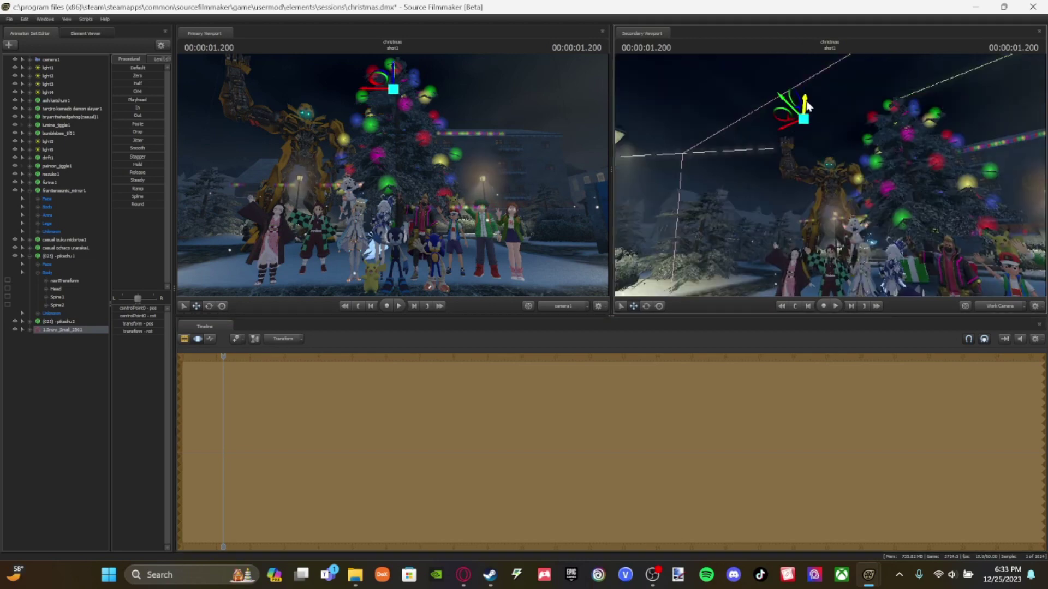
drag(803, 101, 809, 61)
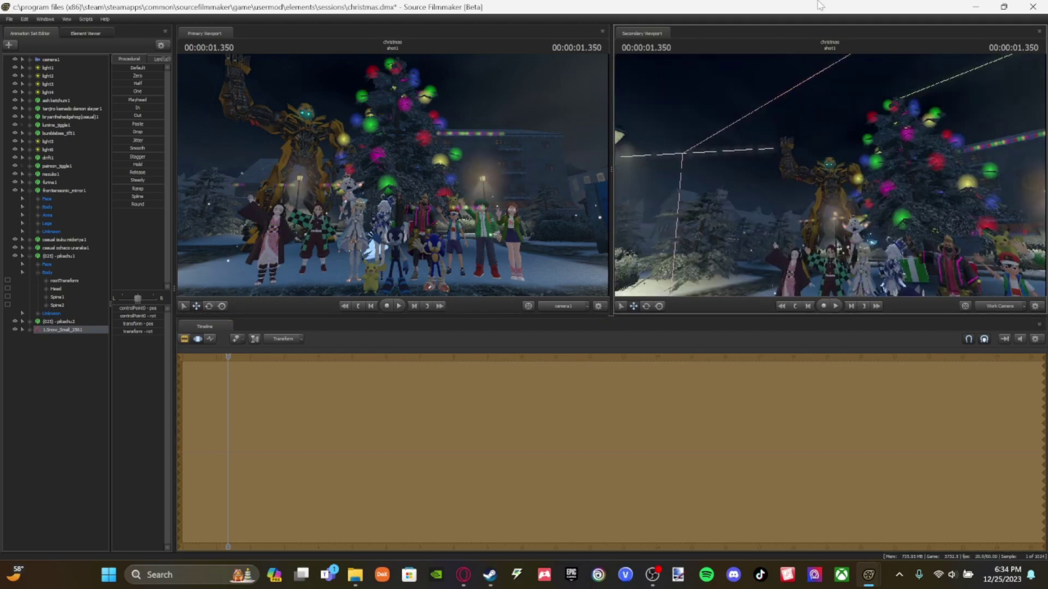
key(s)
drag(819, 109, 808, 52)
drag(823, 190, 824, 178)
Step: Scrub the shot to about 2.5 seconds and back to its start to check the snowfall
drag(237, 360, 385, 371)
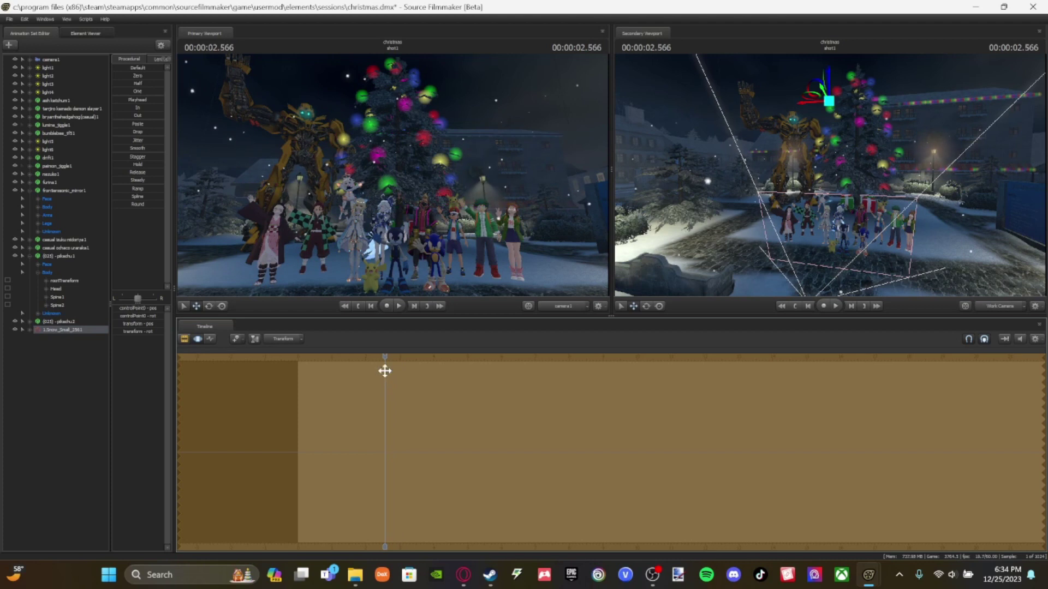
click(184, 340)
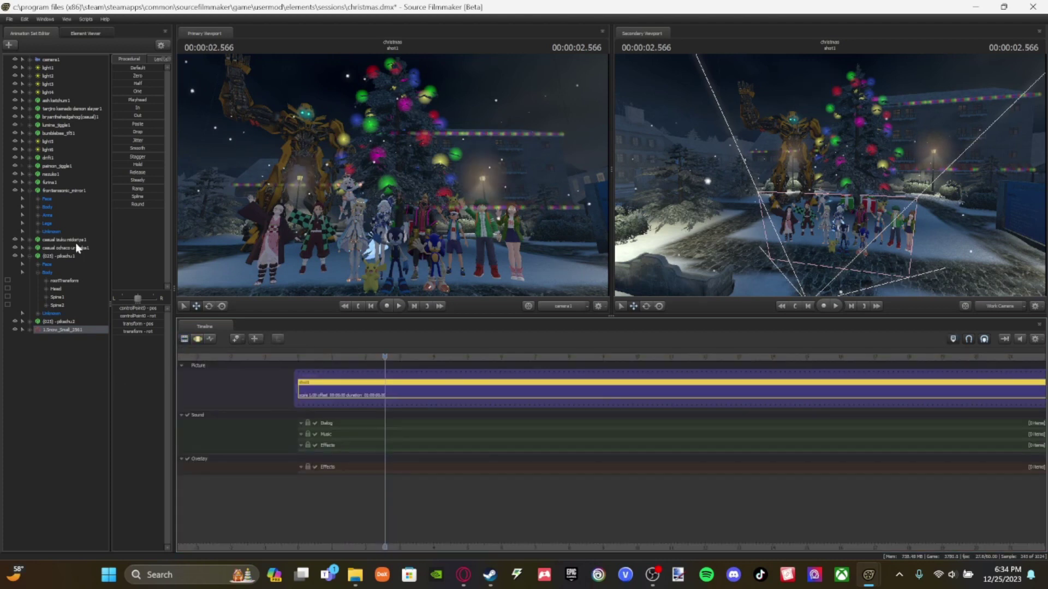
drag(384, 365, 298, 365)
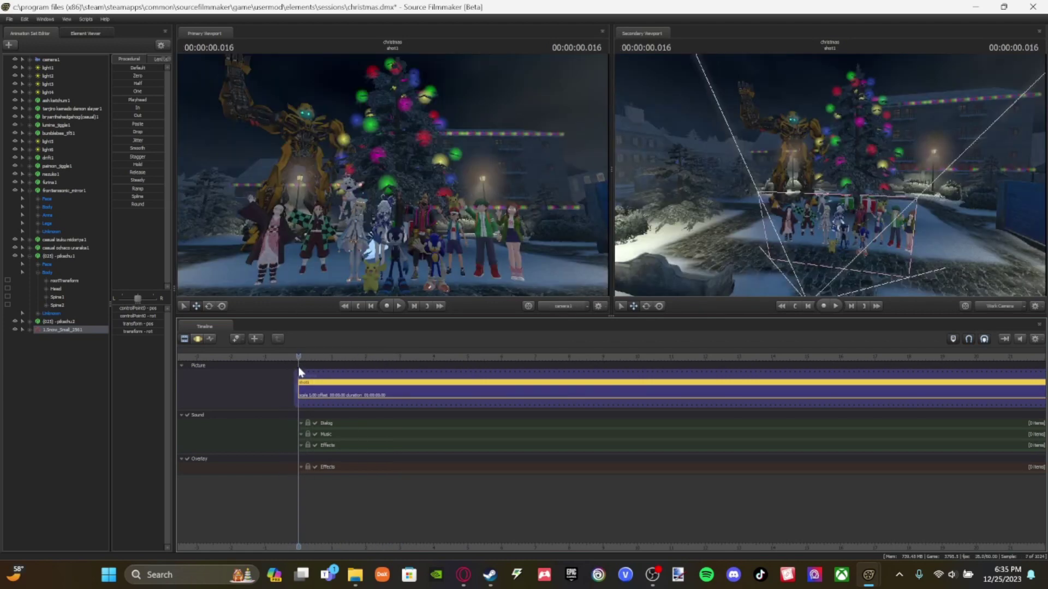
key(Right)
Step: Open the snow particle system's start, stop and end times, accept the timing settings, and play the shot
right_click(64, 331)
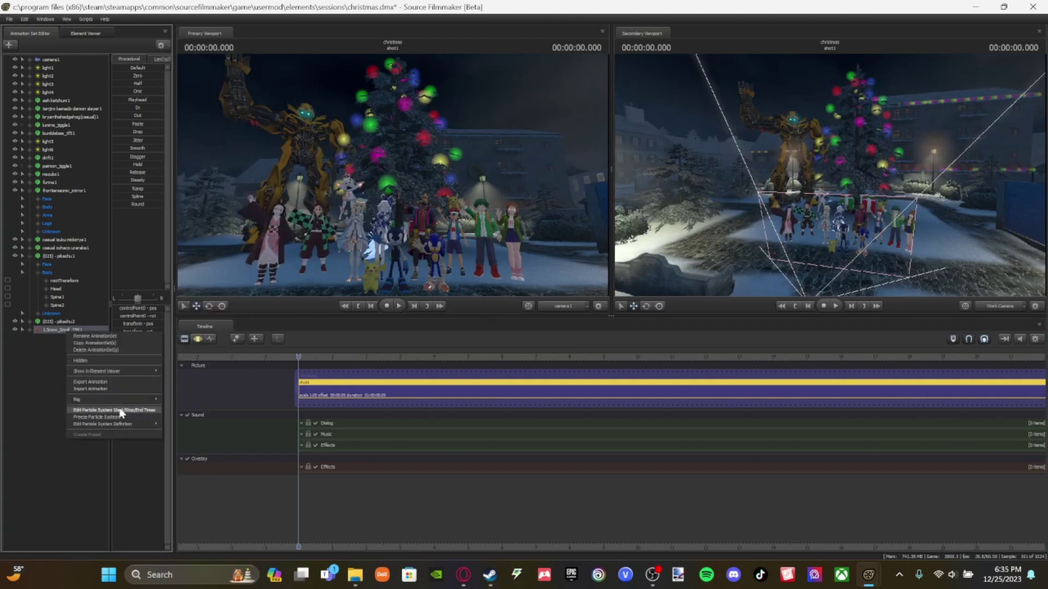
click(125, 411)
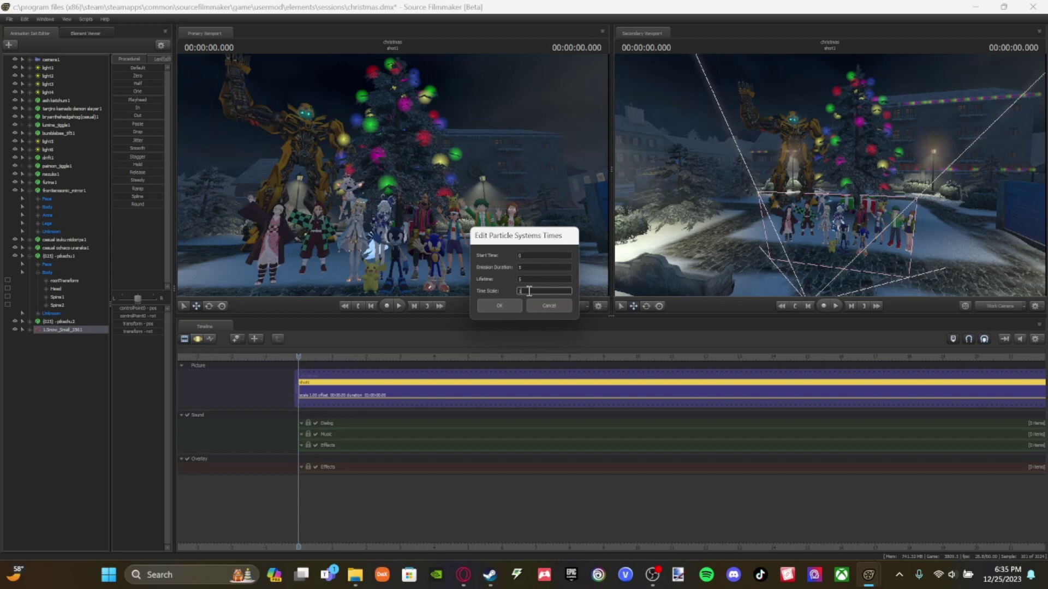
click(502, 306)
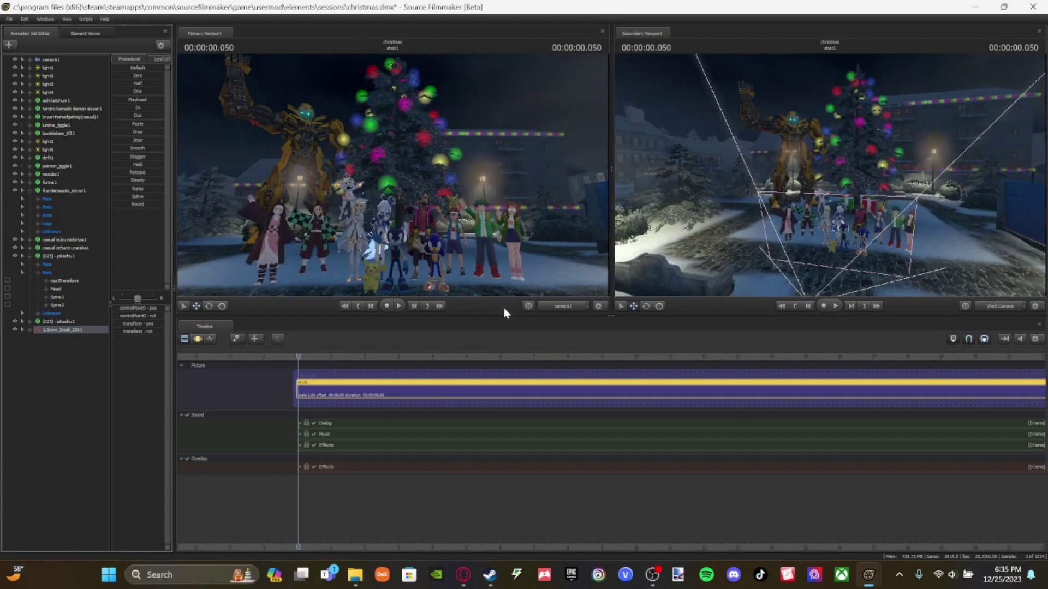
key(space)
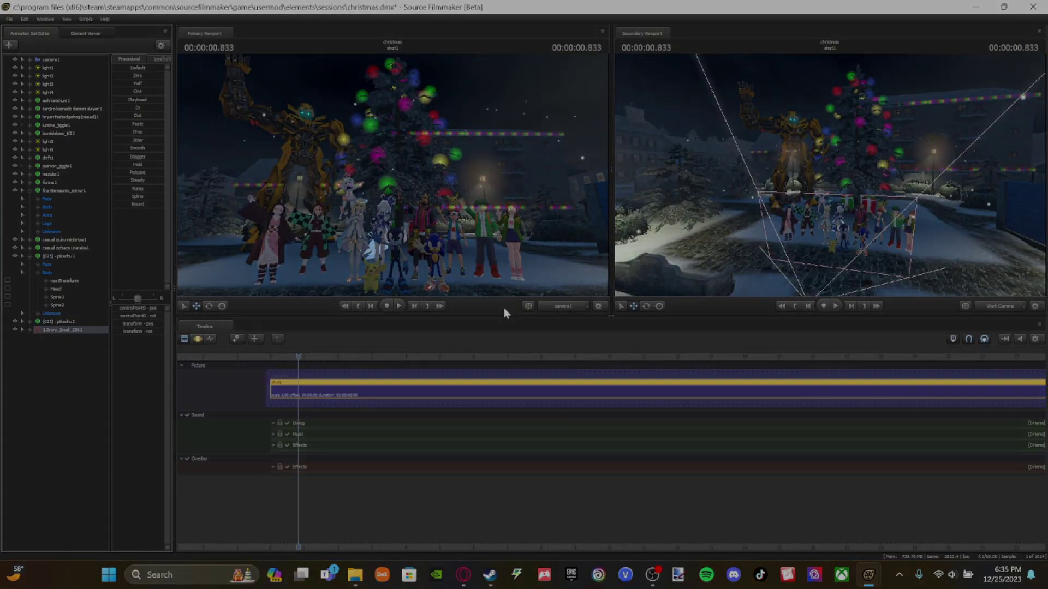